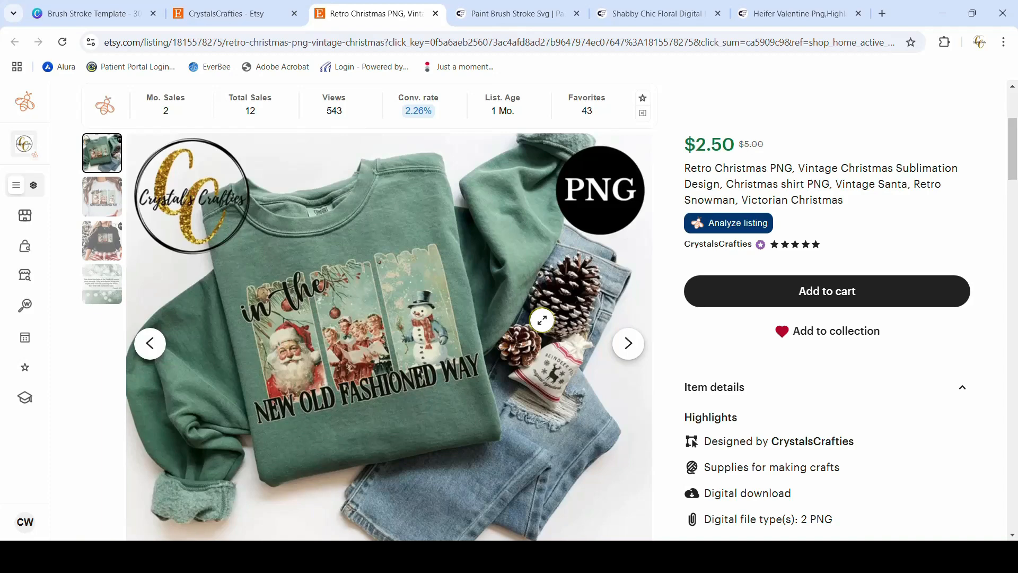
# Review the brush stroke frame listings in the Etsy shop and the Retro Christmas PNG listing
pyautogui.click(208, 14)
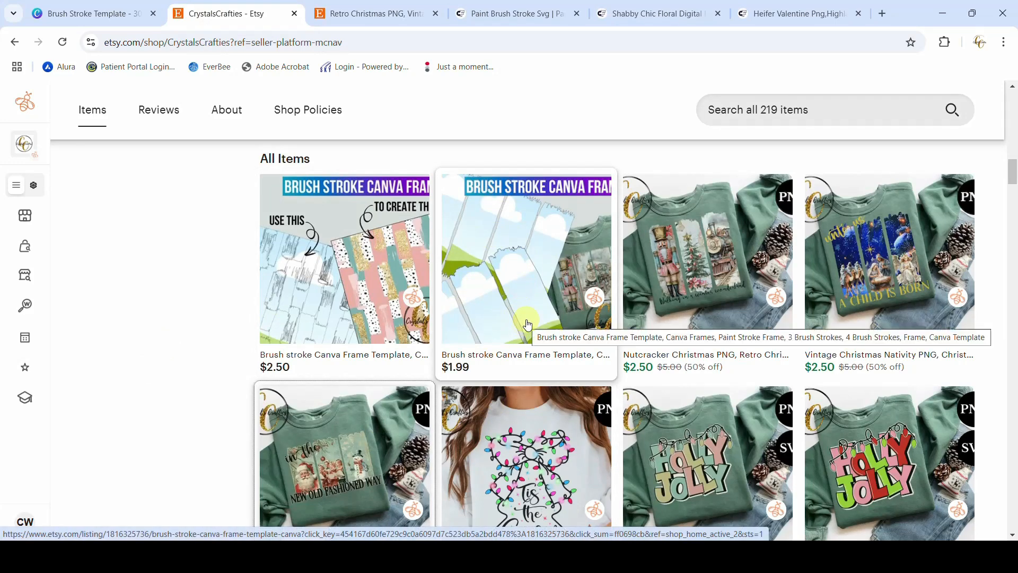
pyautogui.click(370, 15)
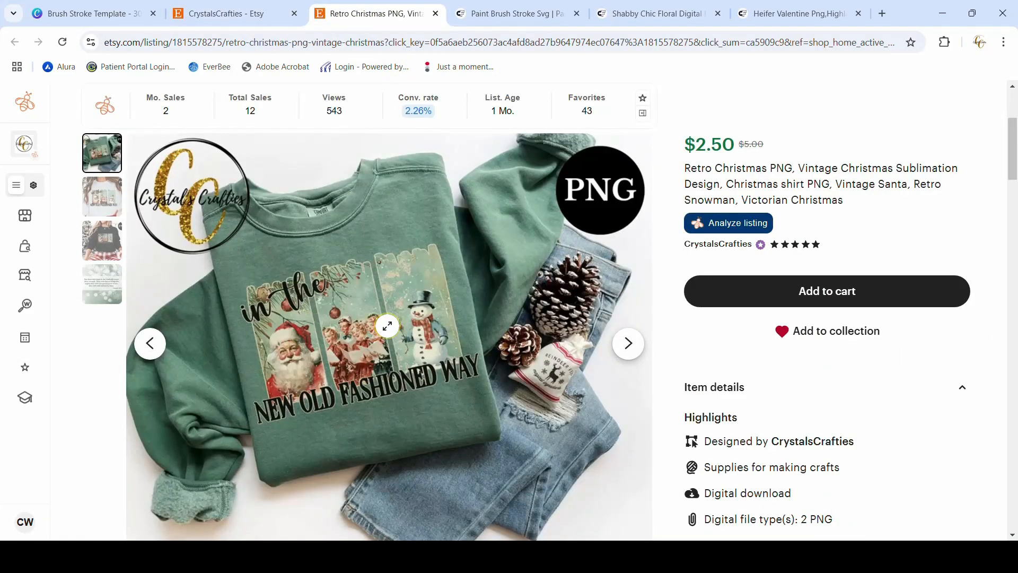
pyautogui.click(227, 13)
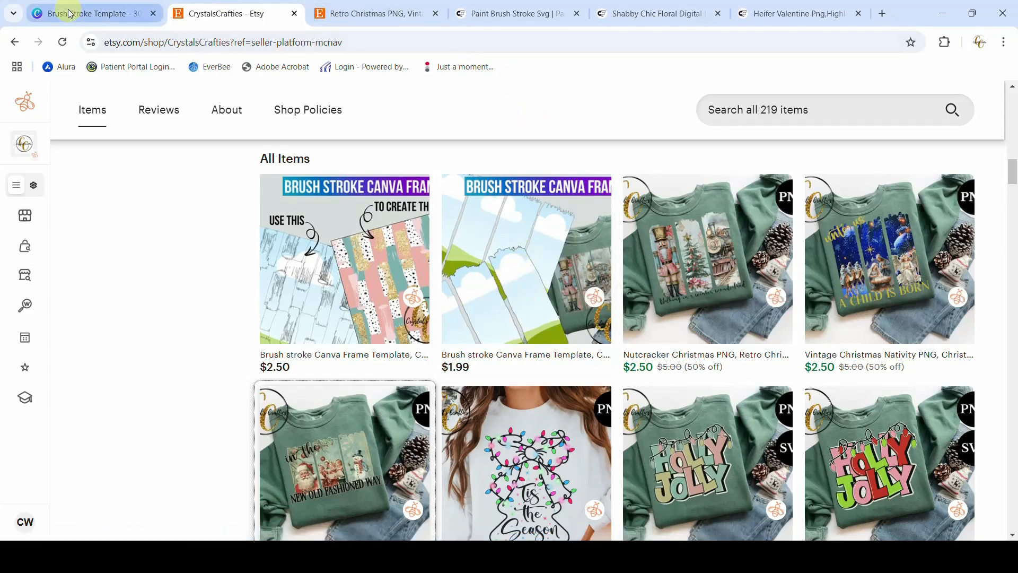
# Compare the Canva Brush Stroke Template with its shop listing and look through the template's groups of 4 and 3 brush strokes
pyautogui.click(159, 7)
pyautogui.scroll(20, 834, 317)
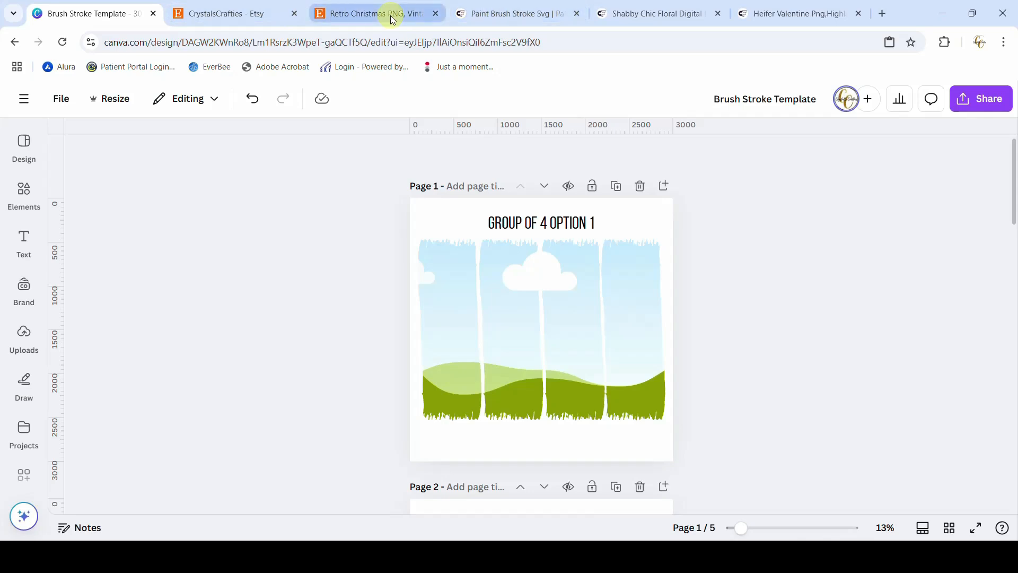
pyautogui.click(264, 17)
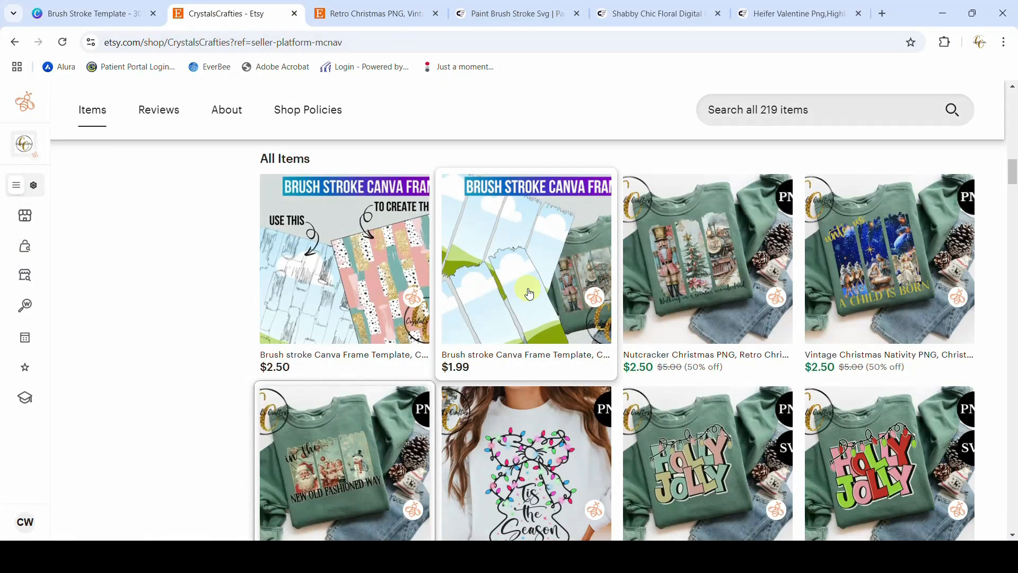
pyautogui.click(124, 17)
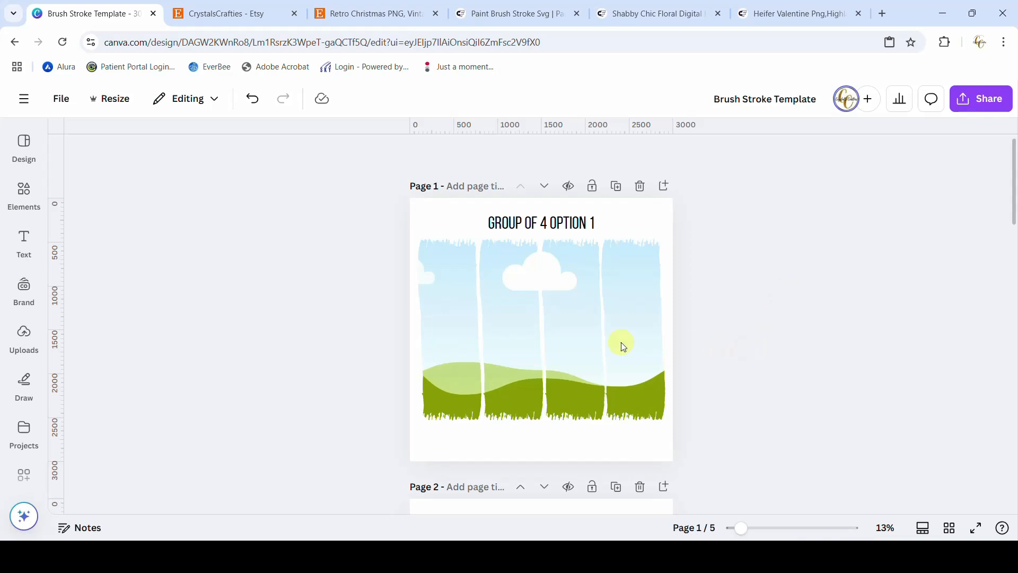
pyautogui.scroll(-15, 781, 346)
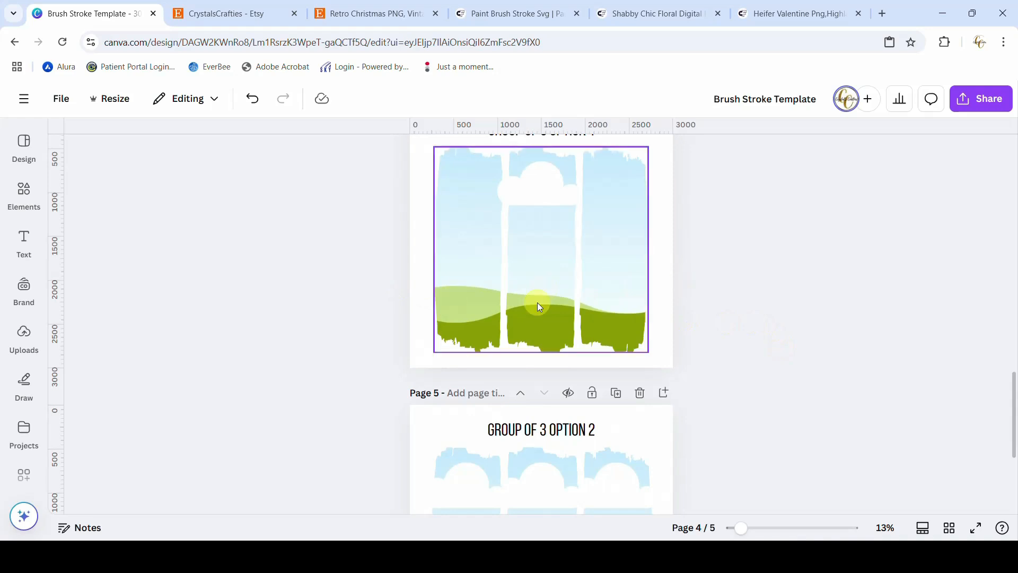
pyautogui.scroll(10, 781, 384)
pyautogui.scroll(7, 781, 384)
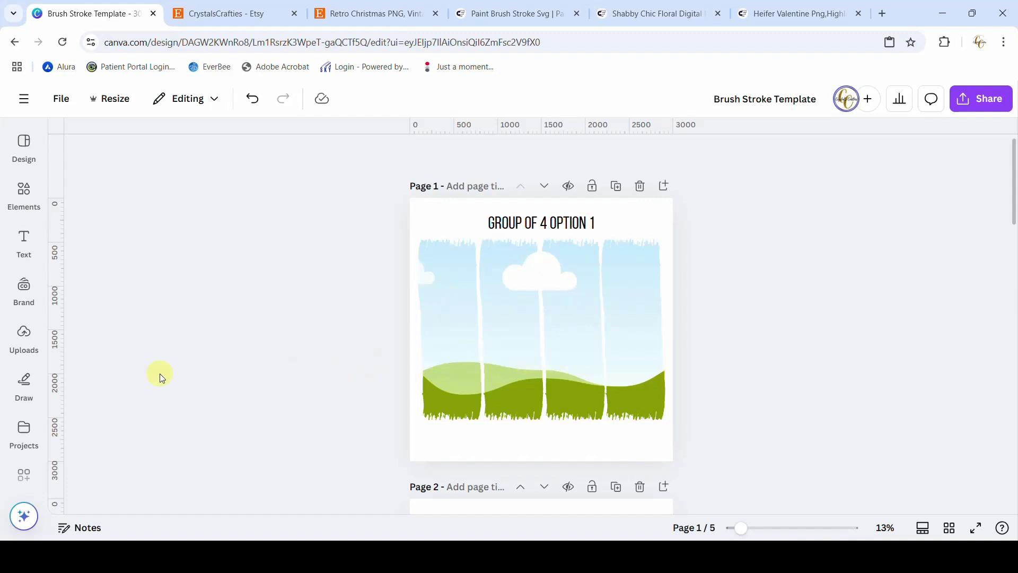
# Fill the Group of 4 Option 1 frame on page 1 with the uploaded highland cow image
pyautogui.click(20, 202)
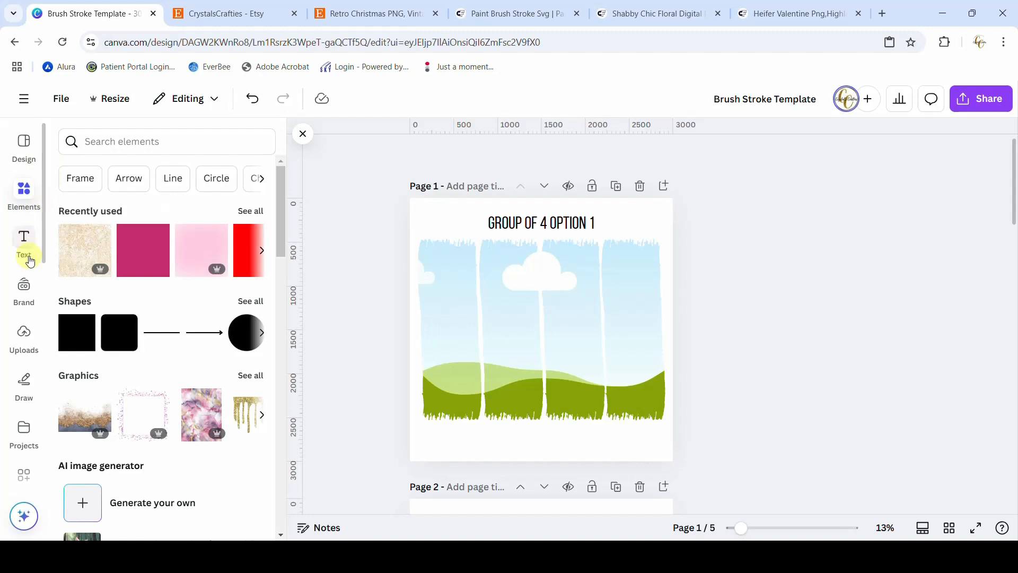
pyautogui.click(31, 333)
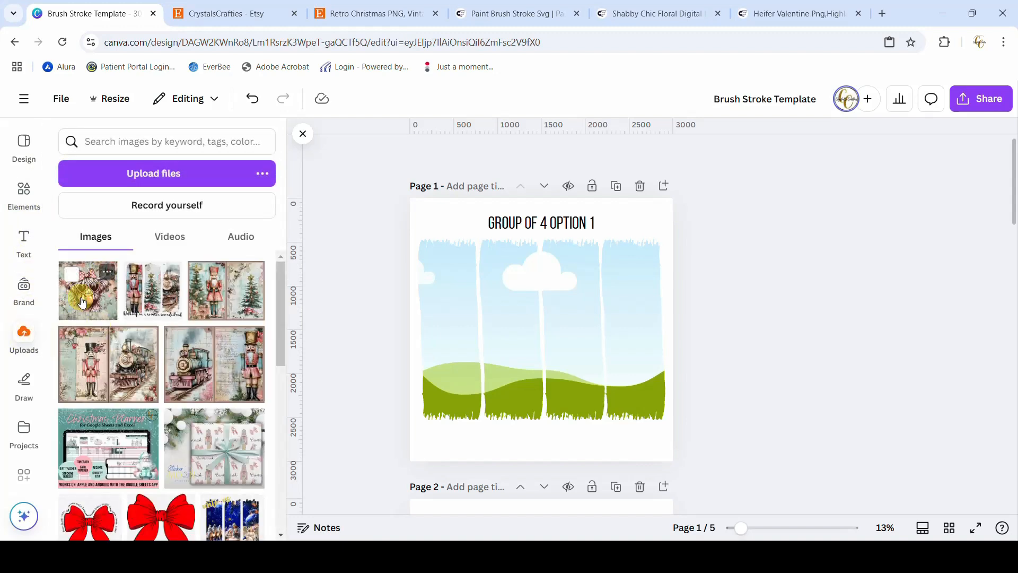
pyautogui.moveTo(82, 302); pyautogui.dragTo(503, 315)
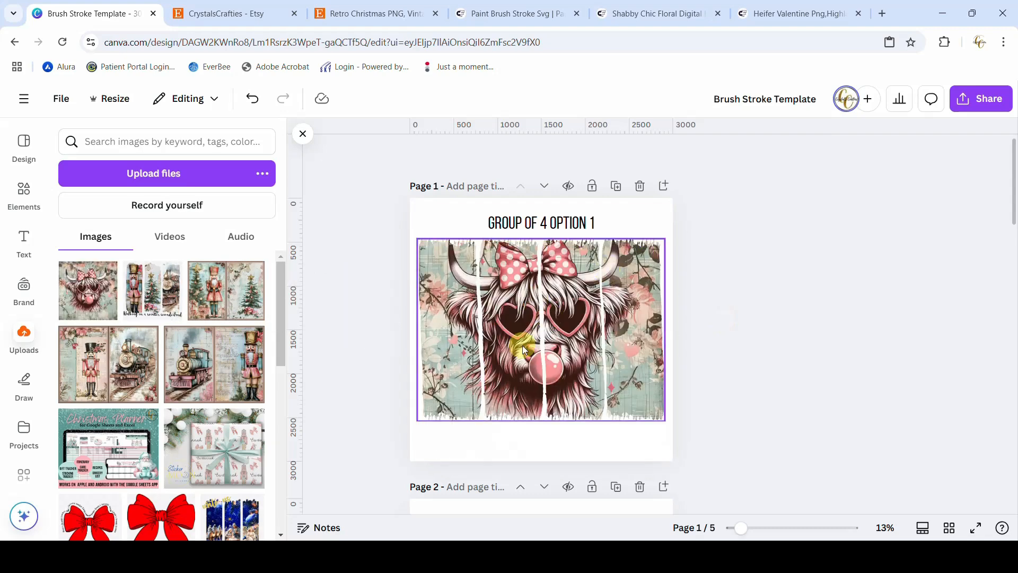
# Place the uploaded "Walking in a winter wonderland" image in page 2's first brush stroke and reposition it to show the nutcracker
pyautogui.scroll(-5, 777, 367)
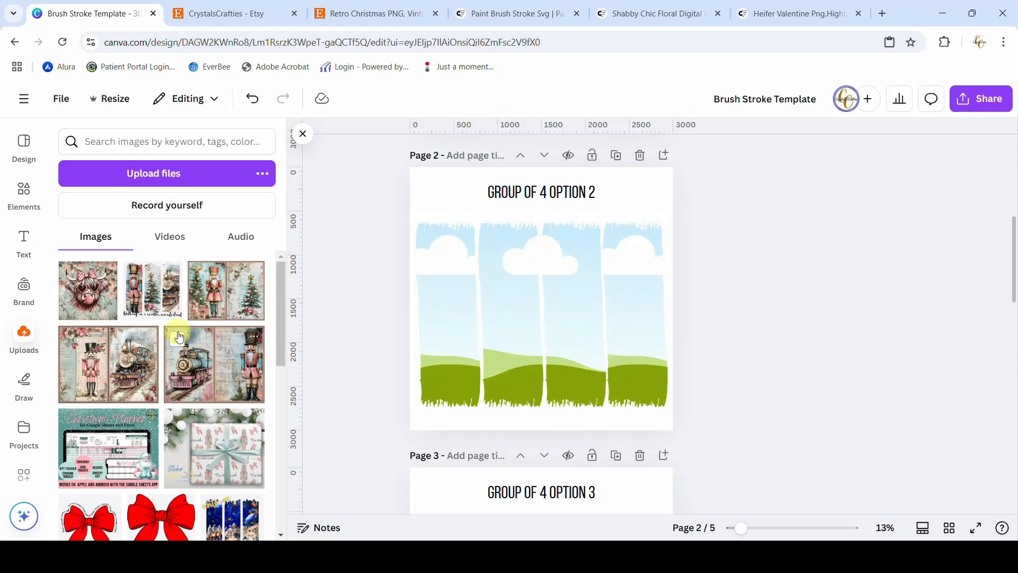
pyautogui.moveTo(157, 301); pyautogui.dragTo(443, 331)
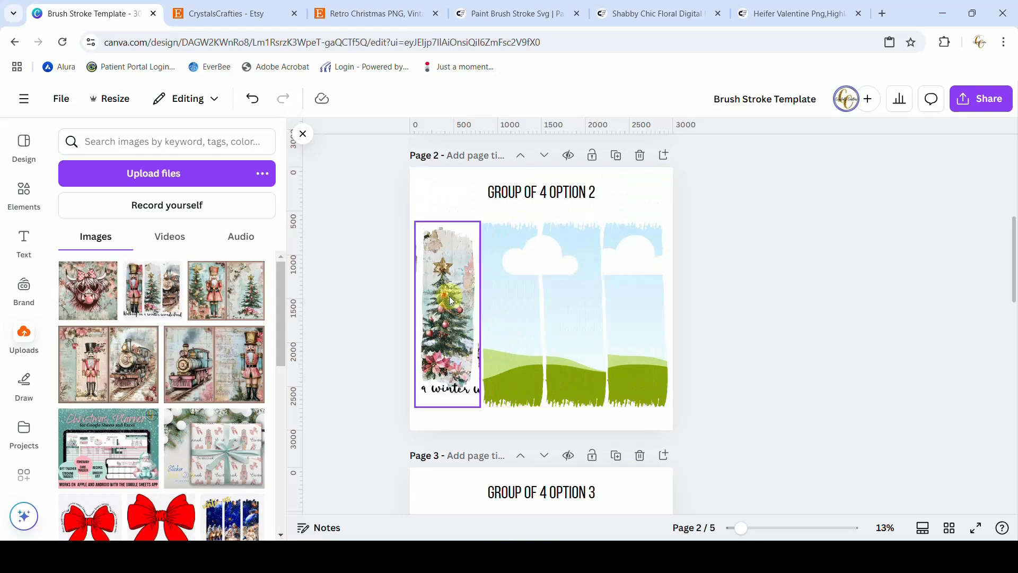
pyautogui.doubleClick(450, 314)
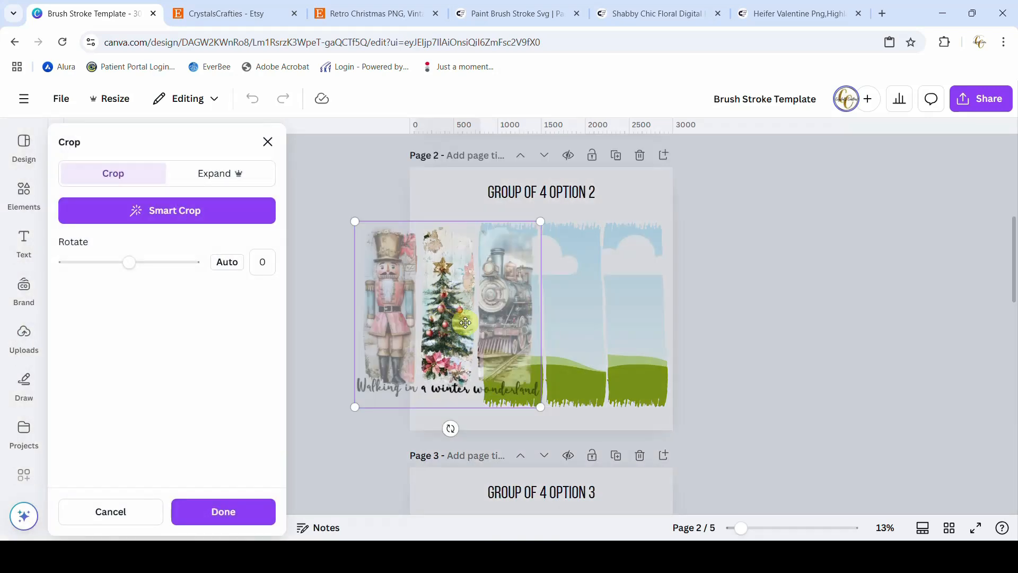
pyautogui.moveTo(458, 322); pyautogui.dragTo(518, 323)
pyautogui.click(740, 328)
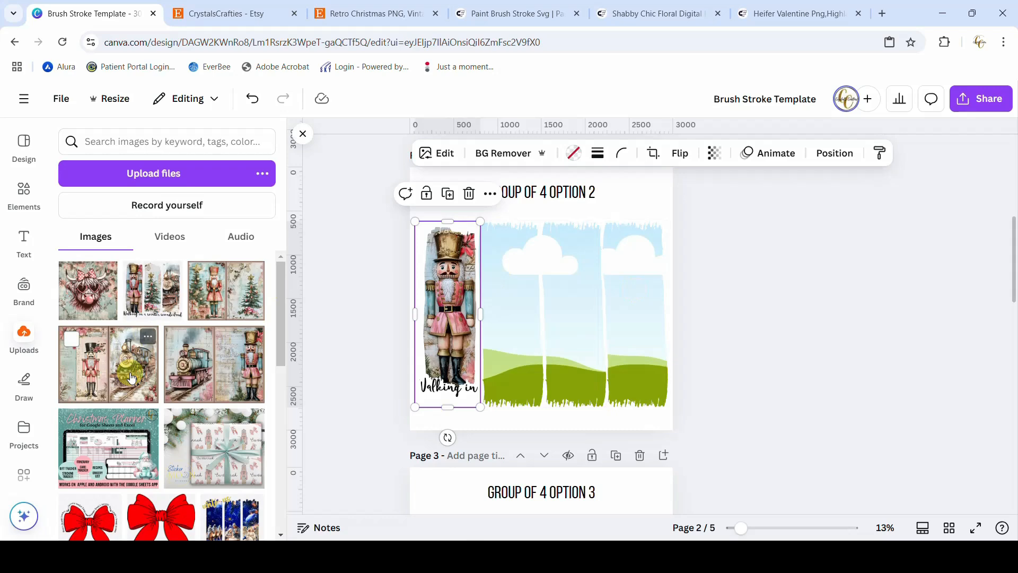
# Fill page 2's two middle brush strokes with the nutcracker-and-train image, enlarging and repositioning it so only the train shows
pyautogui.moveTo(131, 377); pyautogui.dragTo(555, 336)
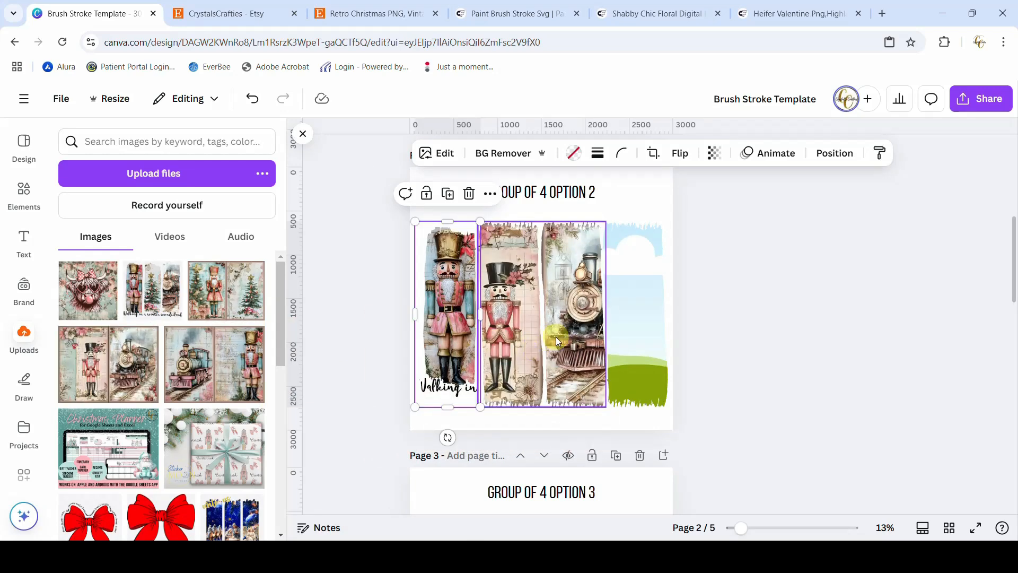
pyautogui.doubleClick(564, 336)
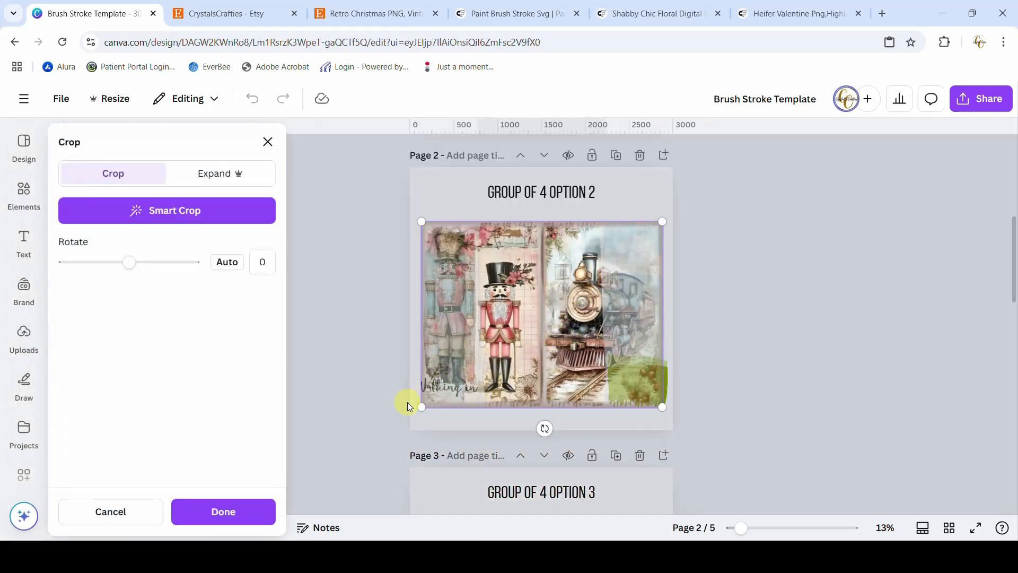
pyautogui.moveTo(408, 407); pyautogui.dragTo(354, 444)
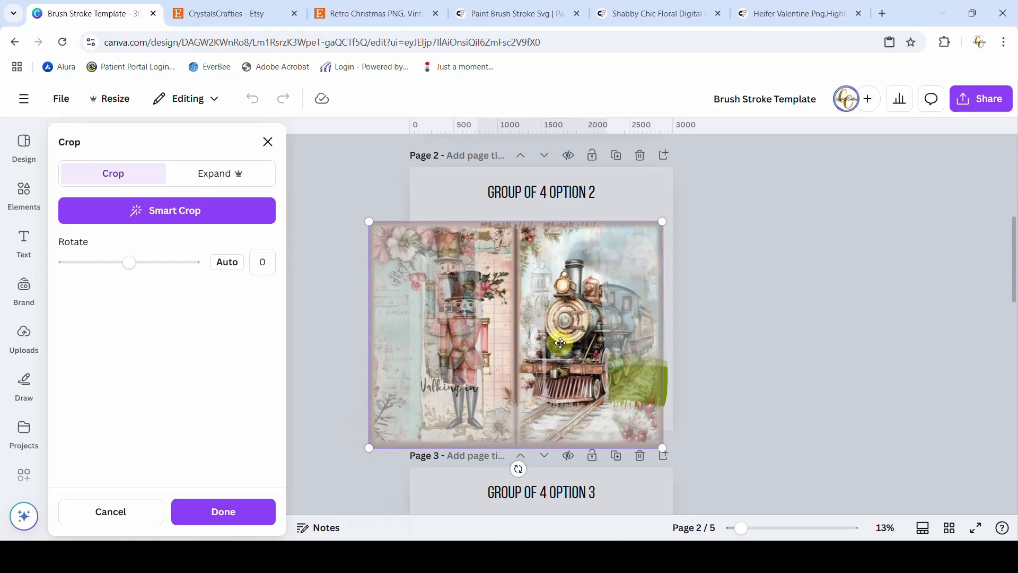
pyautogui.moveTo(560, 343); pyautogui.dragTo(495, 329)
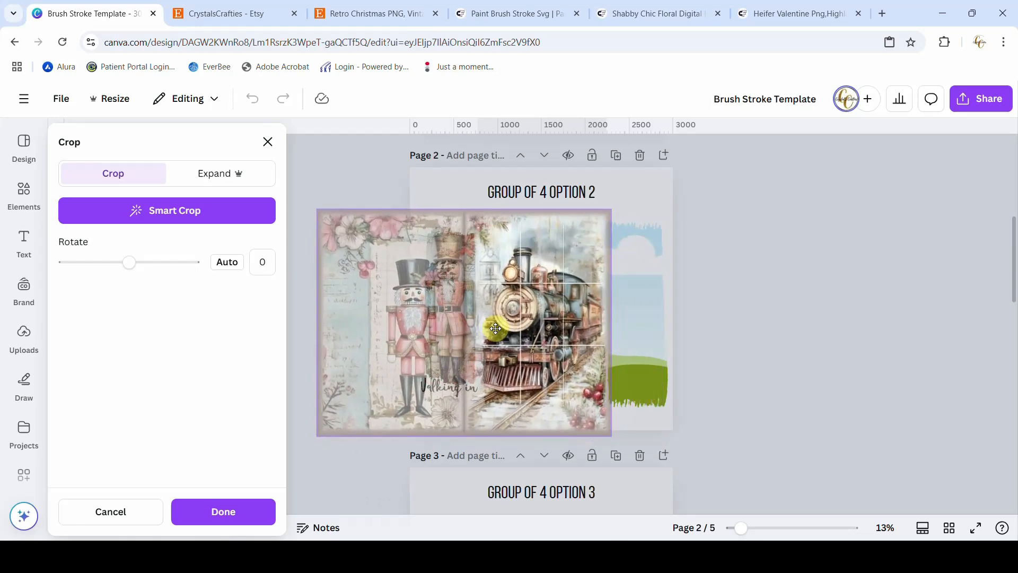
pyautogui.click(666, 195)
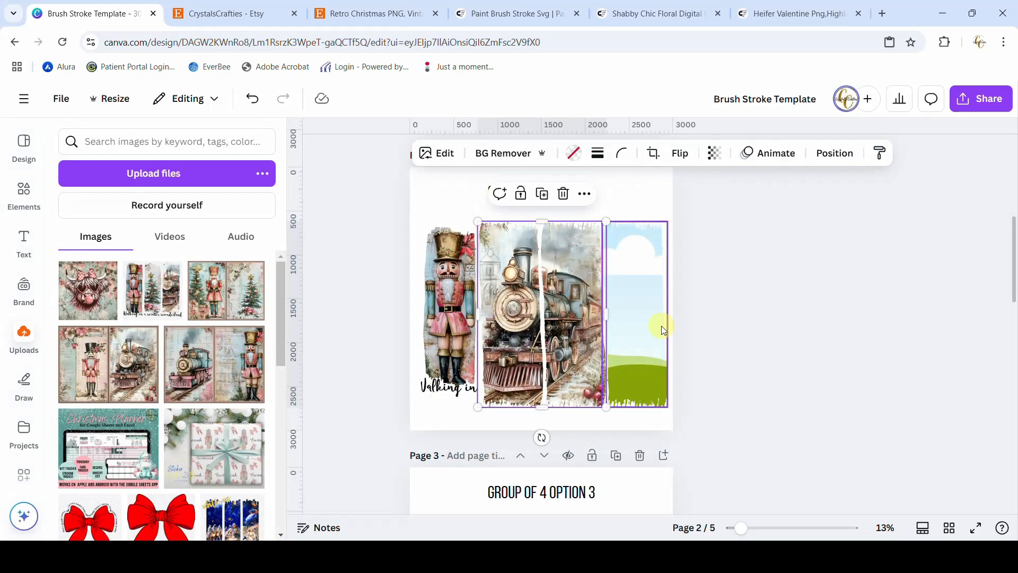
# Fill page 2's last brush stroke with the nutcracker-and-tree image, repositioned to show the Christmas tree
pyautogui.moveTo(241, 294); pyautogui.dragTo(655, 297)
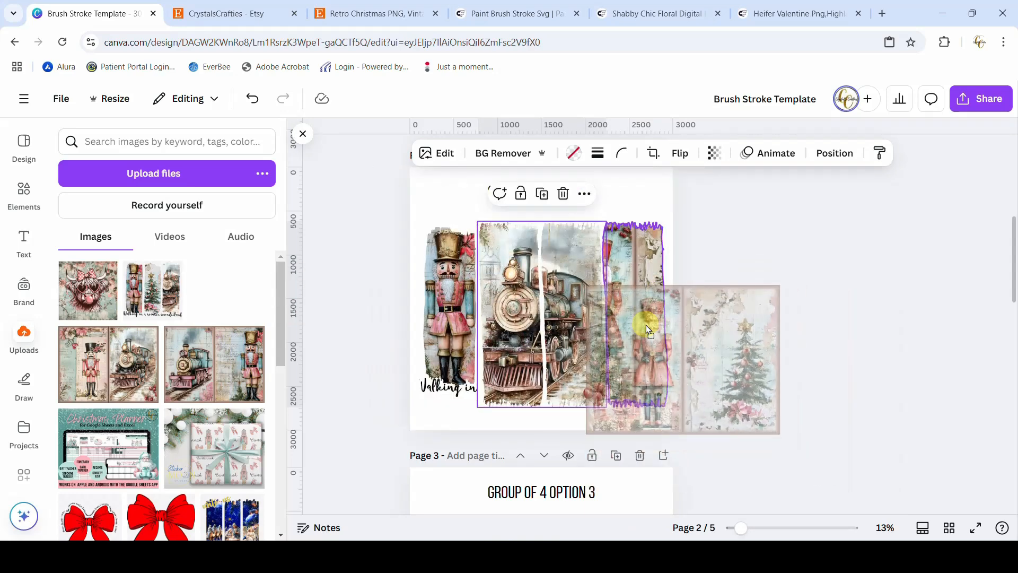
pyautogui.doubleClick(630, 300)
pyautogui.moveTo(716, 325); pyautogui.dragTo(563, 317)
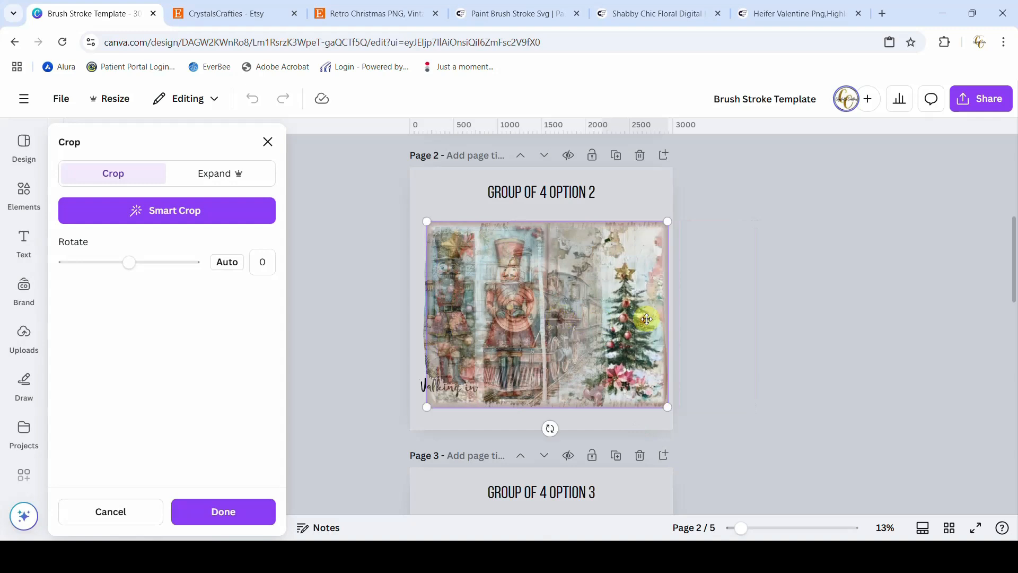
pyautogui.click(745, 319)
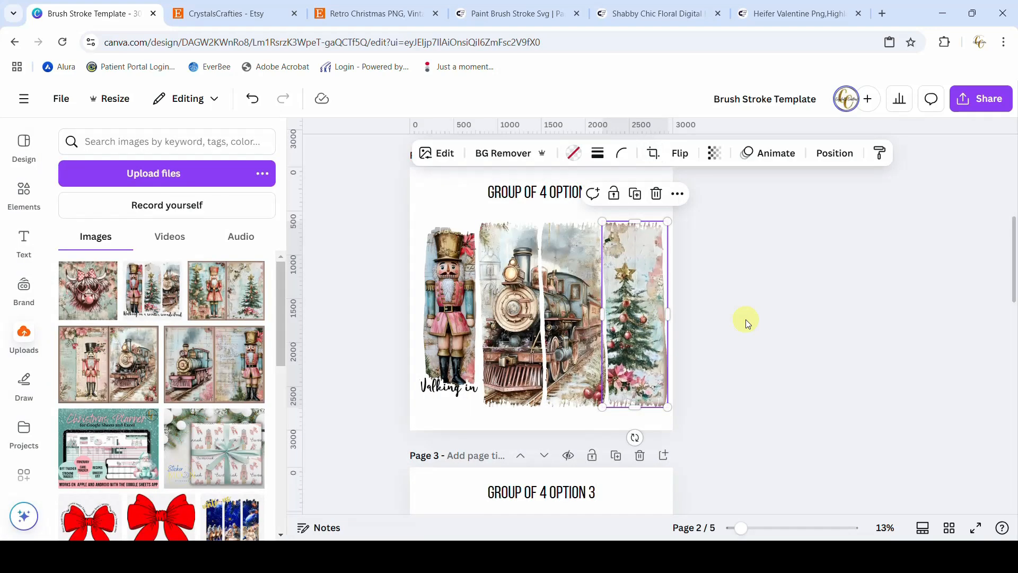
pyautogui.click(749, 338)
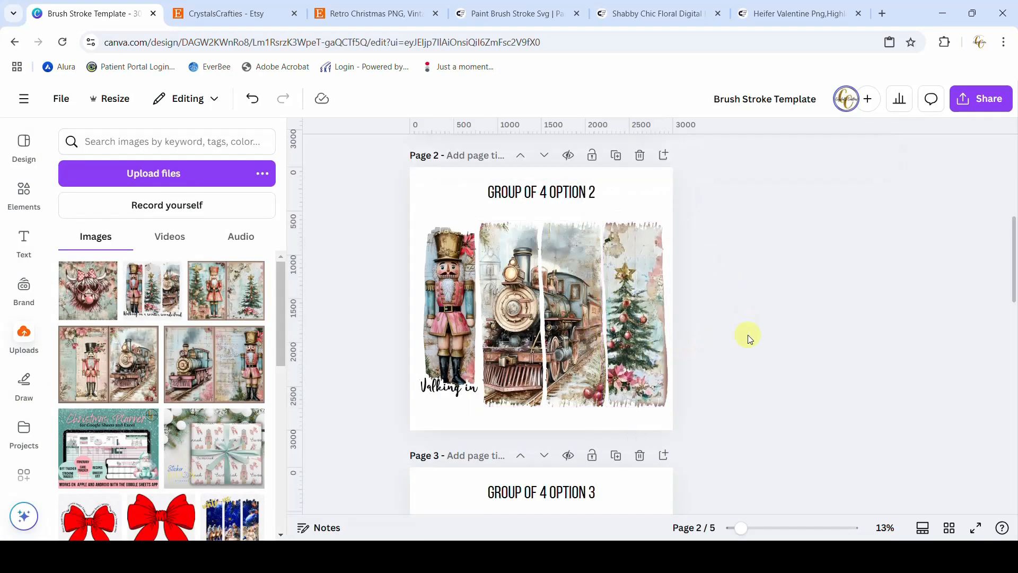
# Detach the "Walking in a winter wonderland" image from page 2's first brush stroke and delete it
pyautogui.click(448, 325)
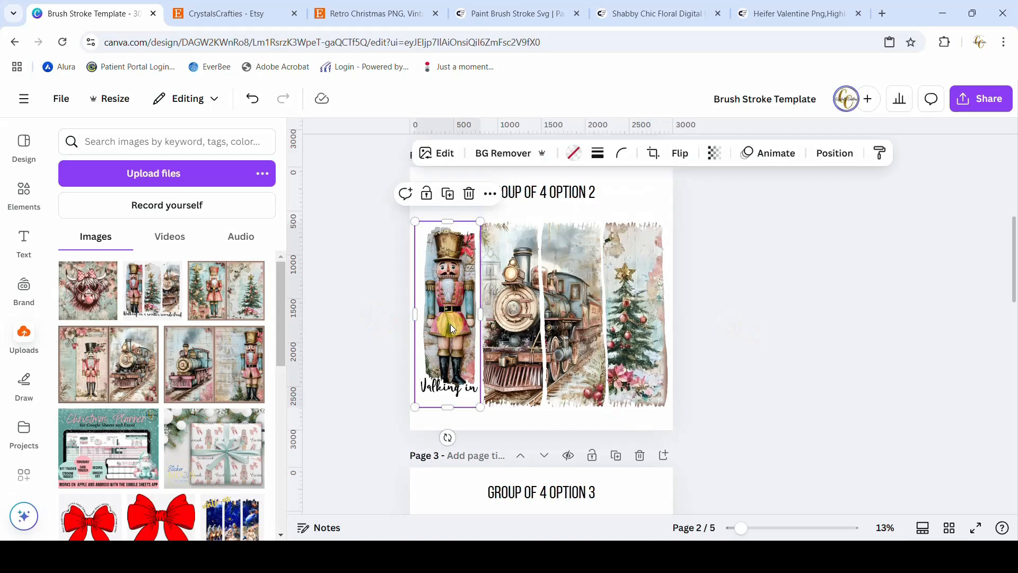
pyautogui.rightClick(450, 323)
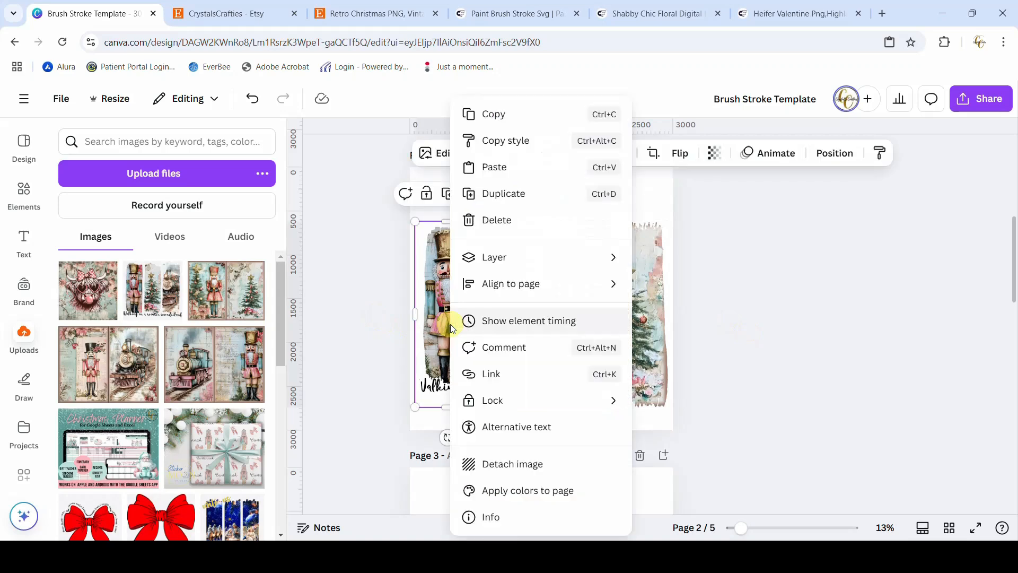
pyautogui.click(484, 462)
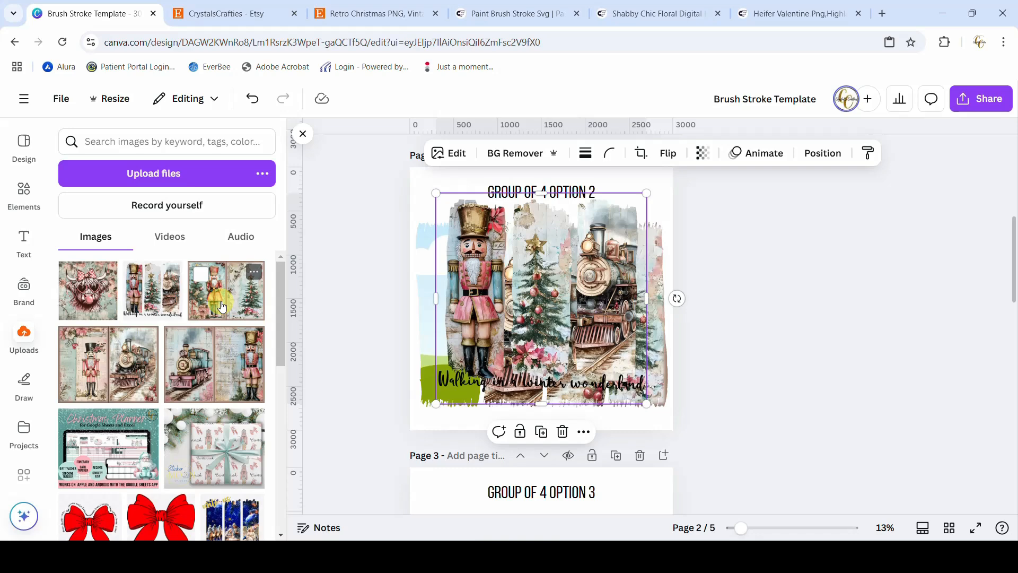
pyautogui.moveTo(221, 303); pyautogui.dragTo(242, 302)
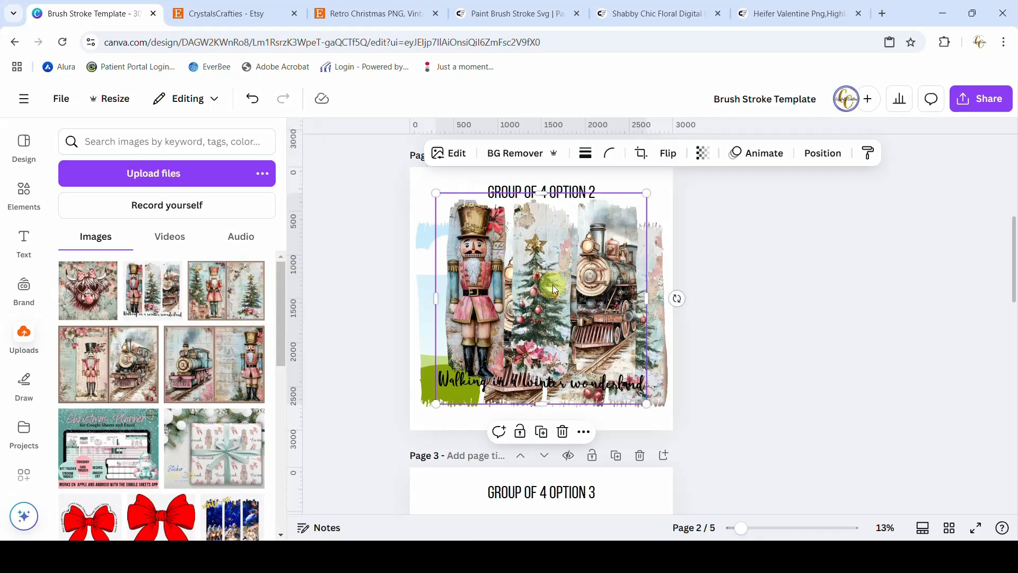
pyautogui.press('Delete')
# Fill page 2's first brush stroke with the nutcracker-and-tree image, repositioned to show the red-coated nutcracker
pyautogui.moveTo(234, 291); pyautogui.dragTo(453, 307)
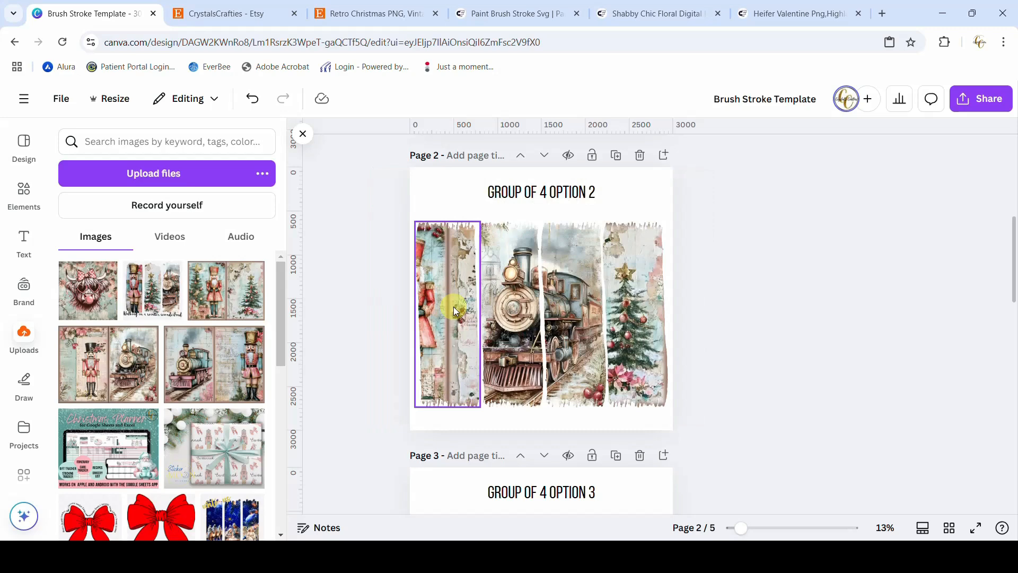
pyautogui.doubleClick(453, 307)
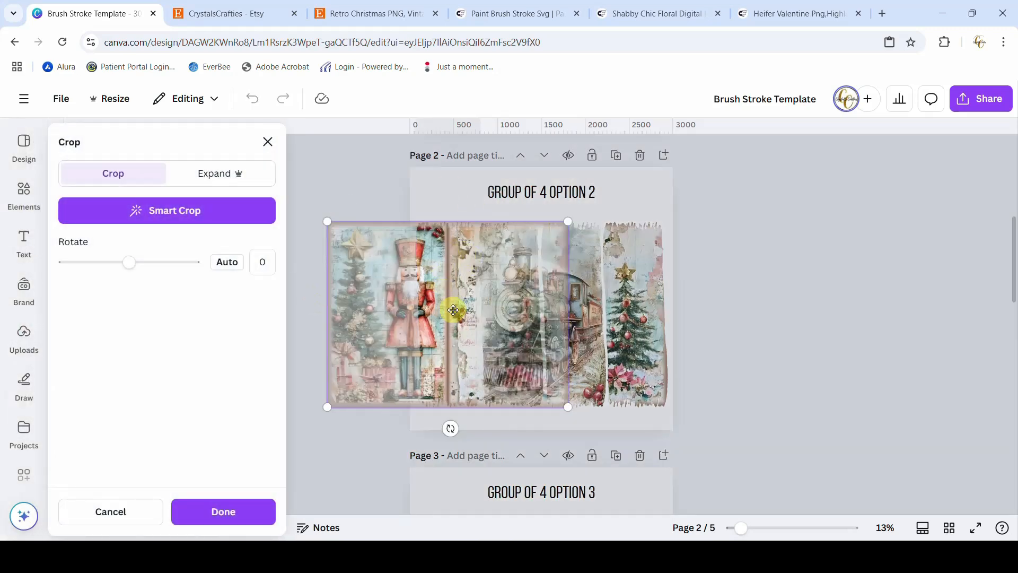
pyautogui.moveTo(453, 310); pyautogui.dragTo(500, 311)
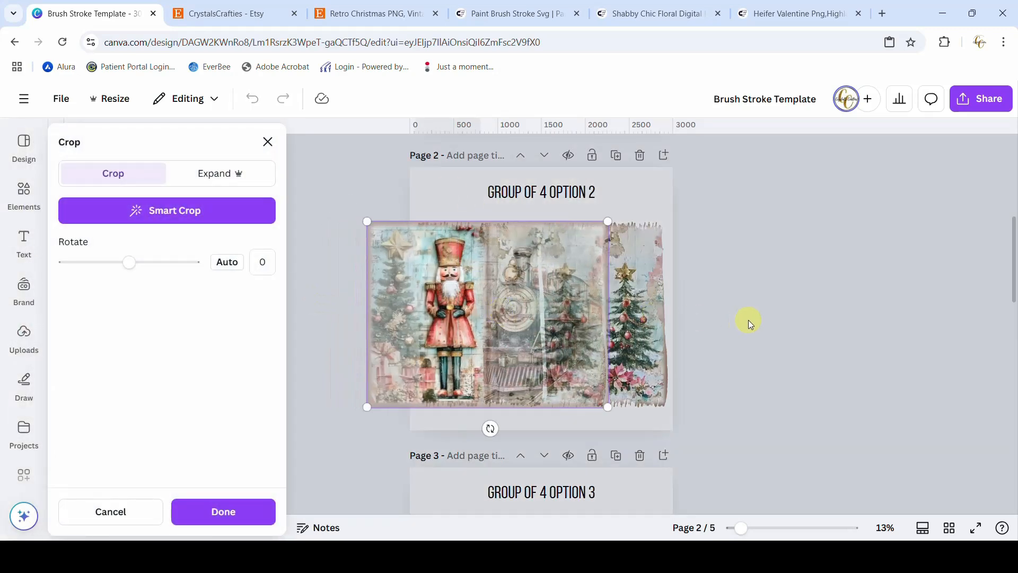
pyautogui.click(749, 320)
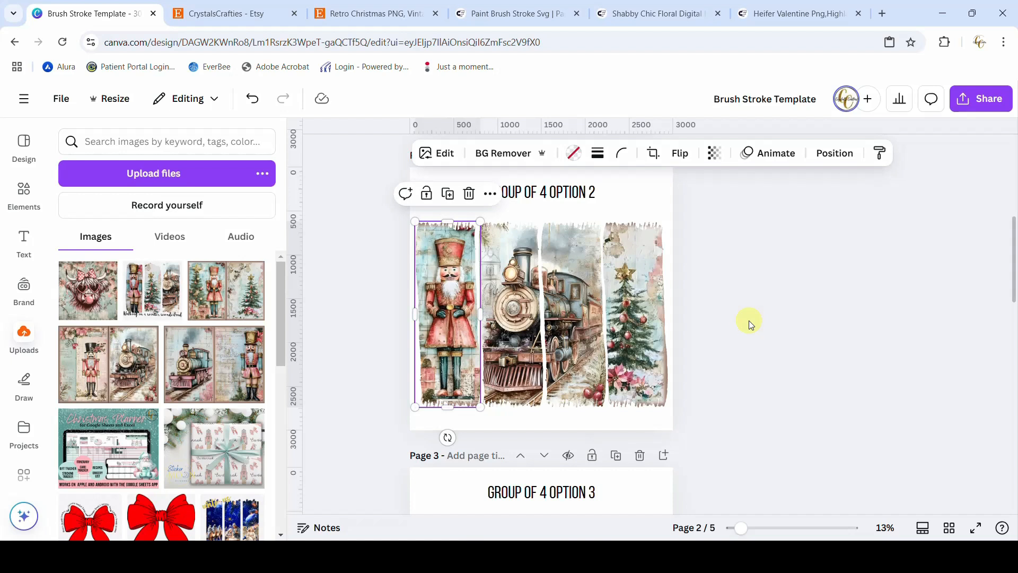
pyautogui.click(733, 320)
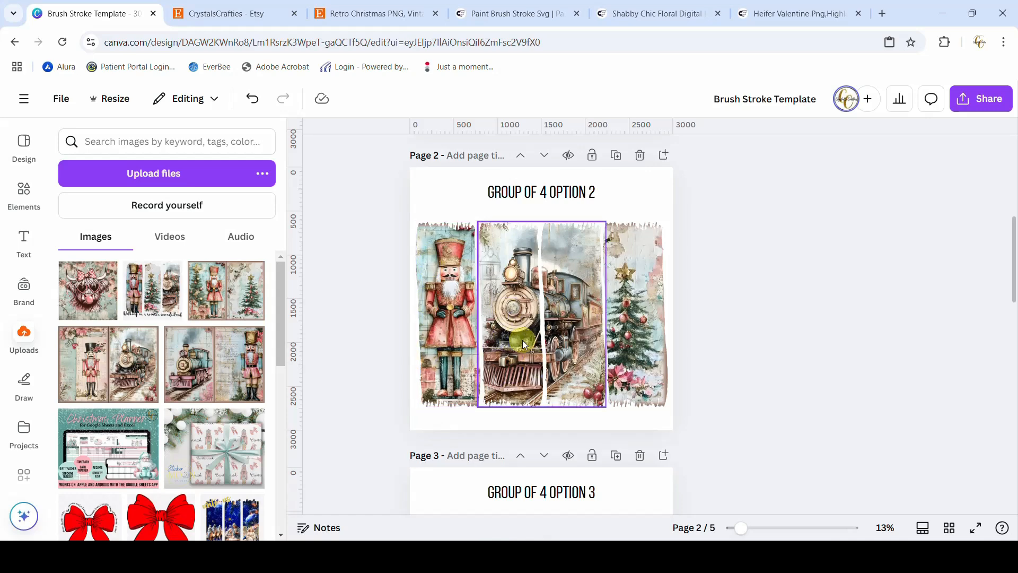
# Fill page 3's first two brush strokes with the nutcracker-and-train image and its last two with the nutcracker-and-tree image
pyautogui.scroll(-1, 757, 342)
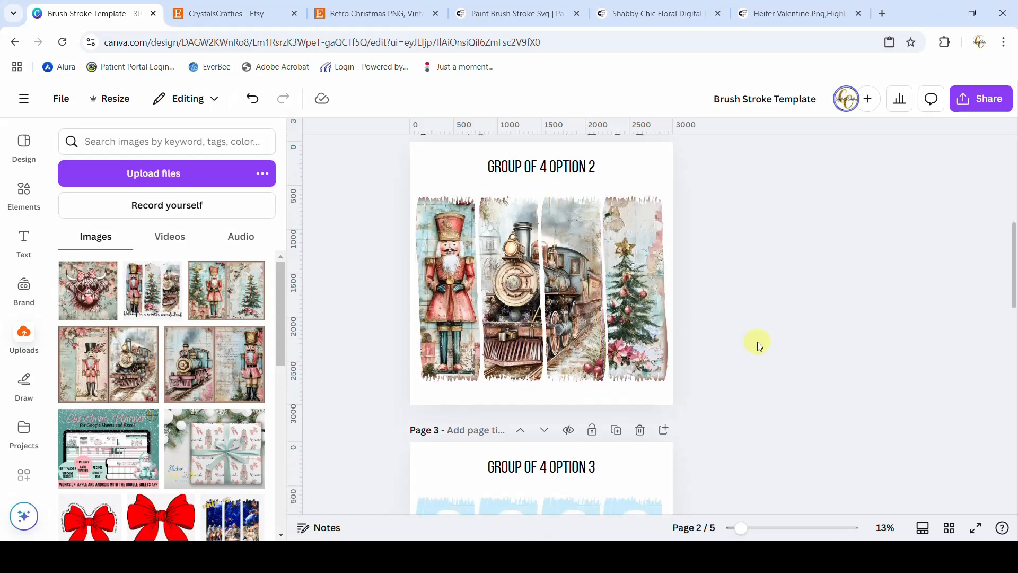
pyautogui.scroll(-5, 757, 342)
pyautogui.scroll(2, 757, 342)
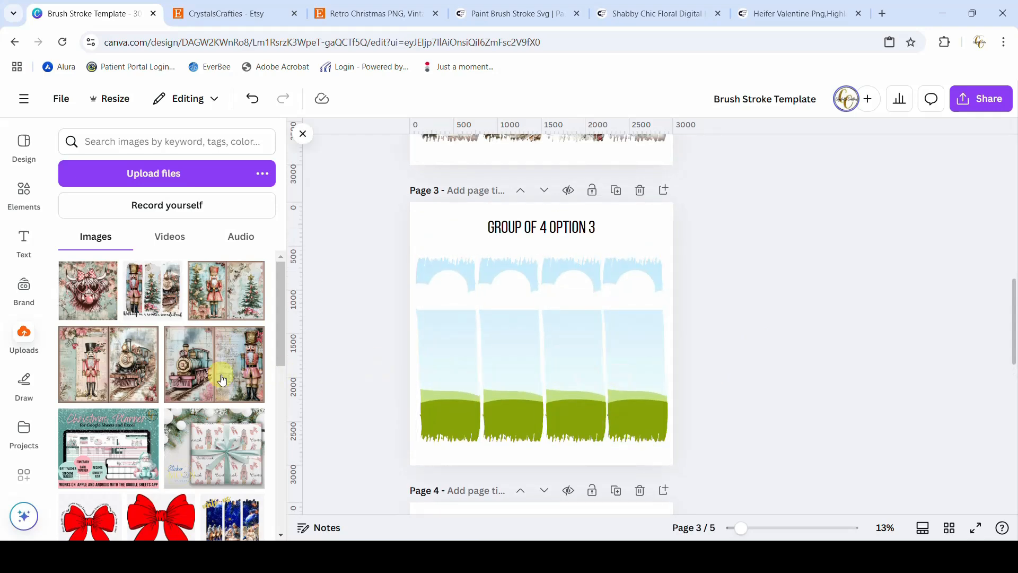
pyautogui.moveTo(86, 375)
pyautogui.mouseDown()
pyautogui.moveTo(358, 352)
pyautogui.moveTo(429, 358)
pyautogui.mouseUp()
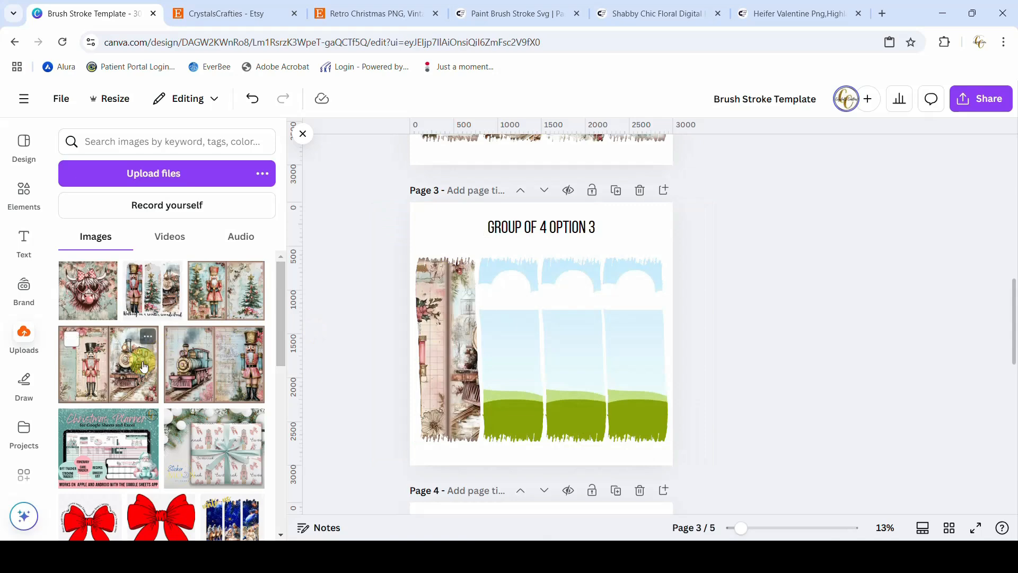
pyautogui.moveTo(144, 359); pyautogui.dragTo(482, 350)
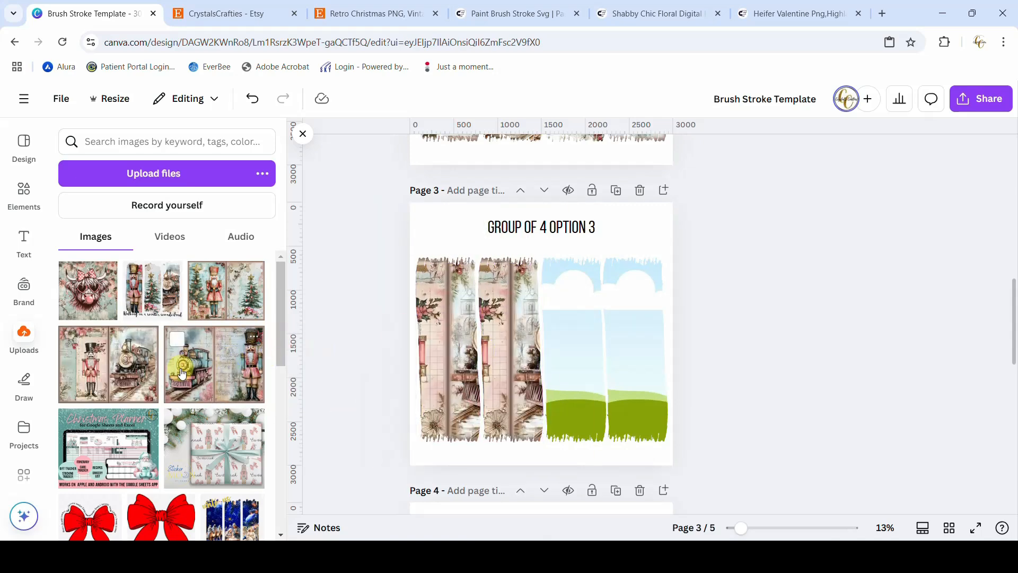
pyautogui.moveTo(206, 303); pyautogui.dragTo(552, 357)
pyautogui.moveTo(250, 297); pyautogui.dragTo(634, 340)
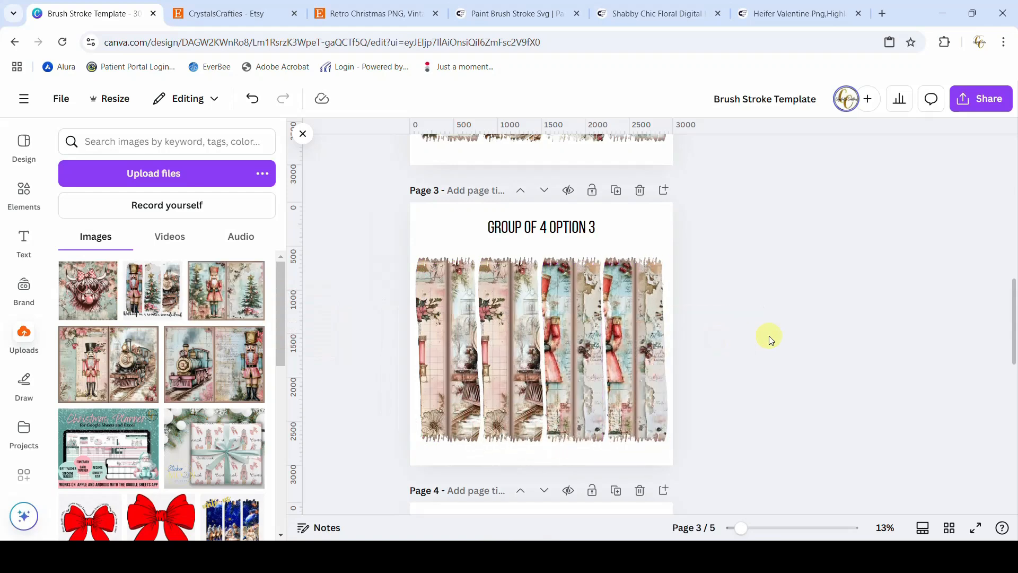
# Reposition the images in page 3's last two brush strokes to show the red-coated nutcracker in the third and the Christmas tree in the fourth
pyautogui.doubleClick(646, 361)
pyautogui.moveTo(710, 386); pyautogui.dragTo(624, 386)
pyautogui.click(771, 386)
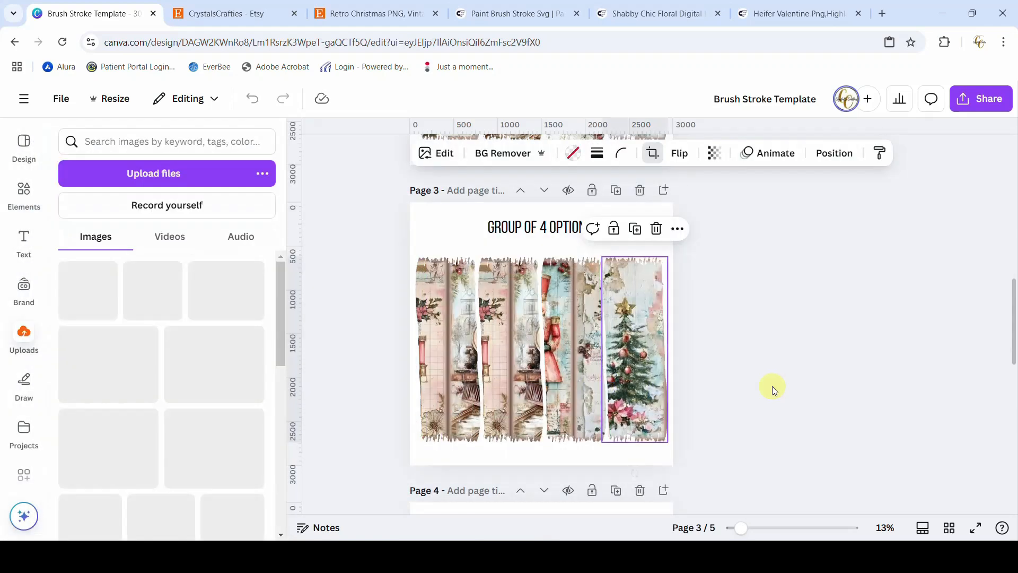
pyautogui.doubleClick(564, 364)
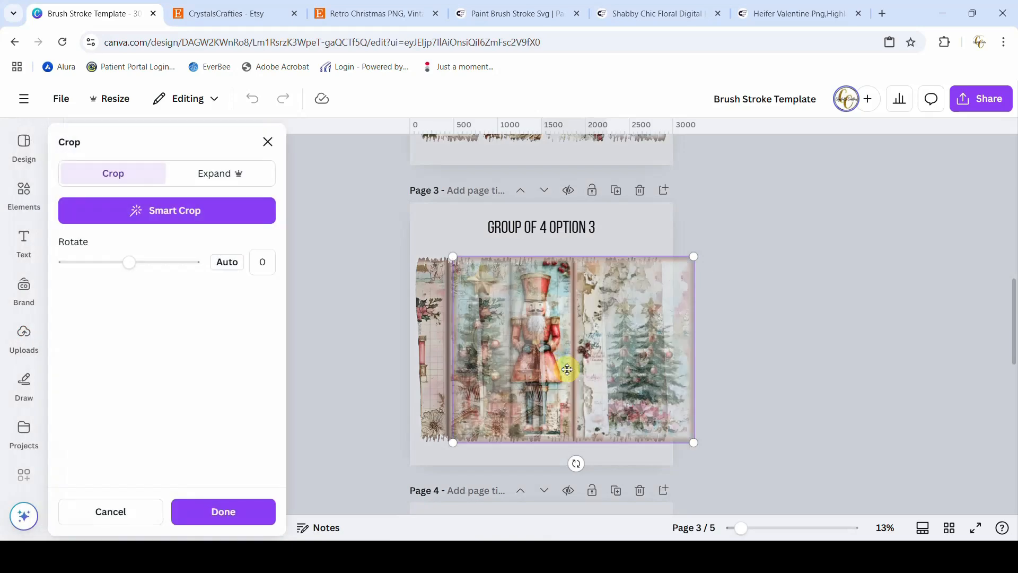
pyautogui.moveTo(565, 368); pyautogui.dragTo(604, 370)
pyautogui.click(459, 374)
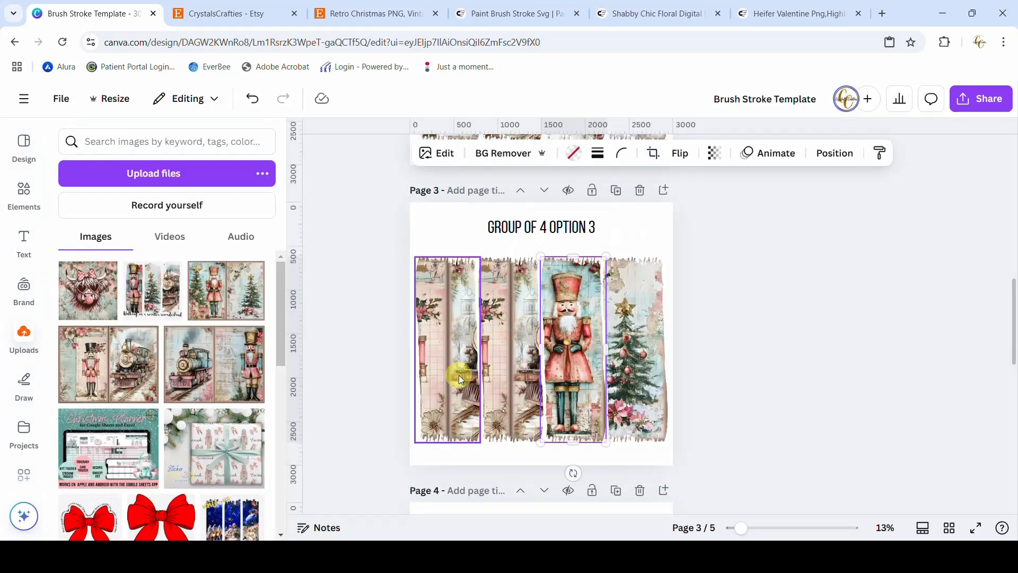
# Reposition the images in page 3's first two brush strokes to show the black-hatted nutcracker in the first and the train in the second
pyautogui.doubleClick(512, 375)
pyautogui.moveTo(511, 375); pyautogui.dragTo(467, 381)
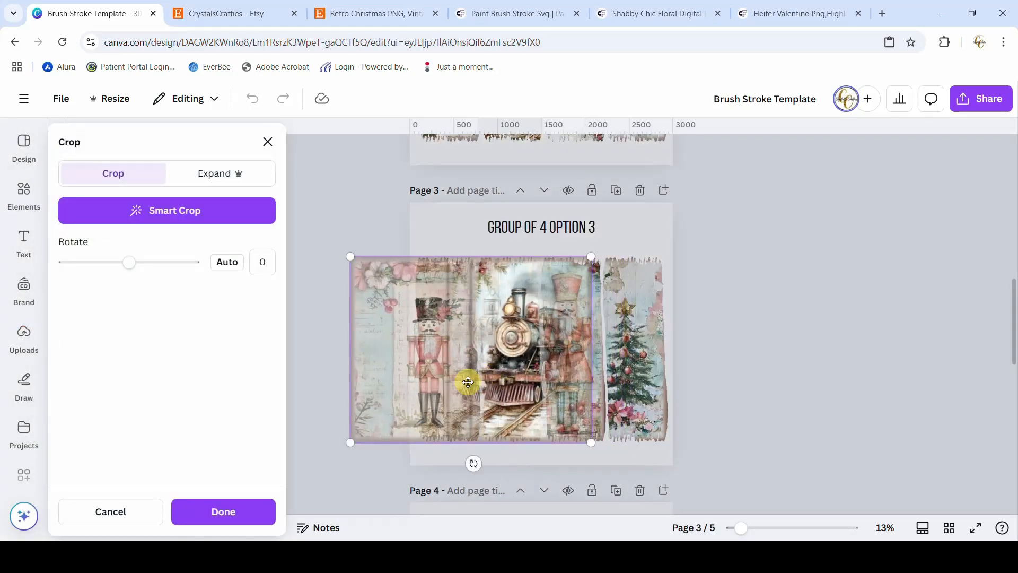
pyautogui.click(642, 224)
pyautogui.click(466, 337)
pyautogui.moveTo(451, 352); pyautogui.dragTo(550, 352)
pyautogui.click(785, 356)
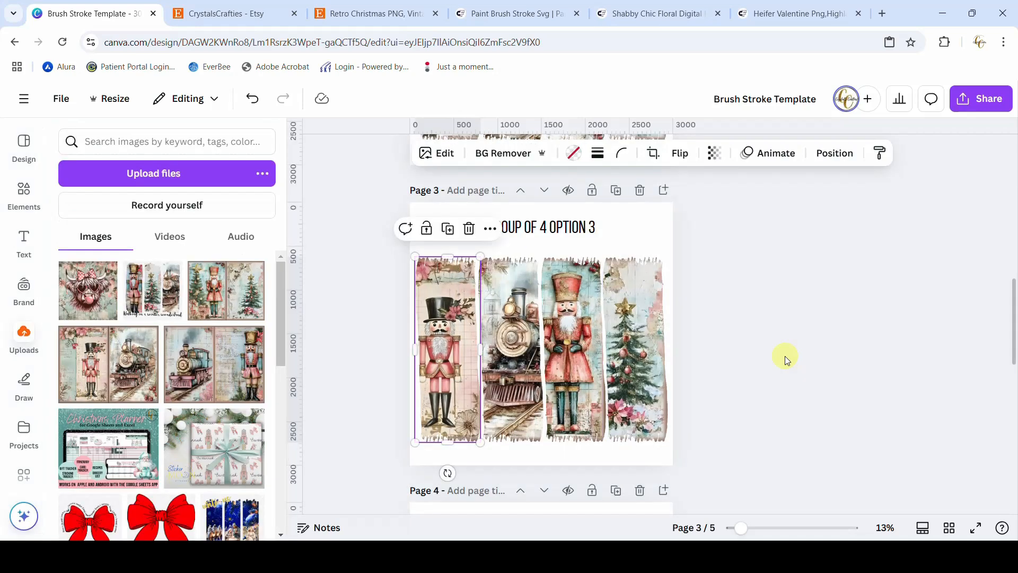
pyautogui.click(743, 389)
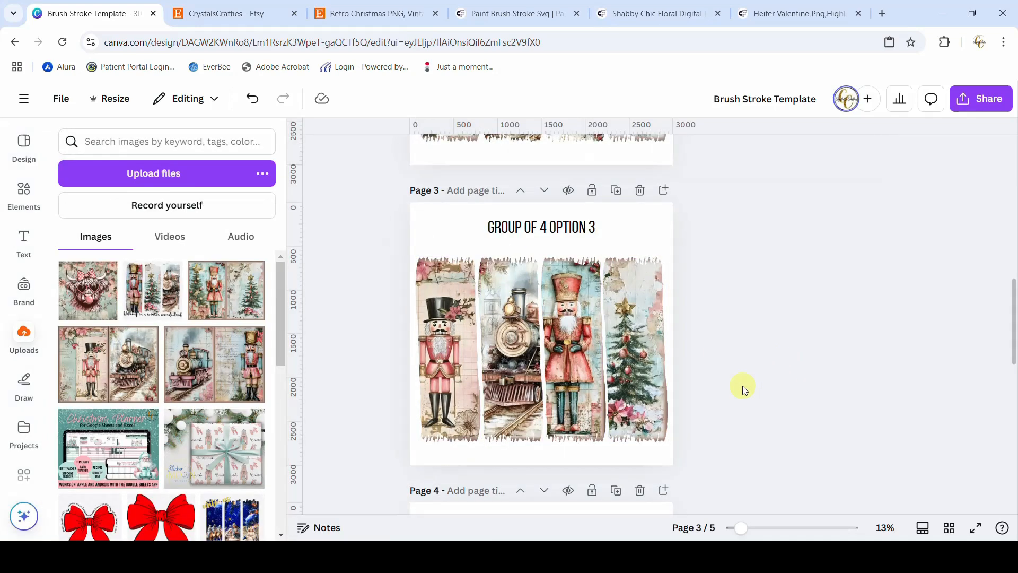
# Fill page 4's three-stroke frame with the highland cow image
pyautogui.scroll(-6, 742, 390)
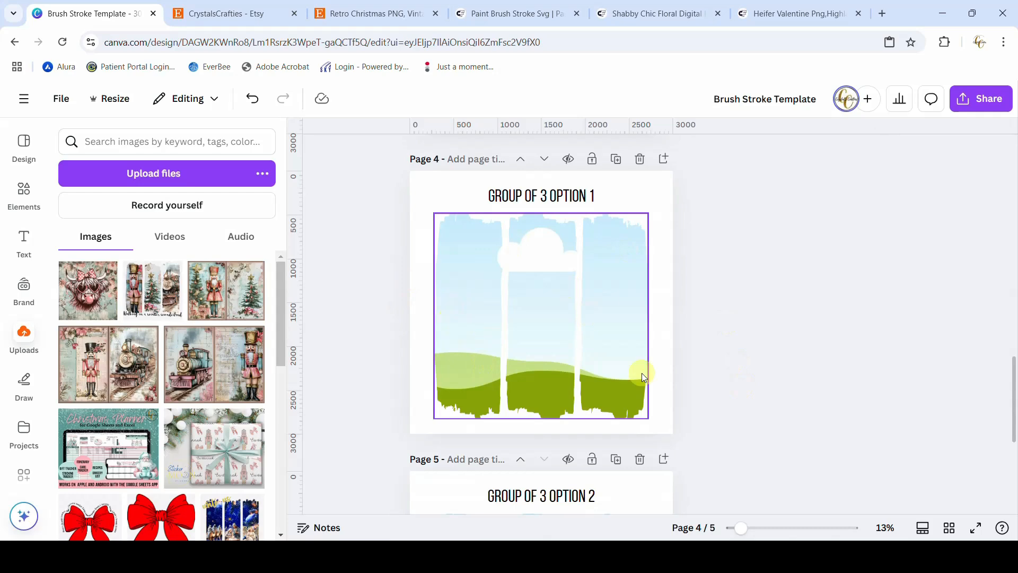
pyautogui.scroll(18, 733, 391)
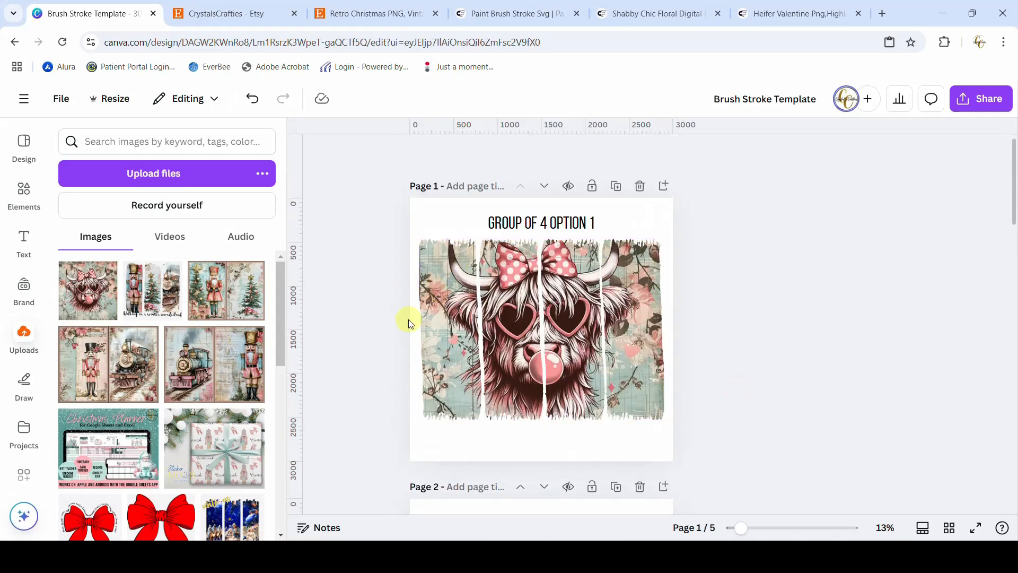
pyautogui.scroll(-5, 861, 341)
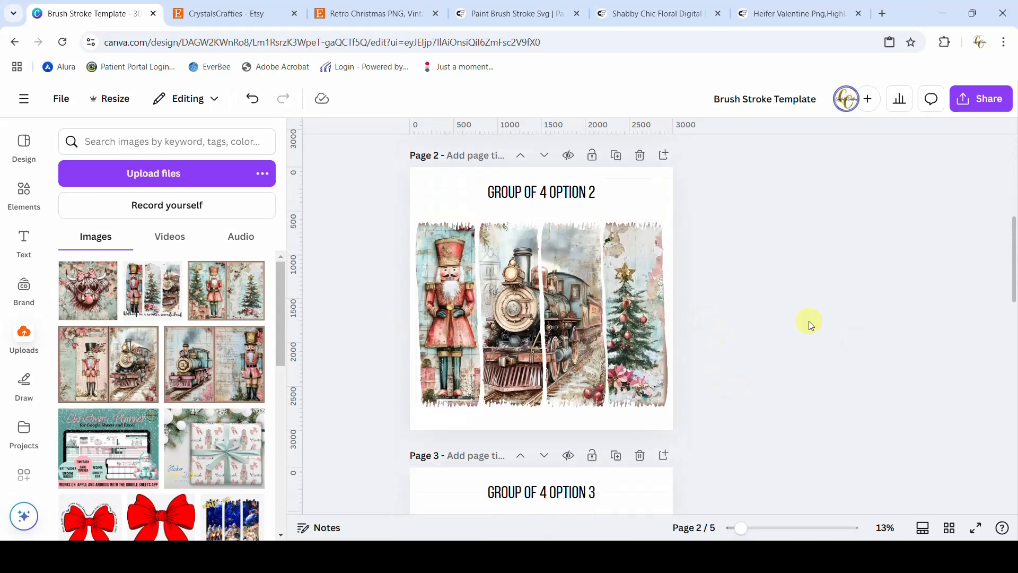
pyautogui.scroll(-10, 809, 320)
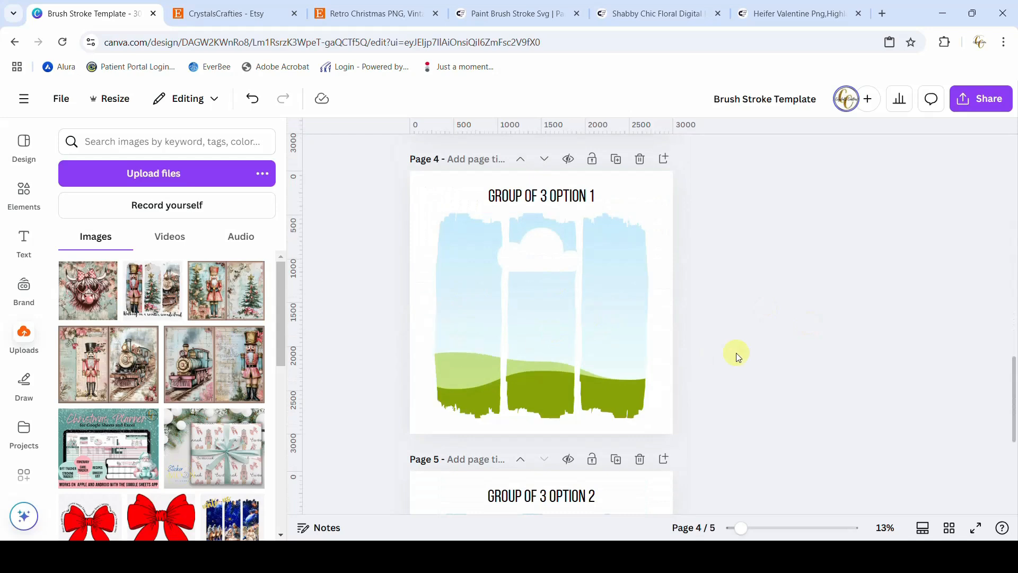
pyautogui.moveTo(87, 291); pyautogui.dragTo(500, 329)
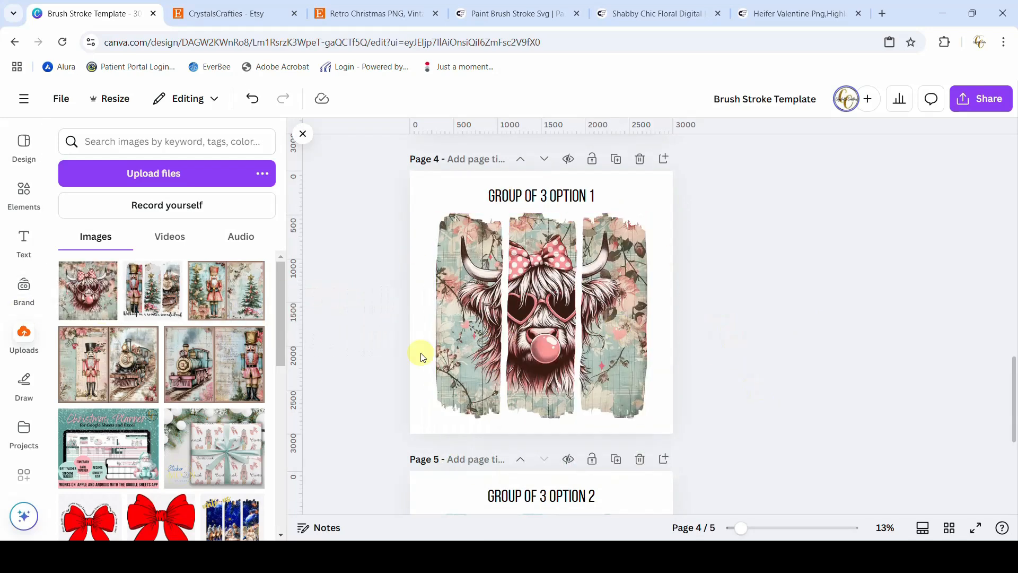
# Fill page 5's last brush stroke with the train-and-nutcracker image, repositioned to show the gold-hatted nutcracker
pyautogui.scroll(-5, 810, 358)
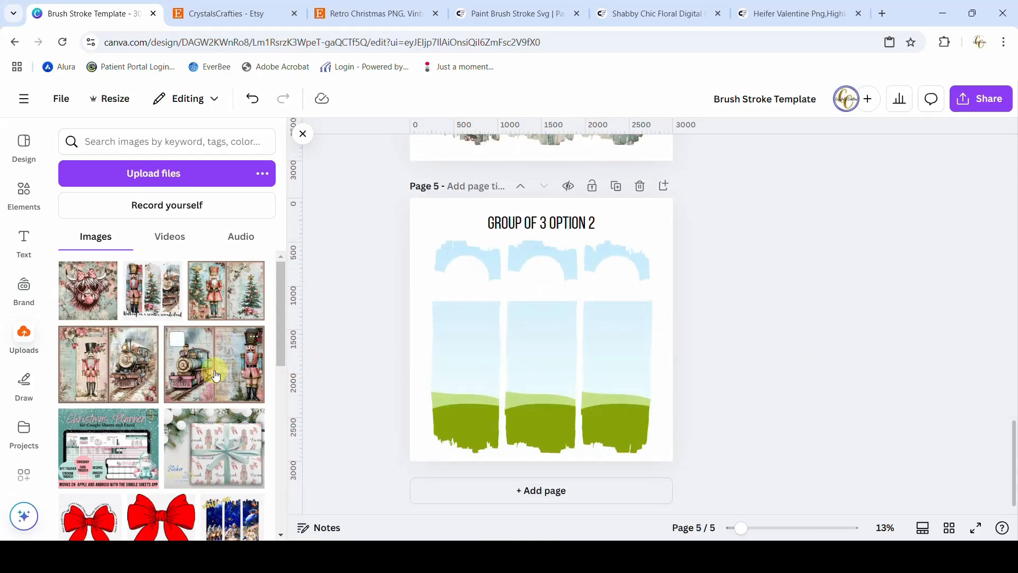
pyautogui.moveTo(227, 377)
pyautogui.mouseDown()
pyautogui.moveTo(630, 367)
pyautogui.moveTo(519, 378)
pyautogui.mouseUp()
pyautogui.doubleClick(625, 361)
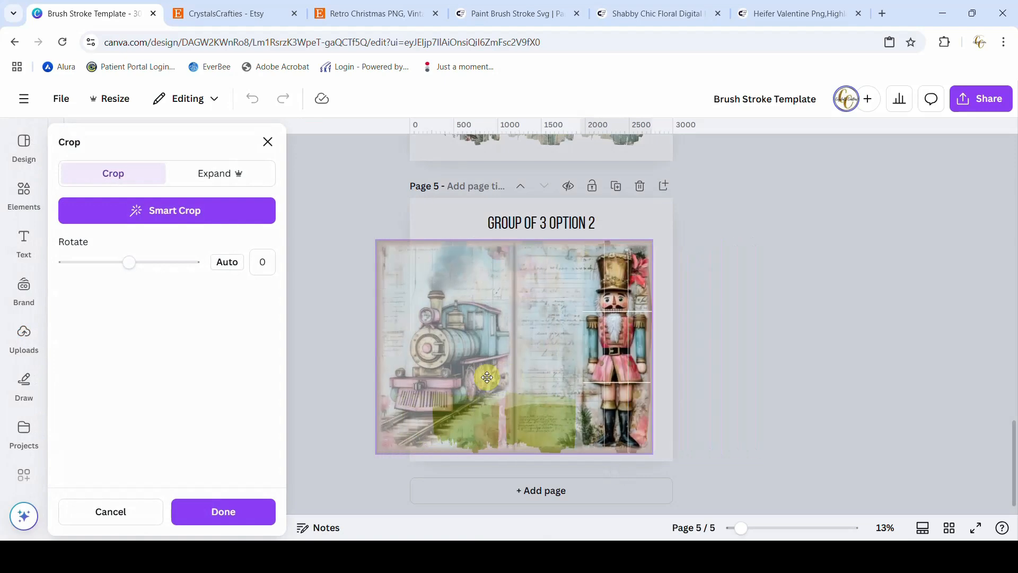
pyautogui.click(730, 376)
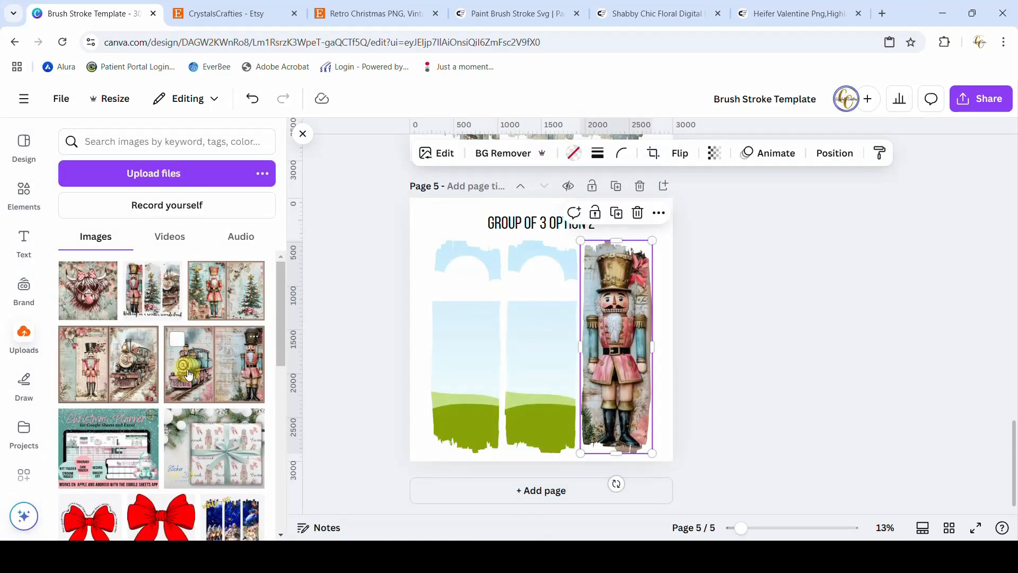
# Remove the misplaced image copy and fill page 5's middle brush stroke with the train-and-nutcracker image, repositioned to show the train
pyautogui.moveTo(189, 374); pyautogui.dragTo(724, 383)
pyautogui.press('Delete')
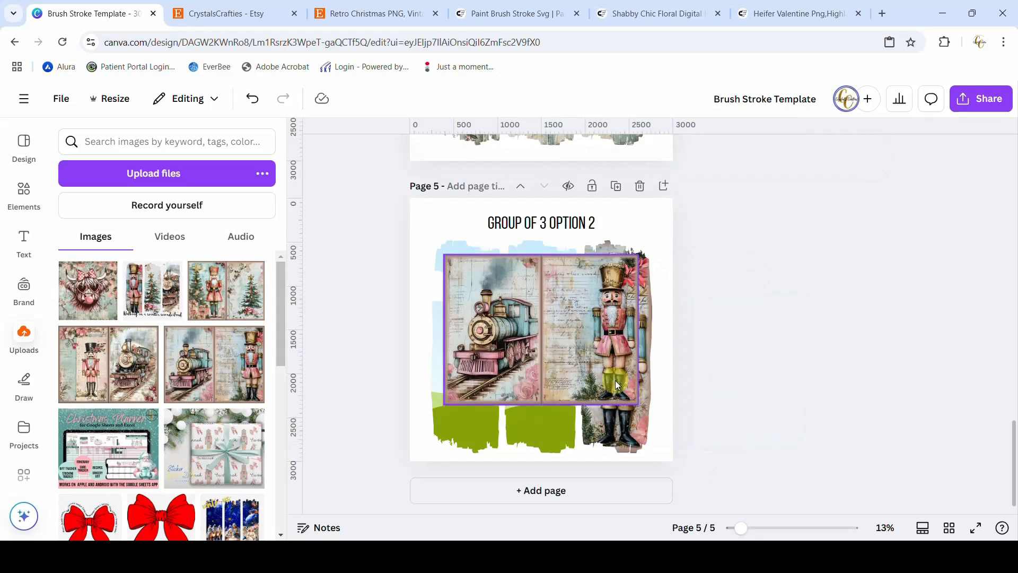
pyautogui.moveTo(487, 310); pyautogui.dragTo(624, 331)
pyautogui.doubleClick(545, 331)
pyautogui.click(355, 315)
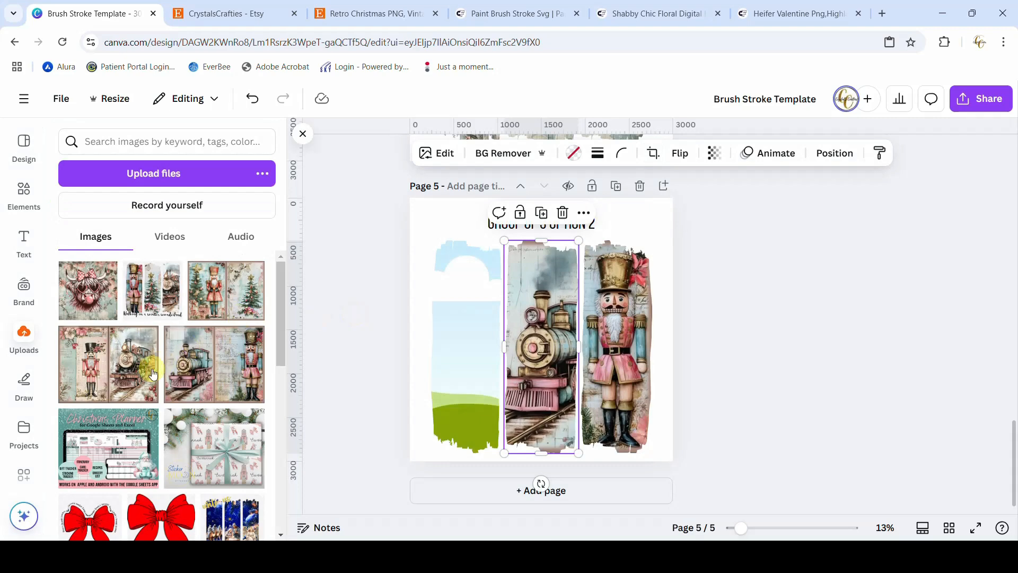
# Fill page 5's first brush stroke with the nutcracker-and-train image, repositioned to show the black-hatted nutcracker
pyautogui.moveTo(87, 384); pyautogui.dragTo(529, 339)
pyautogui.doubleClick(465, 338)
pyautogui.click(753, 358)
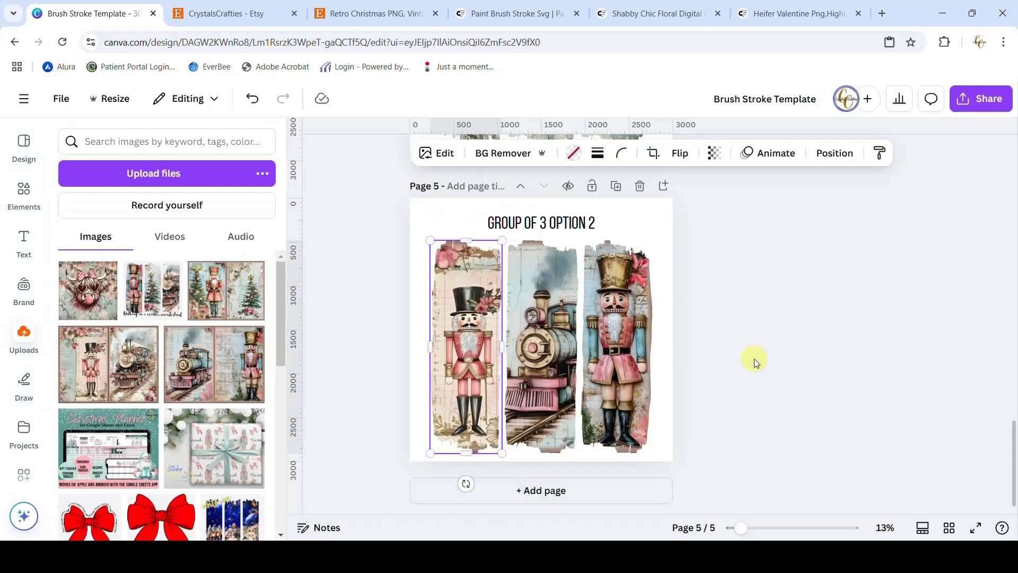
pyautogui.click(754, 358)
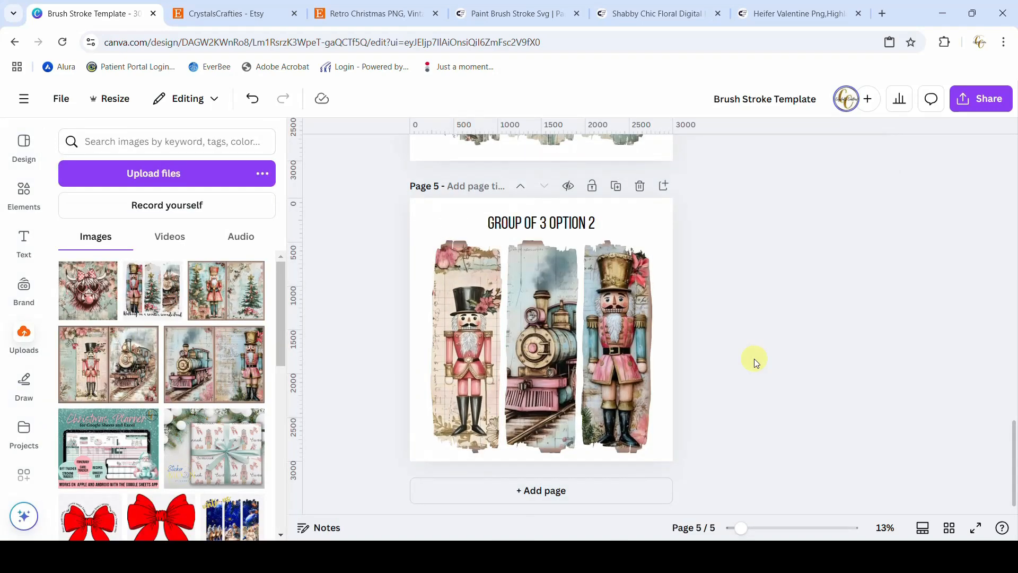
# Detach the highland cow image from page 1's brush stroke frame and delete it
pyautogui.scroll(15, 754, 358)
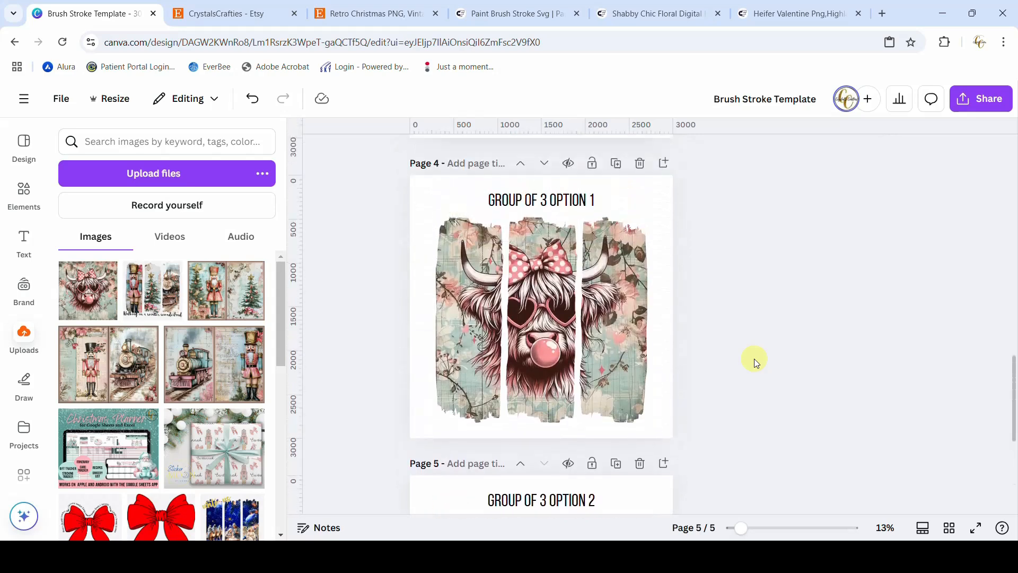
pyautogui.scroll(6, 754, 358)
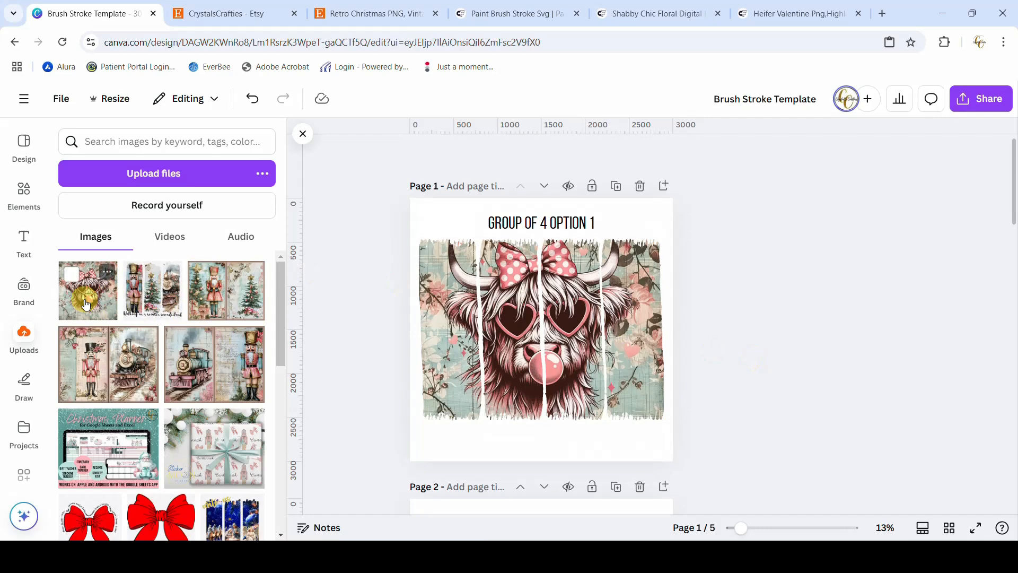
pyautogui.rightClick(653, 350)
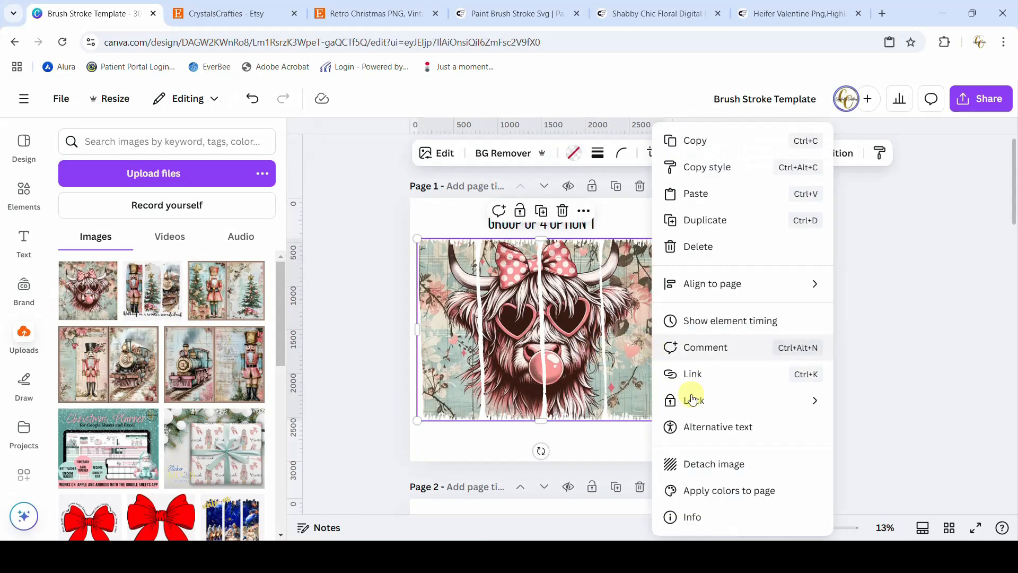
pyautogui.click(699, 465)
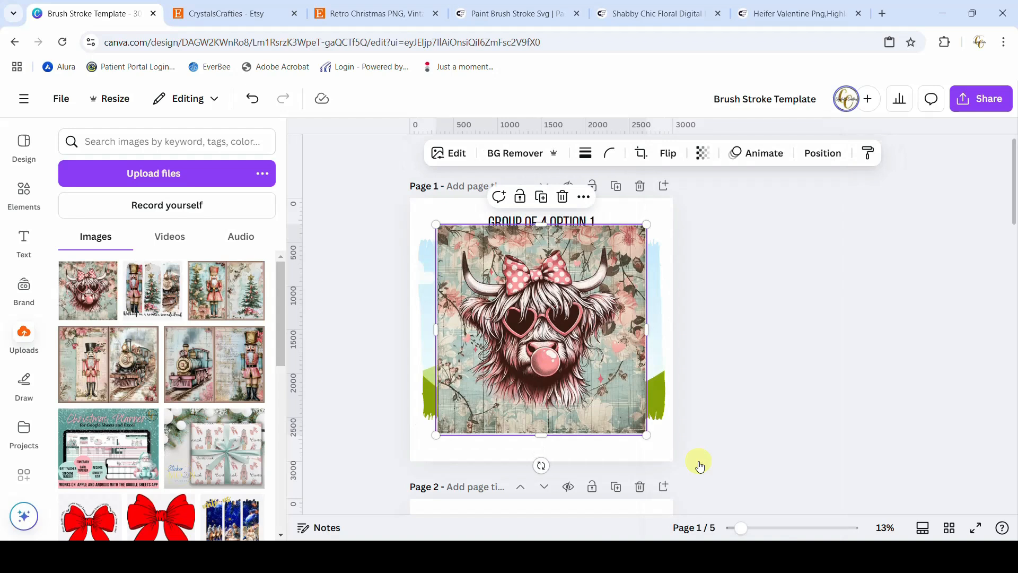
pyautogui.press('Delete')
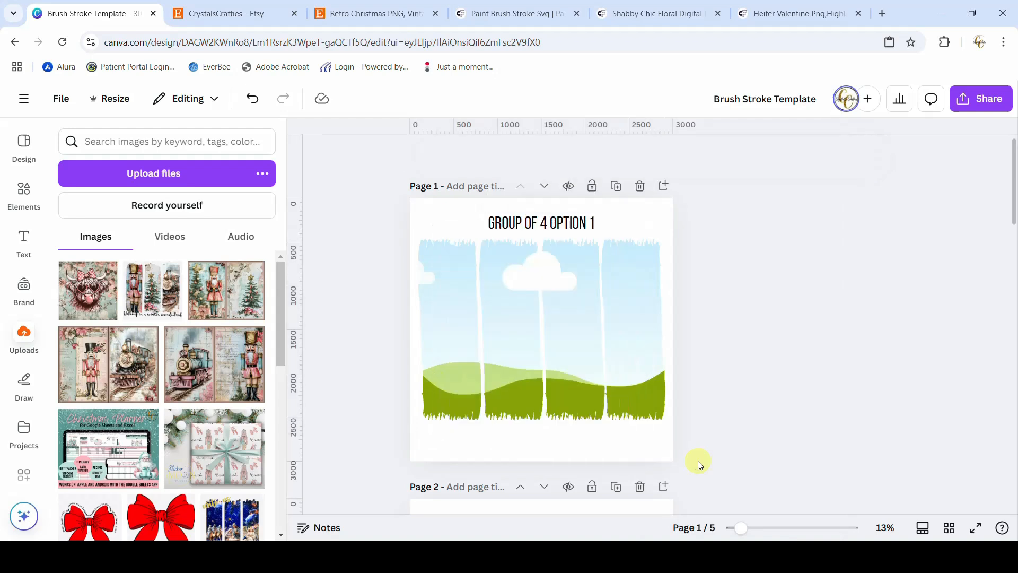
# Fill page 1's brush stroke frame with the recently used gold glitter element, and replace it with the magenta square
pyautogui.click(22, 195)
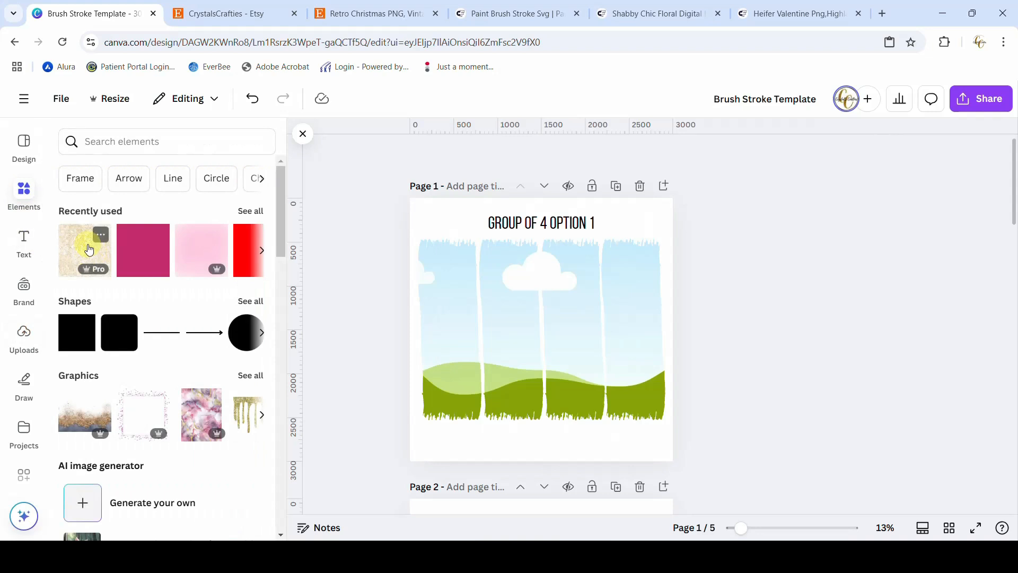
pyautogui.moveTo(79, 252)
pyautogui.mouseDown()
pyautogui.moveTo(461, 279)
pyautogui.moveTo(488, 291)
pyautogui.mouseUp()
pyautogui.moveTo(149, 276)
pyautogui.mouseDown()
pyautogui.moveTo(579, 318)
pyautogui.moveTo(518, 304)
pyautogui.mouseUp()
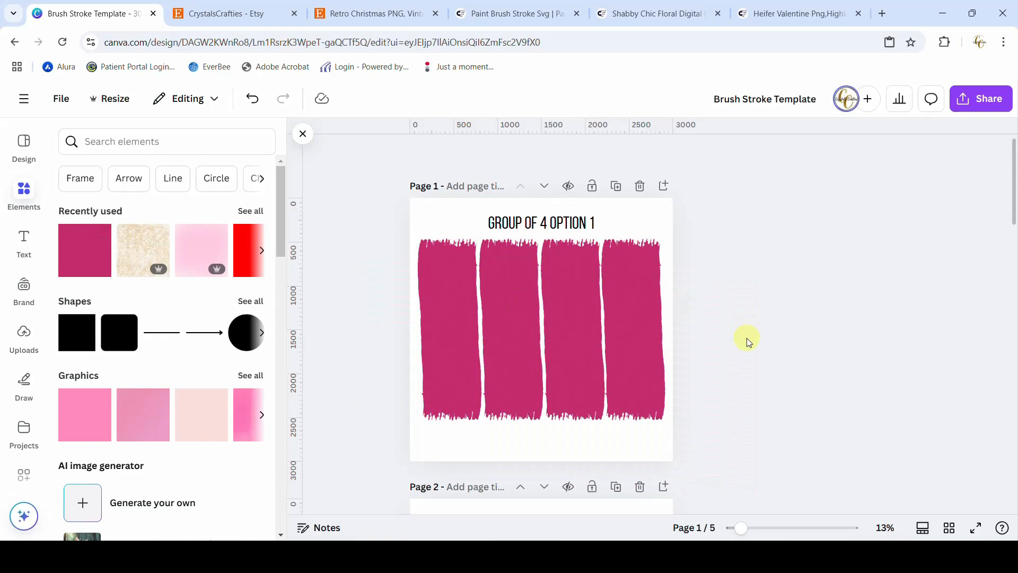
# Search the elements library for "valentines background"
pyautogui.click(131, 142)
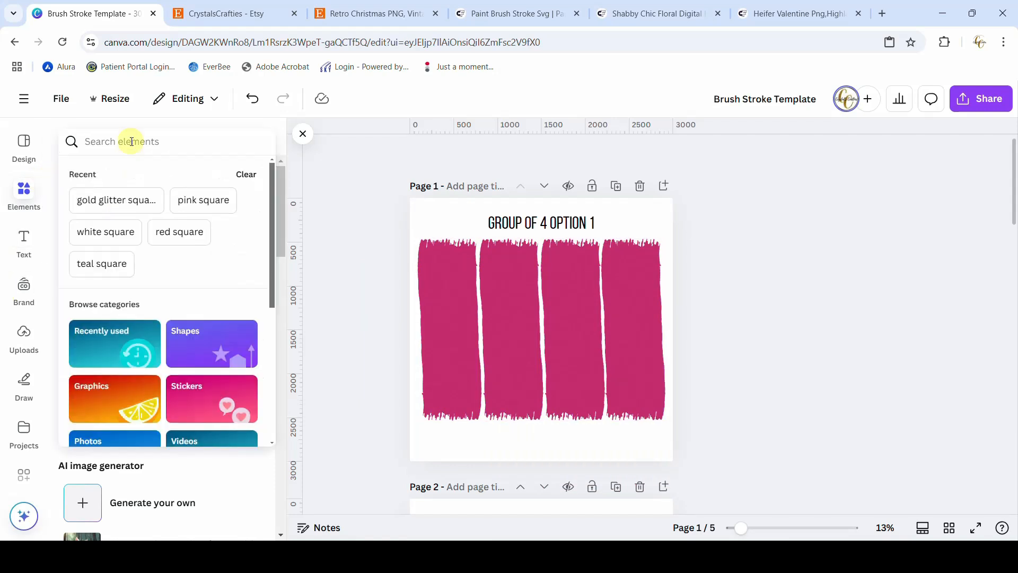
pyautogui.write('va')
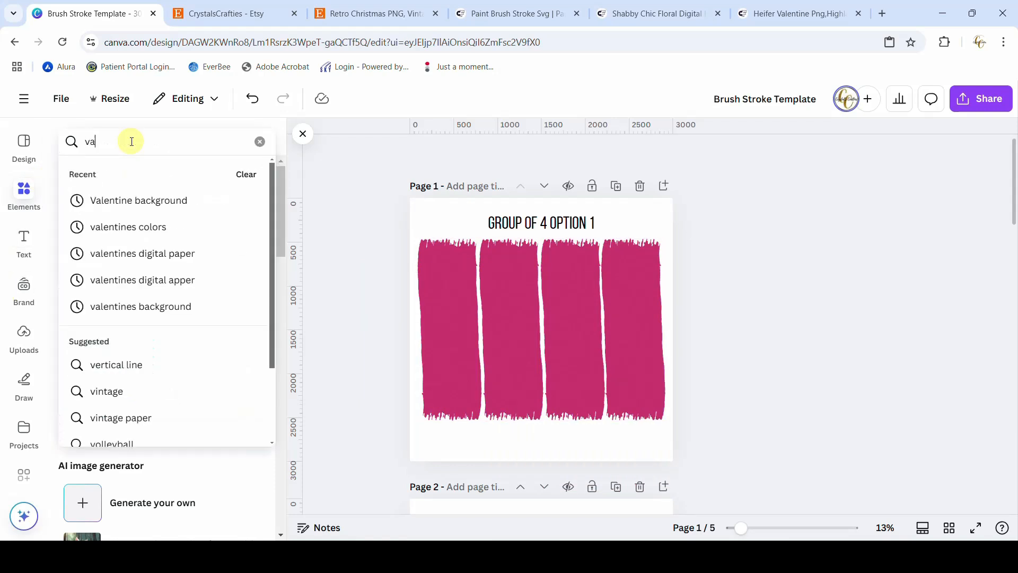
pyautogui.write('lentiens back')
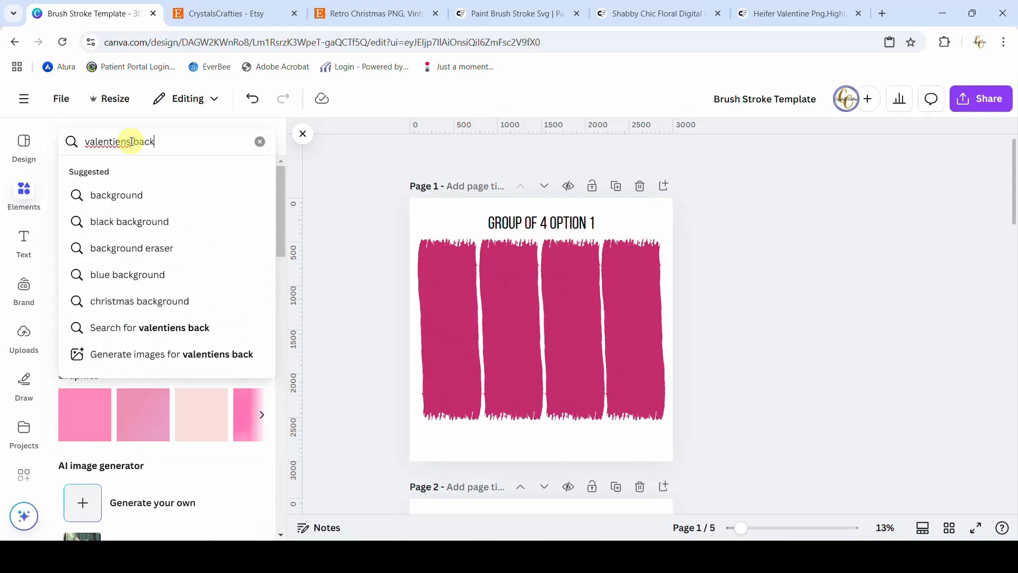
pyautogui.hotkey('ctrl', 'a')
pyautogui.press('BackSpace')
pyautogui.write('valent')
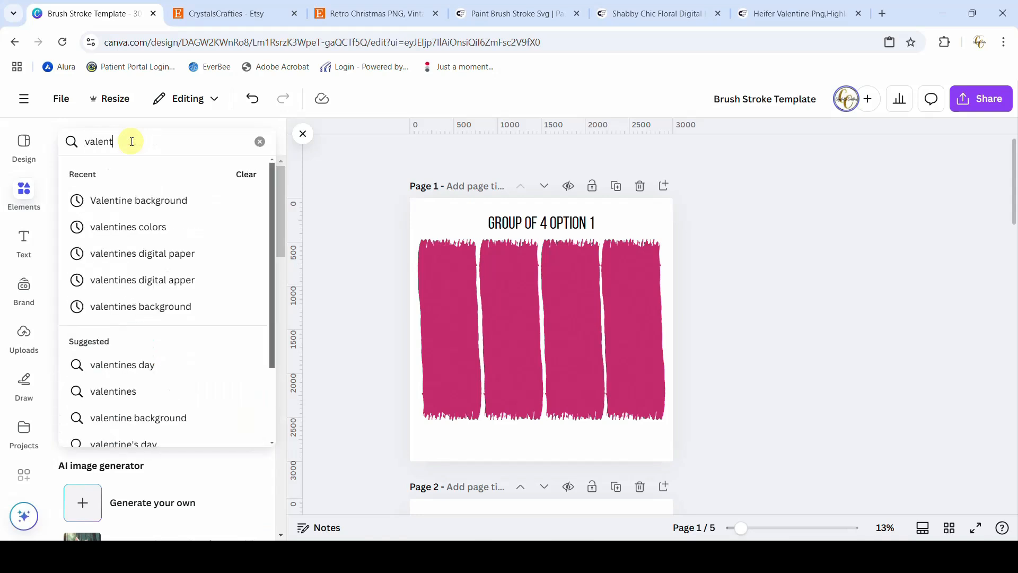
pyautogui.write('ines back')
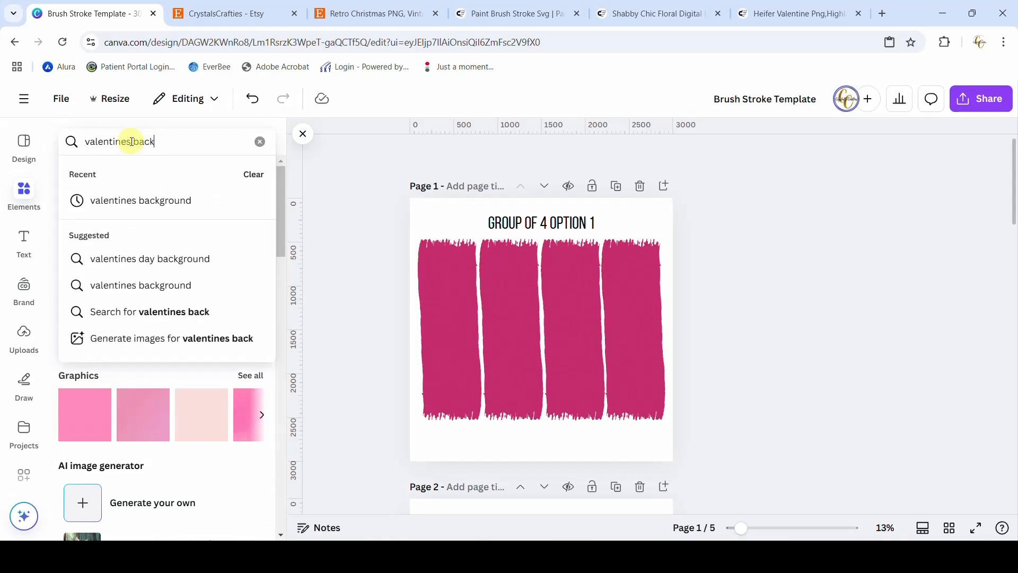
pyautogui.write('ground')
pyautogui.press('Return')
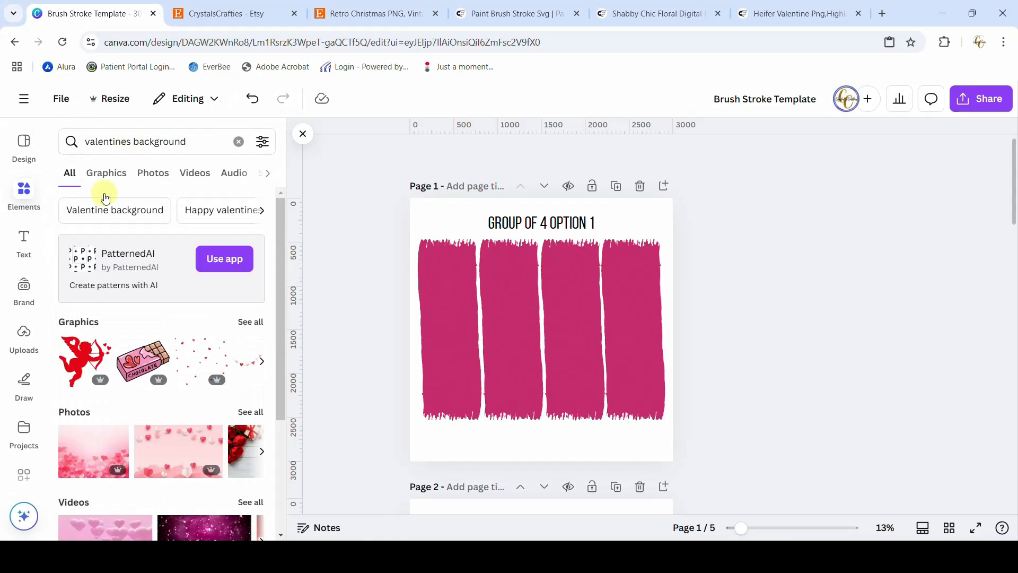
# Limit the results to photos and fill page 1's brush stroke frame with the dark red glowing hearts photo
pyautogui.click(165, 178)
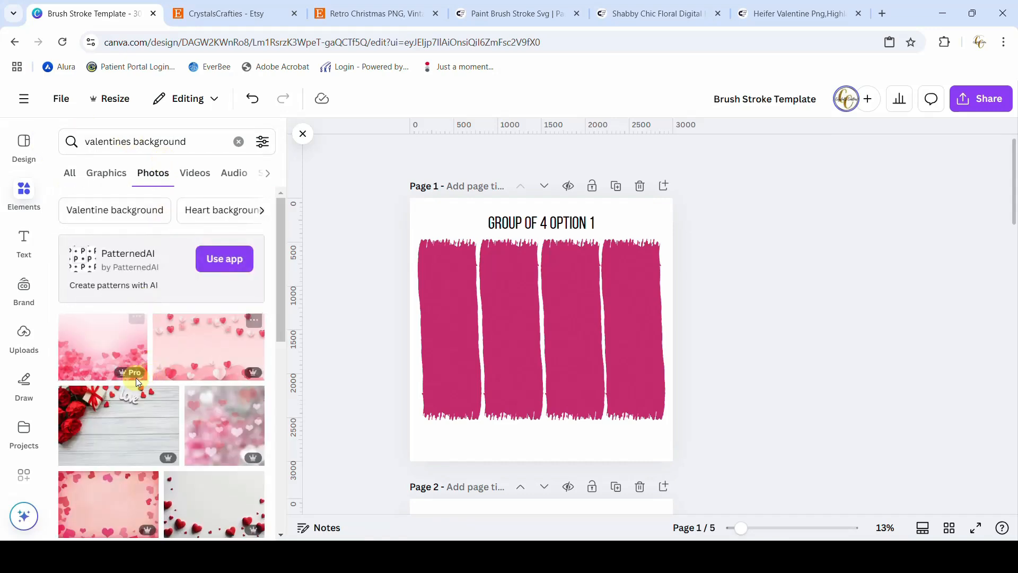
pyautogui.scroll(-10, 135, 377)
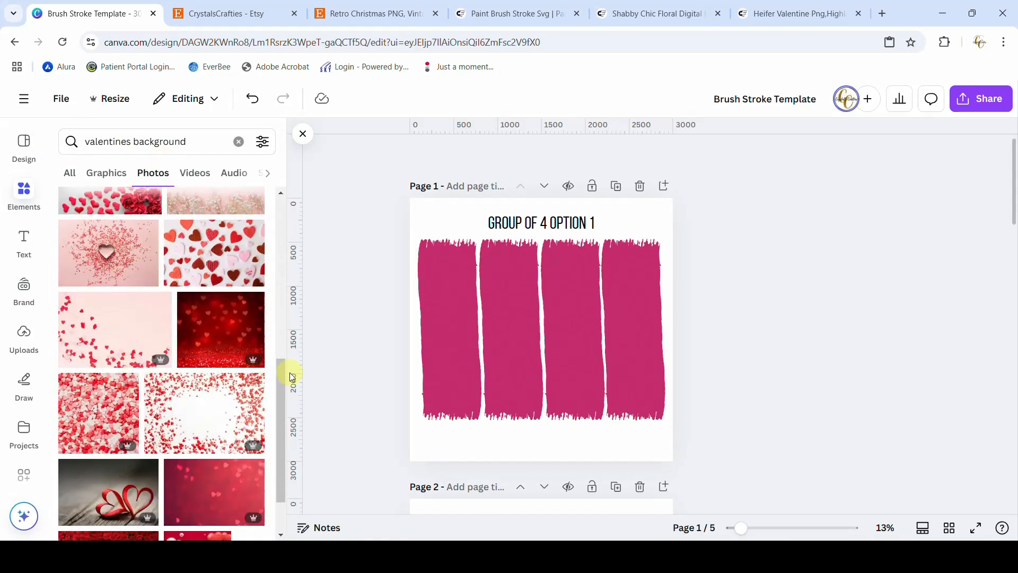
pyautogui.moveTo(214, 325); pyautogui.dragTo(449, 319)
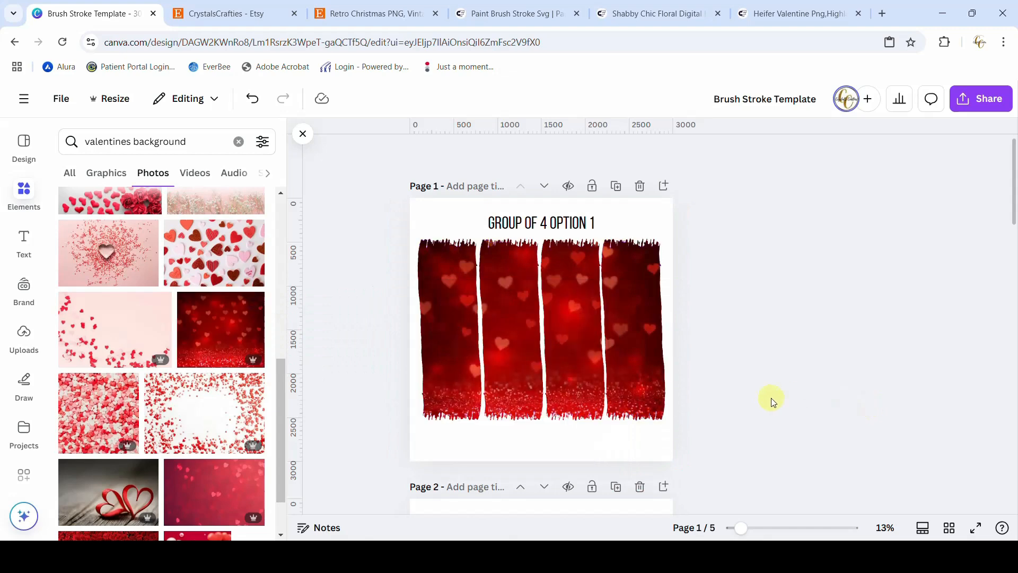
# Fill three of page 2's brush strokes with the scattered hearts on white, dark red hearts and heart confetti photos
pyautogui.scroll(-5, 772, 401)
pyautogui.moveTo(239, 265)
pyautogui.mouseDown()
pyautogui.moveTo(446, 282)
pyautogui.moveTo(429, 285)
pyautogui.mouseUp()
pyautogui.moveTo(195, 321); pyautogui.dragTo(503, 305)
pyautogui.moveTo(111, 411); pyautogui.dragTo(609, 305)
# Fill page 3's four brush strokes with Valentine photos, using the cupcakes, the hearts on blue and the pale pink background
pyautogui.scroll(-2, 743, 380)
pyautogui.scroll(-4, 744, 381)
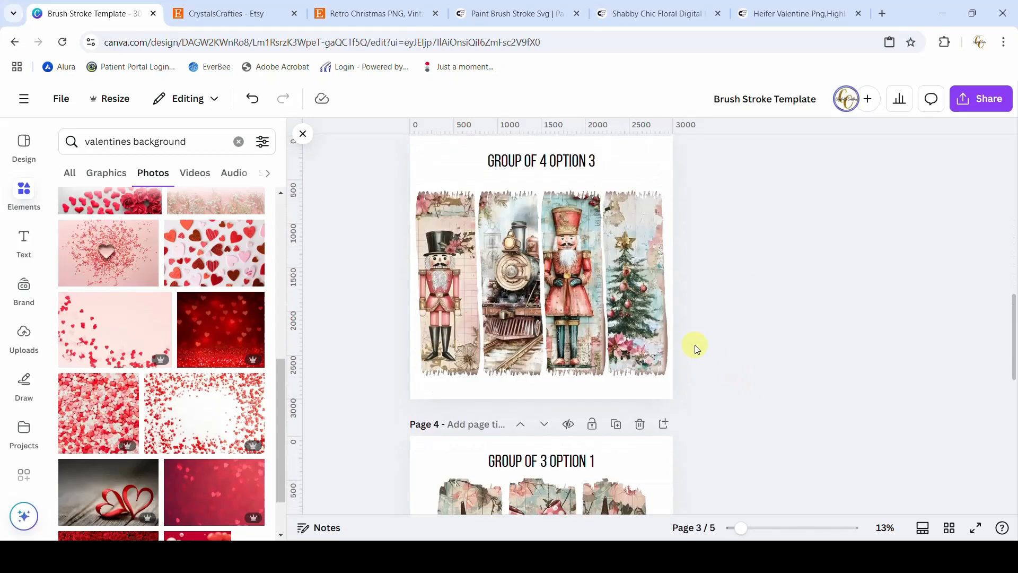
pyautogui.scroll(-10, 195, 428)
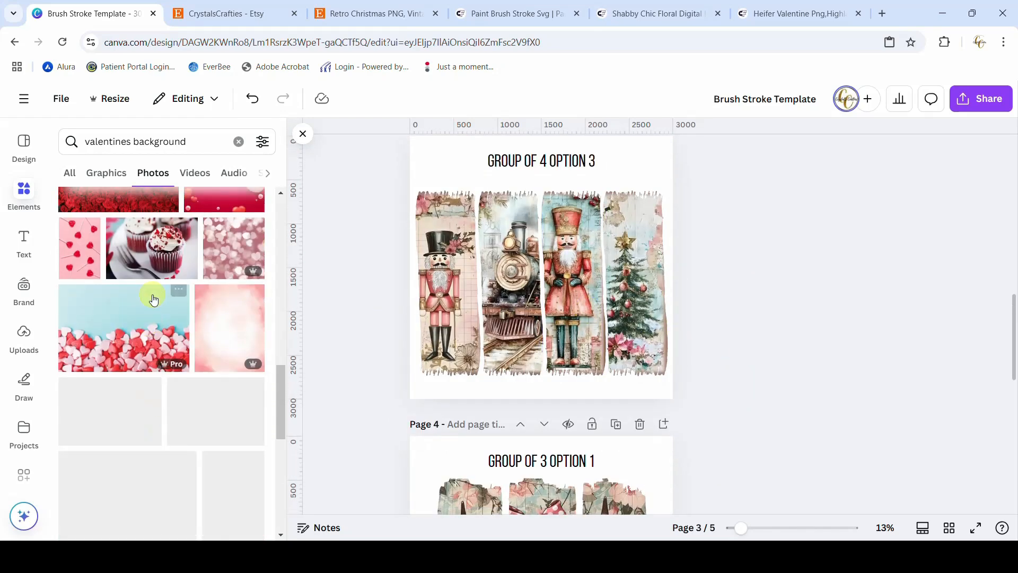
pyautogui.moveTo(137, 243)
pyautogui.mouseDown()
pyautogui.moveTo(199, 253)
pyautogui.moveTo(588, 243)
pyautogui.moveTo(459, 273)
pyautogui.mouseUp()
pyautogui.moveTo(150, 336); pyautogui.dragTo(510, 297)
pyautogui.moveTo(159, 249)
pyautogui.mouseDown()
pyautogui.moveTo(636, 295)
pyautogui.moveTo(575, 286)
pyautogui.mouseUp()
pyautogui.moveTo(226, 340)
pyautogui.mouseDown()
pyautogui.moveTo(612, 289)
pyautogui.moveTo(650, 297)
pyautogui.mouseUp()
# Add the text "Nutcracker Delight" to page 5 in the Milestone Script font
pyautogui.scroll(4, 774, 372)
pyautogui.scroll(8, 774, 373)
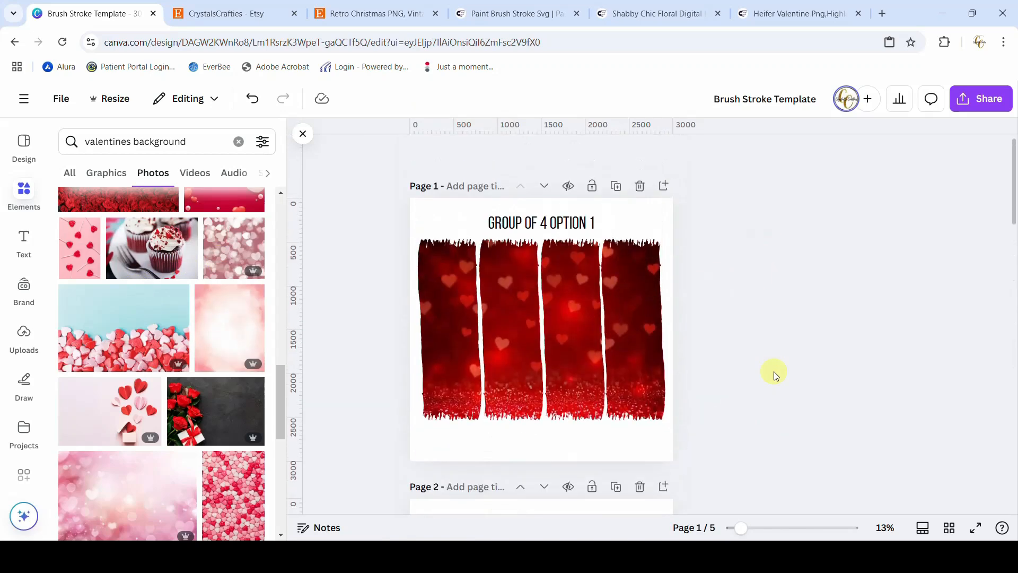
pyautogui.scroll(-15, 774, 374)
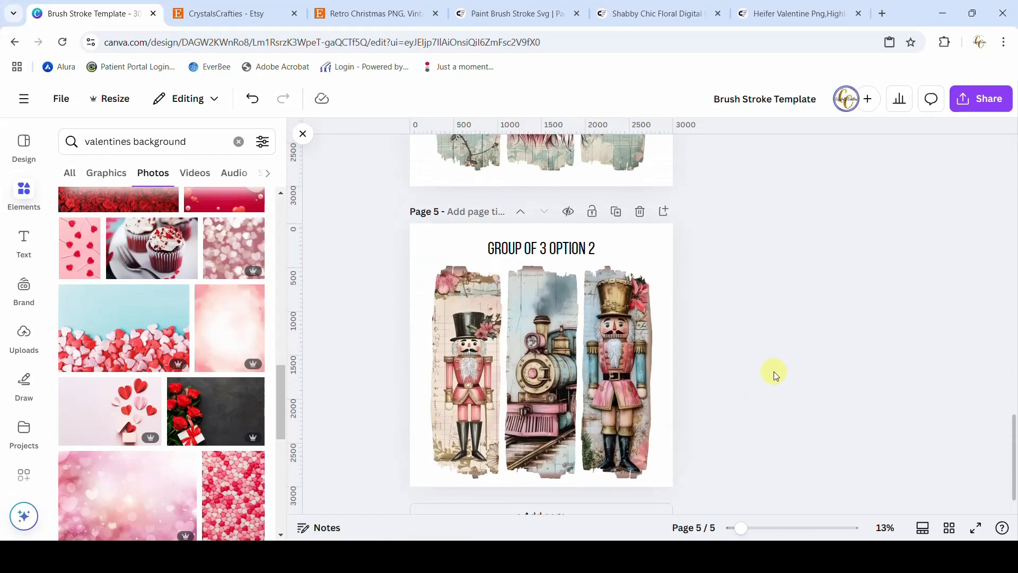
pyautogui.scroll(-1, 774, 374)
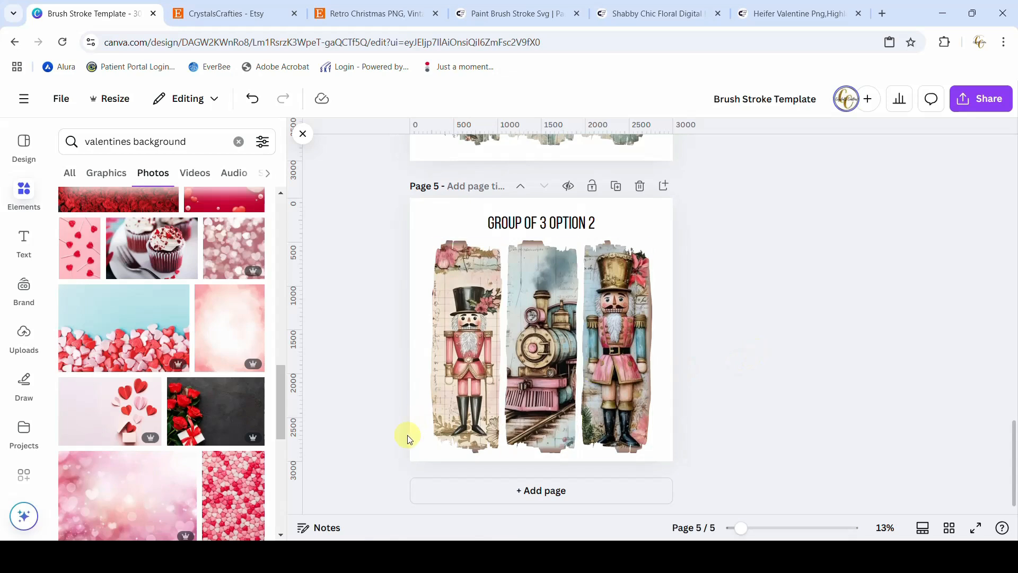
pyautogui.click(419, 450)
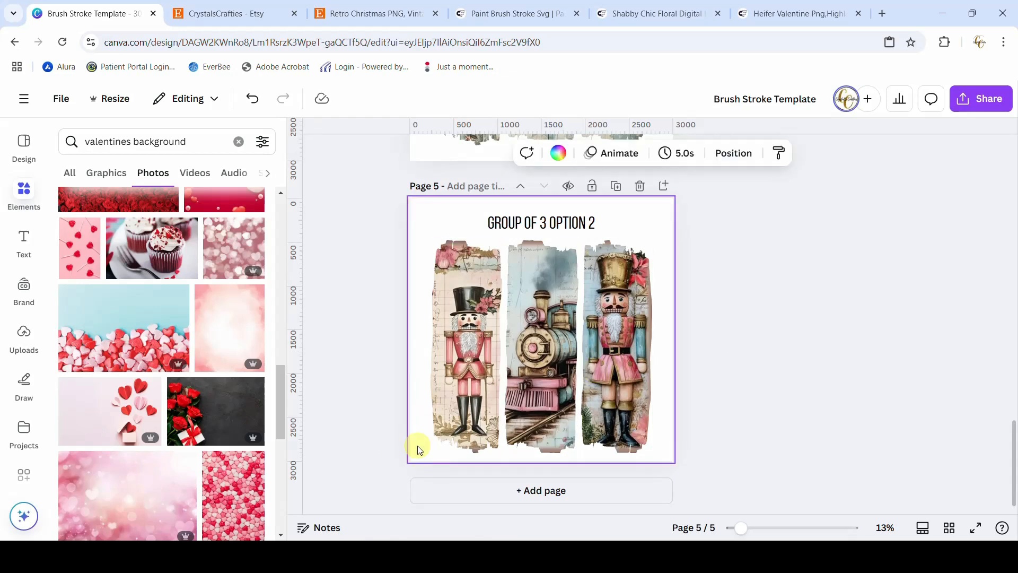
pyautogui.press('t')
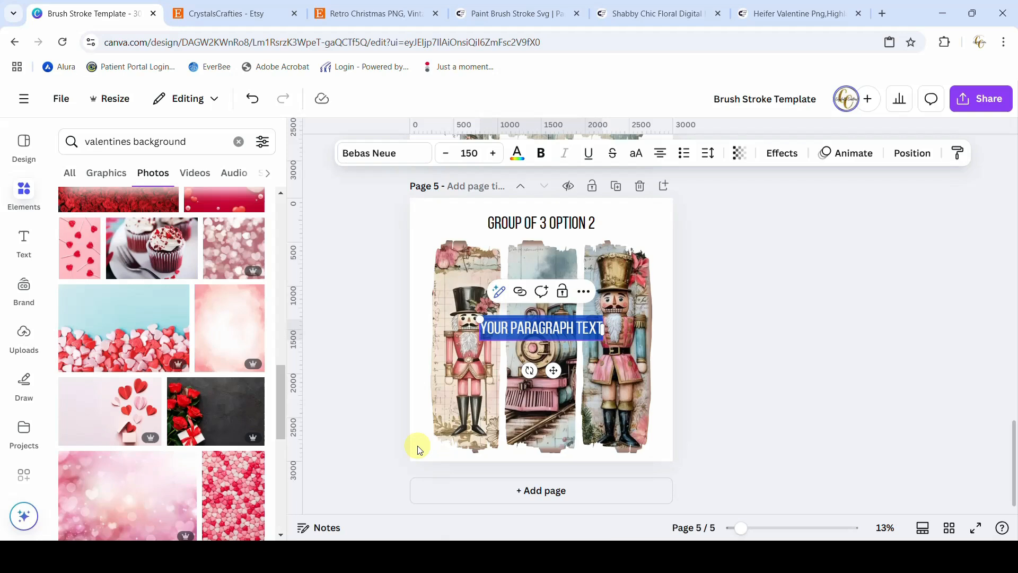
pyautogui.write('Netcracker Delight')
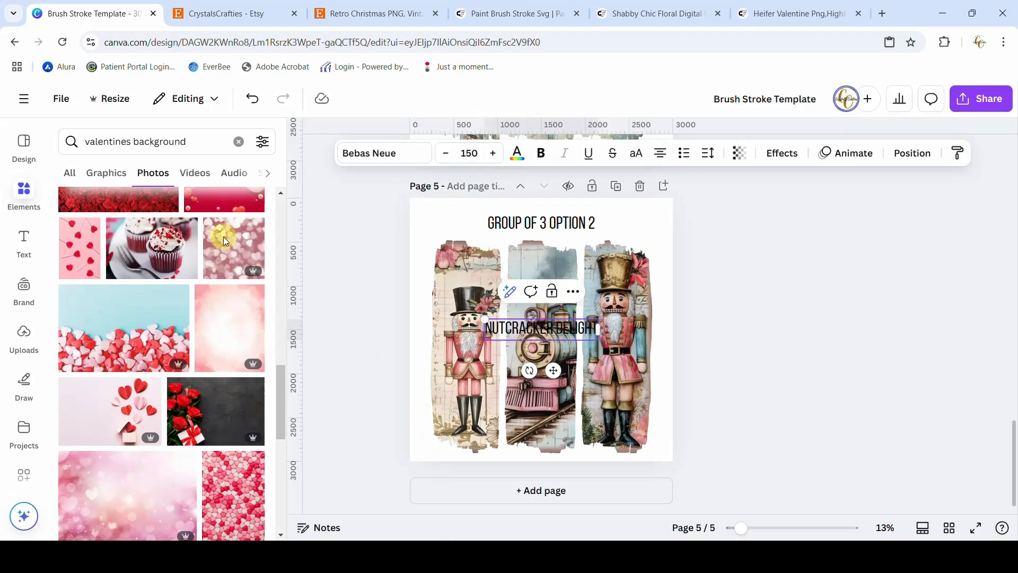
pyautogui.click(392, 162)
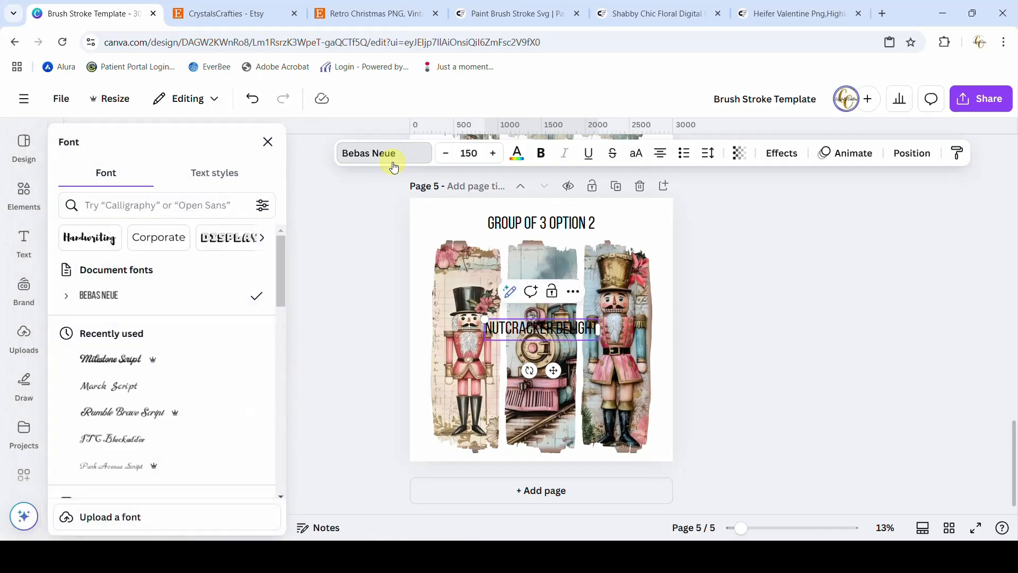
pyautogui.click(106, 358)
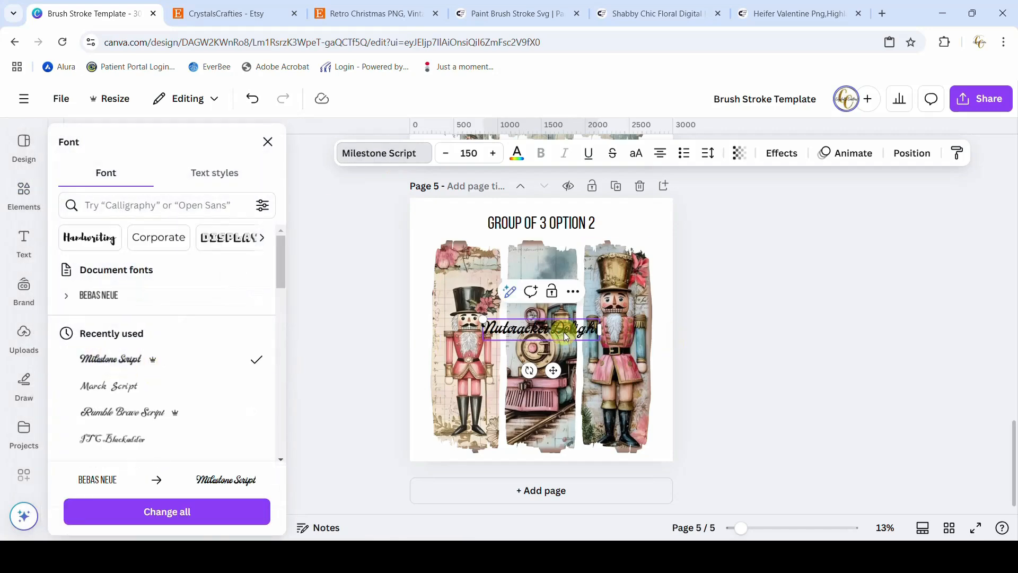
# Move and enlarge "Nutcracker Delight" across the tops of page 5's brush strokes, and delete the GROUP OF 3 OPTION 2 title
pyautogui.moveTo(563, 331); pyautogui.dragTo(517, 418)
pyautogui.click(662, 411)
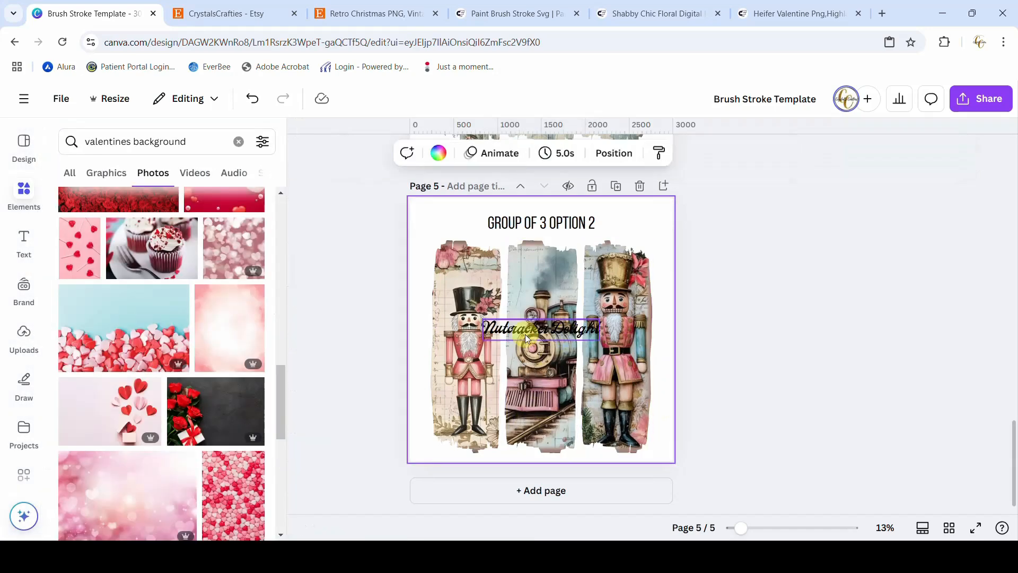
pyautogui.moveTo(595, 335); pyautogui.dragTo(573, 257)
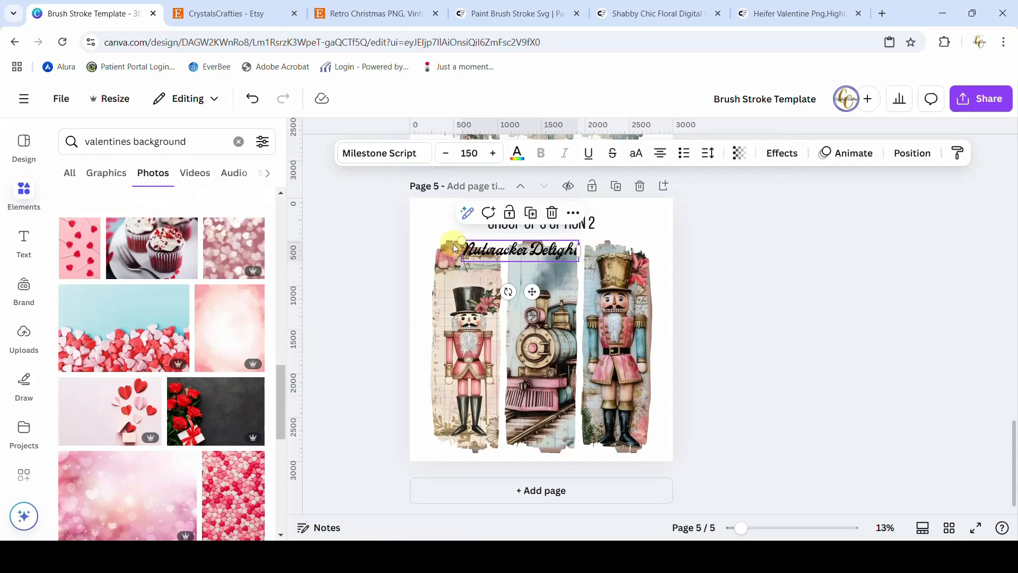
pyautogui.moveTo(460, 239); pyautogui.dragTo(374, 227)
pyautogui.moveTo(488, 292); pyautogui.dragTo(548, 295)
pyautogui.click(783, 298)
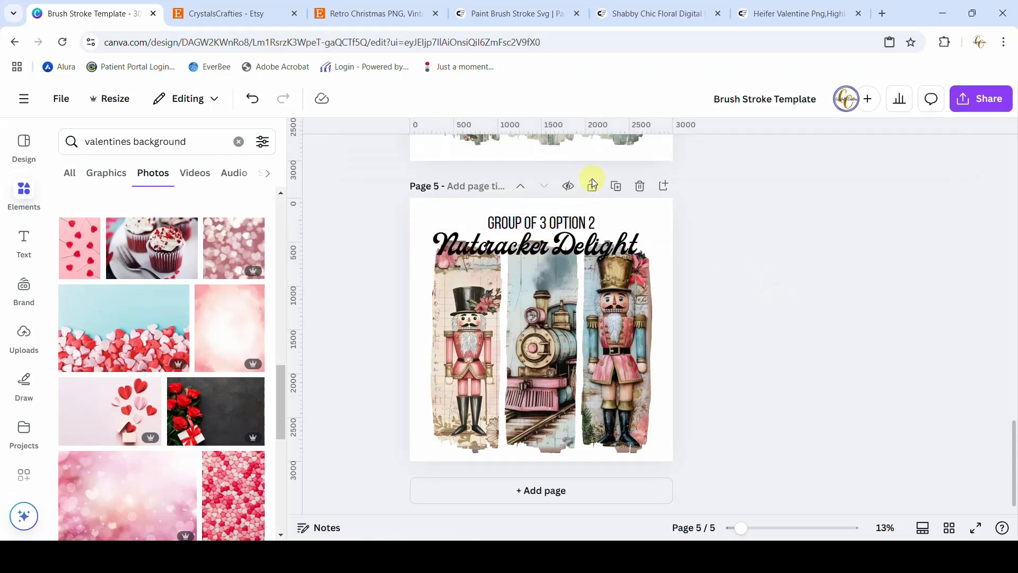
pyautogui.click(561, 222)
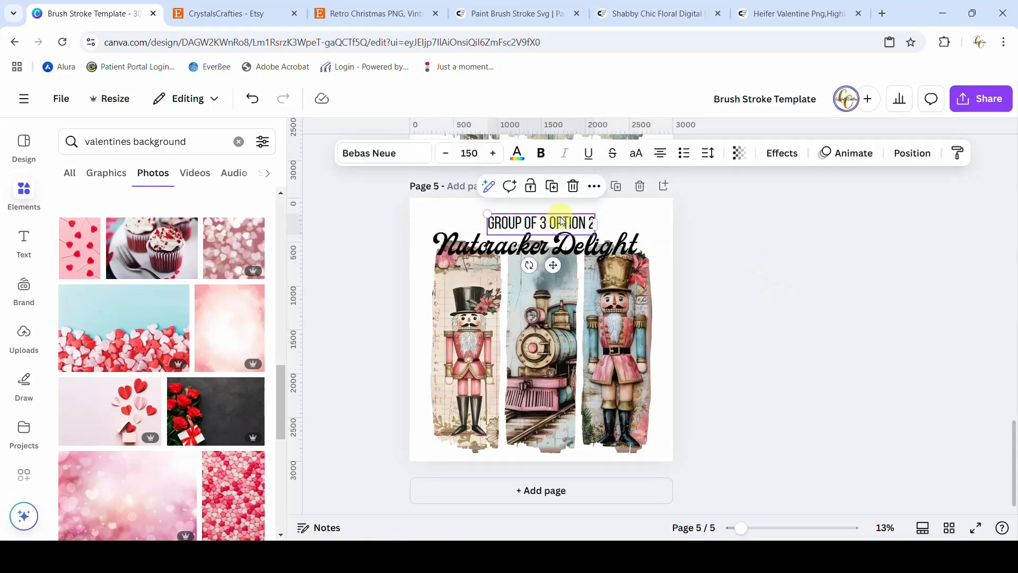
pyautogui.click(573, 187)
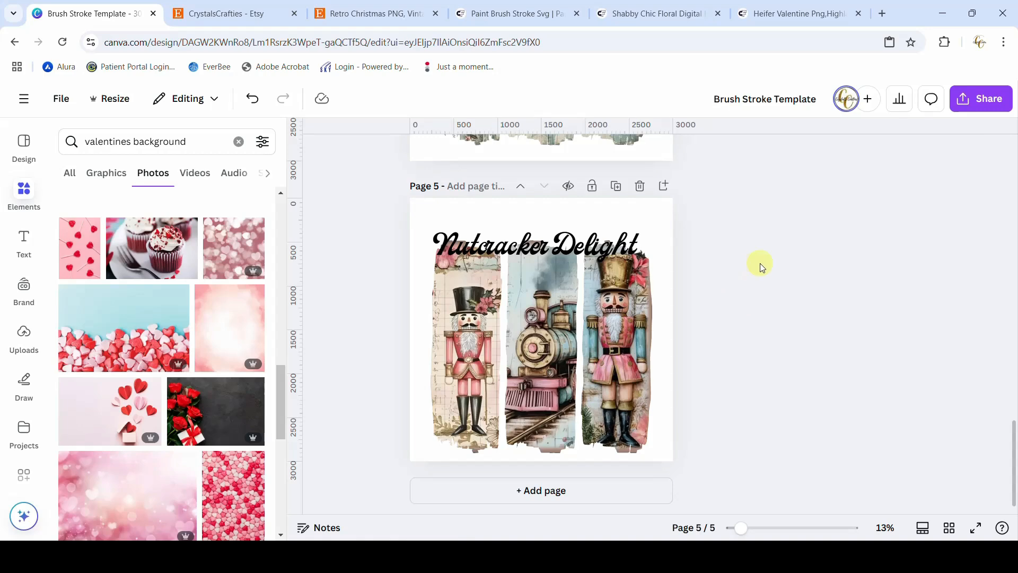
# Switch to the CrystalsCrafties Etsy shop and view the $2.50 Brush stroke Canva Frame Template listing and its item details
pyautogui.click(228, 13)
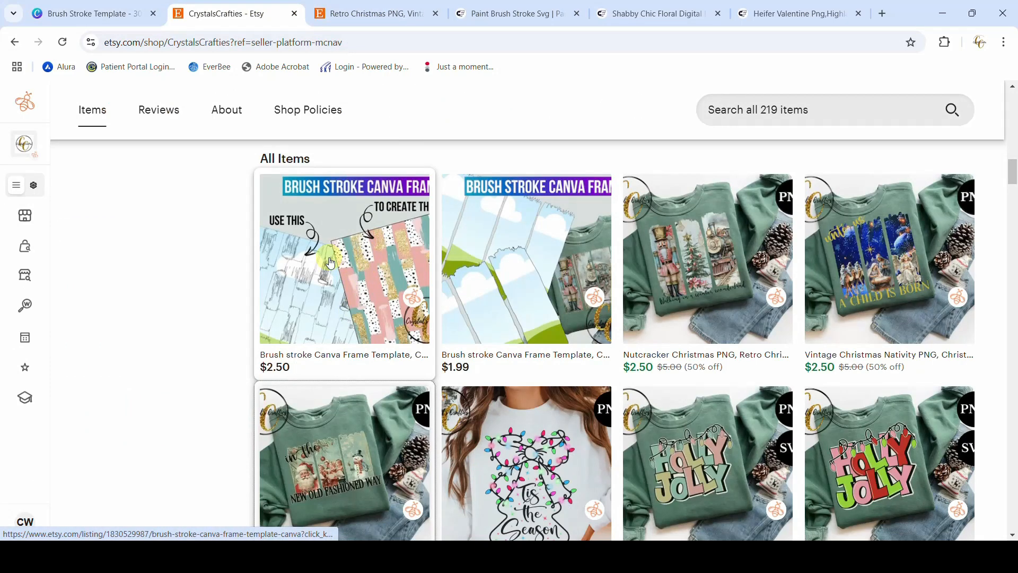
pyautogui.click(376, 282)
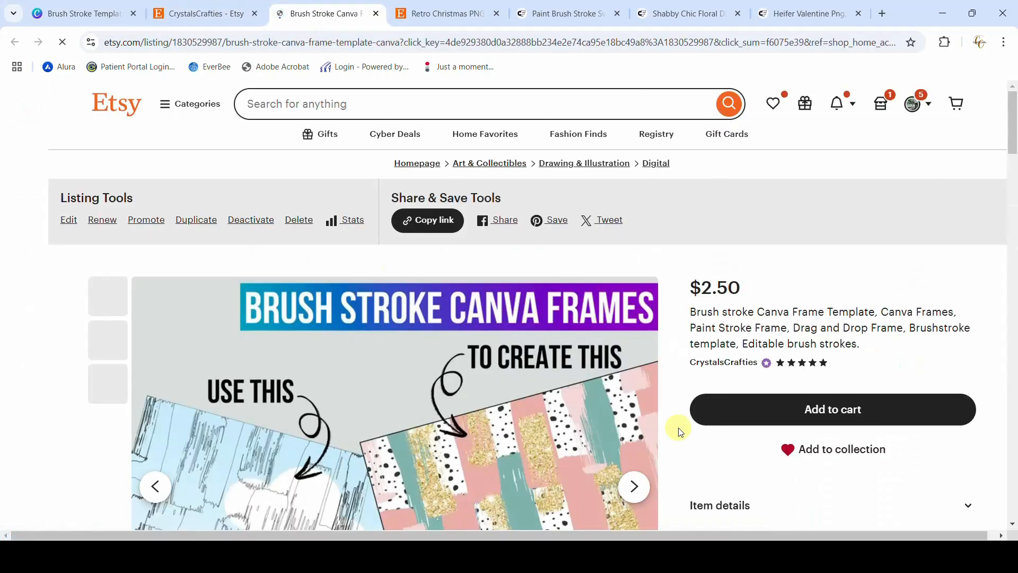
pyautogui.scroll(-3, 576, 409)
pyautogui.scroll(-1, 575, 408)
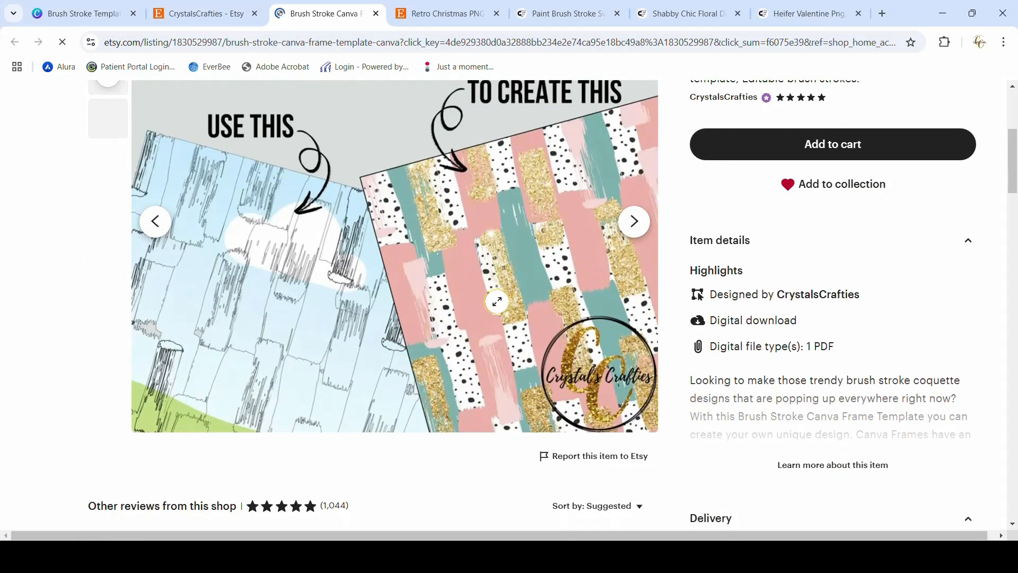
pyautogui.scroll(4, 469, 311)
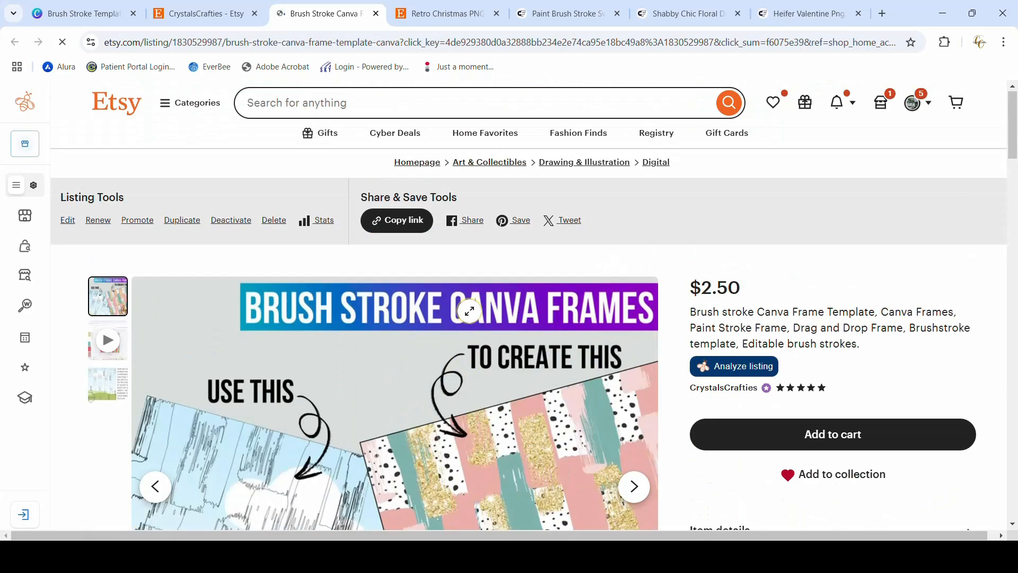
pyautogui.scroll(-2, 469, 312)
pyautogui.scroll(2, 469, 311)
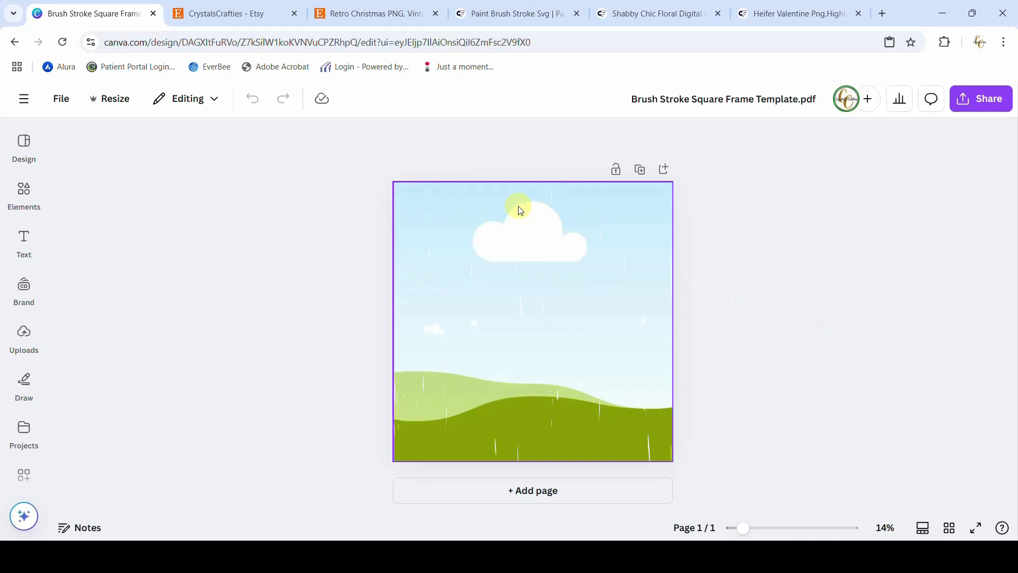
# Try moving the stacked brush stroke frames in the Brush Stroke Square Frame Template downward, and undo the moves
pyautogui.moveTo(518, 207); pyautogui.dragTo(542, 271)
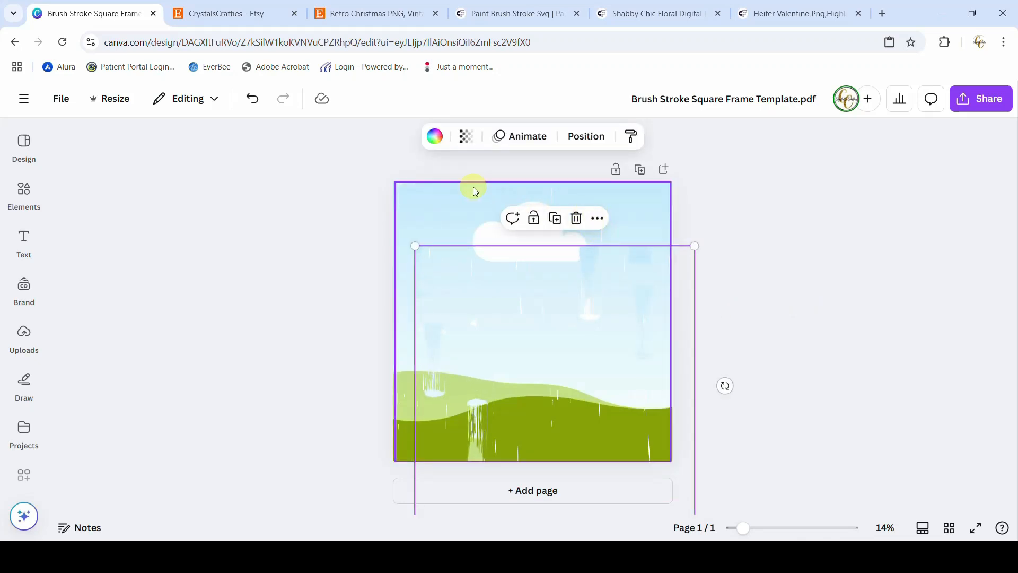
pyautogui.moveTo(473, 187); pyautogui.dragTo(463, 218)
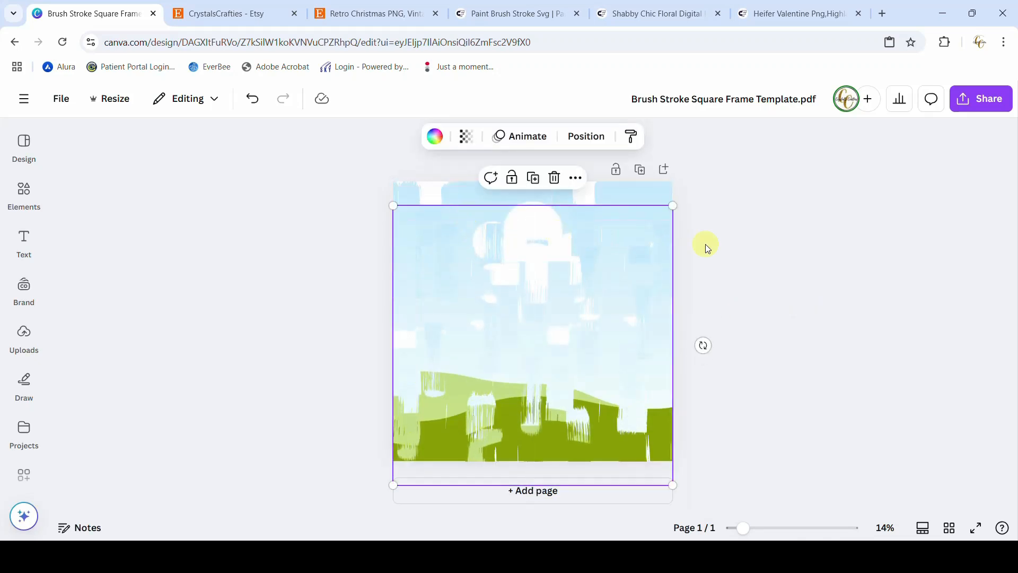
pyautogui.hotkey('ctrl', 'z')
pyautogui.hotkey('ctrl', 'z')
pyautogui.hotkey('ctrl', 'z')
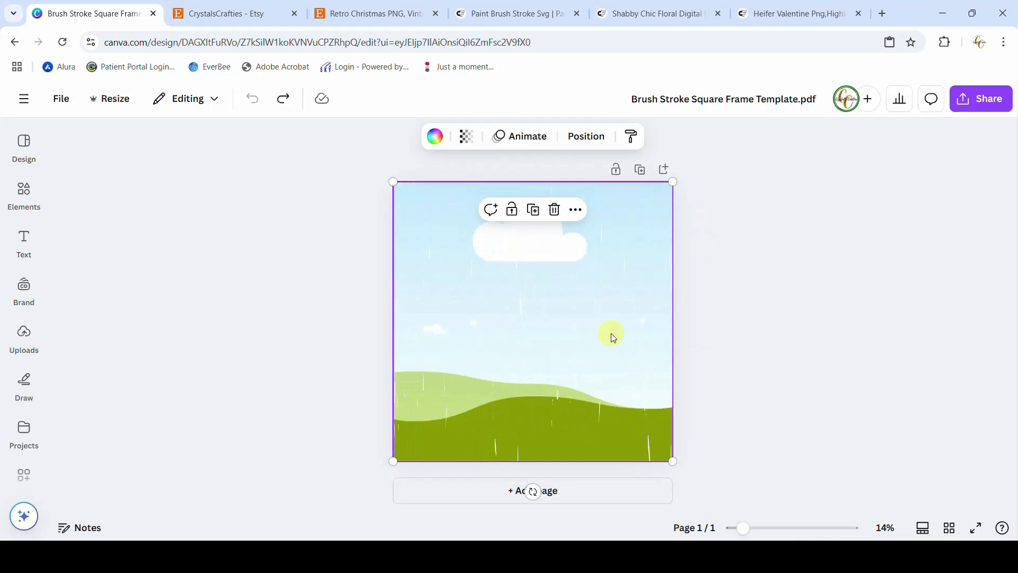
# Fill the topmost brush stroke frame with the solid medium pink swatch from the recently used elements, and move the frame down the page
pyautogui.click(22, 191)
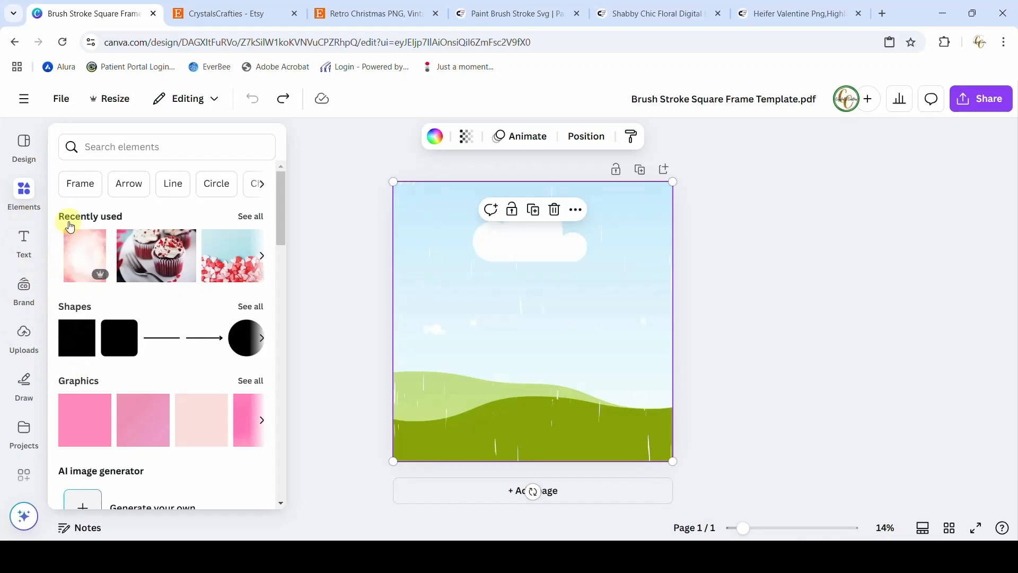
pyautogui.click(250, 214)
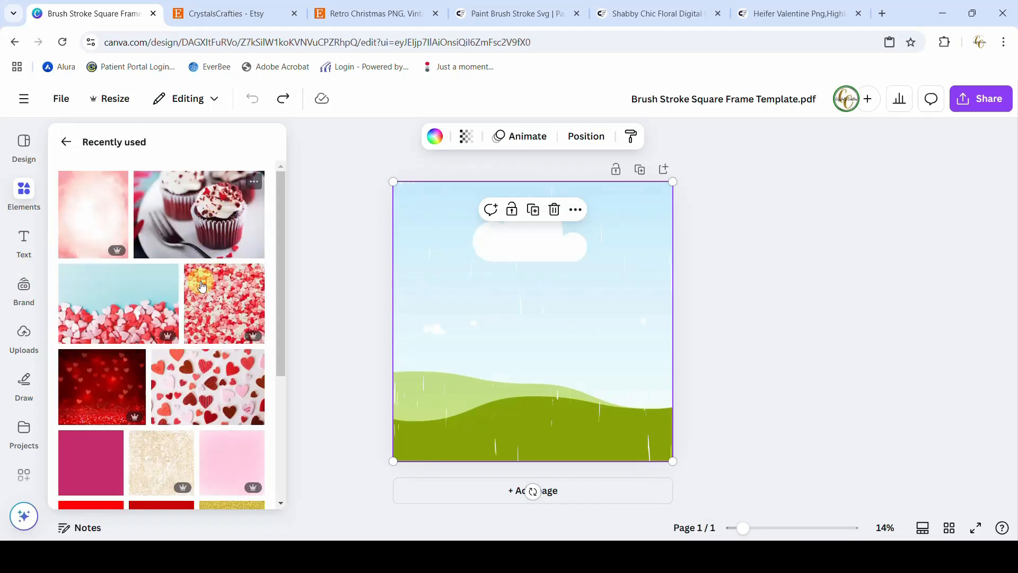
pyautogui.scroll(-4, 207, 275)
pyautogui.scroll(-3, 199, 282)
pyautogui.scroll(4, 196, 281)
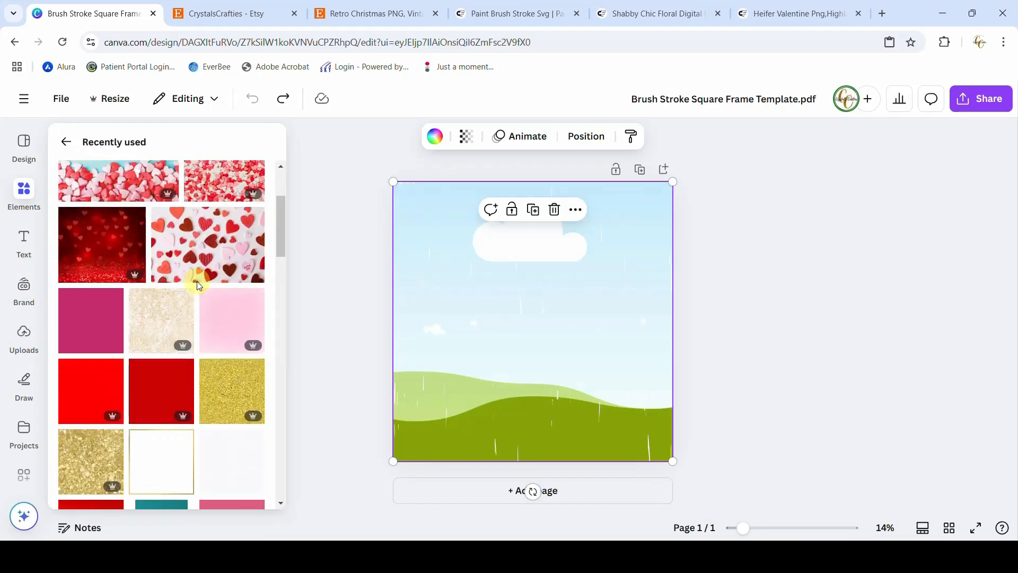
pyautogui.scroll(-5, 180, 265)
pyautogui.scroll(4, 180, 264)
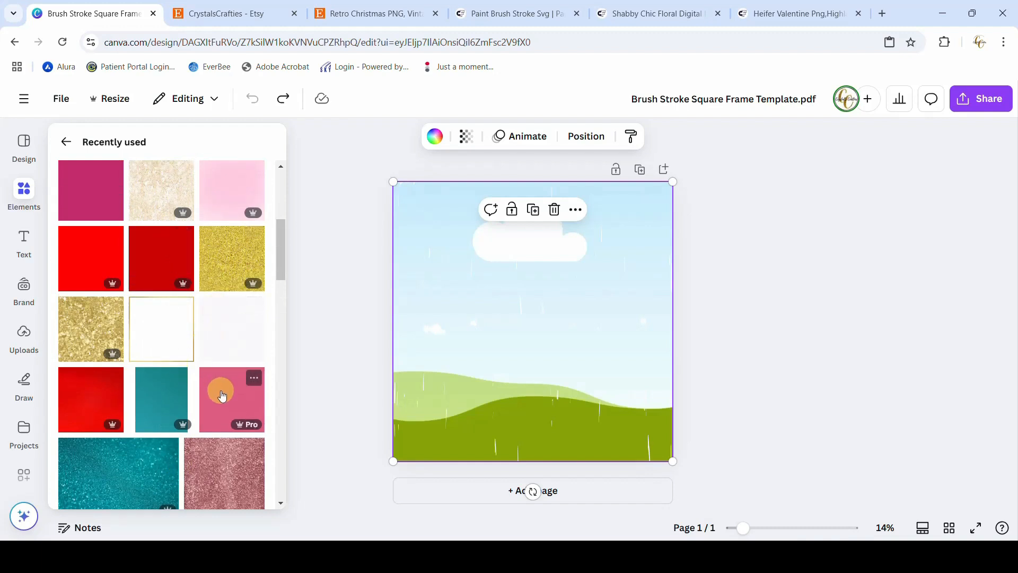
pyautogui.moveTo(220, 399)
pyautogui.mouseDown()
pyautogui.moveTo(414, 236)
pyautogui.moveTo(511, 279)
pyautogui.moveTo(418, 214)
pyautogui.moveTo(542, 393)
pyautogui.moveTo(386, 254)
pyautogui.moveTo(423, 269)
pyautogui.mouseUp()
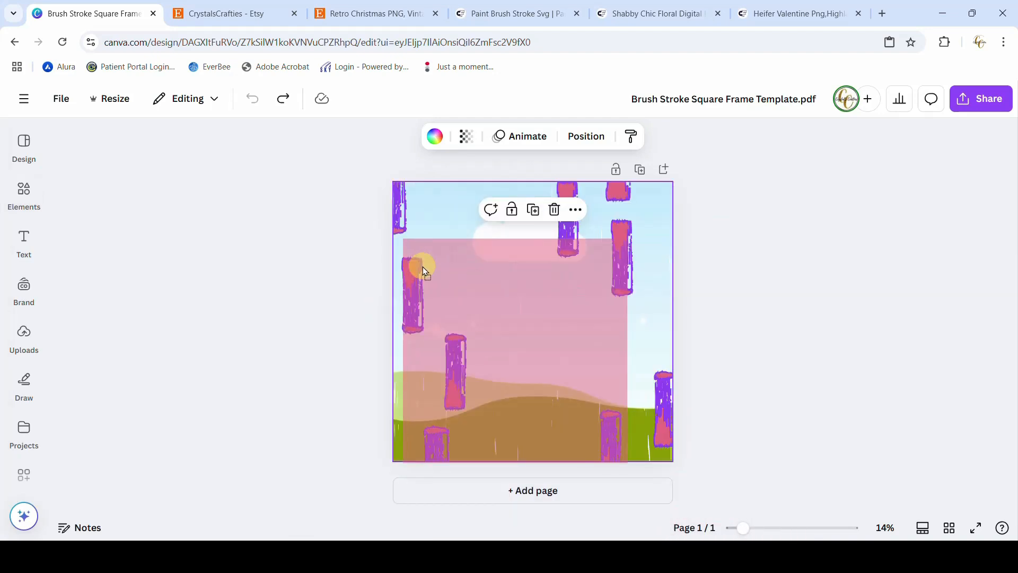
pyautogui.moveTo(422, 266); pyautogui.dragTo(422, 266)
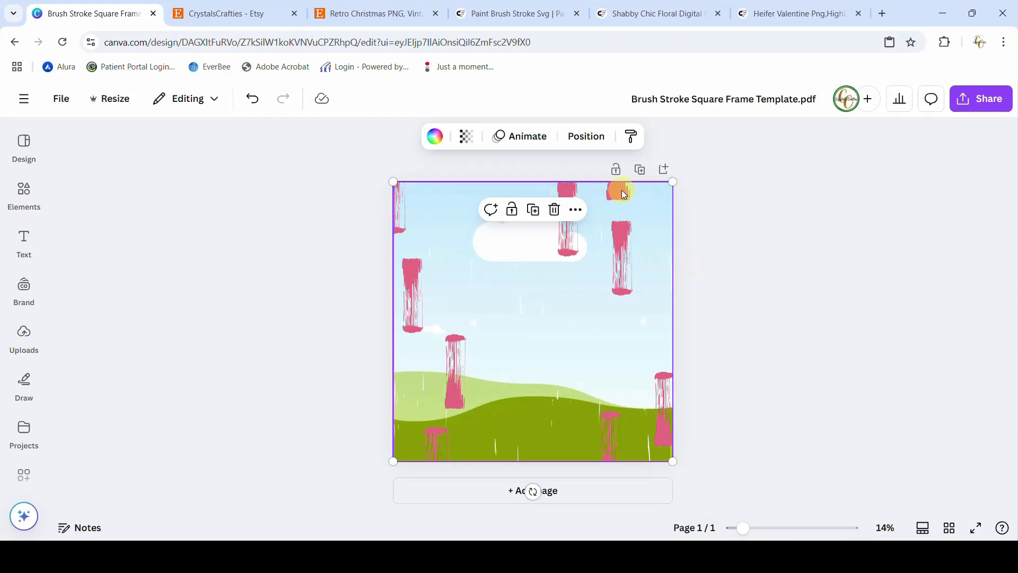
pyautogui.moveTo(621, 190); pyautogui.dragTo(618, 333)
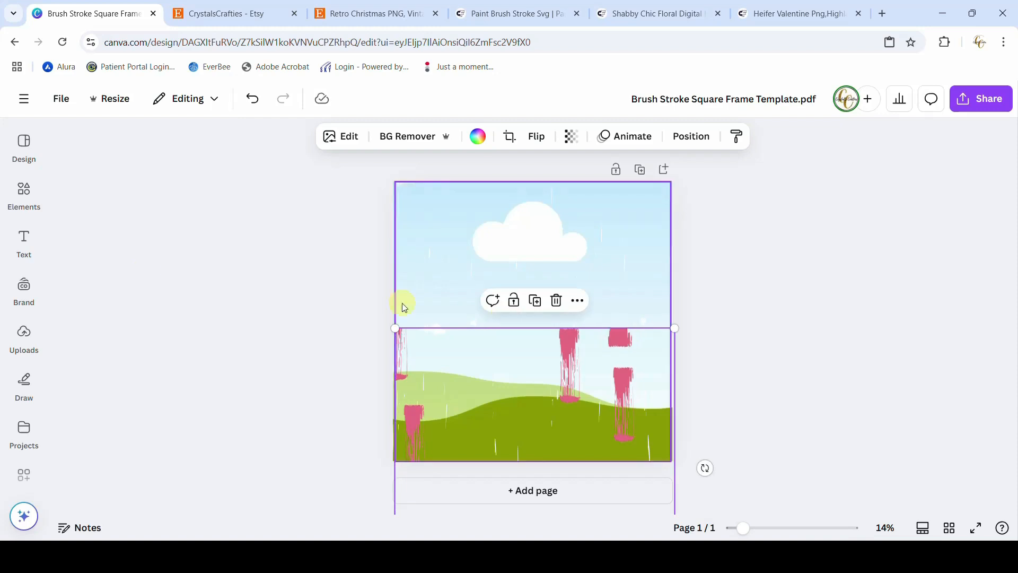
# Fill the second brush stroke frame with the light pink swatch and move it down the page
pyautogui.click(28, 227)
pyautogui.click(24, 197)
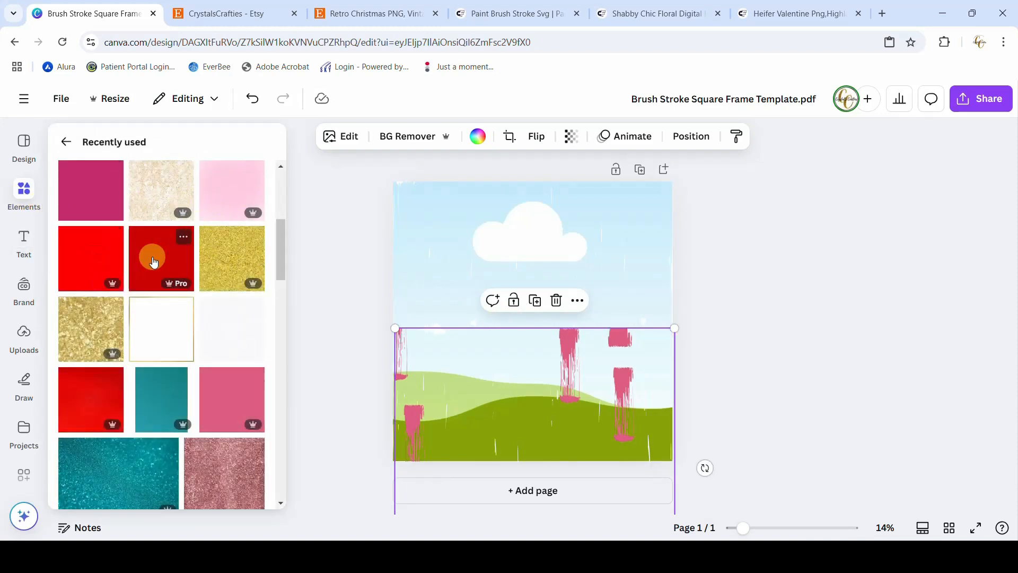
pyautogui.moveTo(220, 197)
pyautogui.mouseDown()
pyautogui.moveTo(445, 229)
pyautogui.moveTo(450, 337)
pyautogui.mouseUp()
# Fill the third brush stroke frame with the dark red swatch and move it down the page
pyautogui.click(13, 222)
pyautogui.click(22, 191)
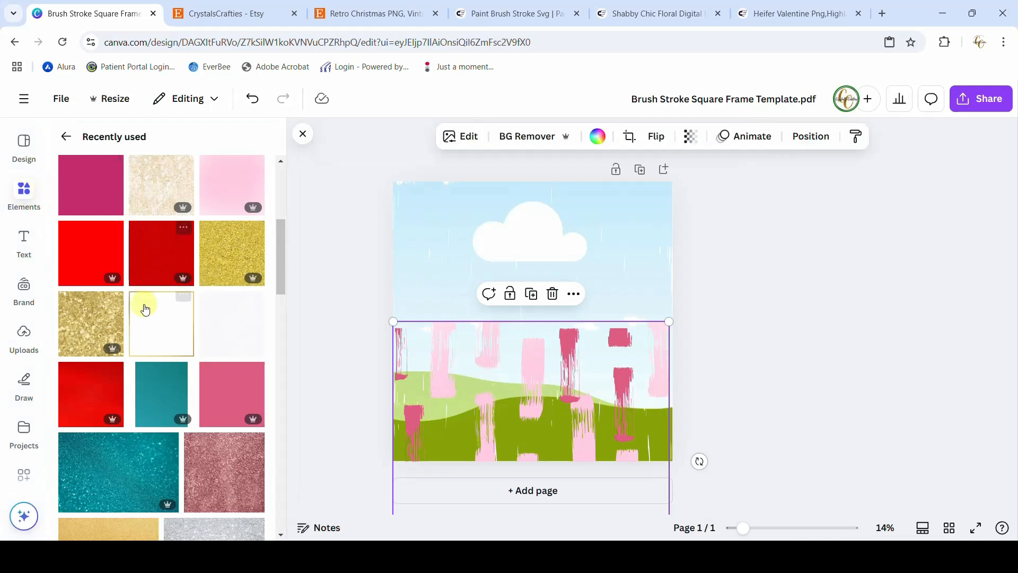
pyautogui.moveTo(145, 254)
pyautogui.mouseDown()
pyautogui.moveTo(446, 247)
pyautogui.moveTo(436, 357)
pyautogui.mouseUp()
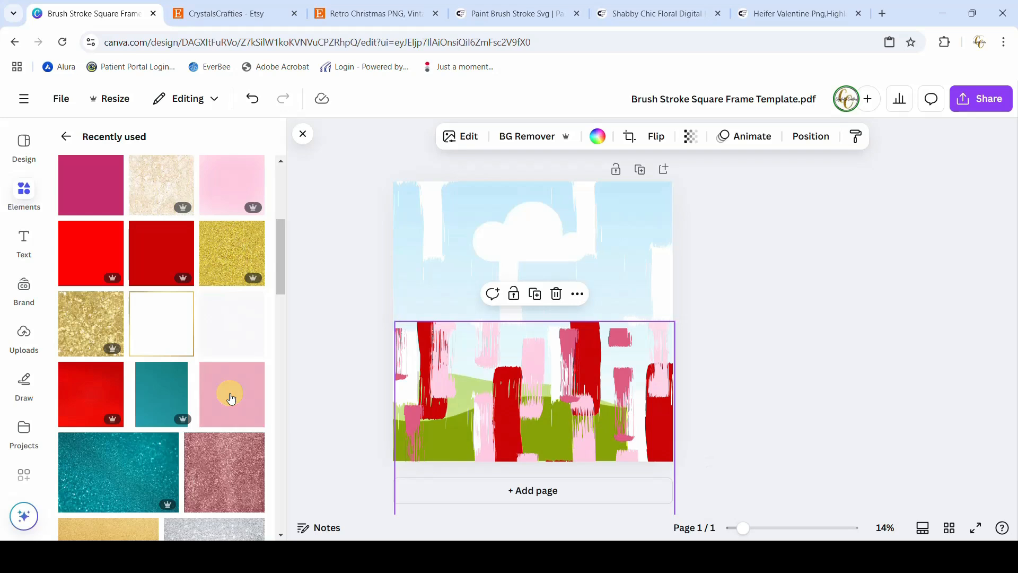
# Try filling the fourth brush stroke frame with the medium pink and magenta swatches, undoing each fill
pyautogui.moveTo(227, 398)
pyautogui.mouseDown()
pyautogui.moveTo(427, 263)
pyautogui.moveTo(416, 263)
pyautogui.mouseUp()
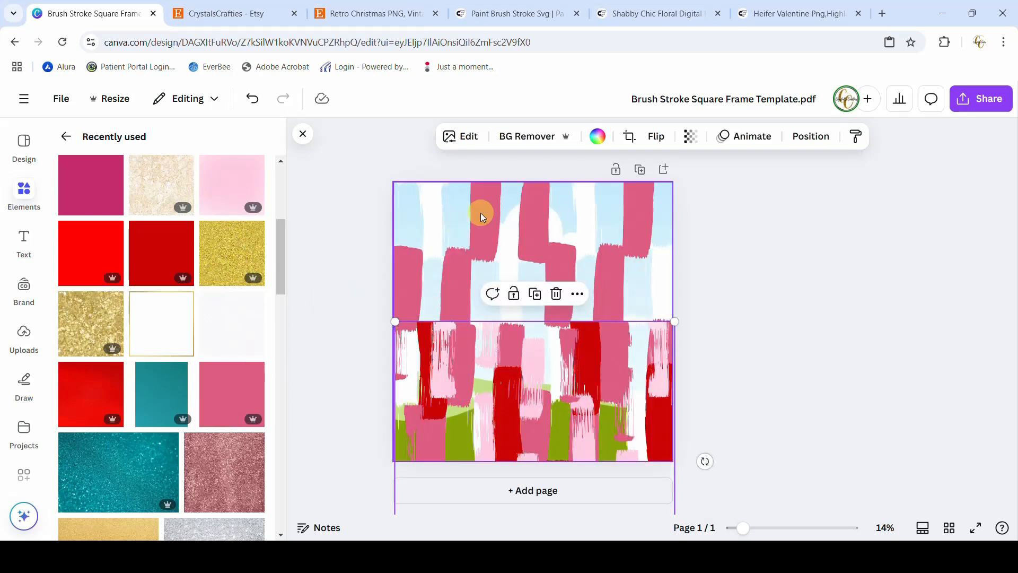
pyautogui.hotkey('ctrl', 'z')
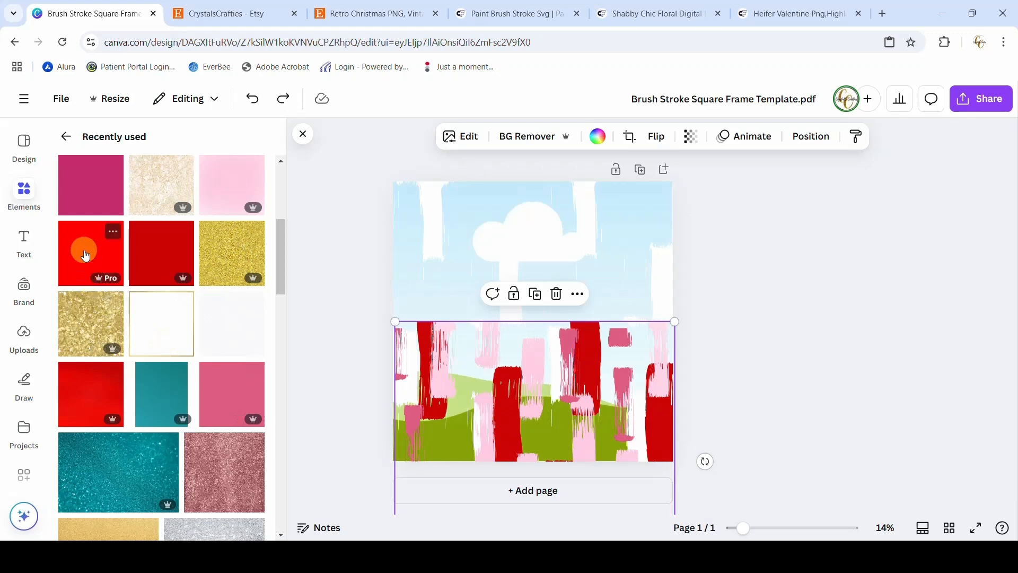
pyautogui.moveTo(77, 181); pyautogui.dragTo(494, 232)
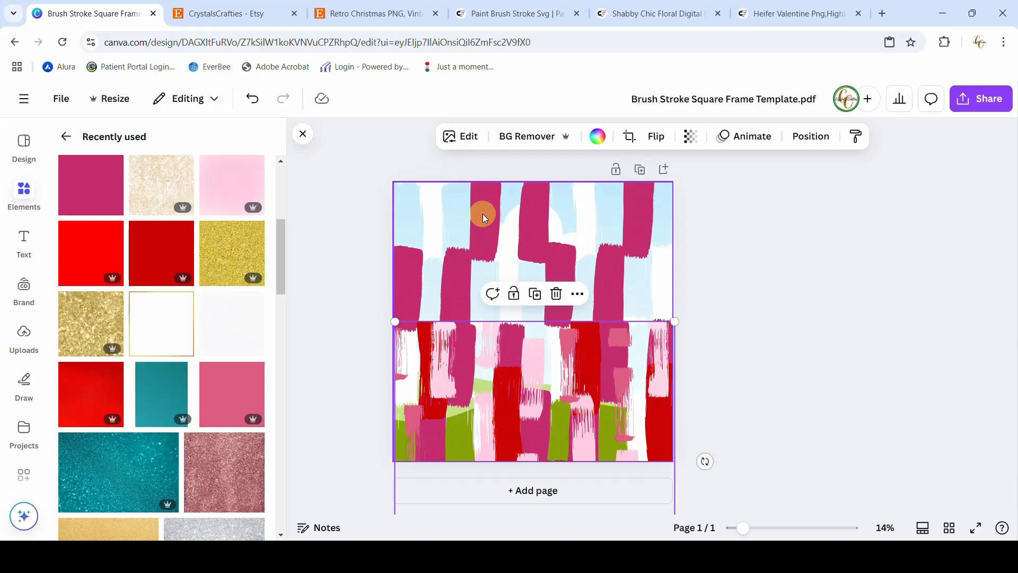
pyautogui.hotkey('ctrl', 'z')
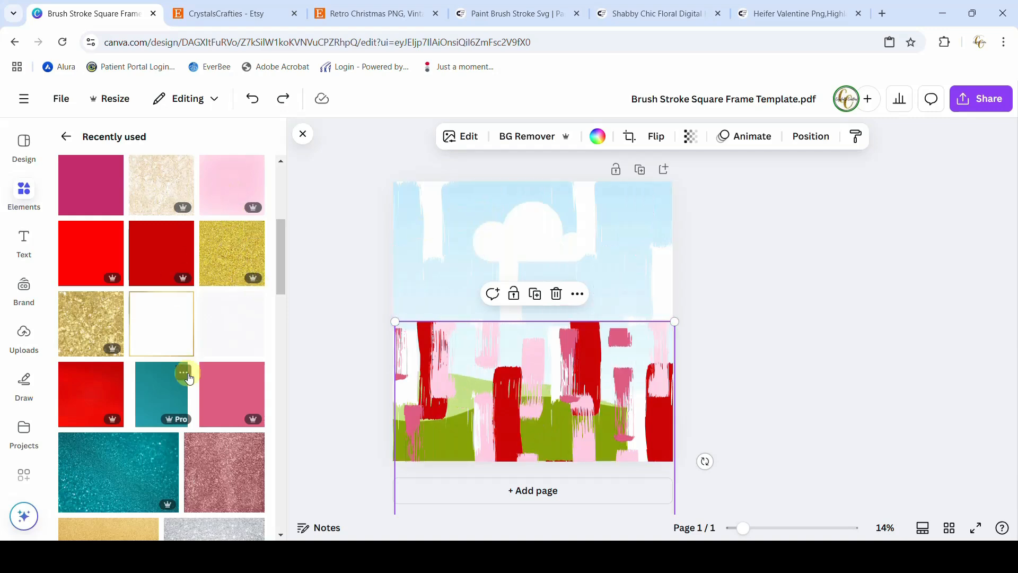
# Fill the fourth brush stroke frame with the rose gold glitter texture and move it down the page
pyautogui.scroll(-4, 188, 374)
pyautogui.moveTo(204, 284)
pyautogui.mouseDown()
pyautogui.moveTo(384, 251)
pyautogui.moveTo(460, 253)
pyautogui.mouseUp()
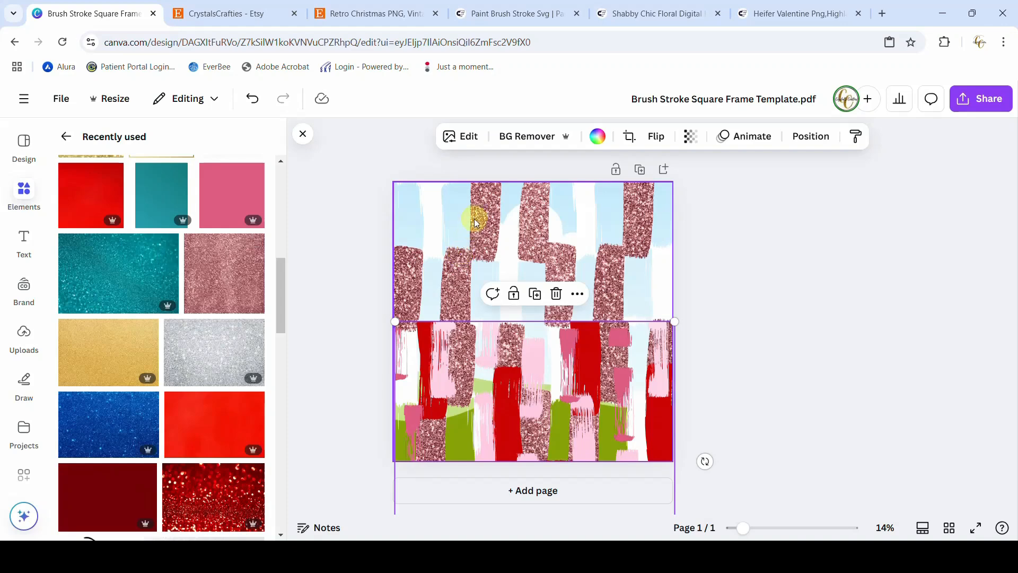
pyautogui.moveTo(474, 218)
pyautogui.mouseDown()
pyautogui.moveTo(484, 275)
pyautogui.moveTo(472, 312)
pyautogui.mouseUp()
# Fill the last brush stroke frame with the cream gold glitter texture and move it down the page
pyautogui.scroll(5, 118, 248)
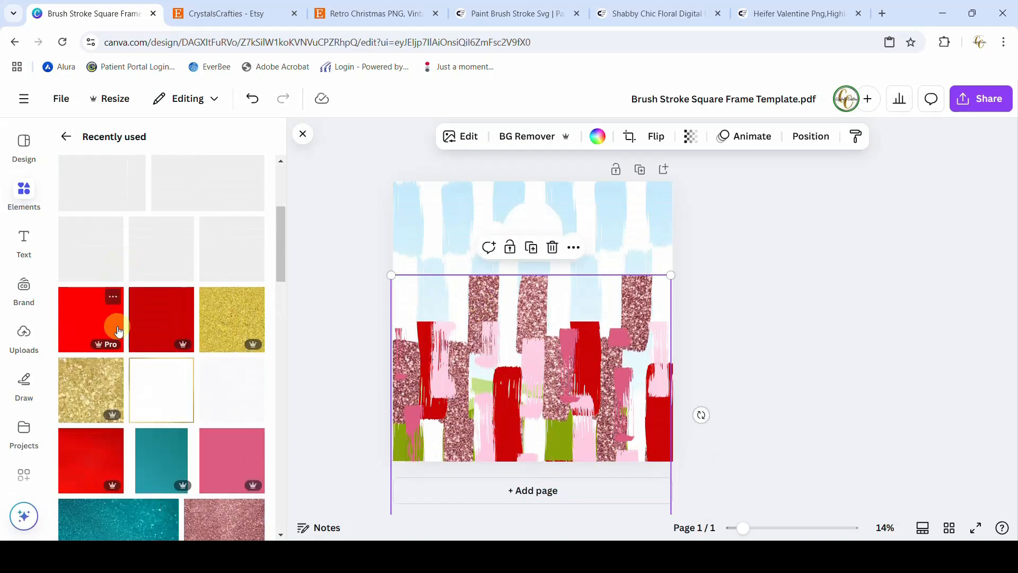
pyautogui.moveTo(92, 393); pyautogui.dragTo(125, 316)
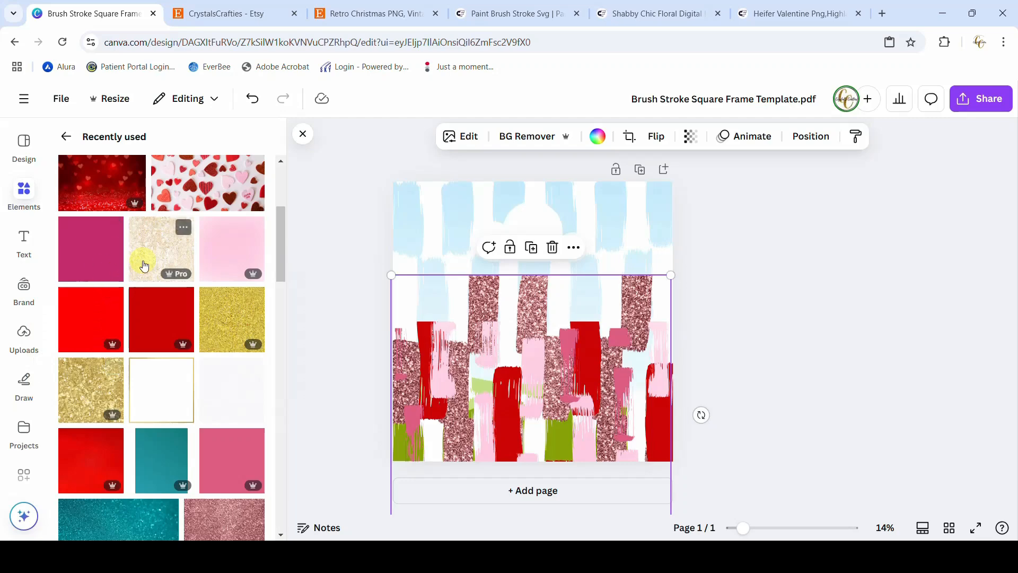
pyautogui.moveTo(143, 265)
pyautogui.mouseDown()
pyautogui.moveTo(336, 234)
pyautogui.moveTo(415, 239)
pyautogui.mouseUp()
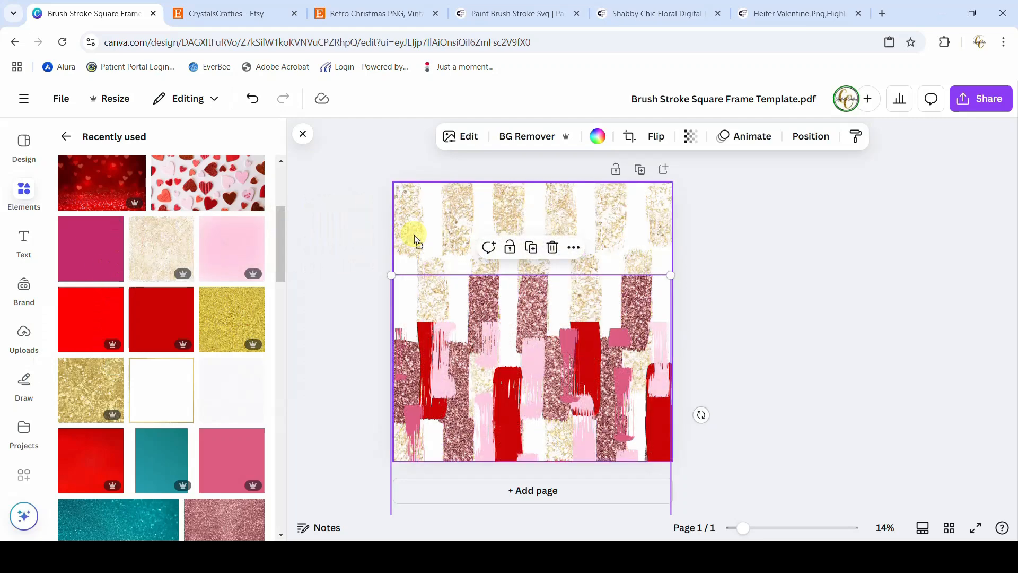
pyautogui.click(797, 285)
pyautogui.moveTo(470, 200); pyautogui.dragTo(518, 270)
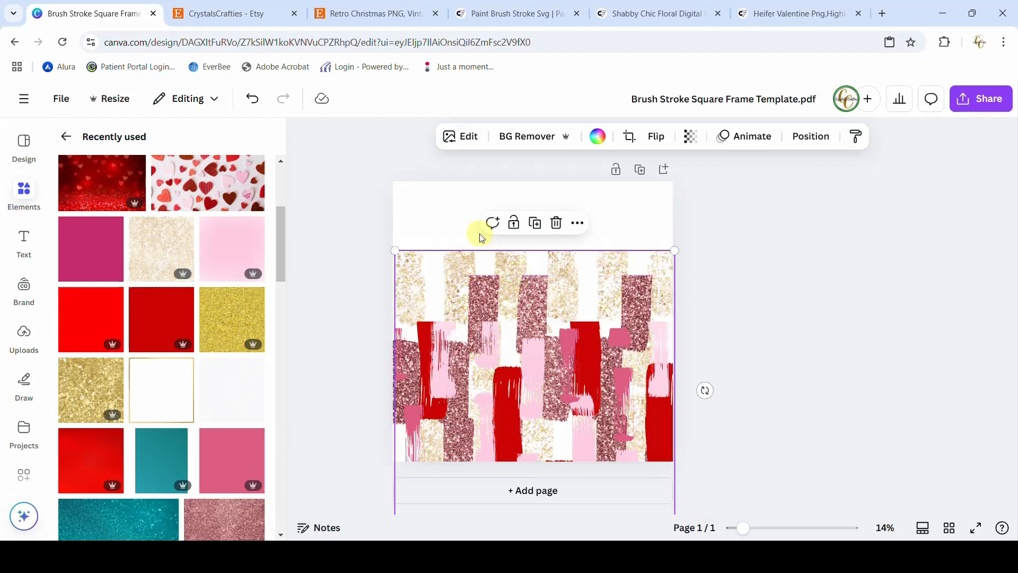
# Set the page background to the pale pink shade from the photo colors
pyautogui.click(442, 199)
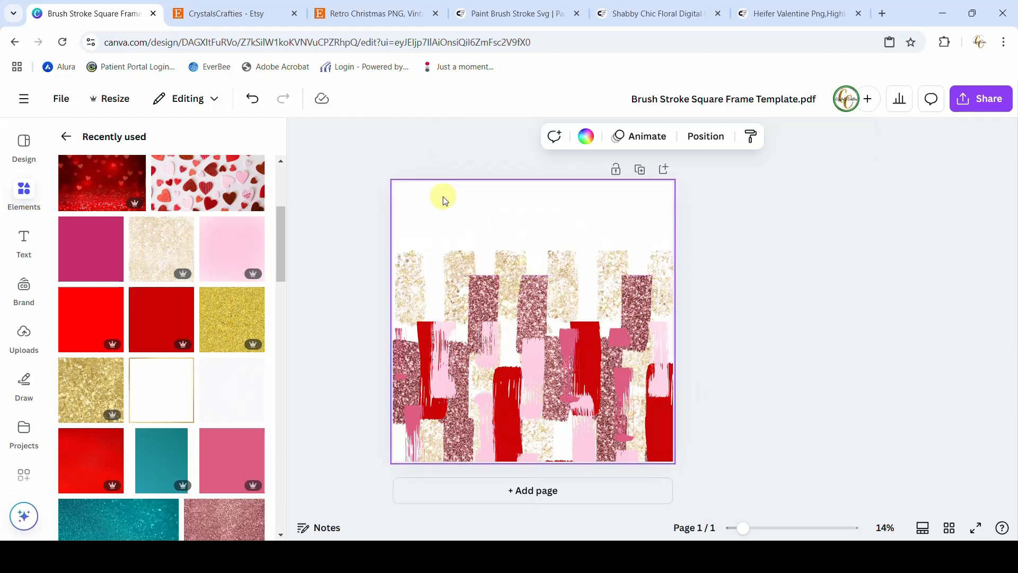
pyautogui.click(586, 139)
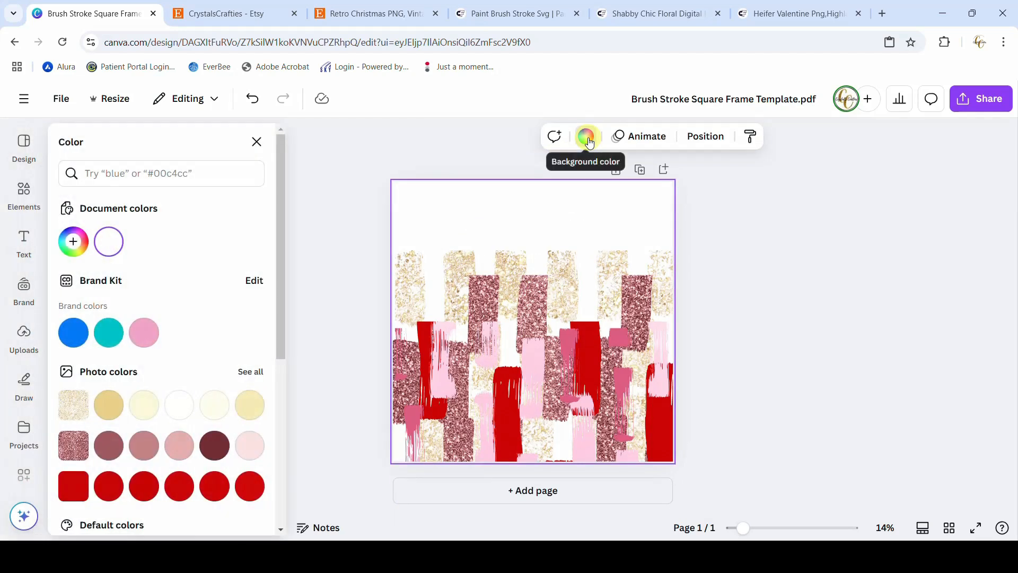
pyautogui.click(249, 445)
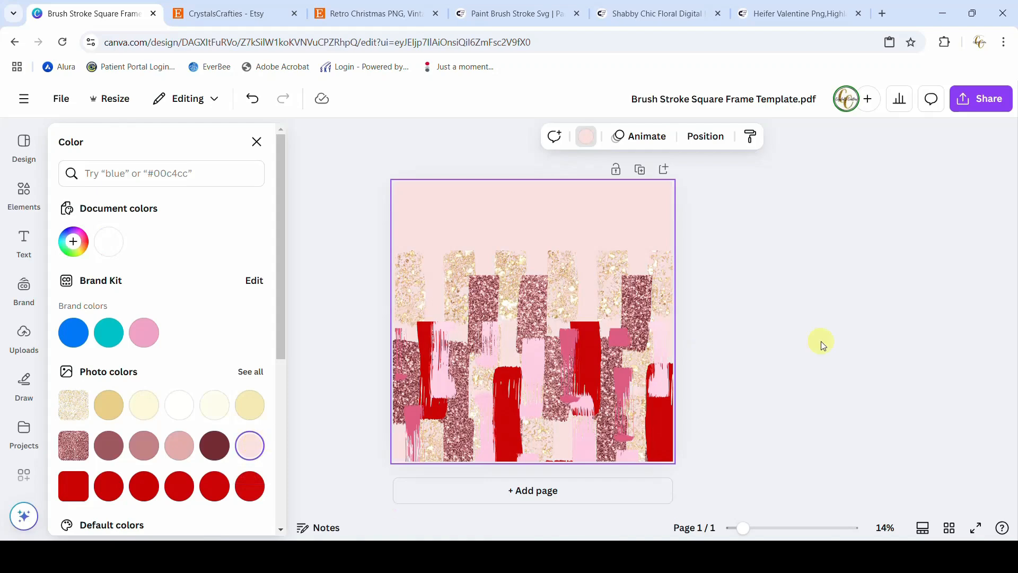
pyautogui.click(799, 350)
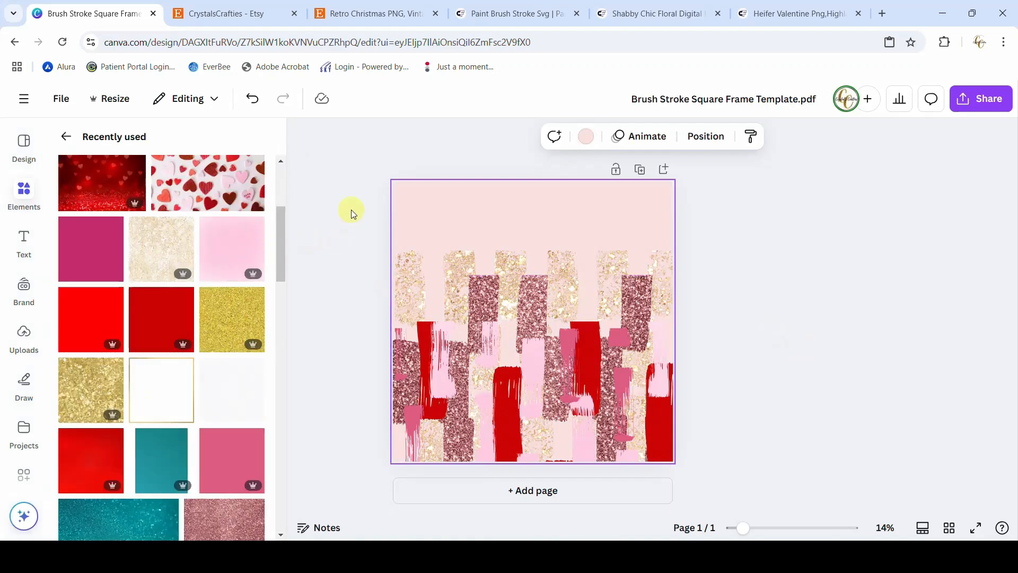
# Align all the brush stroke frames to their center and middle, and move the stack up to cover the square page
pyautogui.moveTo(352, 212); pyautogui.dragTo(722, 473)
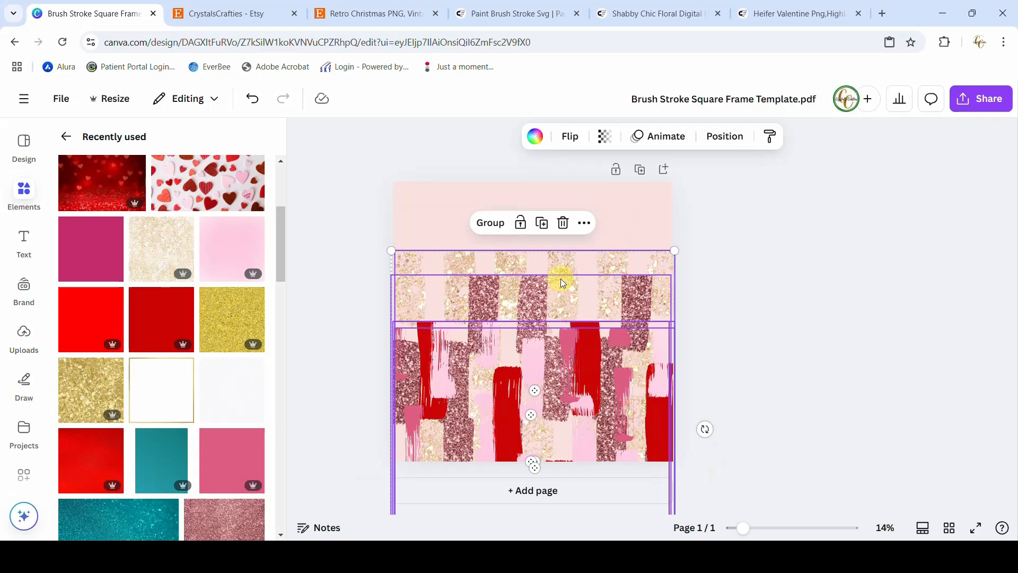
pyautogui.click(723, 139)
pyautogui.click(235, 345)
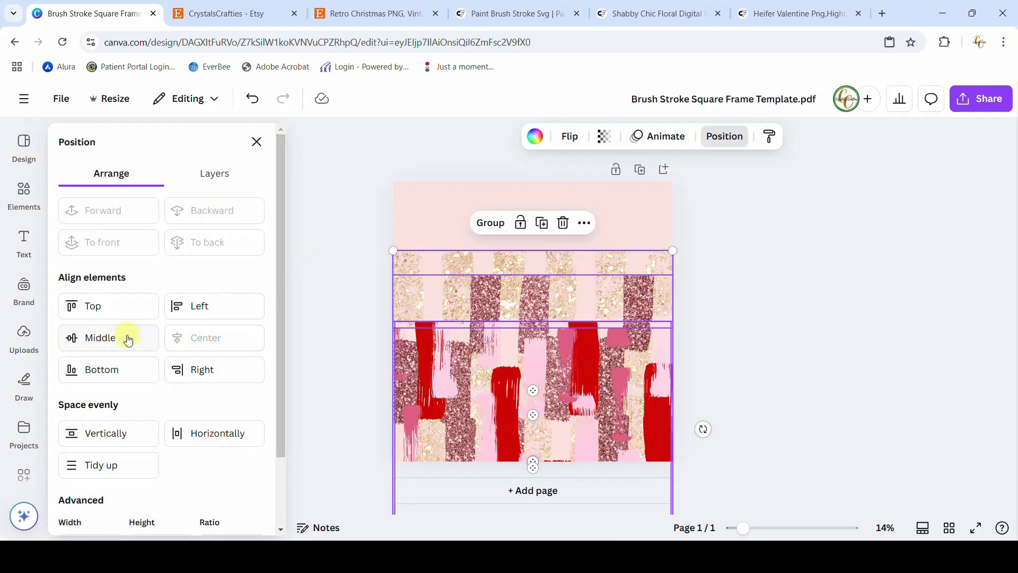
pyautogui.click(99, 337)
pyautogui.moveTo(573, 425); pyautogui.dragTo(573, 318)
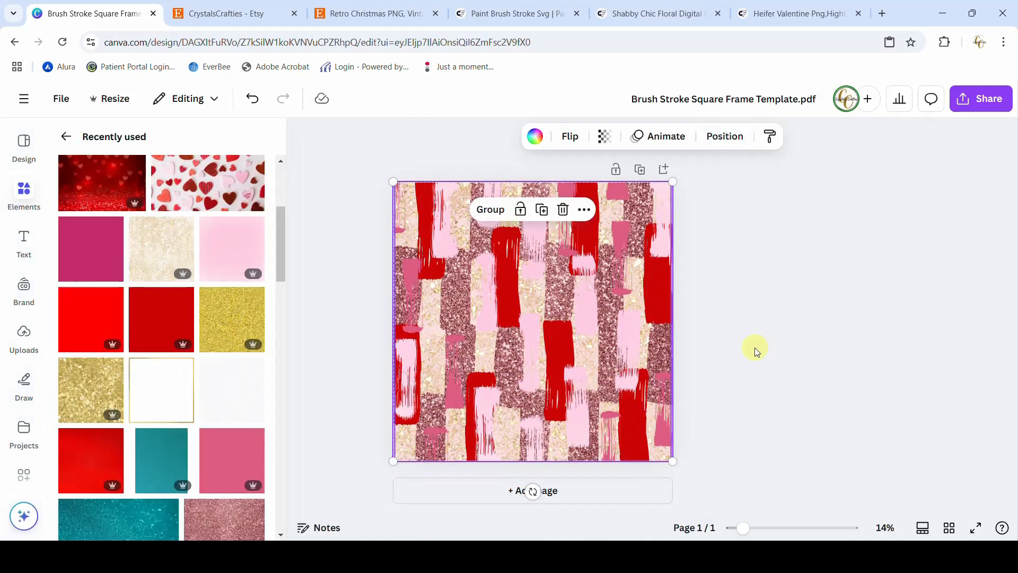
pyautogui.click(755, 347)
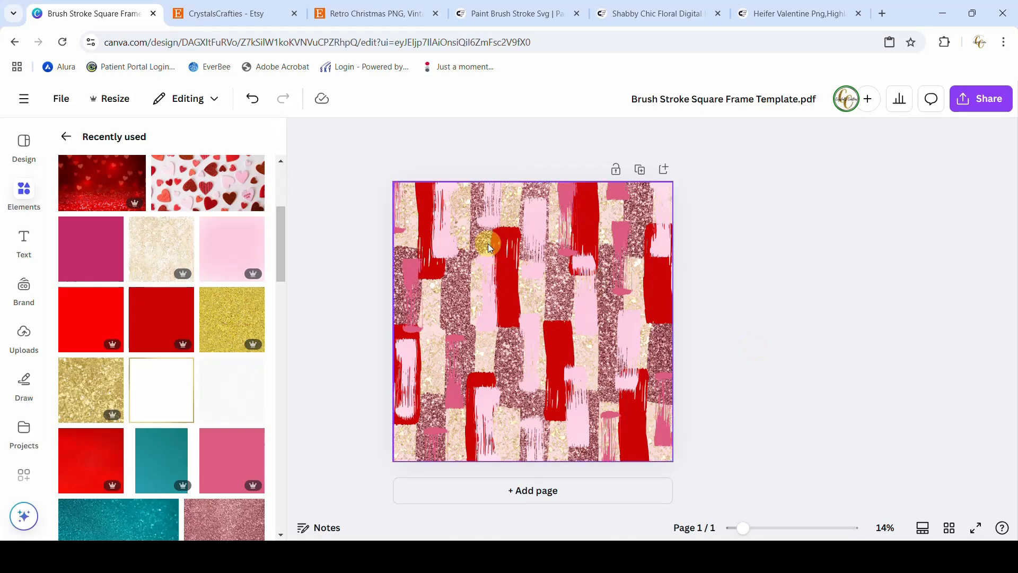
# Move the upper frames down to expose the dark red one, and replace its fill with the pink glitter texture
pyautogui.moveTo(508, 278); pyautogui.dragTo(509, 352)
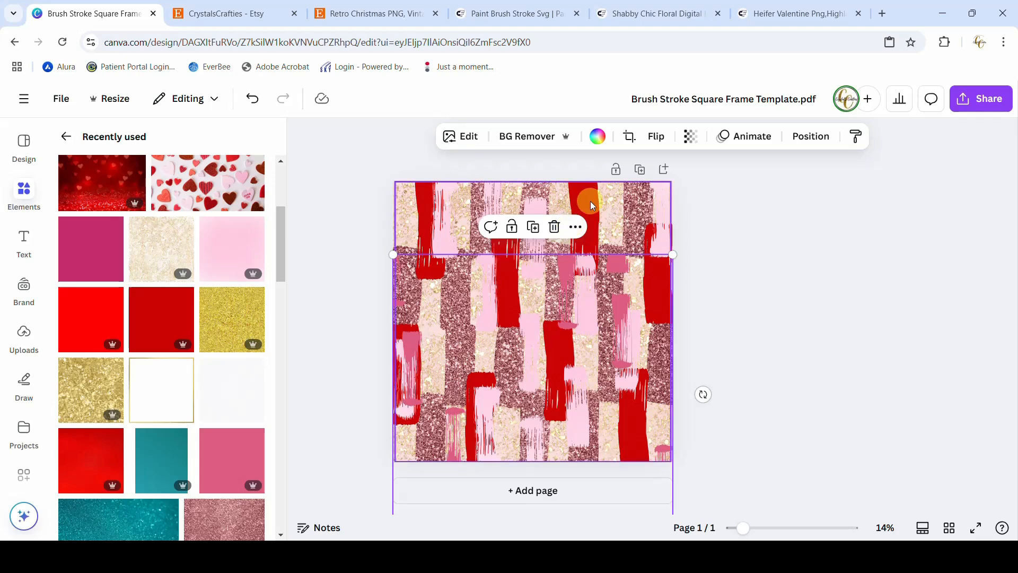
pyautogui.moveTo(590, 202); pyautogui.dragTo(595, 209)
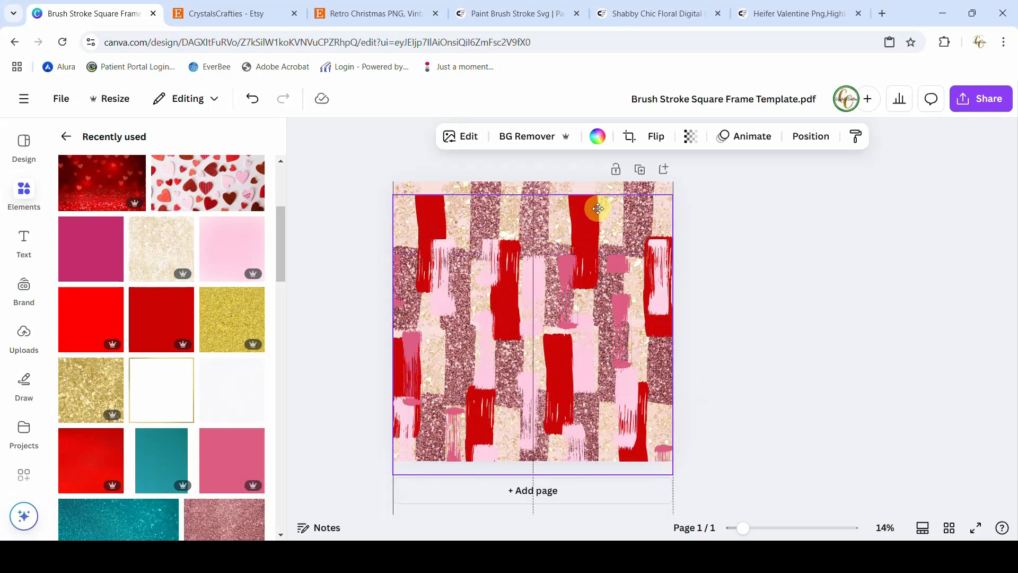
pyautogui.scroll(-8, 188, 393)
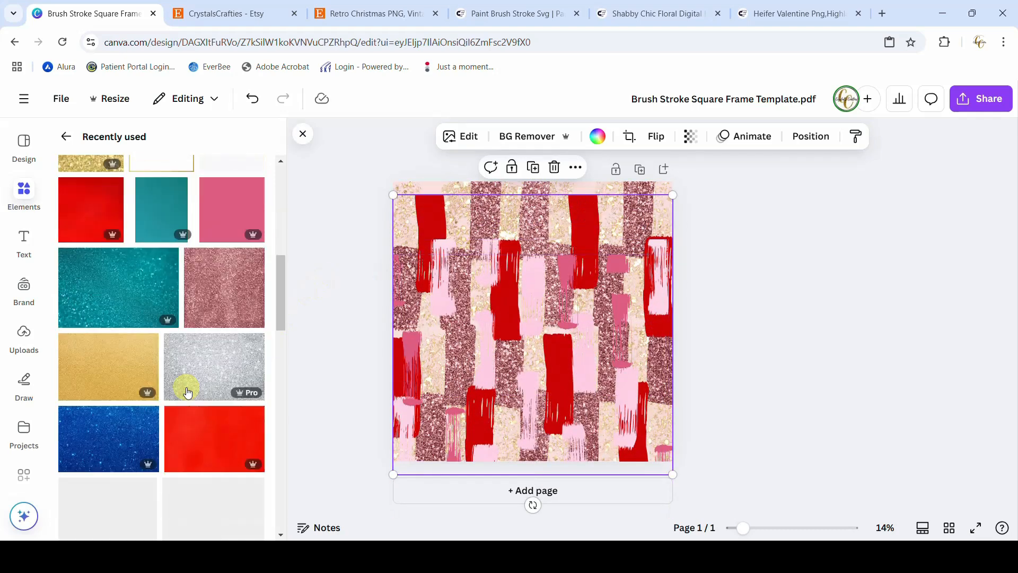
pyautogui.scroll(-3, 188, 392)
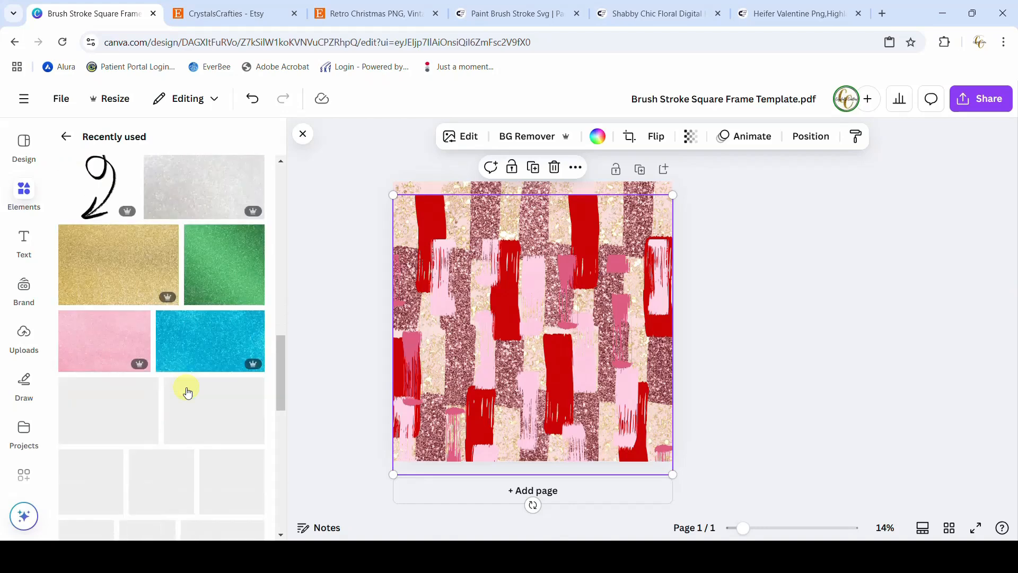
pyautogui.moveTo(82, 341)
pyautogui.mouseDown()
pyautogui.moveTo(510, 242)
pyautogui.moveTo(539, 219)
pyautogui.moveTo(587, 219)
pyautogui.mouseUp()
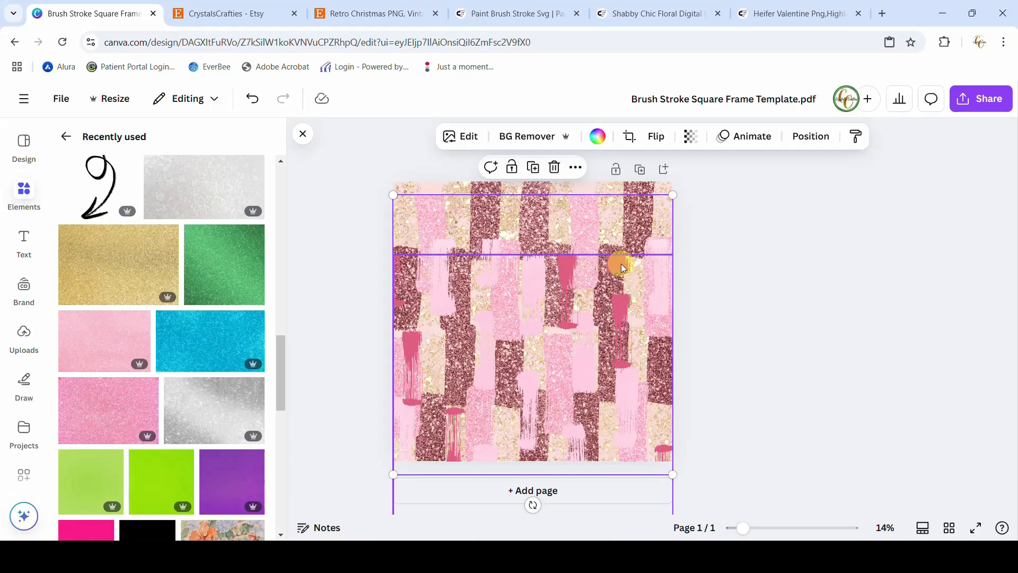
# Align the displaced brush stroke frames to their center and middle, and move them back up over the square page
pyautogui.moveTo(344, 163); pyautogui.dragTo(773, 517)
pyautogui.click(724, 136)
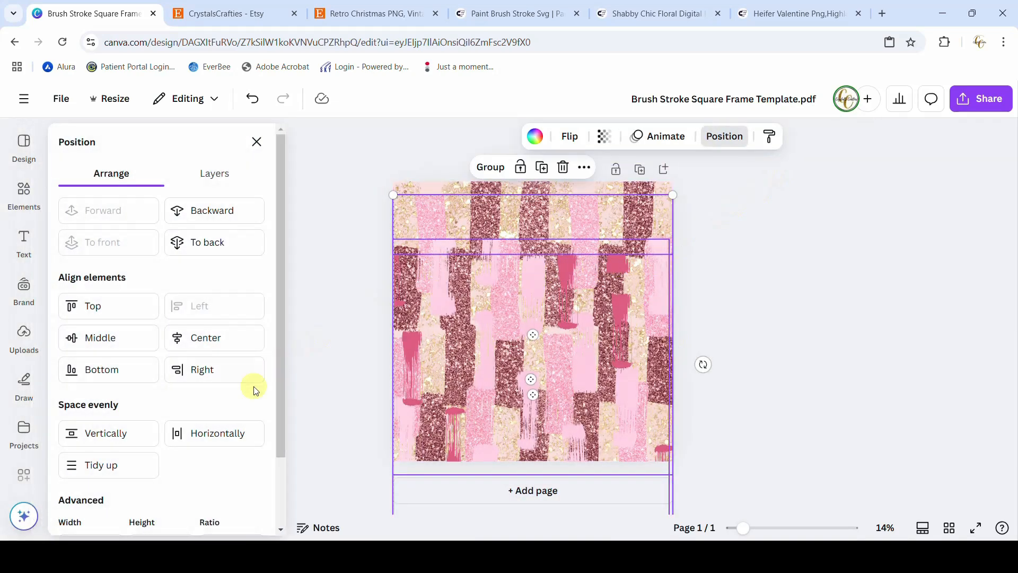
pyautogui.click(197, 342)
pyautogui.click(101, 337)
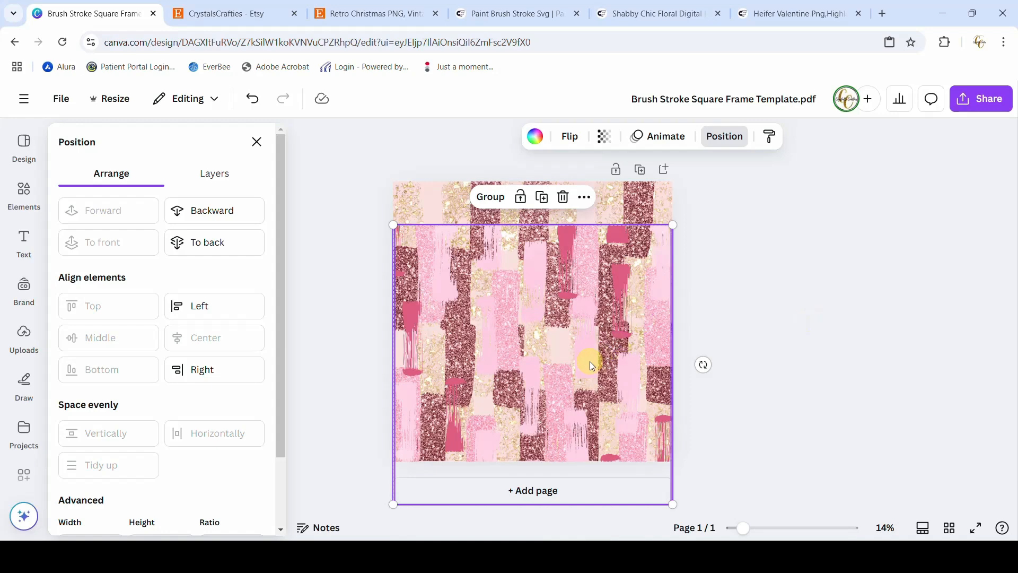
pyautogui.moveTo(589, 361); pyautogui.dragTo(587, 325)
pyautogui.click(831, 332)
pyautogui.click(769, 340)
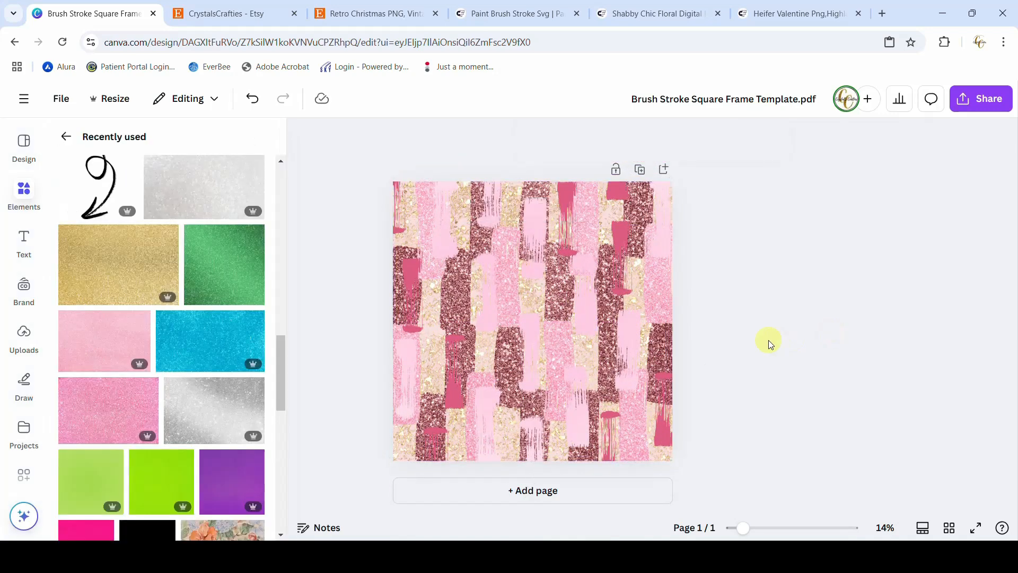
# Review the Retro Christmas PNG listing, the shop's brush stroke Canva frame template listings and the sample image brush stroke square frame template.png
pyautogui.click(390, 11)
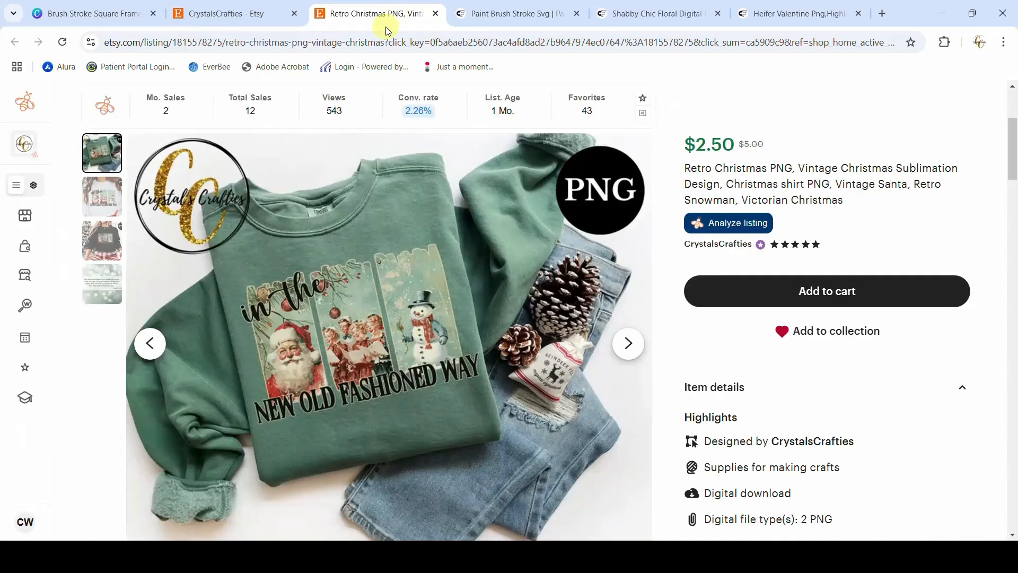
pyautogui.click(233, 14)
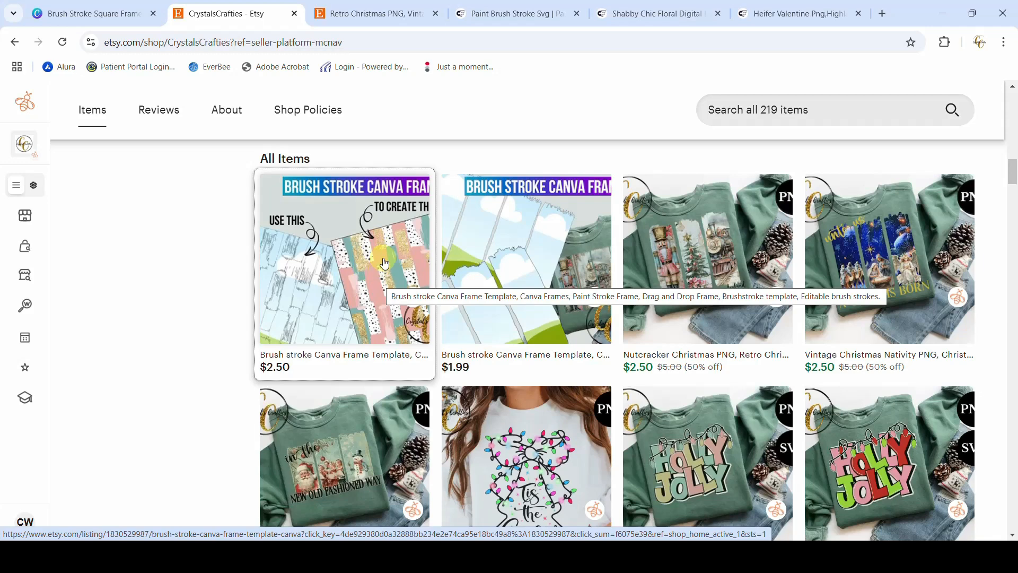
pyautogui.click(947, 12)
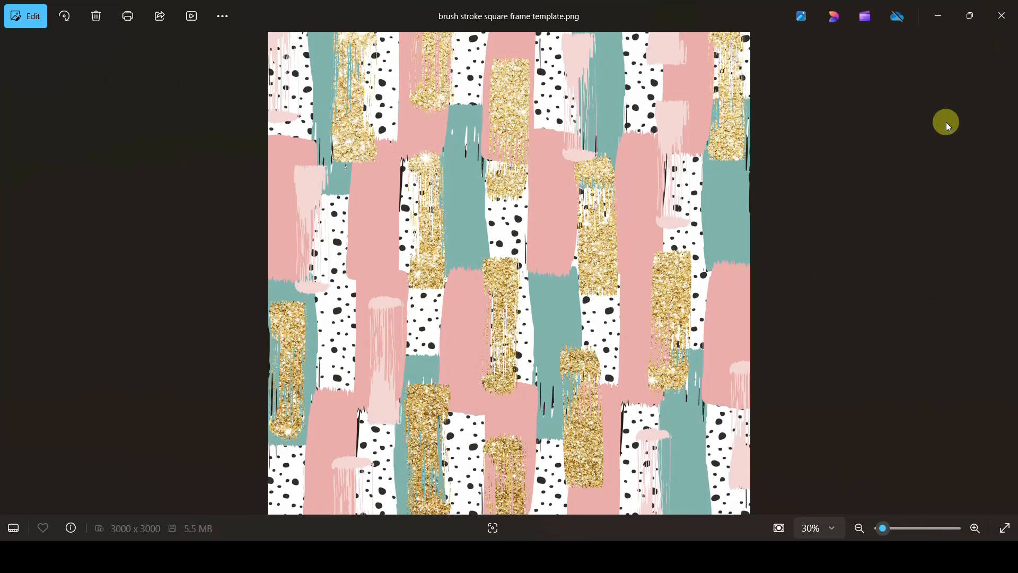
pyautogui.click(1004, 16)
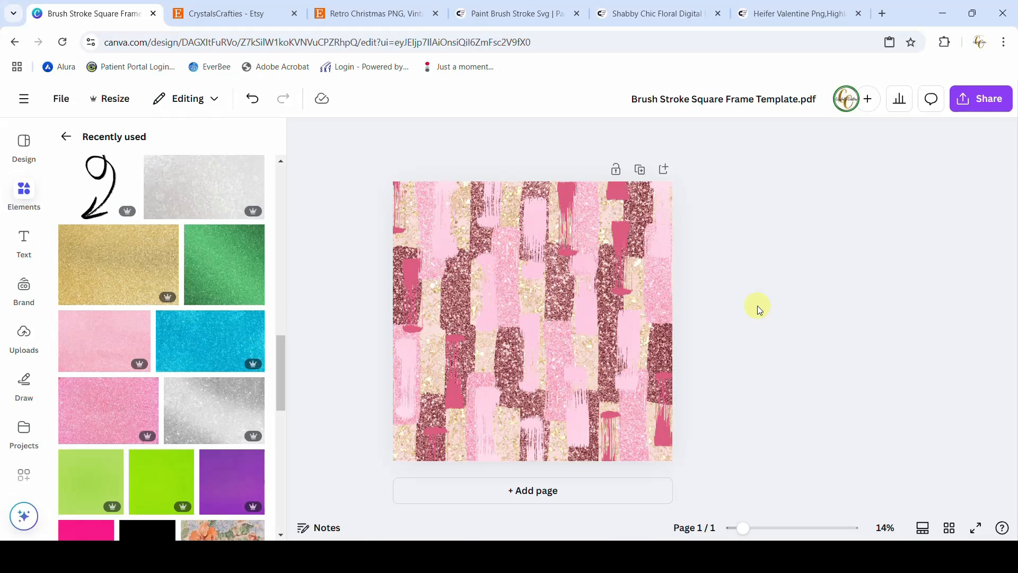
pyautogui.click(231, 19)
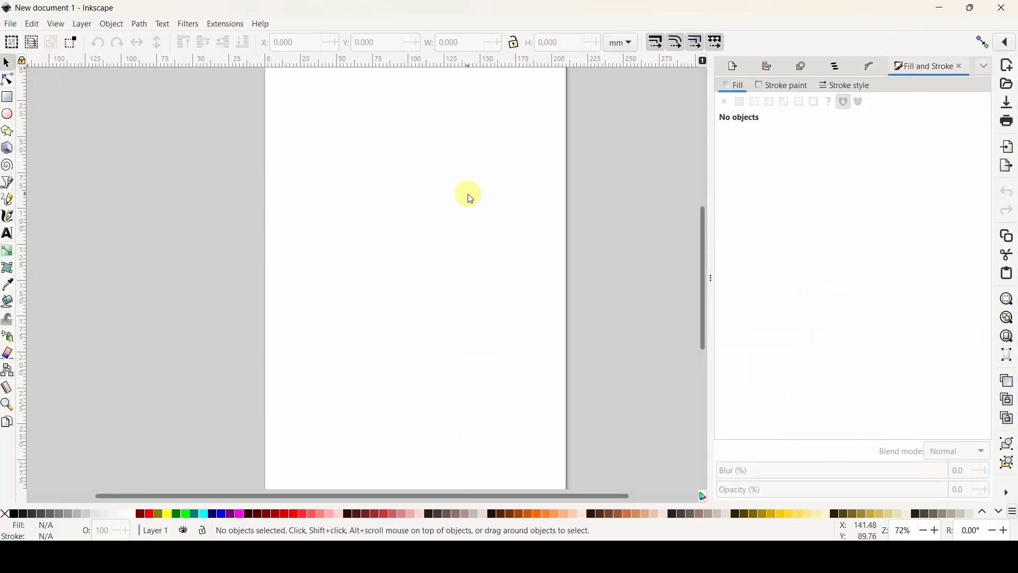
# In Inkscape, set the new document's page size to 3000 px wide by 3000 px high
pyautogui.click(10, 24)
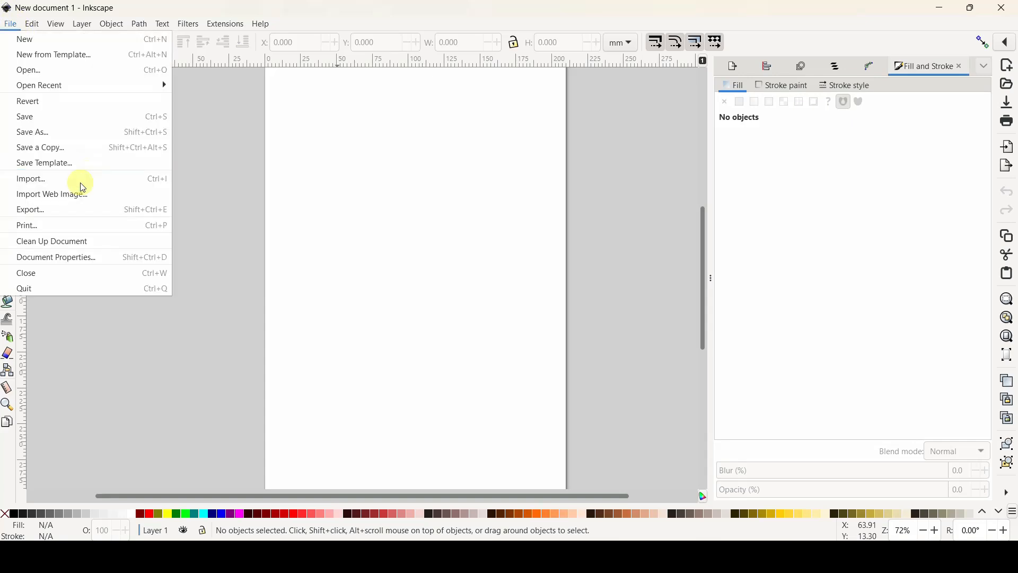
pyautogui.click(44, 263)
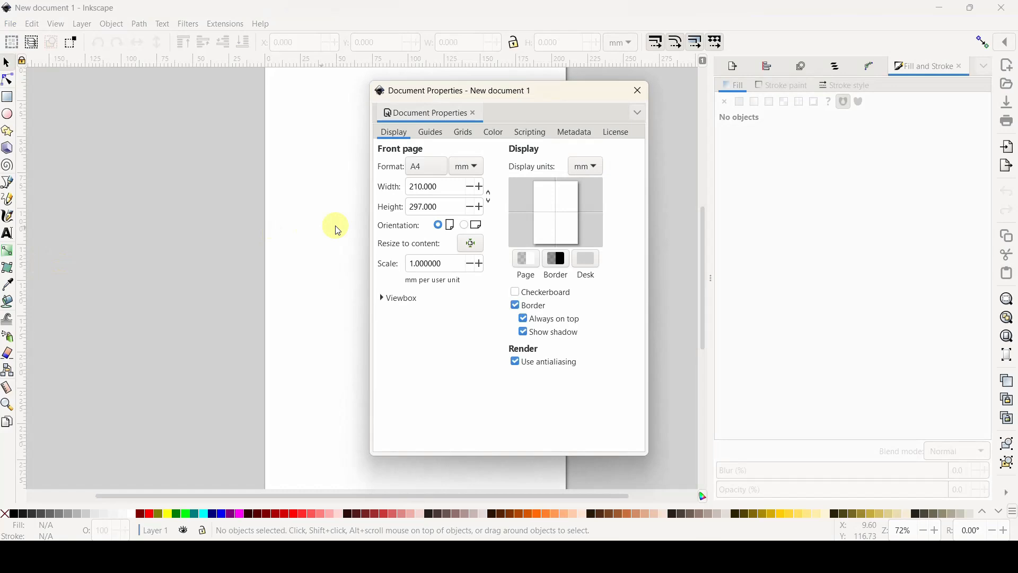
pyautogui.click(477, 166)
pyautogui.click(469, 194)
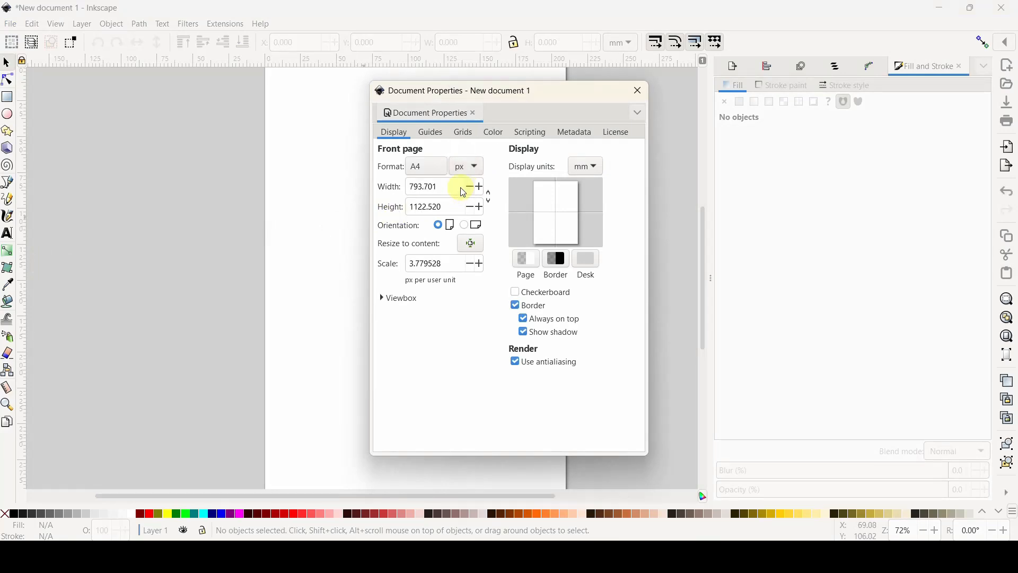
pyautogui.moveTo(460, 189); pyautogui.dragTo(370, 189)
pyautogui.write('3000')
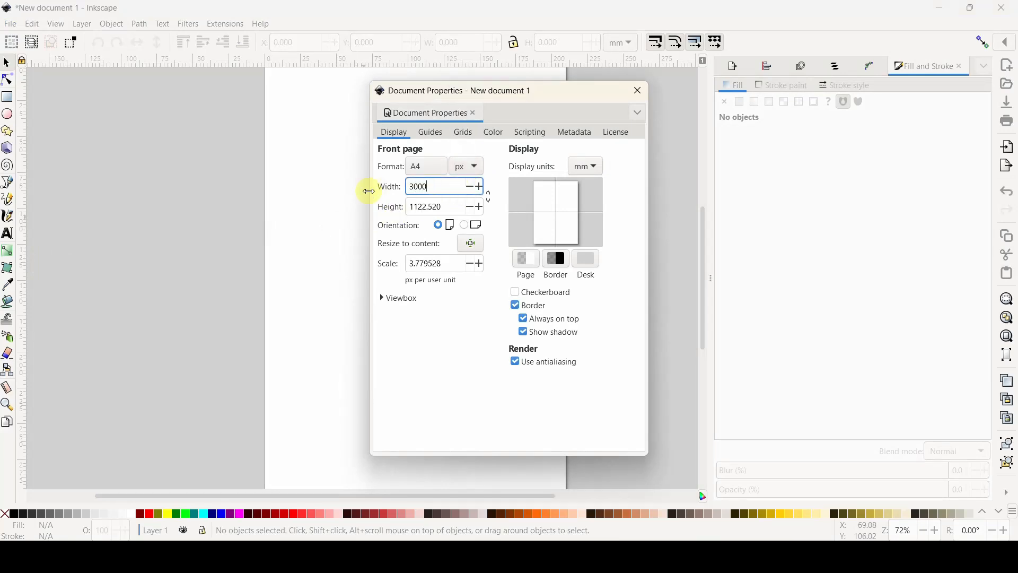
pyautogui.moveTo(455, 206); pyautogui.dragTo(350, 208)
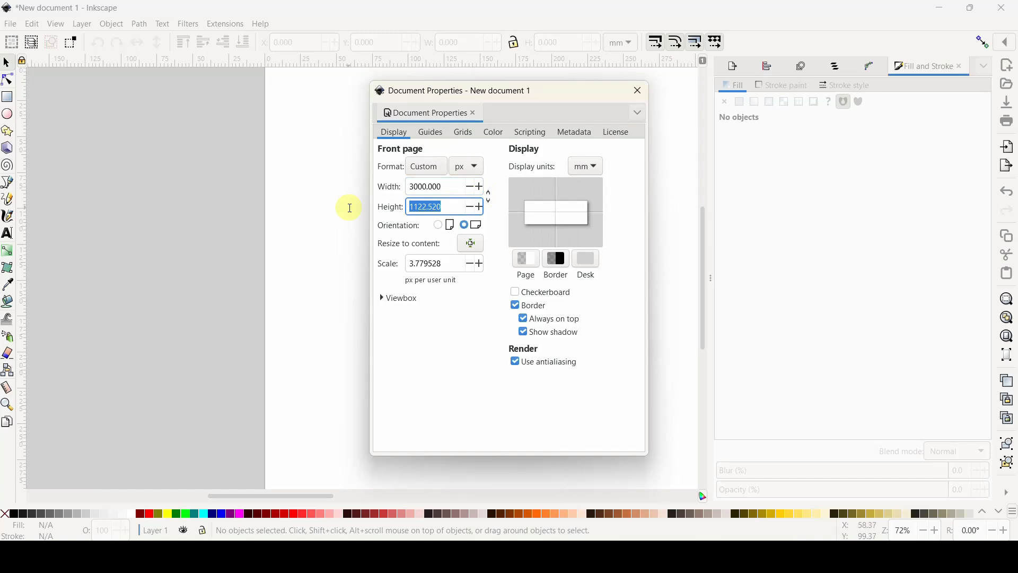
pyautogui.write('3000')
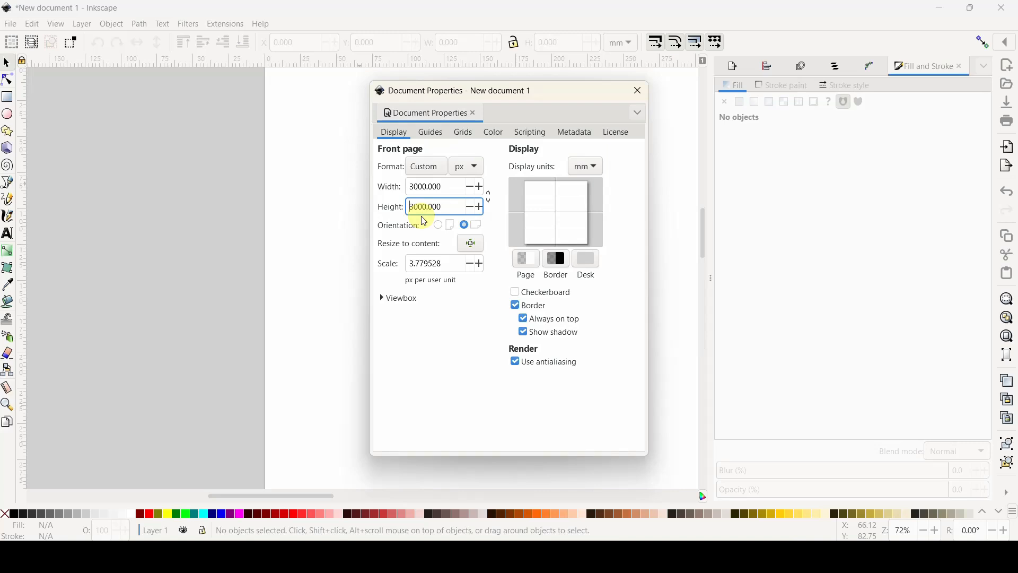
pyautogui.click(638, 91)
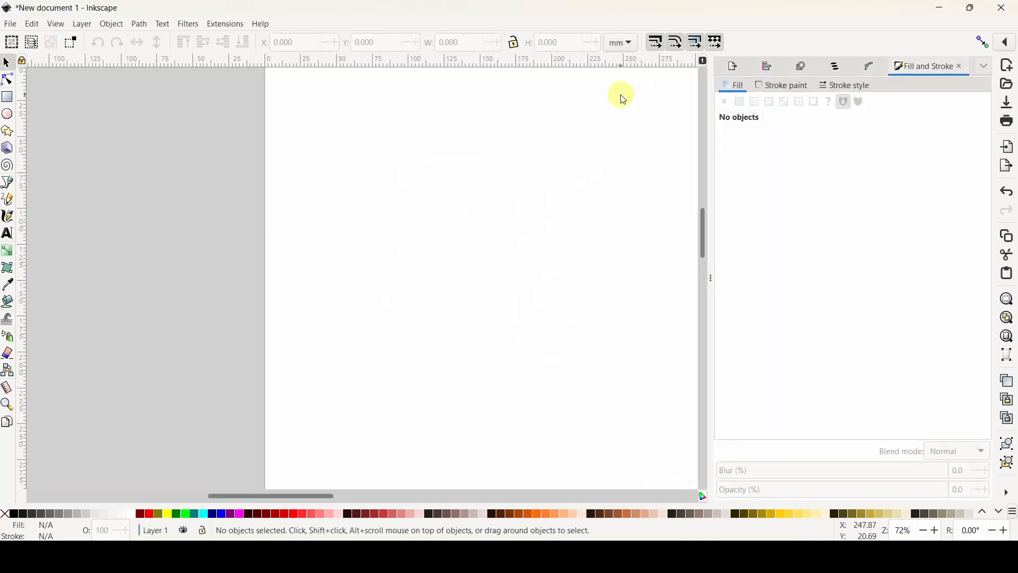
# Fit the whole square page in view and lock the width-to-height ratio for resizing objects
pyautogui.press('-')
pyautogui.press('-')
pyautogui.press('-')
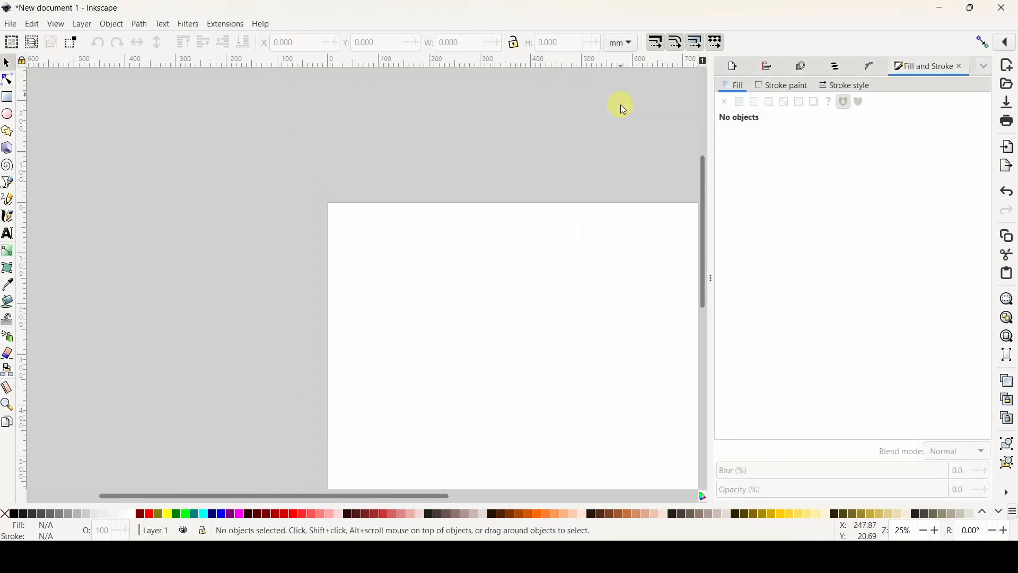
pyautogui.scroll(-5, 621, 104)
pyautogui.moveTo(309, 494); pyautogui.dragTo(364, 493)
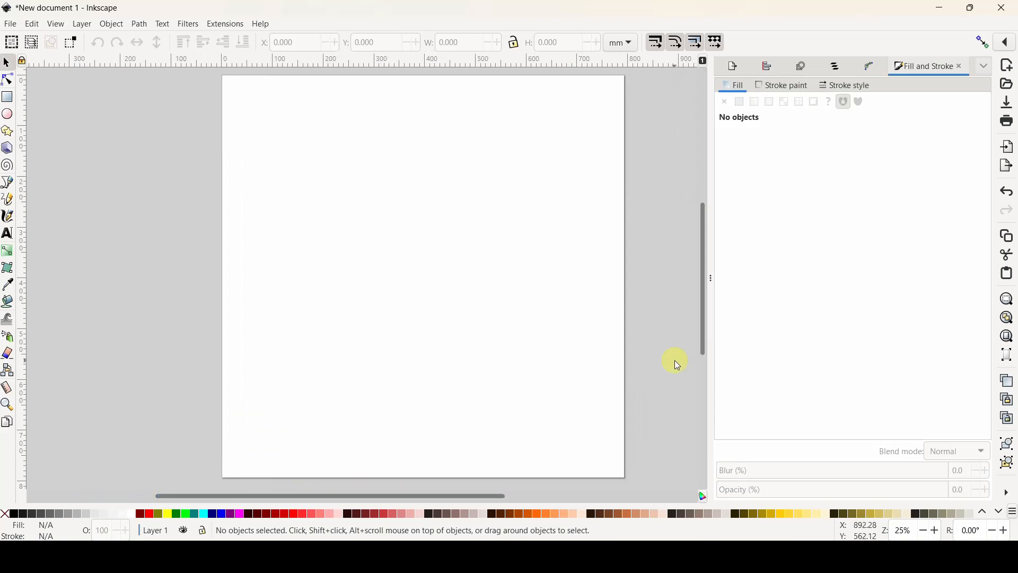
pyautogui.click(517, 44)
# Switch to the browser to examine the Paint Brush Stroke Svg product page on Creative Fabrica, and return to Inkscape
pyautogui.moveTo(583, 557)
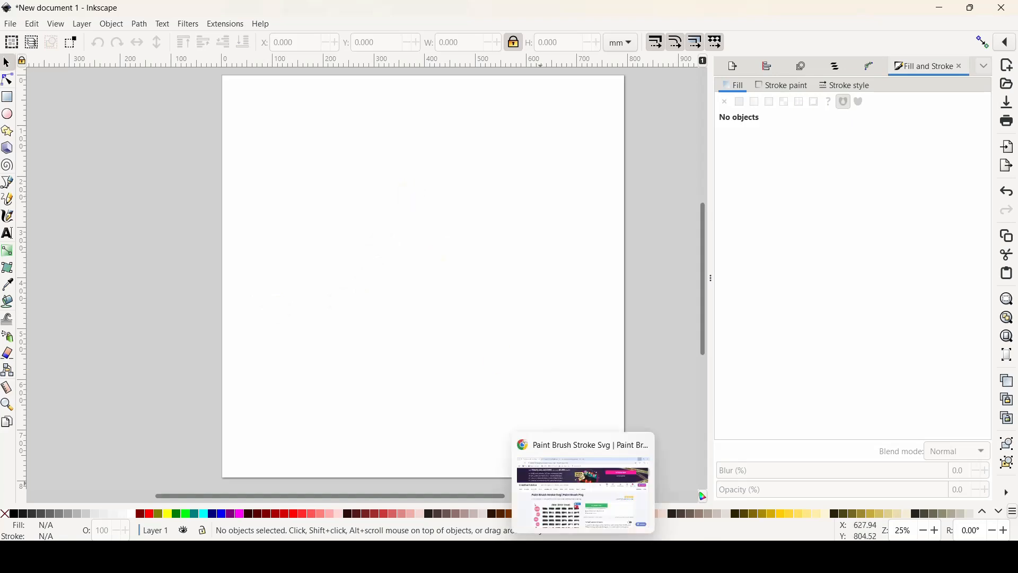
pyautogui.click(583, 487)
pyautogui.scroll(-1, 614, 461)
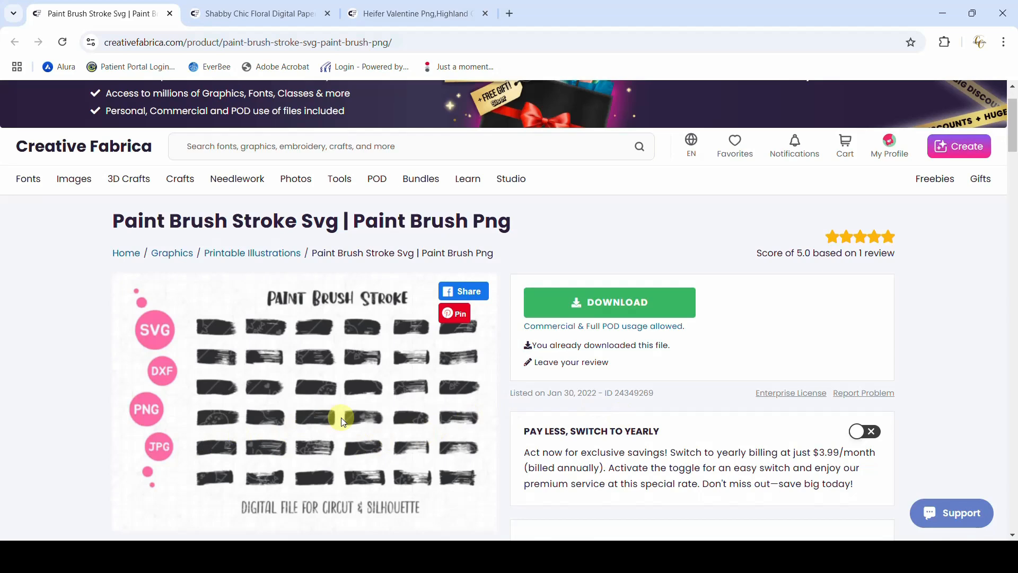
pyautogui.scroll(-1, 306, 447)
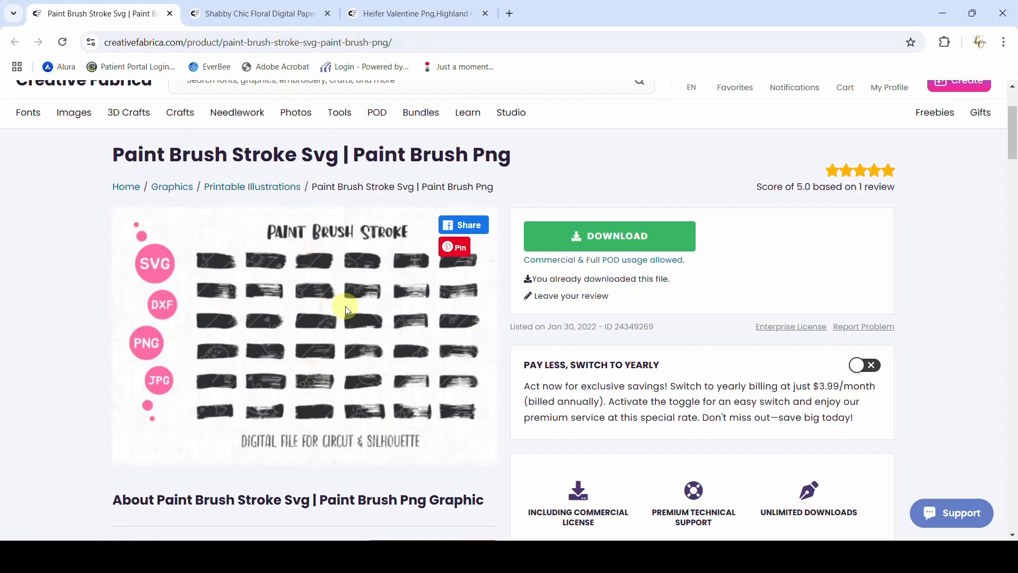
pyautogui.scroll(3, 345, 306)
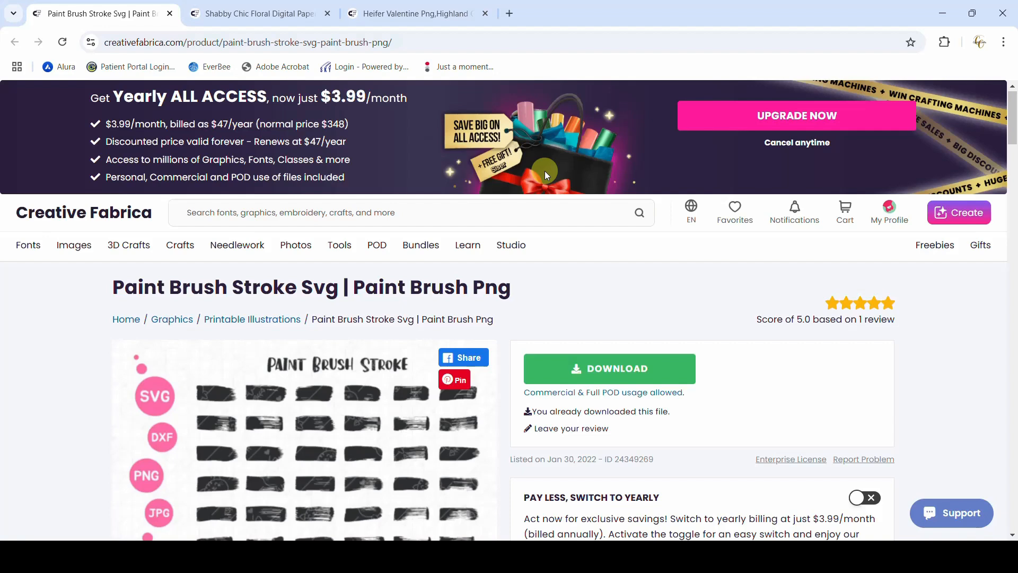
pyautogui.click(942, 13)
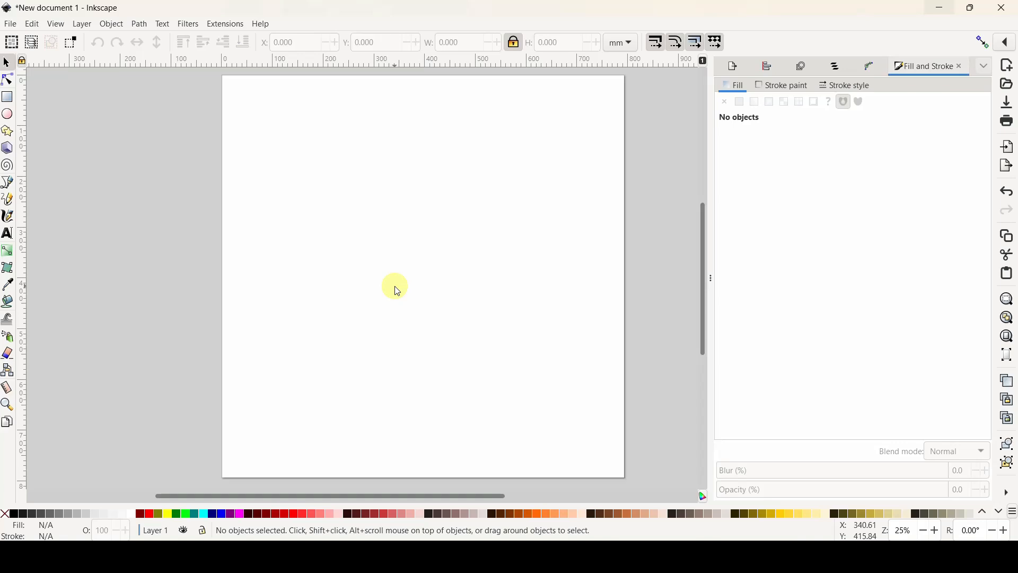
# Import the Artboard 15 brush stroke from the SVG folder inside the brush strokes folder
pyautogui.click(10, 23)
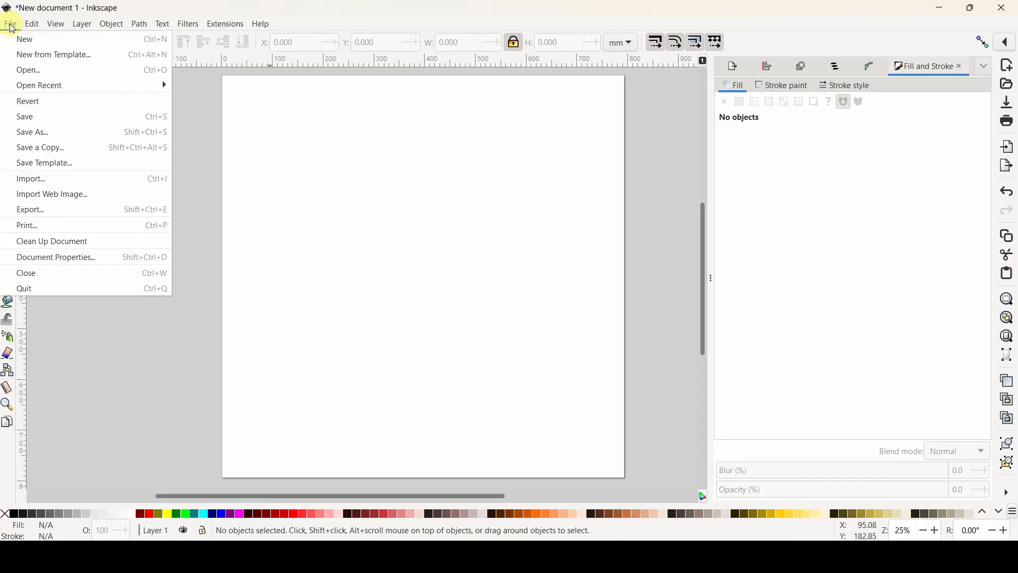
pyautogui.click(30, 180)
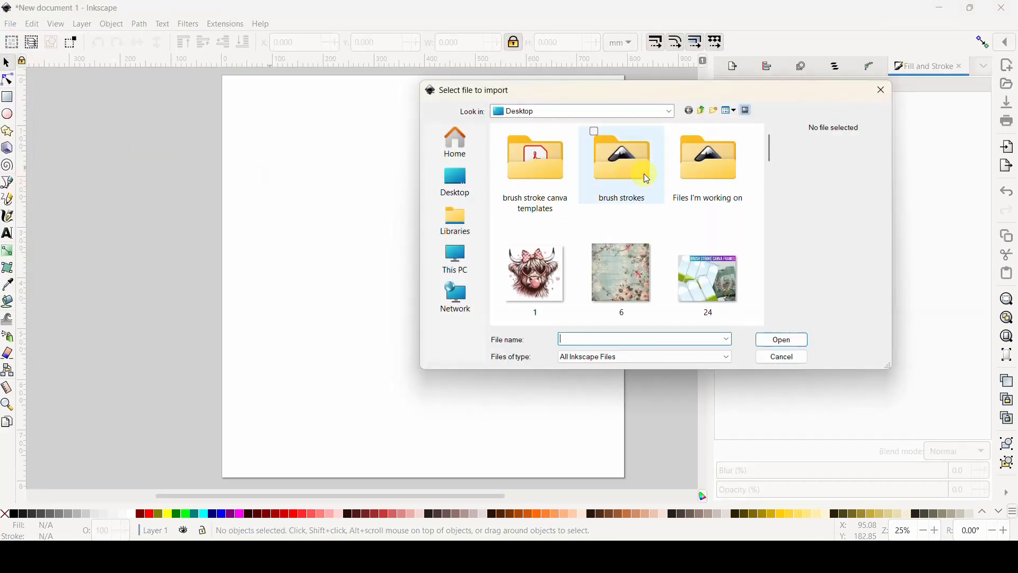
pyautogui.doubleClick(630, 171)
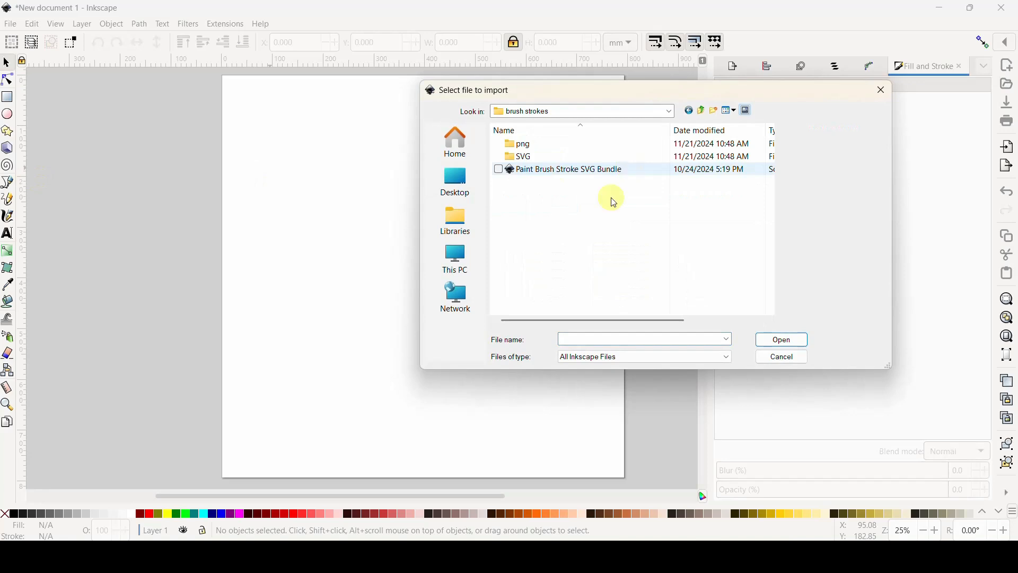
pyautogui.doubleClick(541, 157)
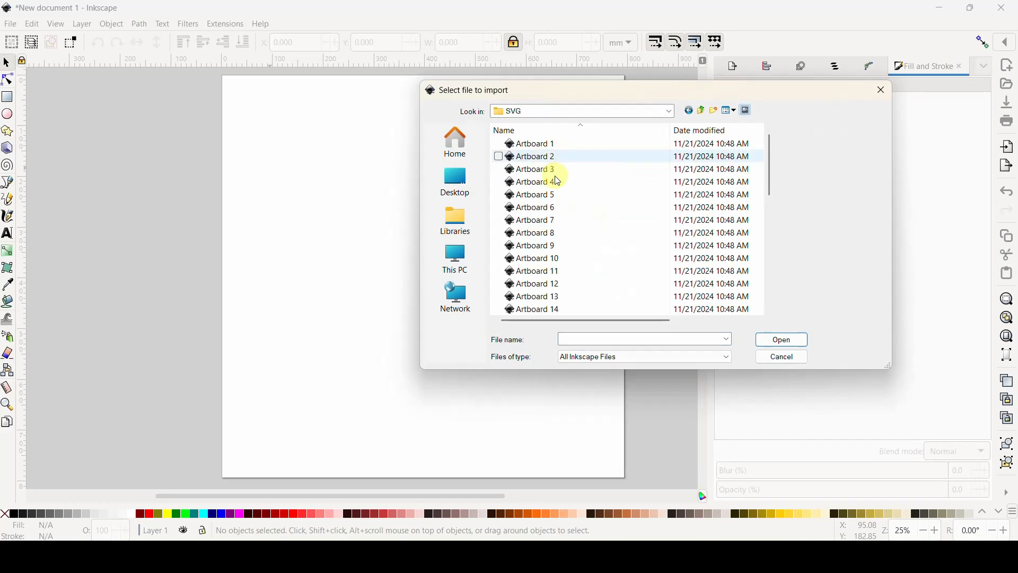
pyautogui.scroll(-2, 559, 275)
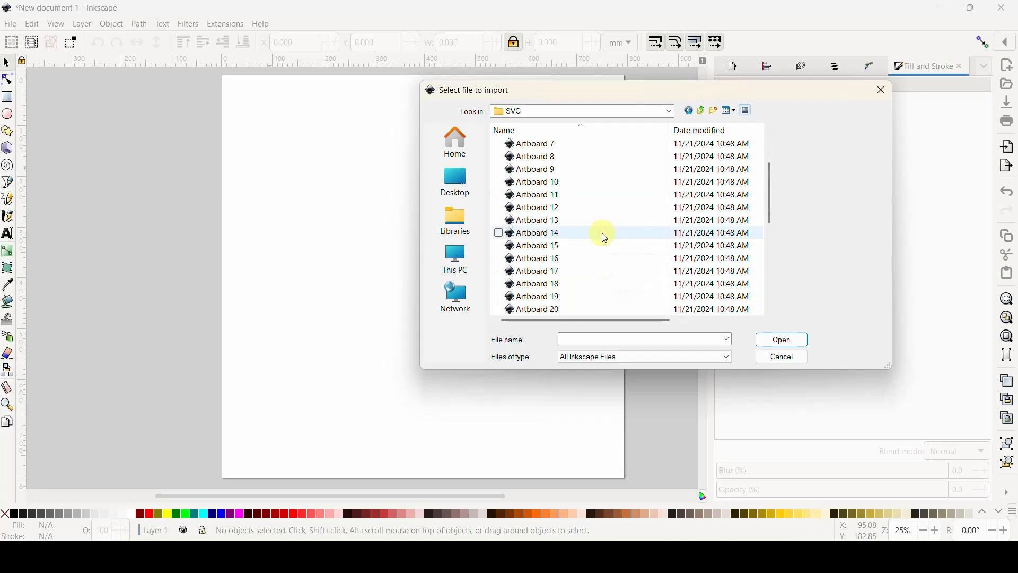
pyautogui.doubleClick(551, 246)
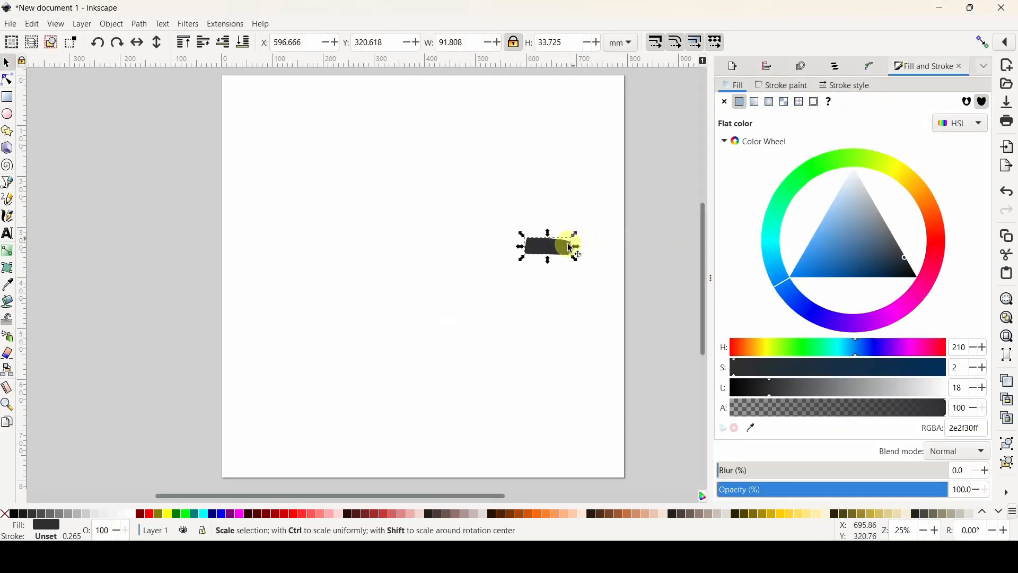
# Rotate the imported brush stroke 90 degrees clockwise, and resize it to about 198 mm by 623 mm on the left part of the page
pyautogui.moveTo(563, 249); pyautogui.dragTo(370, 242)
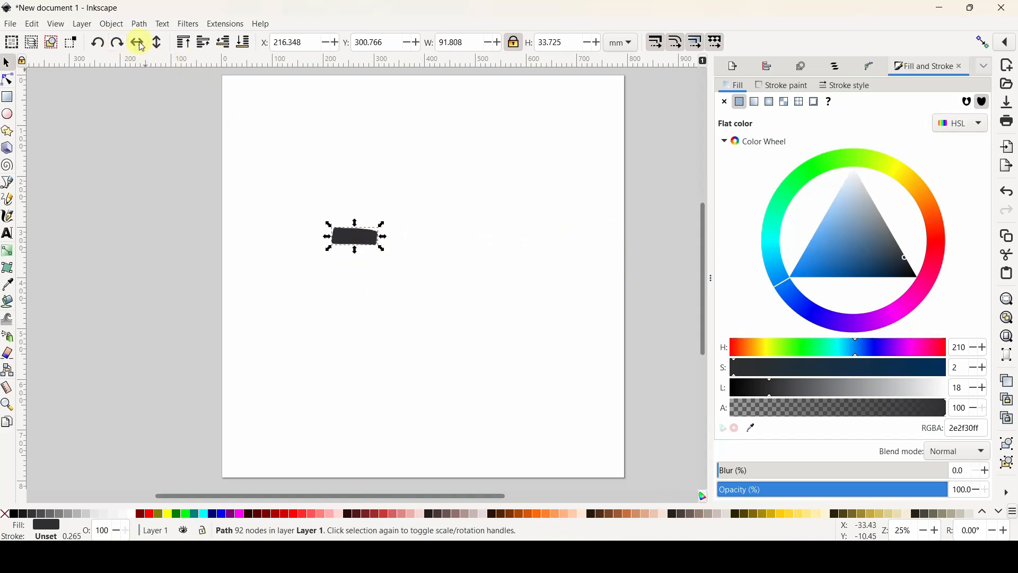
pyautogui.click(117, 45)
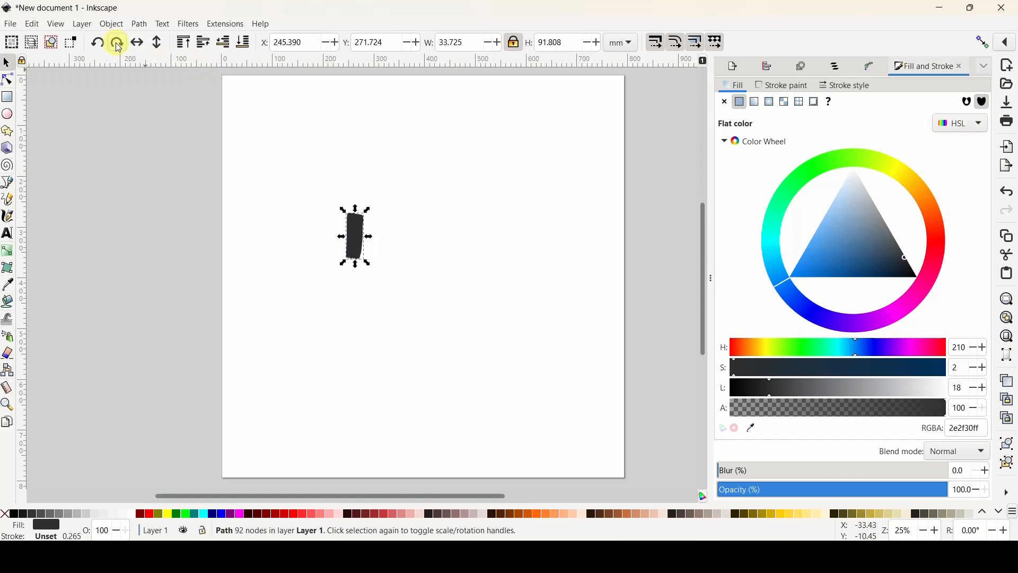
pyautogui.moveTo(367, 263); pyautogui.dragTo(503, 440)
pyautogui.moveTo(398, 334); pyautogui.dragTo(319, 258)
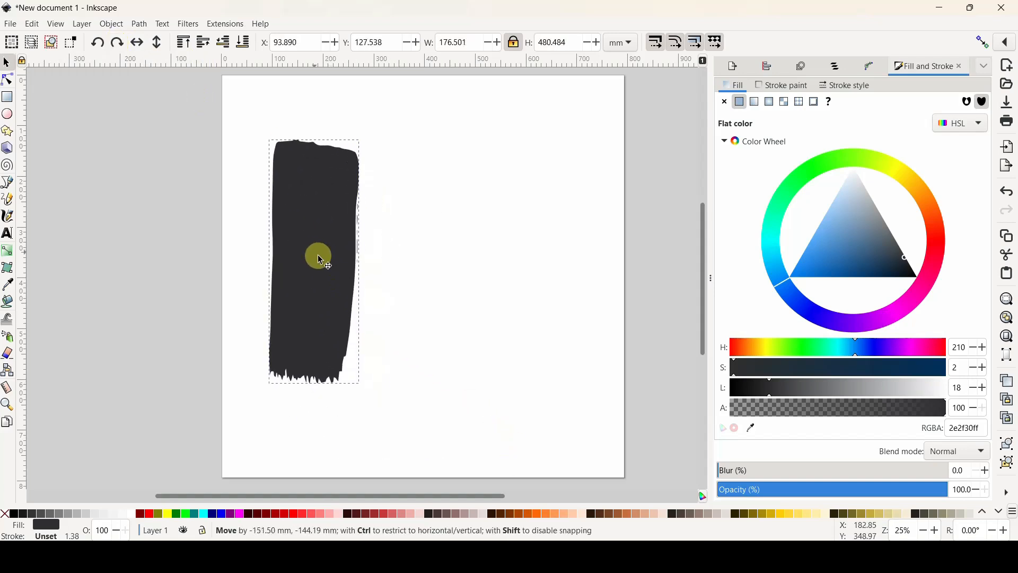
pyautogui.moveTo(361, 386); pyautogui.dragTo(421, 445)
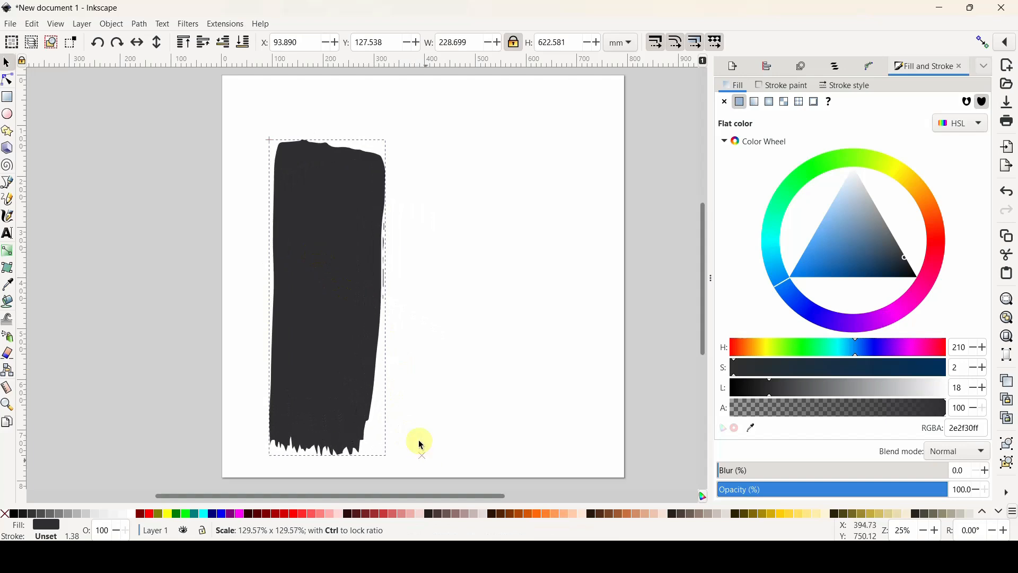
pyautogui.moveTo(325, 287); pyautogui.dragTo(321, 267)
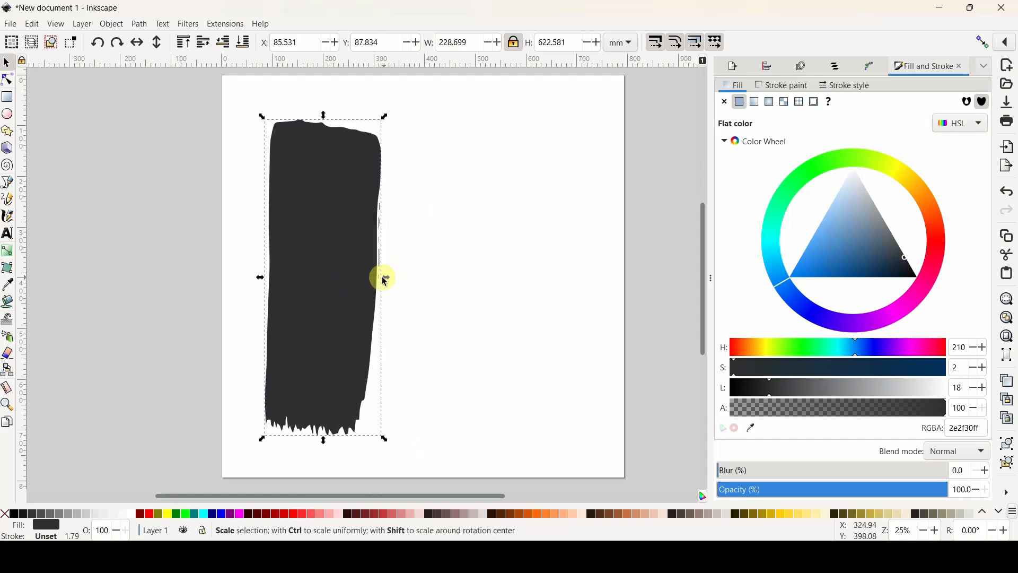
pyautogui.moveTo(385, 280); pyautogui.dragTo(371, 278)
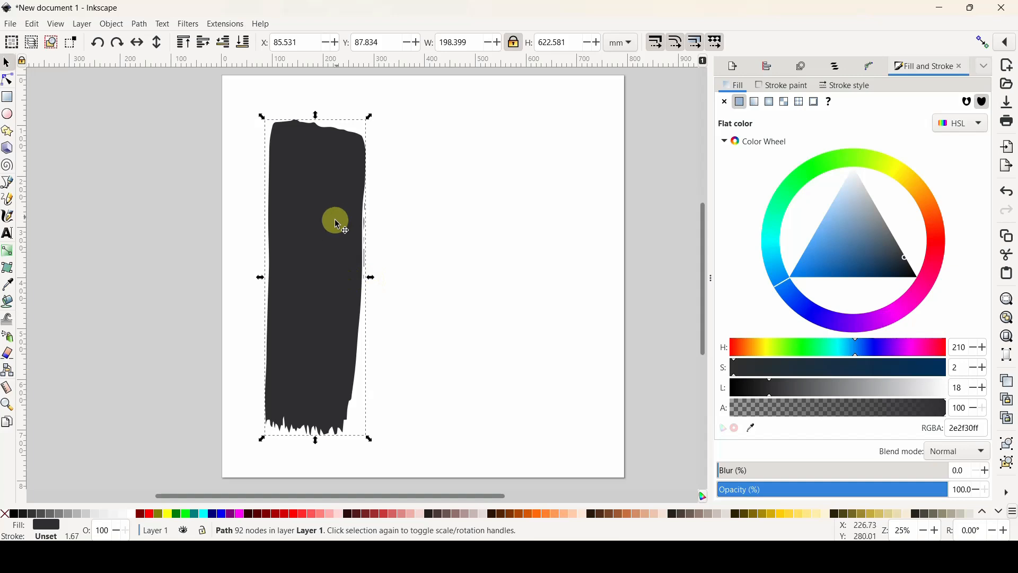
# Duplicate the brush stroke twice to form a side-by-side row of three, and flip the middle stroke horizontally
pyautogui.rightClick(326, 241)
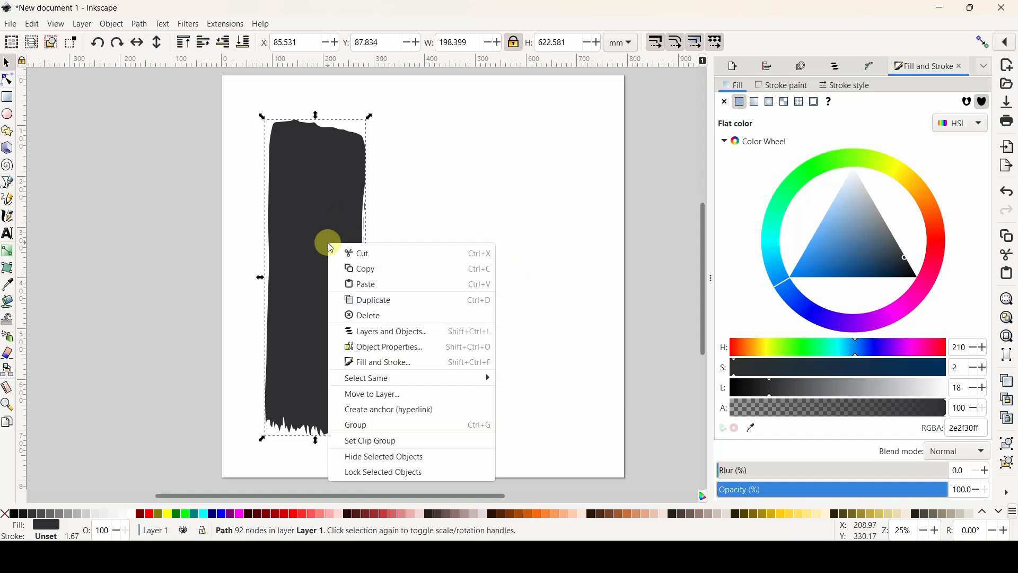
pyautogui.click(361, 298)
pyautogui.moveTo(334, 283); pyautogui.dragTo(532, 303)
pyautogui.rightClick(446, 290)
pyautogui.click(477, 343)
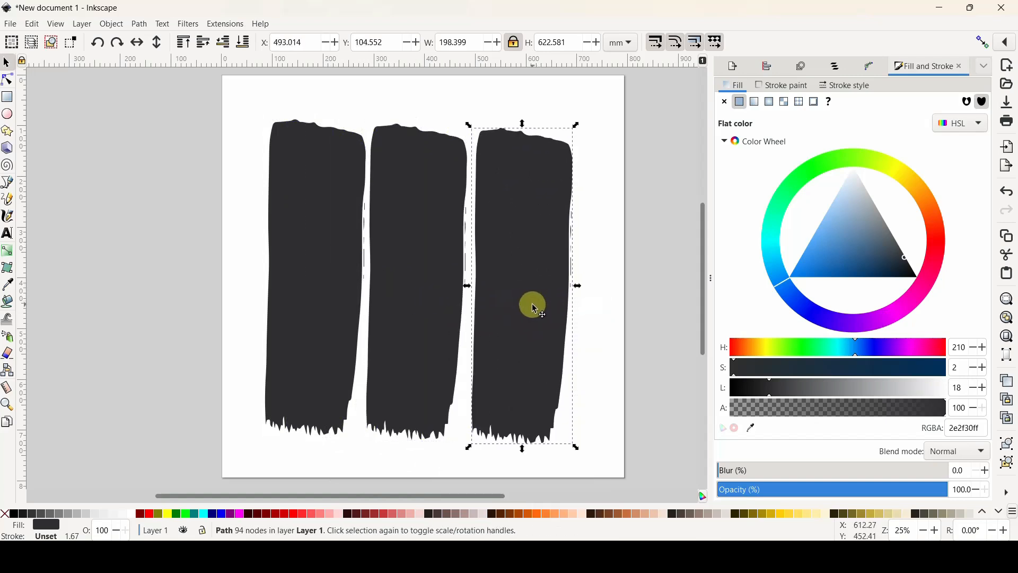
pyautogui.click(427, 338)
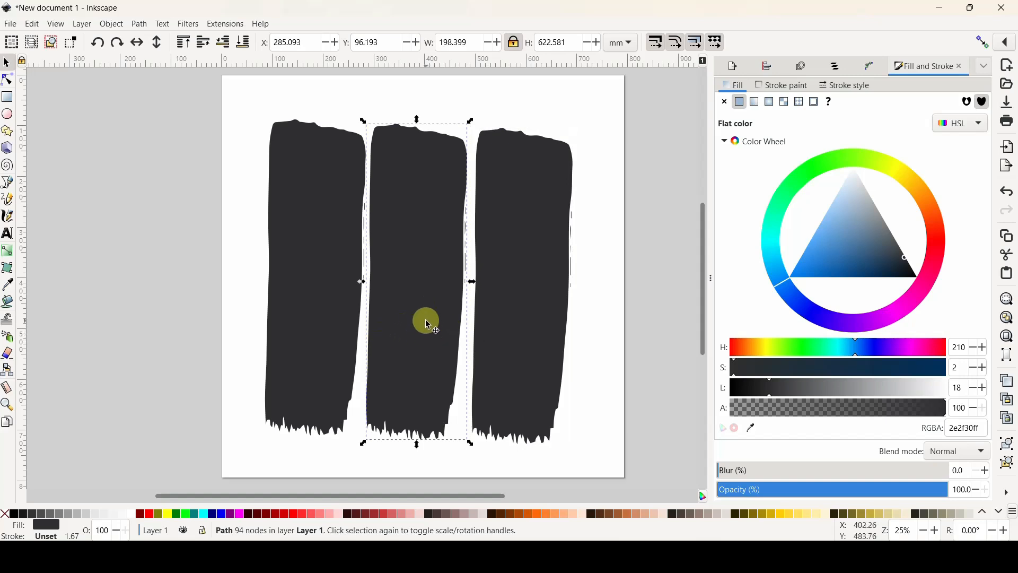
pyautogui.click(139, 44)
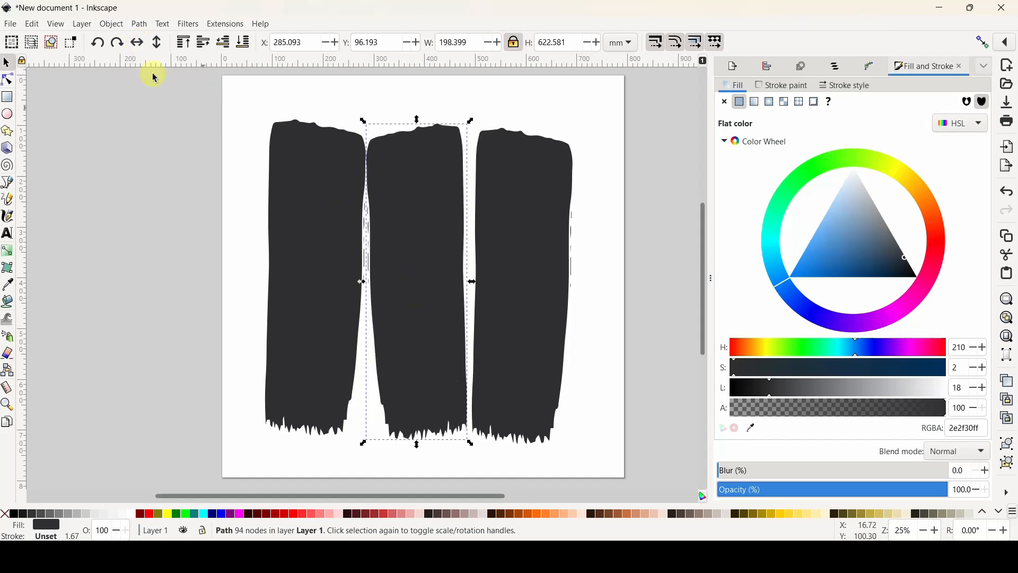
# Flip the middle stroke horizontally again, and rotate the left and middle strokes slightly counterclockwise so they stand upright
pyautogui.click(136, 43)
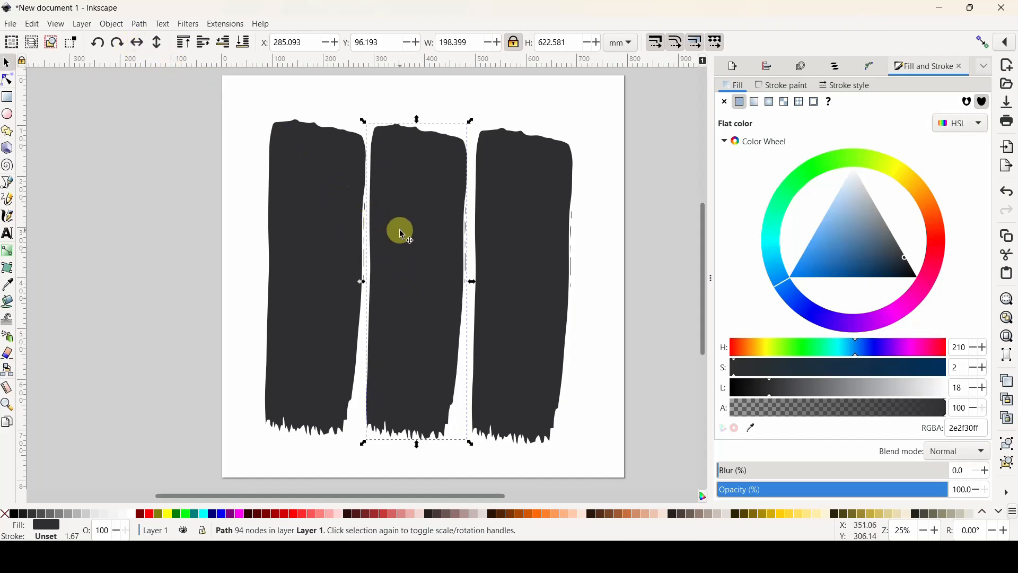
pyautogui.click(337, 242)
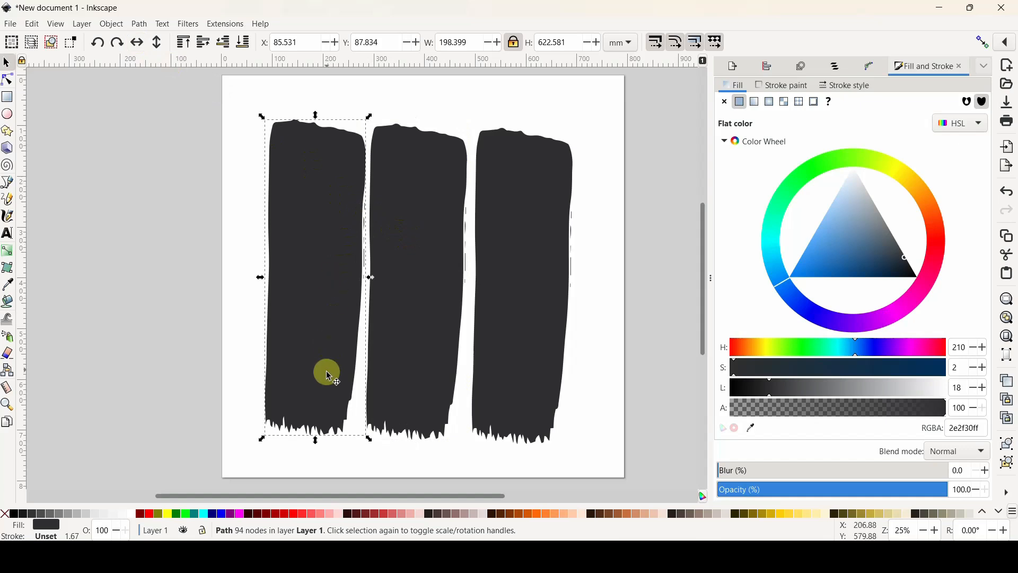
pyautogui.click(318, 404)
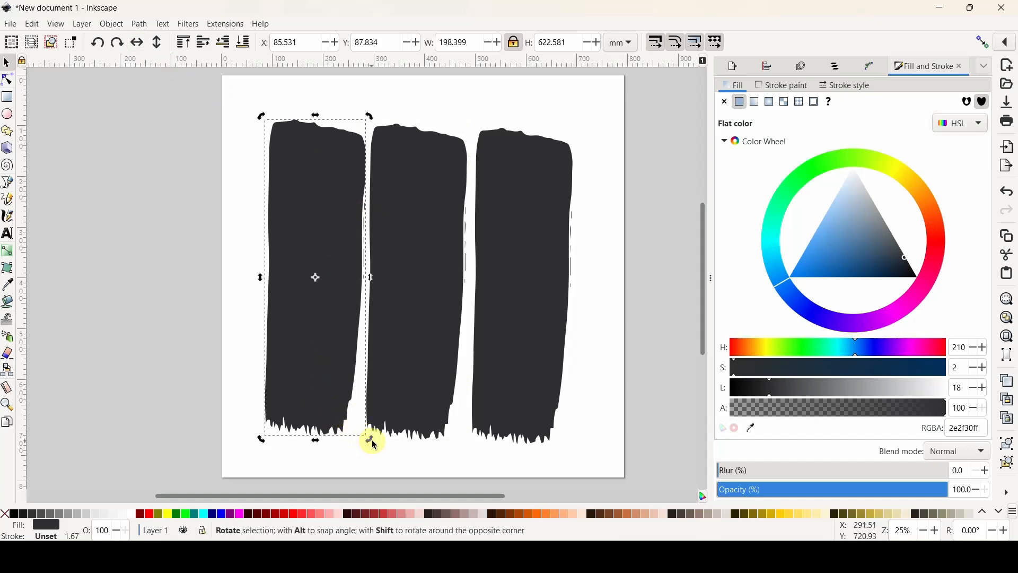
pyautogui.moveTo(370, 439); pyautogui.dragTo(380, 435)
pyautogui.click(418, 358)
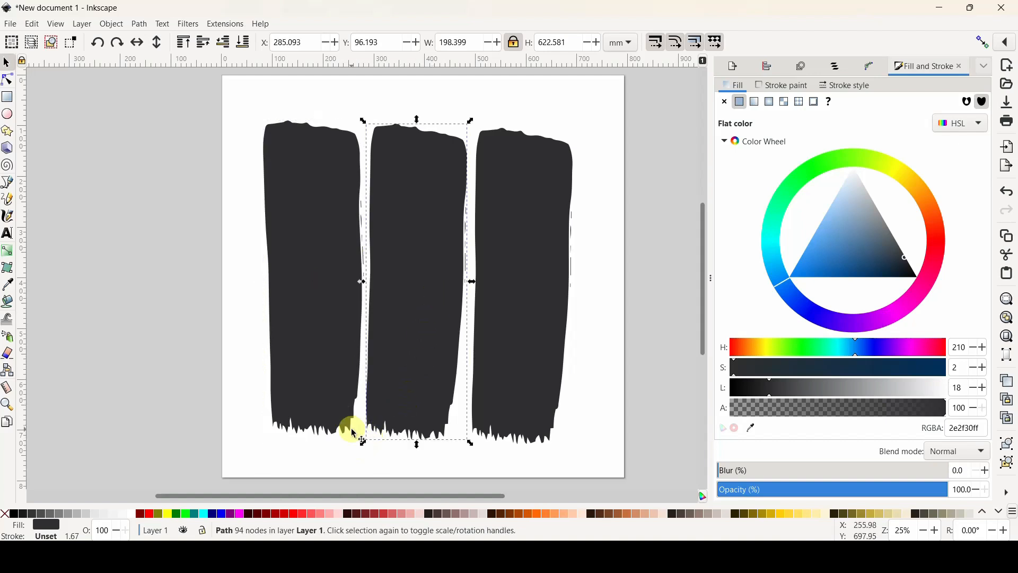
pyautogui.click(425, 378)
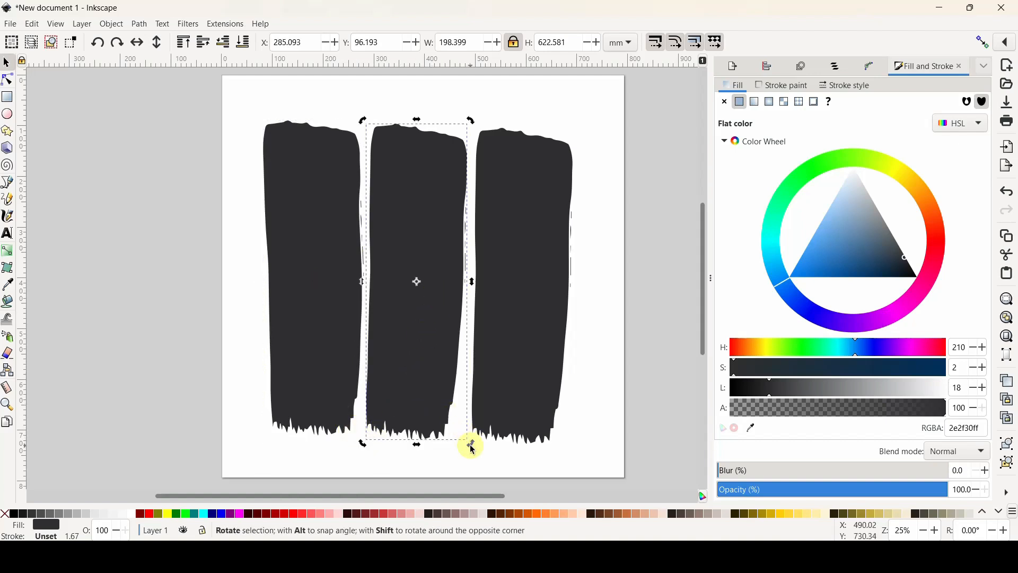
pyautogui.moveTo(471, 443); pyautogui.dragTo(479, 450)
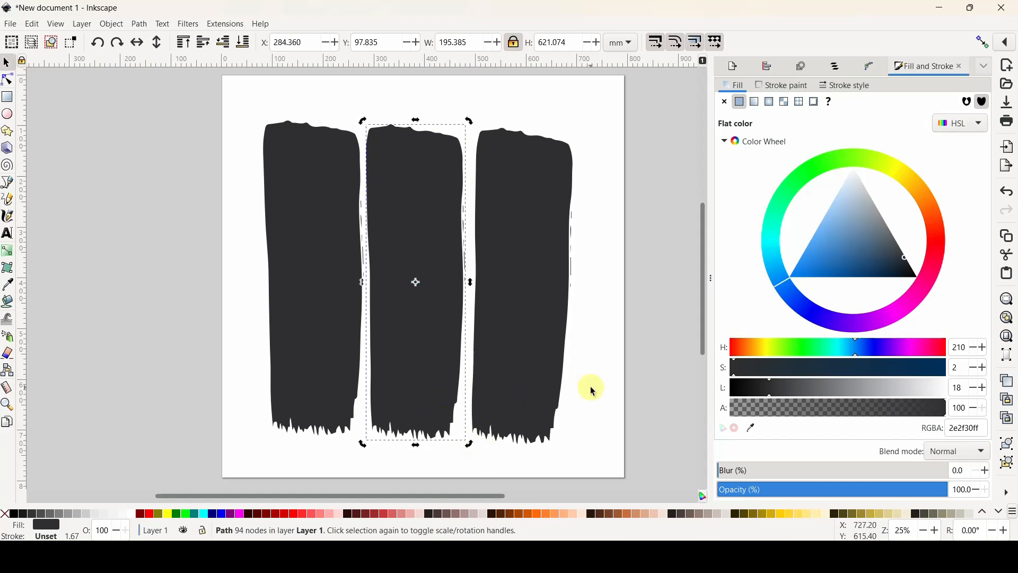
# Rotate the right stroke slightly counterclockwise to about 194 mm by 621 mm overall, and flip it horizontally
pyautogui.click(539, 390)
pyautogui.doubleClick(540, 389)
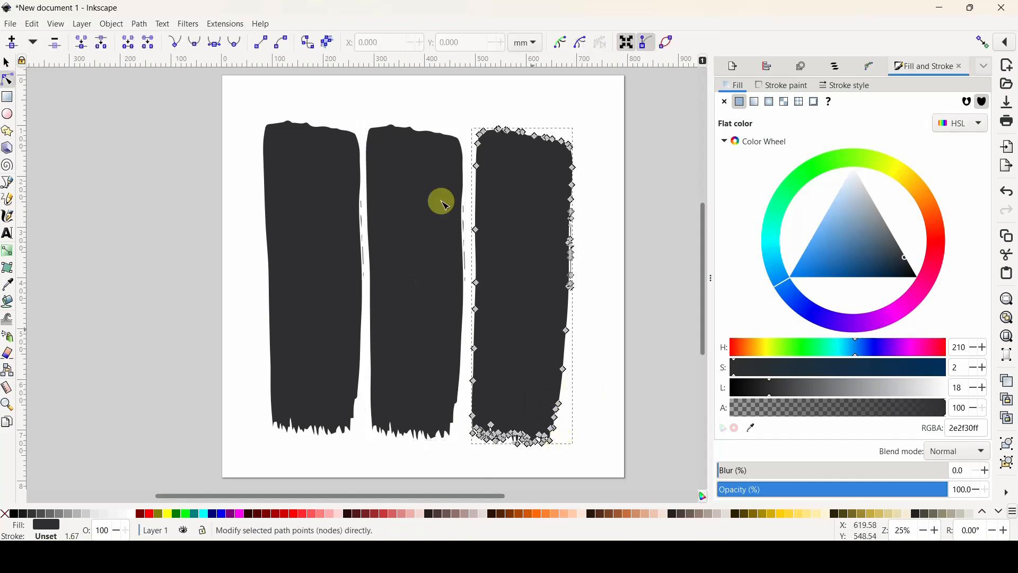
pyautogui.click(6, 63)
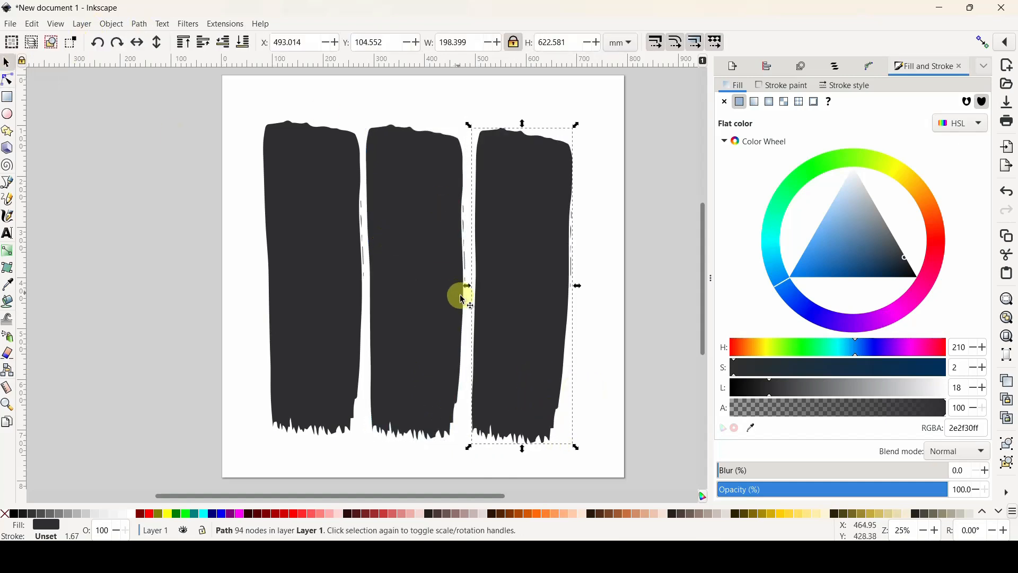
pyautogui.click(523, 310)
pyautogui.moveTo(579, 445); pyautogui.dragTo(581, 448)
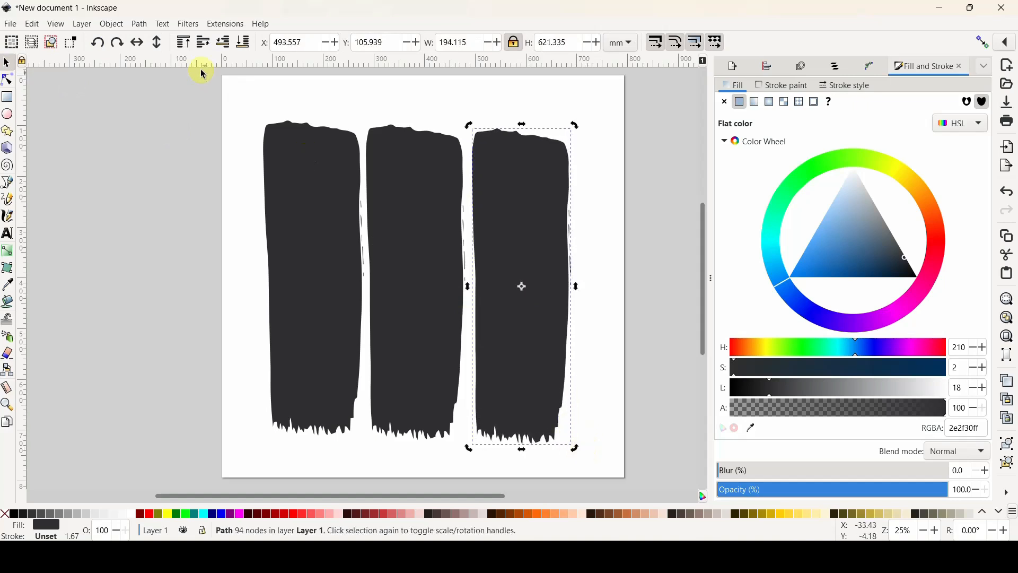
pyautogui.click(147, 48)
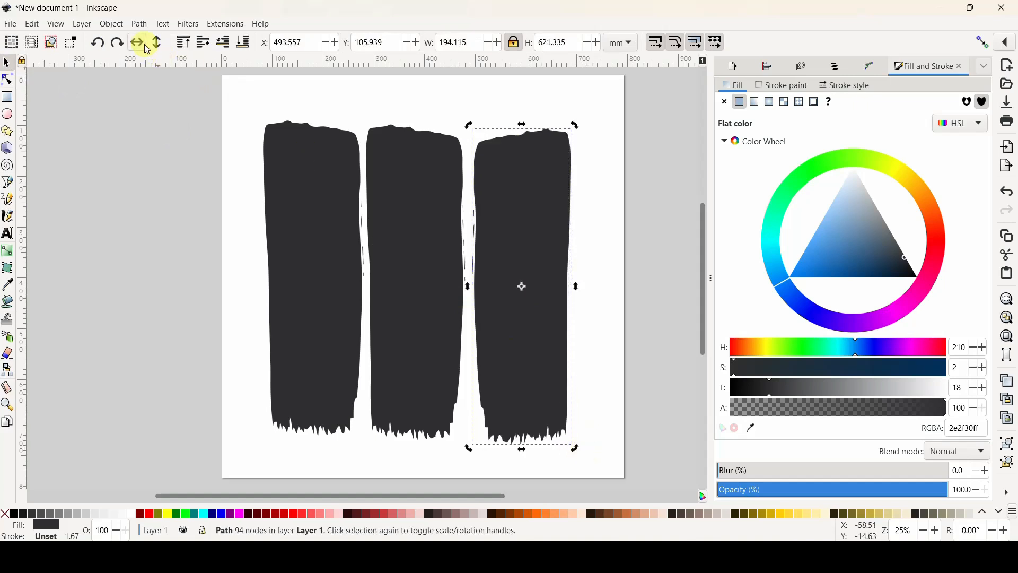
# Swap the middle and right strokes so the flipped one sits in the center, and even out the spacing of the row
pyautogui.moveTo(398, 250)
pyautogui.mouseDown()
pyautogui.moveTo(553, 254)
pyautogui.moveTo(383, 253)
pyautogui.mouseUp()
pyautogui.moveTo(541, 248); pyautogui.dragTo(491, 239)
pyautogui.moveTo(419, 250); pyautogui.dragTo(417, 255)
pyautogui.moveTo(510, 237); pyautogui.dragTo(507, 237)
pyautogui.moveTo(340, 293); pyautogui.dragTo(339, 290)
pyautogui.click(651, 296)
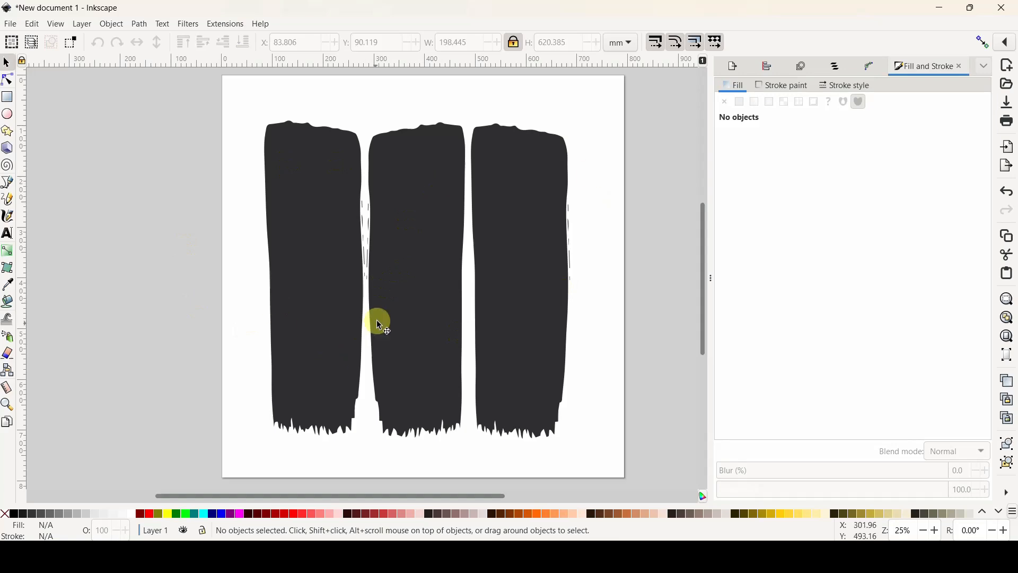
# Import the valentine cow PNG from the Desktop into the document
pyautogui.click(10, 24)
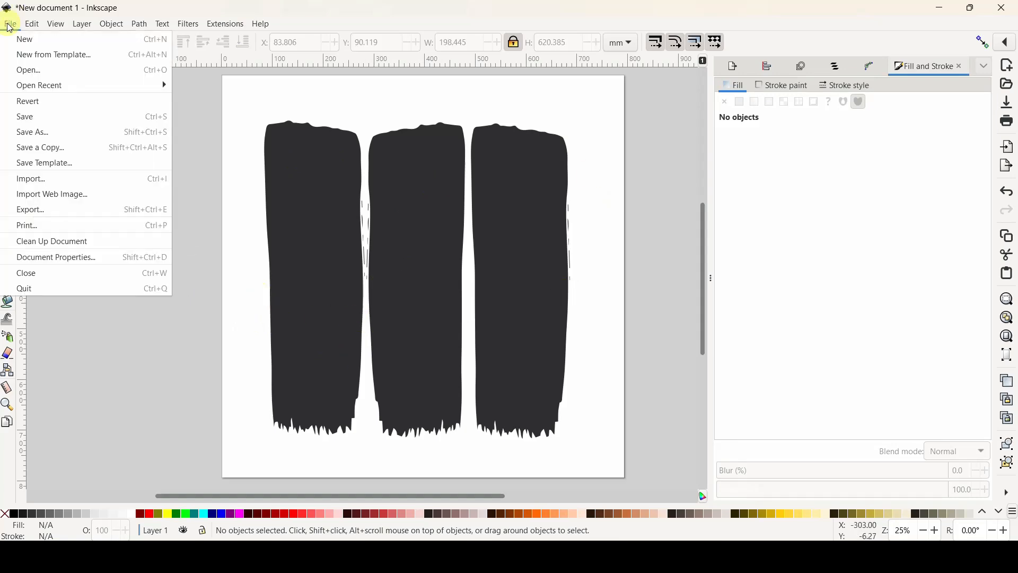
pyautogui.click(29, 179)
pyautogui.click(454, 180)
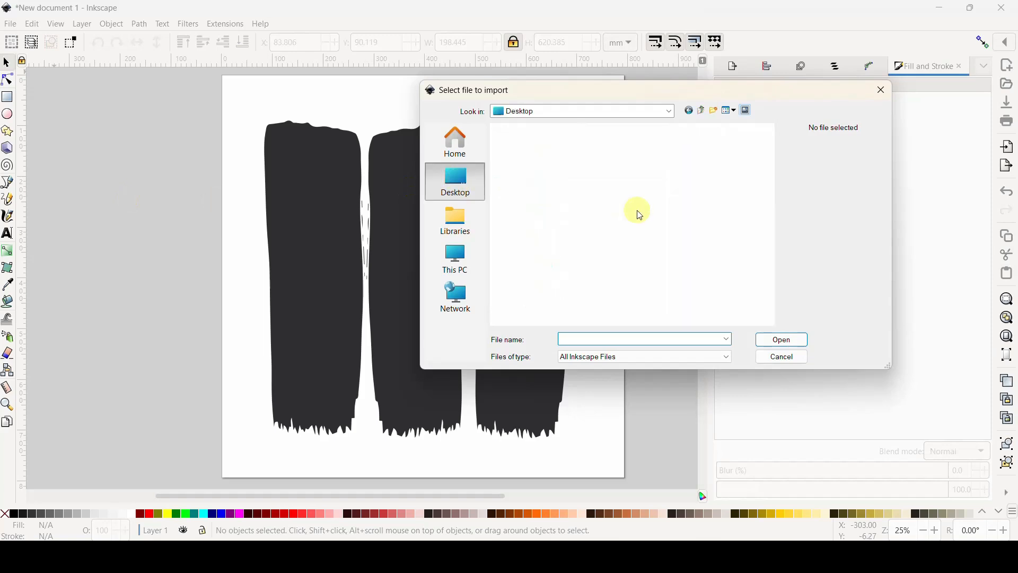
pyautogui.scroll(-5, 641, 214)
pyautogui.click(636, 204)
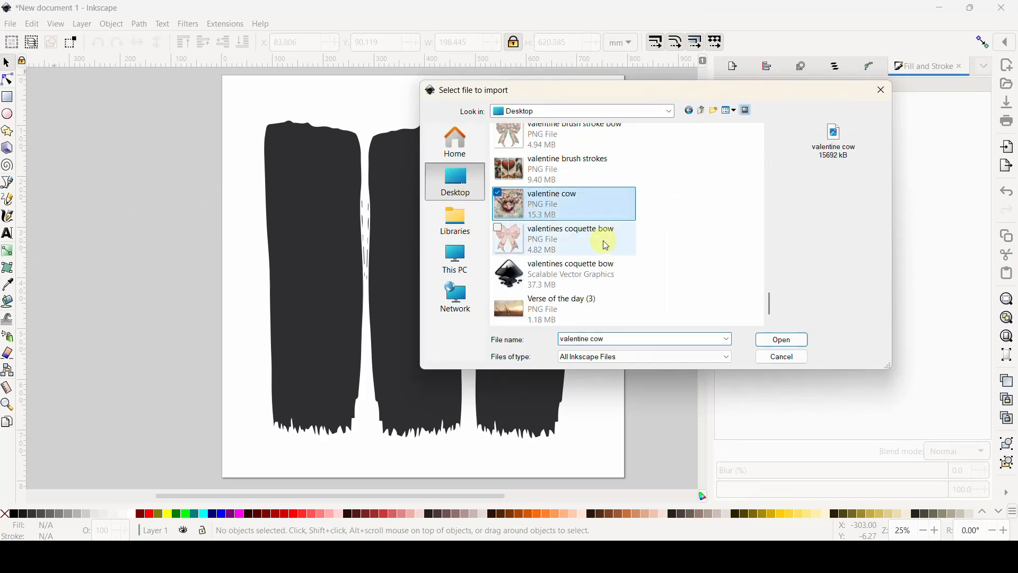
pyautogui.click(783, 340)
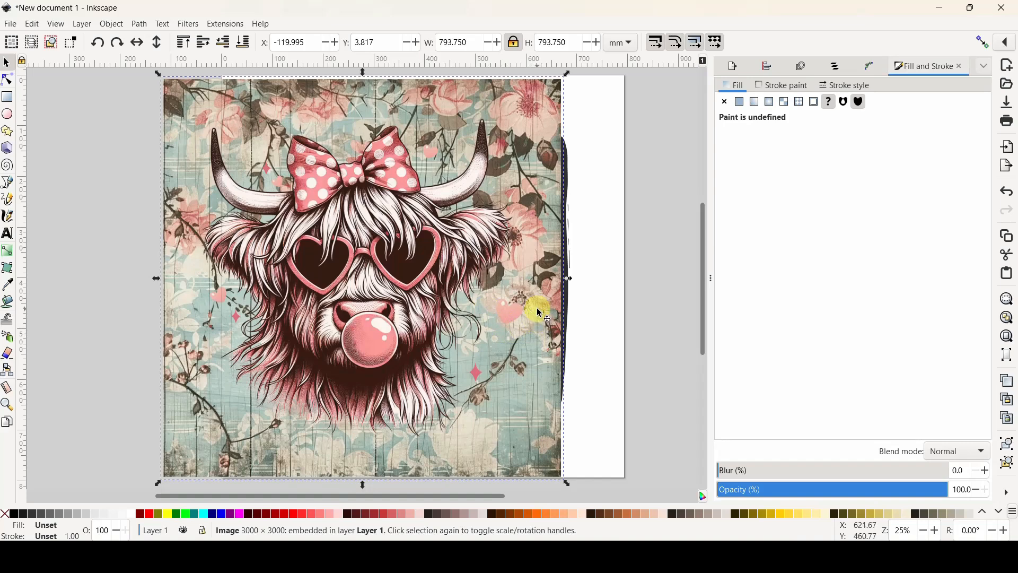
# Shrink the cow image to about 611 mm square and move it left, clear of most of the brush strokes
pyautogui.moveTo(541, 313)
pyautogui.mouseDown()
pyautogui.moveTo(450, 330)
pyautogui.moveTo(459, 327)
pyautogui.mouseUp()
pyautogui.moveTo(484, 90)
pyautogui.mouseDown()
pyautogui.moveTo(444, 143)
pyautogui.moveTo(393, 182)
pyautogui.mouseUp()
pyautogui.moveTo(334, 358)
pyautogui.mouseDown()
pyautogui.moveTo(285, 306)
pyautogui.moveTo(333, 317)
pyautogui.moveTo(284, 310)
pyautogui.mouseUp()
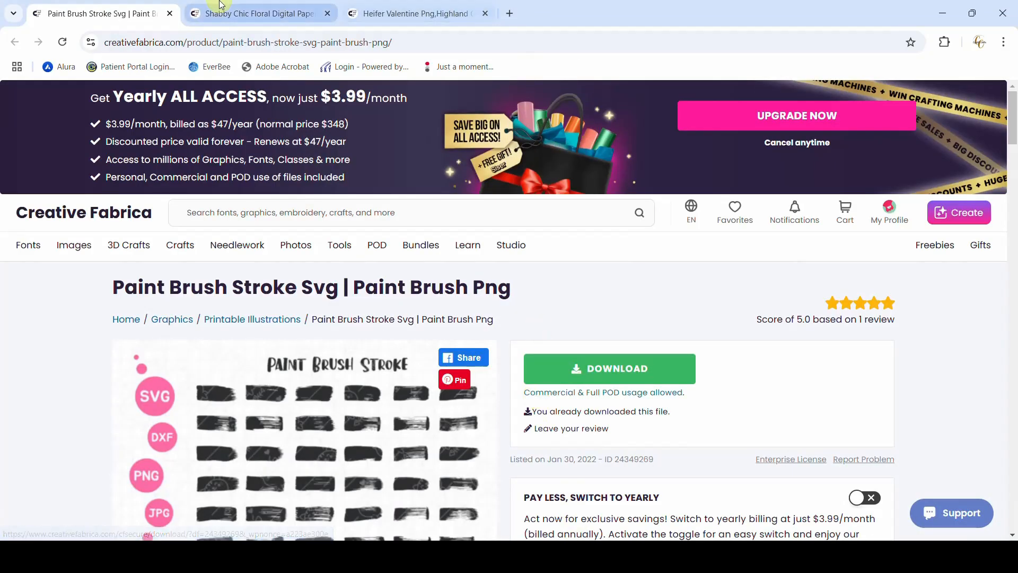
# Switch to the browser to examine the Shabby Chic Floral Digital Paper Pack and Heifer Valentine Png product pages, and return to Inkscape
pyautogui.click(228, 13)
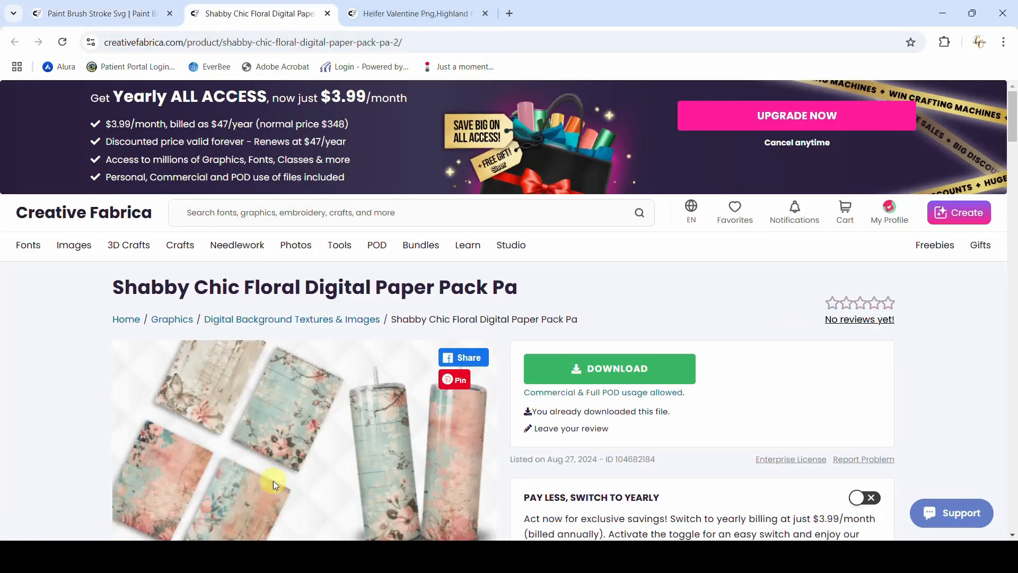
pyautogui.click(386, 14)
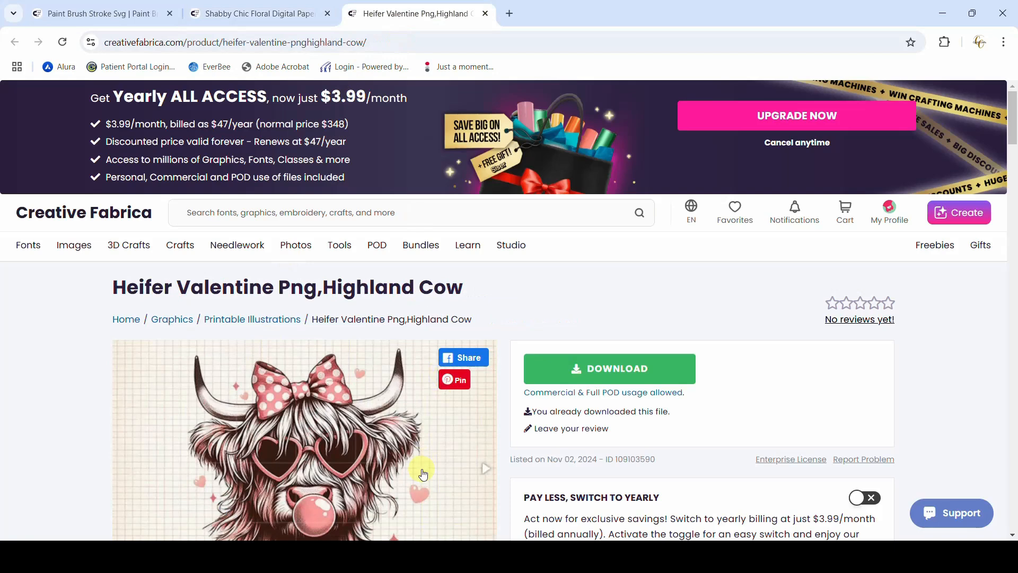
pyautogui.scroll(-1, 423, 474)
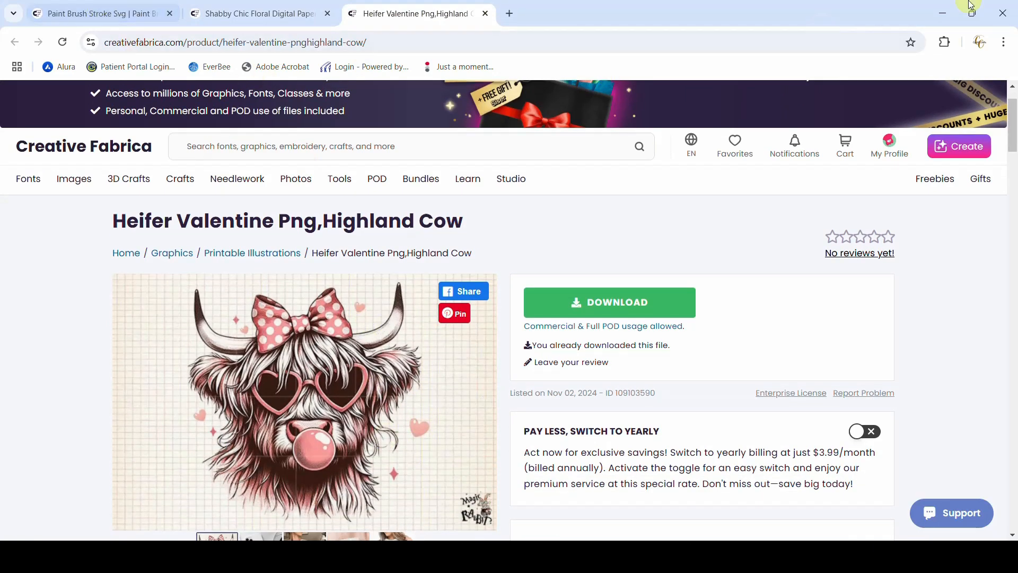
pyautogui.click(939, 16)
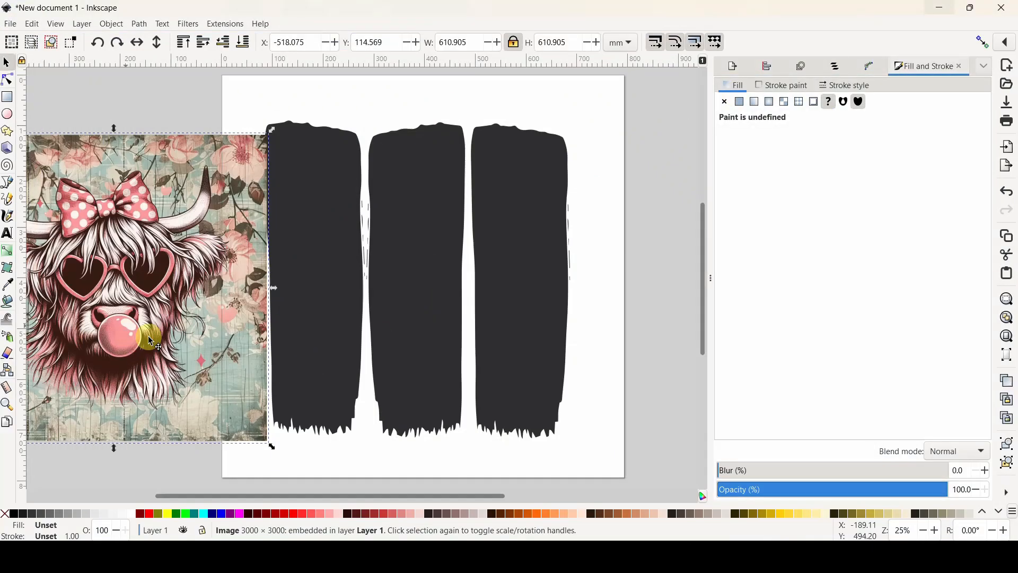
# Enlarge the cow image to about 677 mm square over the three brush strokes, and send it behind them
pyautogui.moveTo(126, 334); pyautogui.dragTo(280, 366)
pyautogui.moveTo(302, 410); pyautogui.dragTo(188, 370)
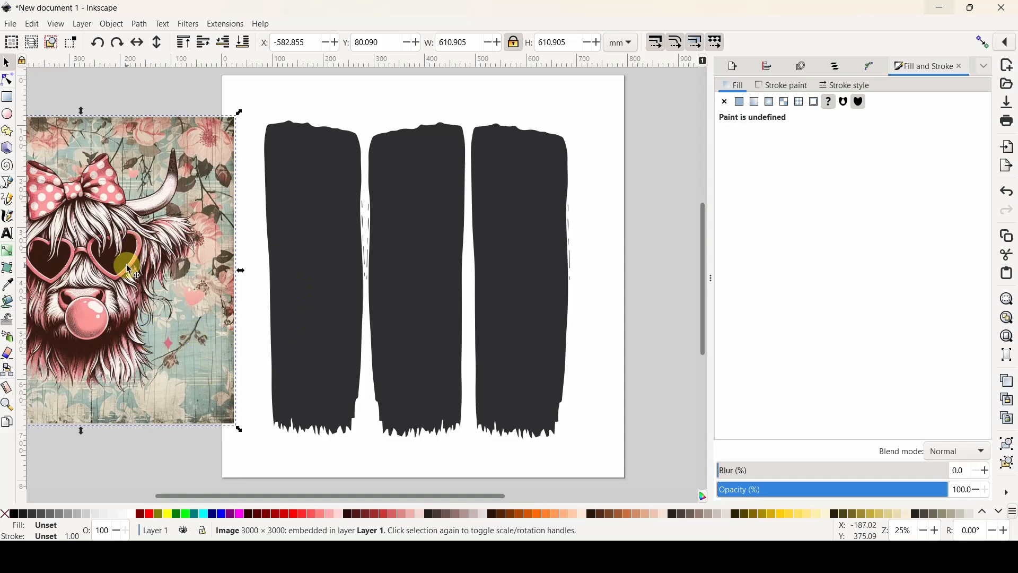
pyautogui.moveTo(129, 257); pyautogui.dragTo(466, 272)
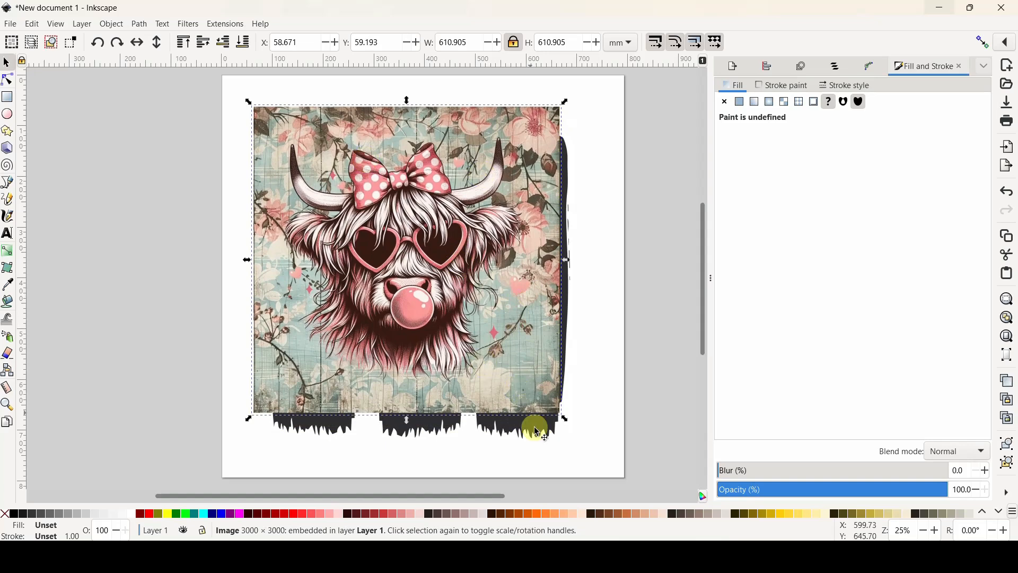
pyautogui.moveTo(566, 420); pyautogui.dragTo(599, 452)
pyautogui.moveTo(487, 316); pyautogui.dragTo(488, 316)
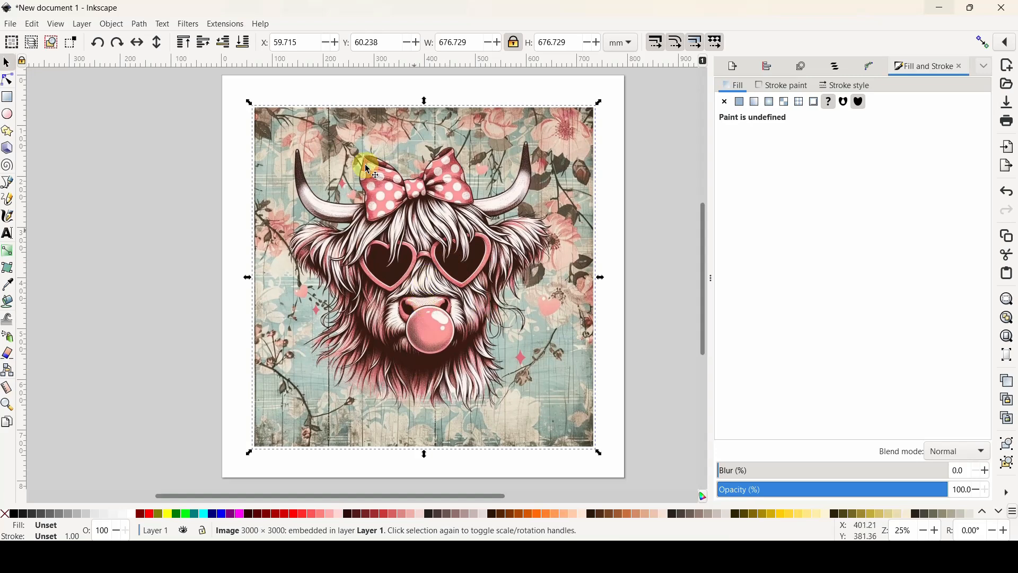
pyautogui.click(244, 42)
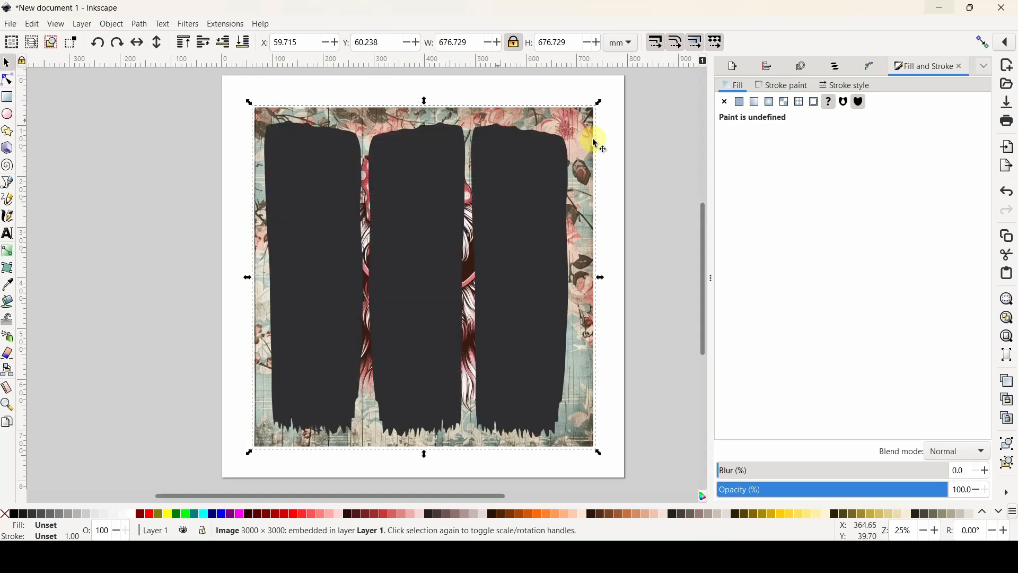
# Group the three brush strokes into one object
pyautogui.click(532, 248)
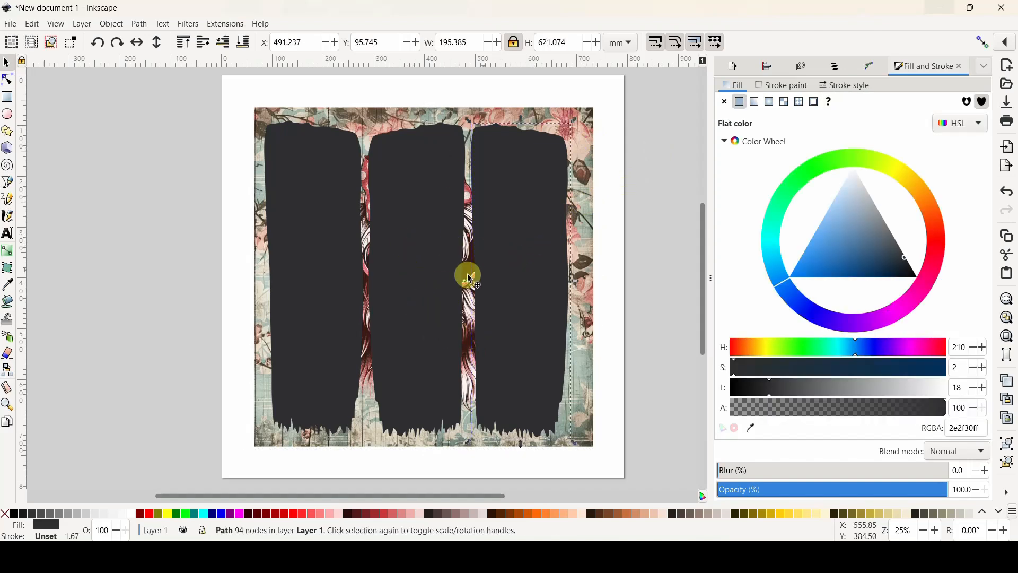
pyautogui.keyDown('shift'); pyautogui.click(431, 286); pyautogui.keyUp('shift')
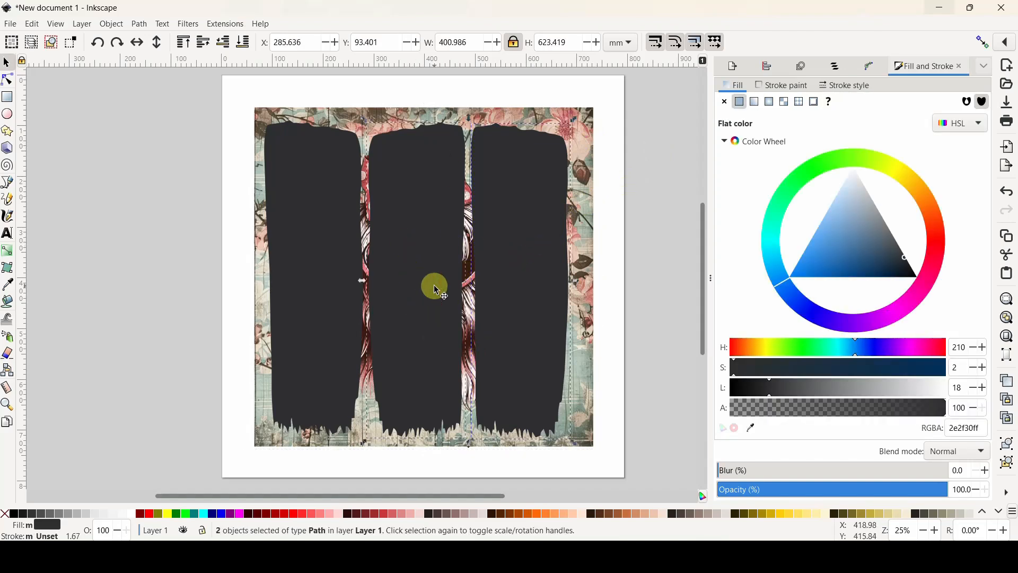
pyautogui.keyDown('shift'); pyautogui.click(319, 279); pyautogui.keyUp('shift')
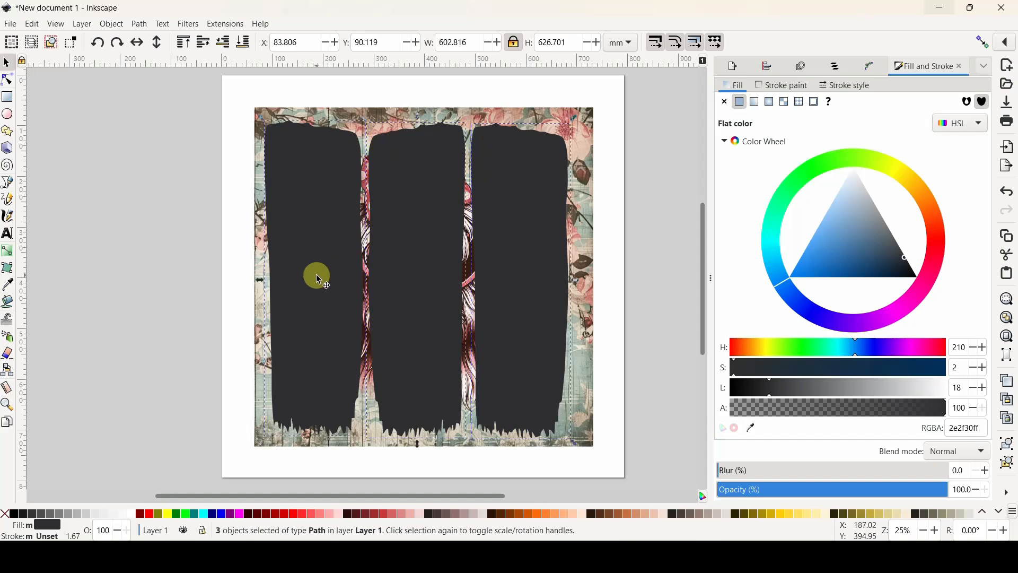
pyautogui.rightClick(319, 280)
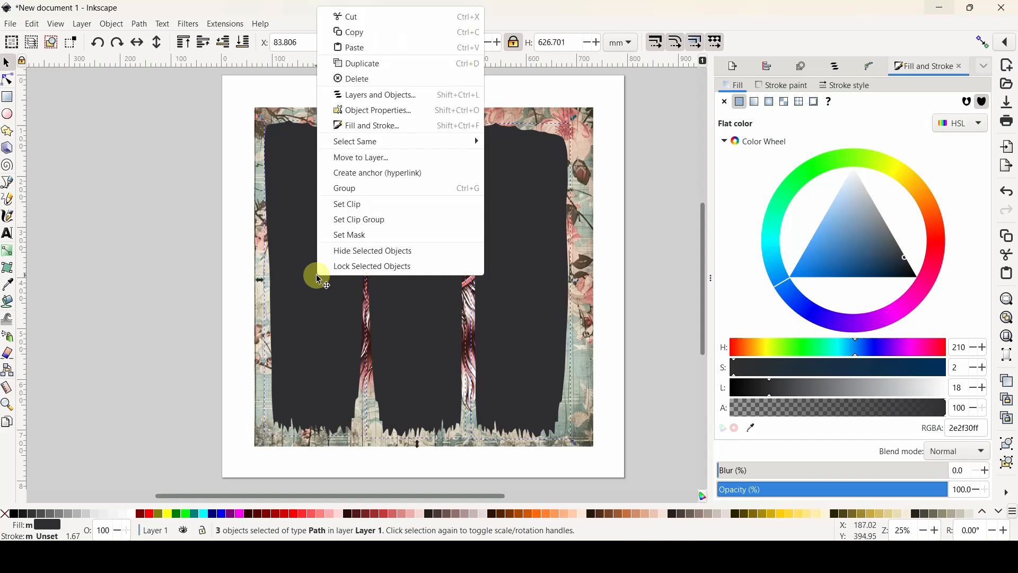
pyautogui.click(340, 189)
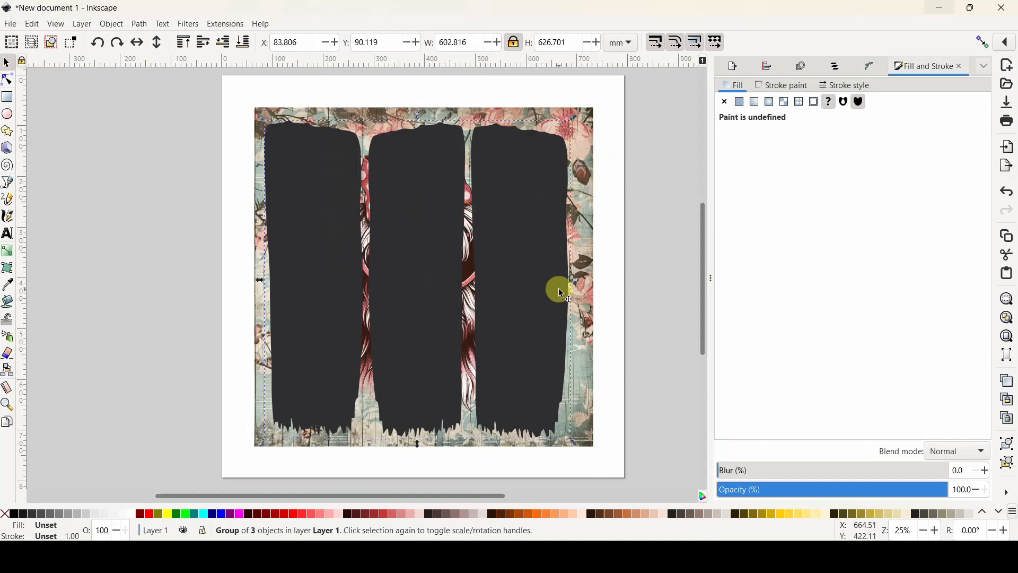
pyautogui.click(649, 351)
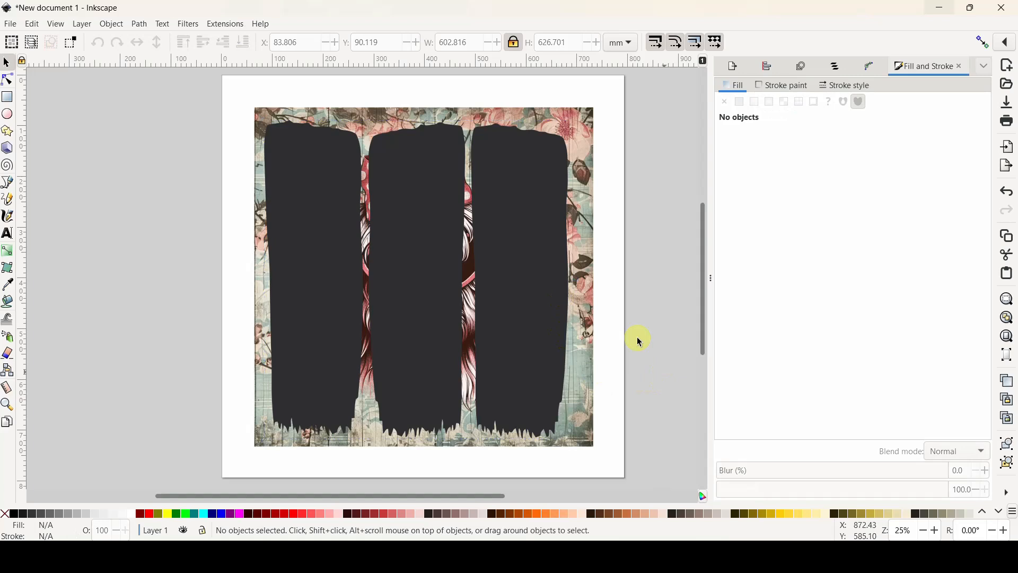
# Lower the opacity of the grouped brush strokes to about 53% to see the cow image beneath them
pyautogui.click(537, 317)
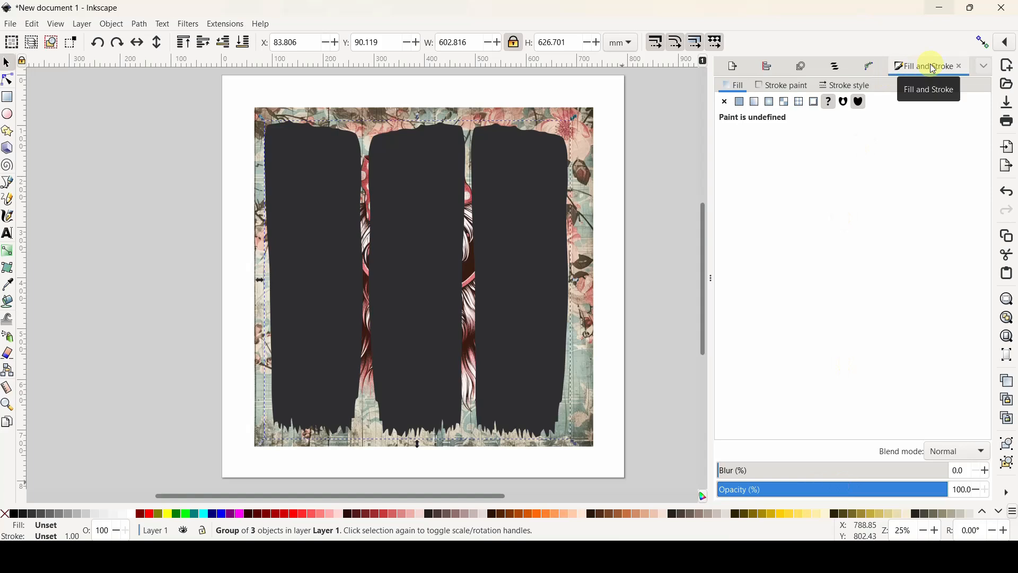
pyautogui.click(986, 67)
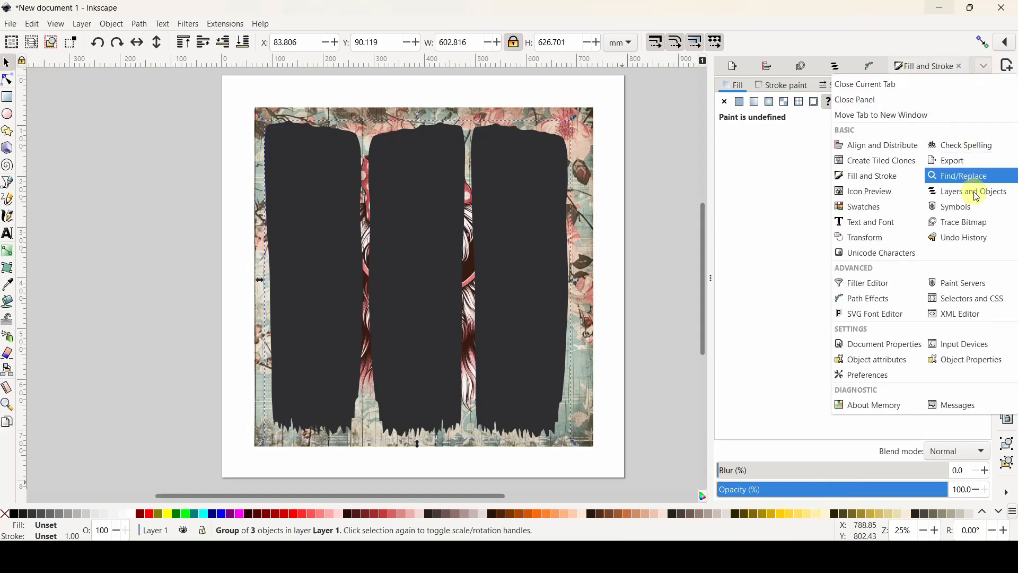
pyautogui.click(876, 180)
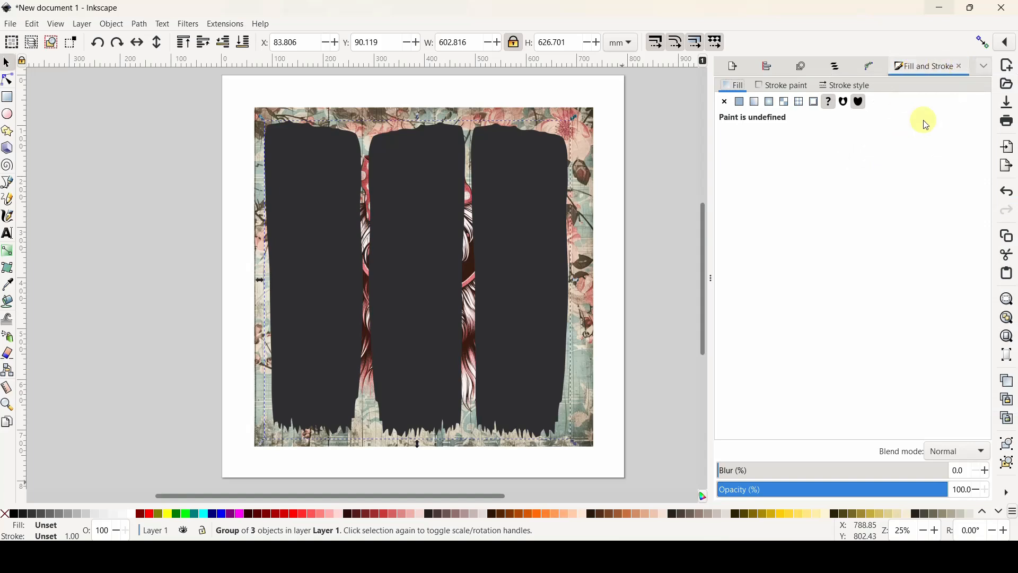
pyautogui.click(734, 67)
pyautogui.click(794, 67)
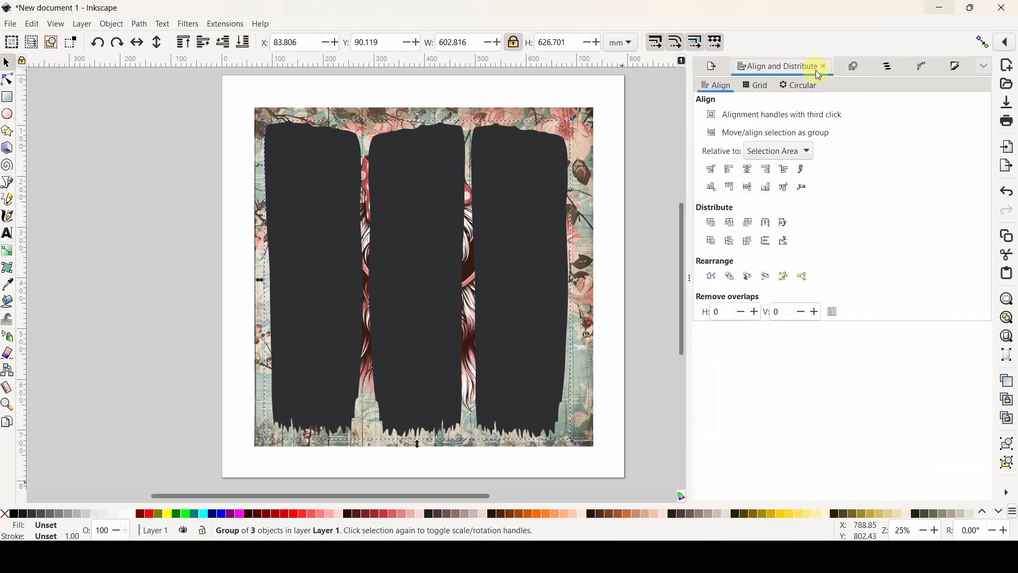
pyautogui.click(850, 68)
pyautogui.click(898, 68)
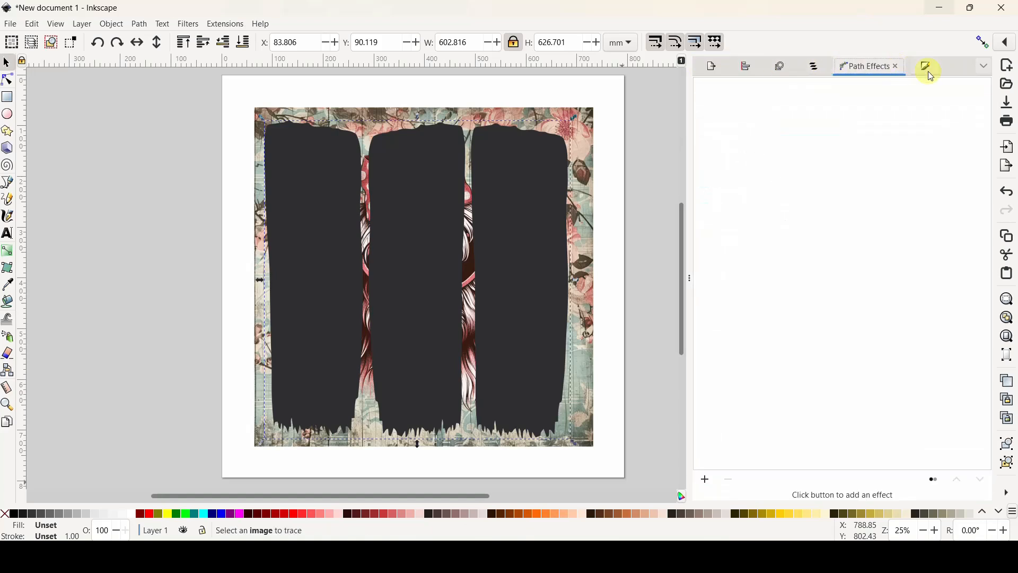
pyautogui.click(928, 67)
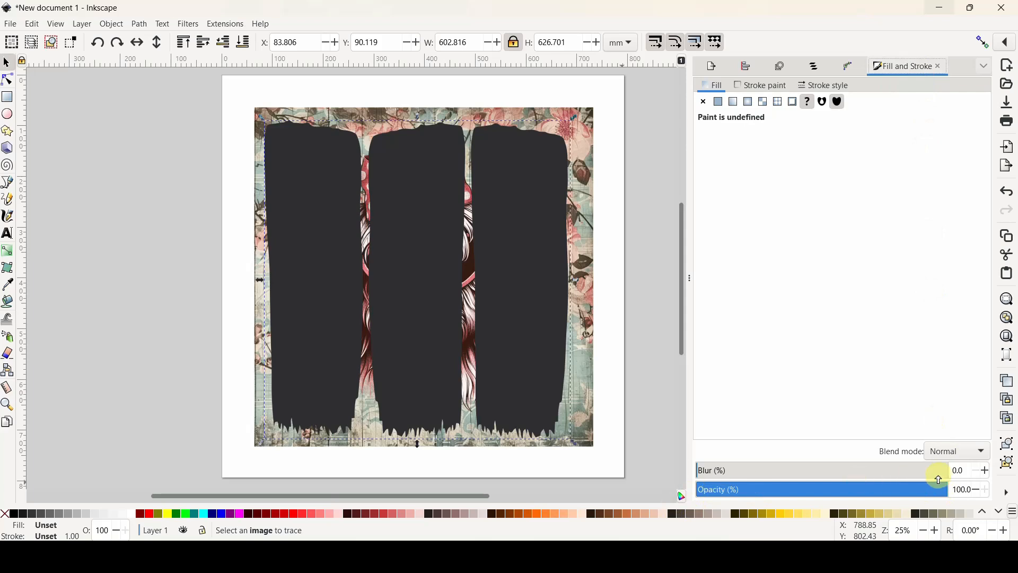
pyautogui.moveTo(944, 488); pyautogui.dragTo(830, 490)
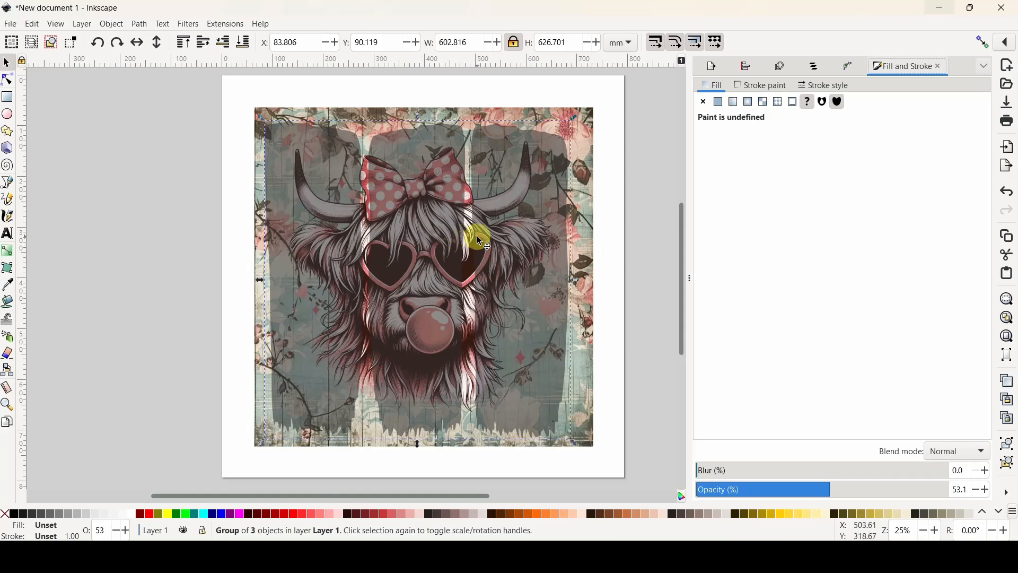
# Shrink the cow image to about 651 mm square and center the cow's face behind the three brush strokes
pyautogui.moveTo(572, 128)
pyautogui.mouseDown()
pyautogui.moveTo(594, 131)
pyautogui.moveTo(580, 123)
pyautogui.mouseUp()
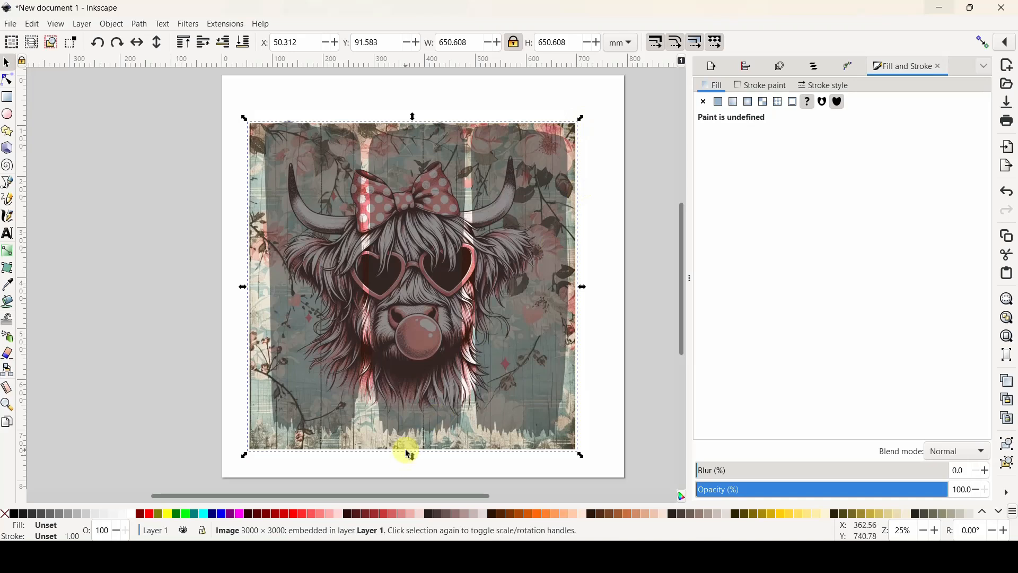
pyautogui.moveTo(403, 448); pyautogui.dragTo(415, 440)
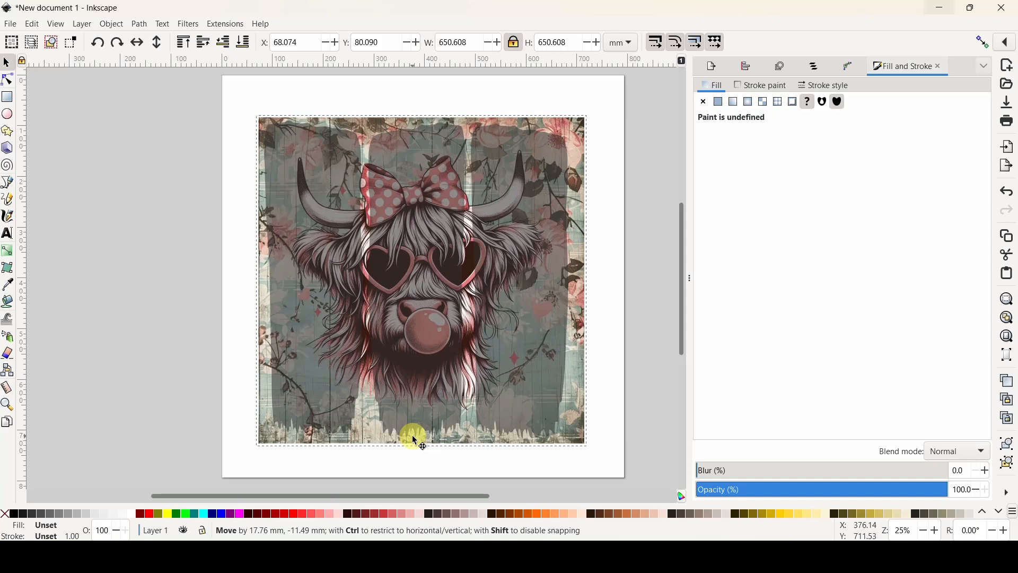
pyautogui.moveTo(415, 440); pyautogui.dragTo(422, 441)
pyautogui.click(657, 405)
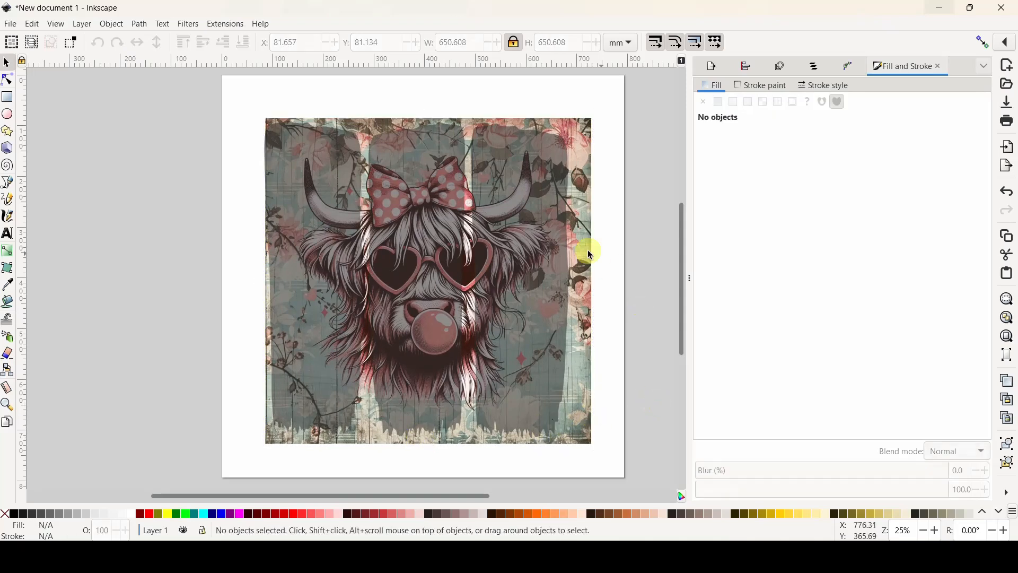
# Restore the brush stroke group's opacity to 100%
pyautogui.click(531, 268)
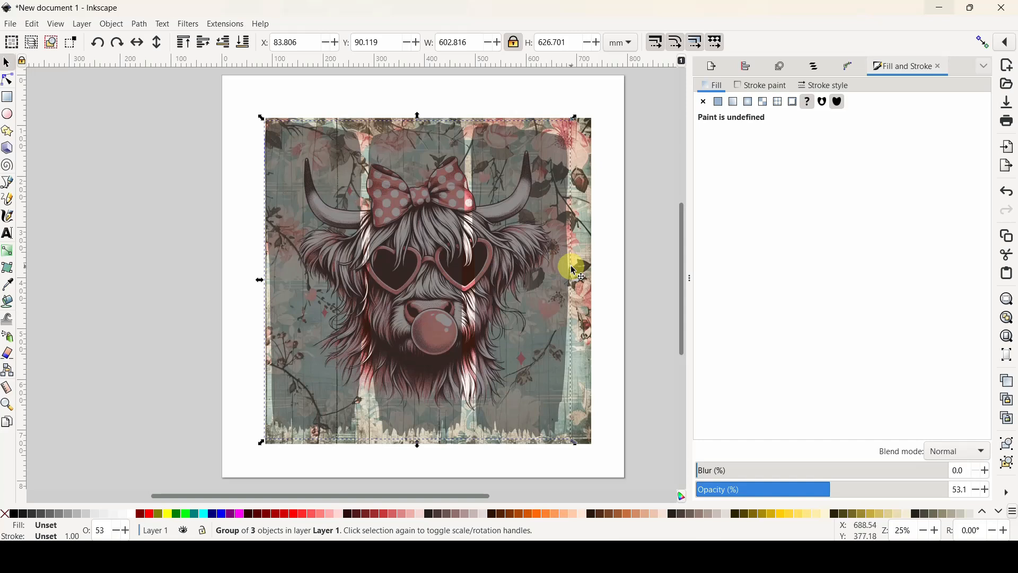
pyautogui.moveTo(832, 489); pyautogui.dragTo(970, 487)
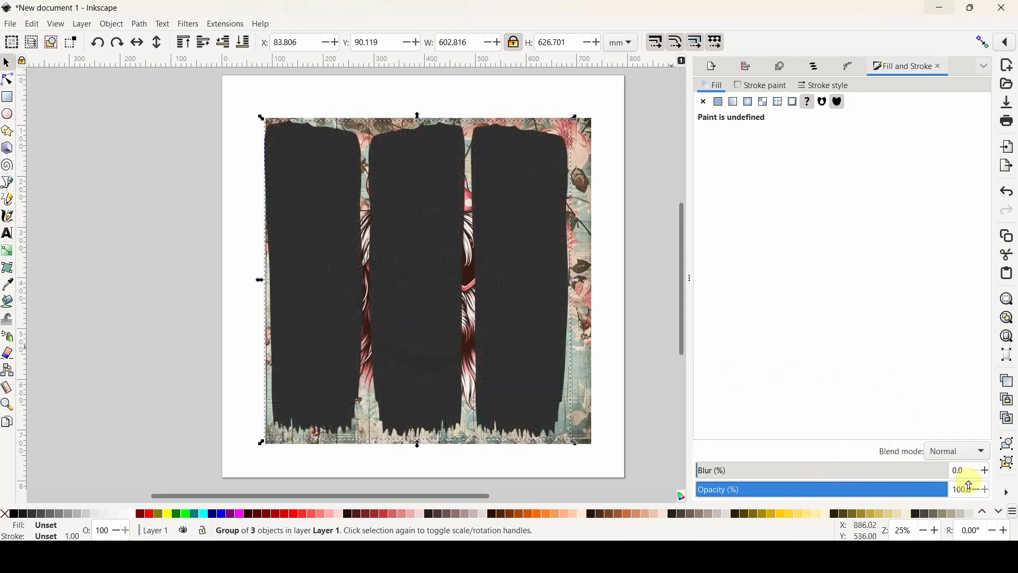
pyautogui.click(656, 345)
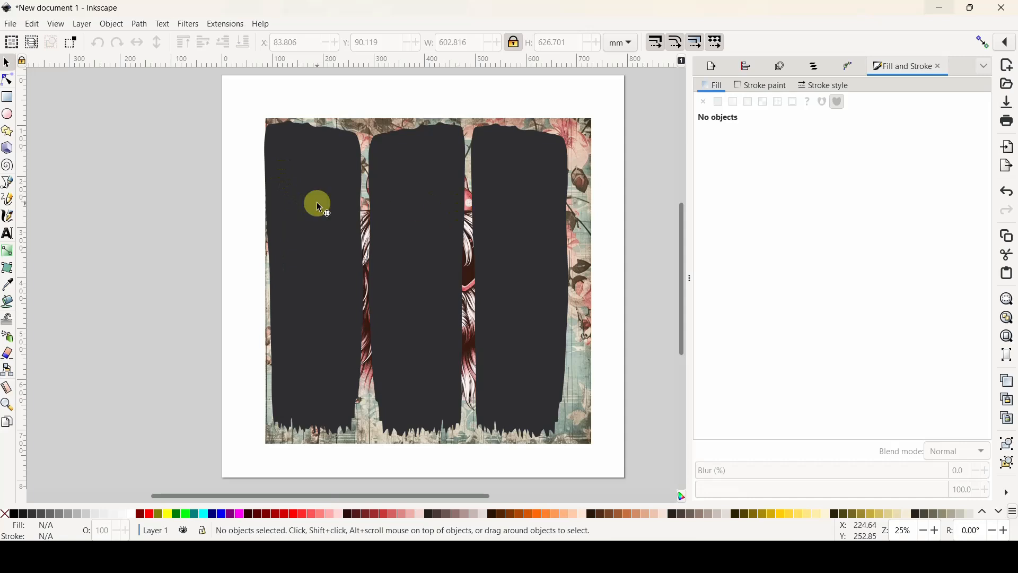
# Clip the cow image to the shape of the grouped brush strokes
pyautogui.click(314, 240)
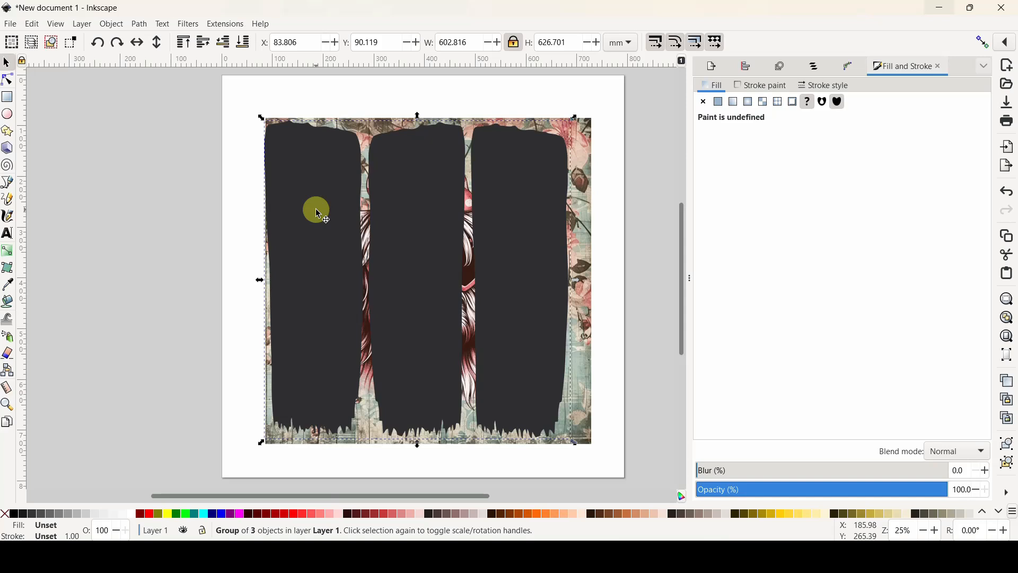
pyautogui.keyDown('shift'); pyautogui.click(591, 425); pyautogui.keyUp('shift')
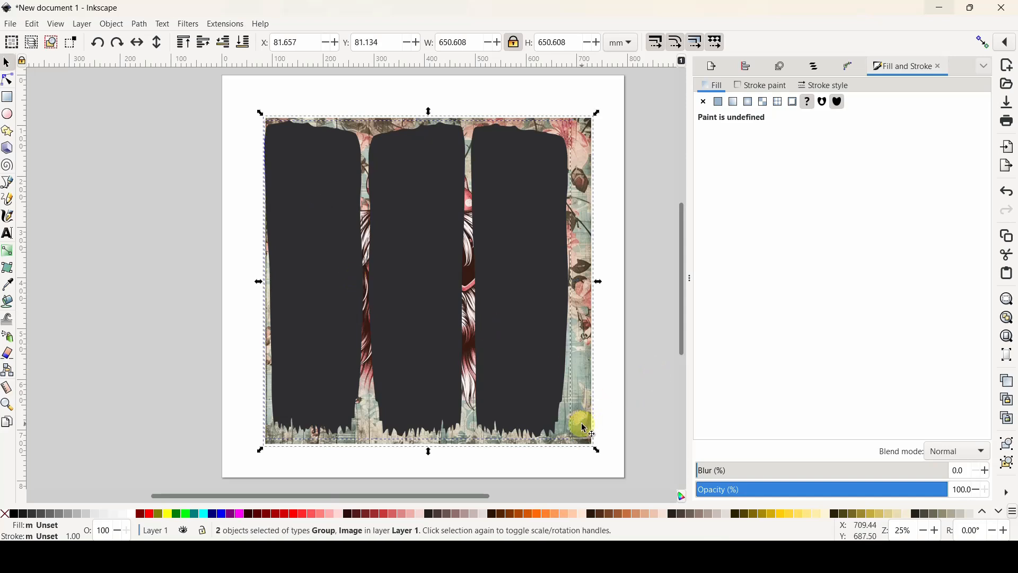
pyautogui.rightClick(544, 357)
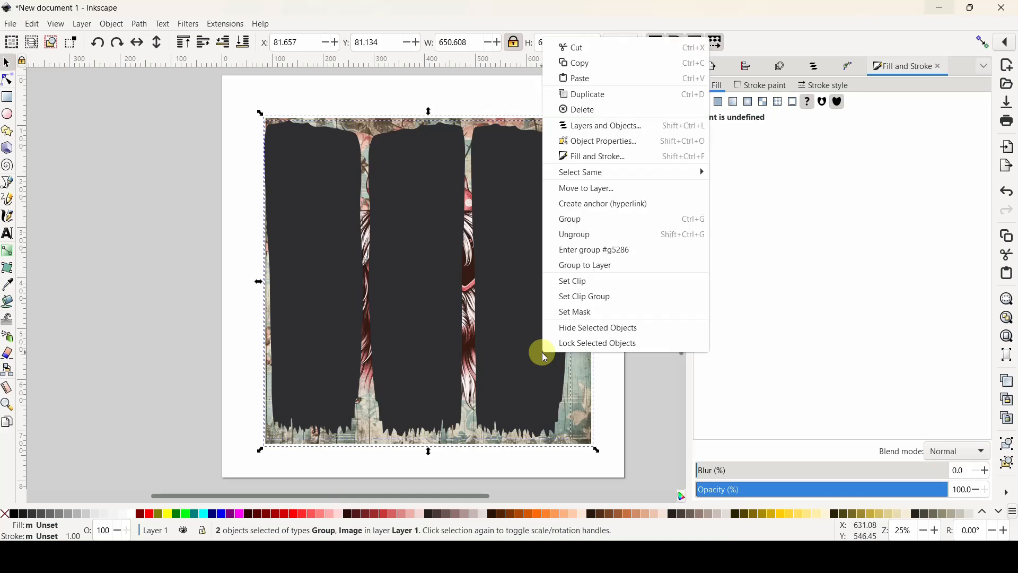
pyautogui.click(573, 281)
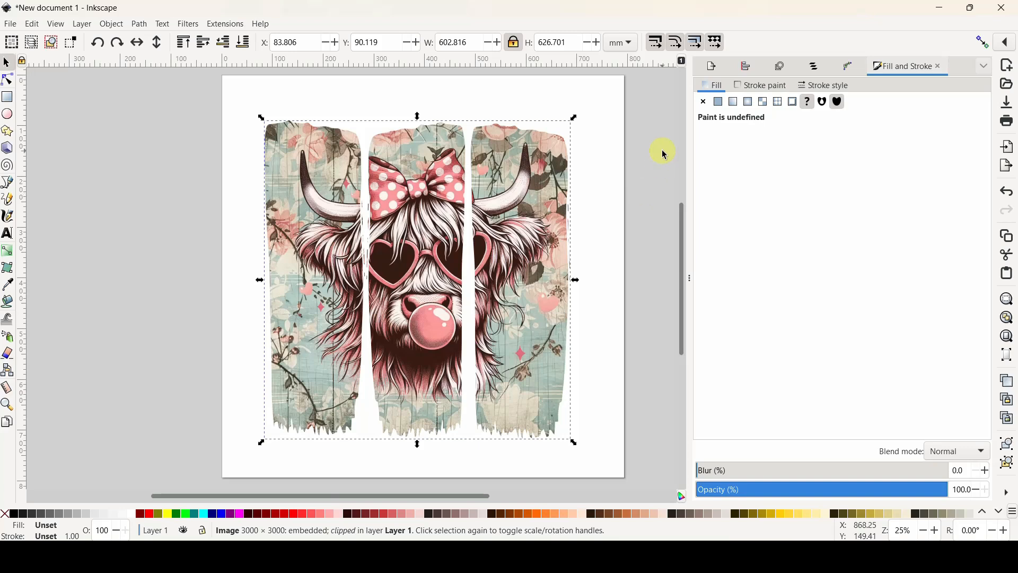
pyautogui.click(623, 142)
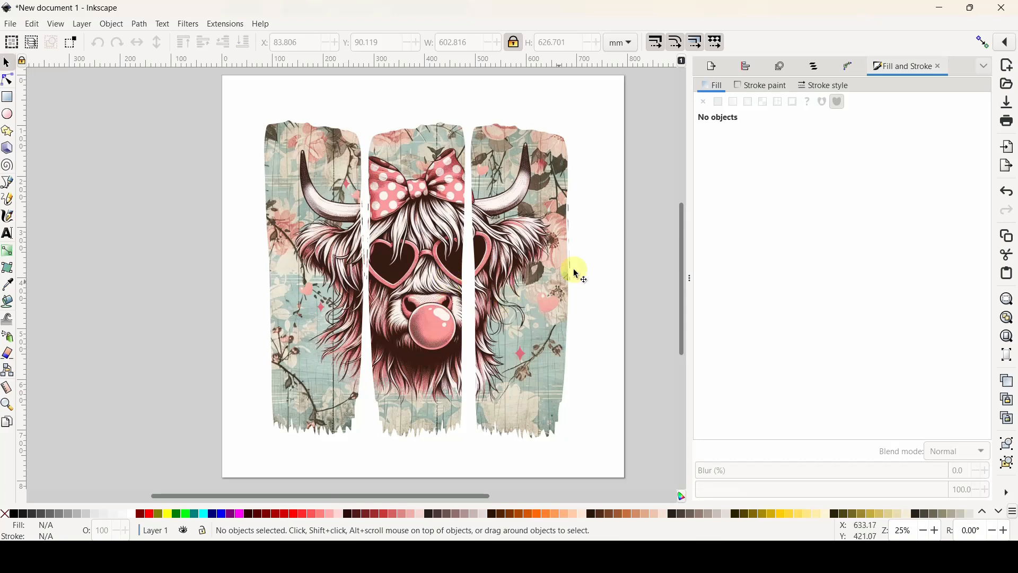
# Release the clip on the cow image and move the image left, clear of the brush strokes
pyautogui.rightClick(526, 258)
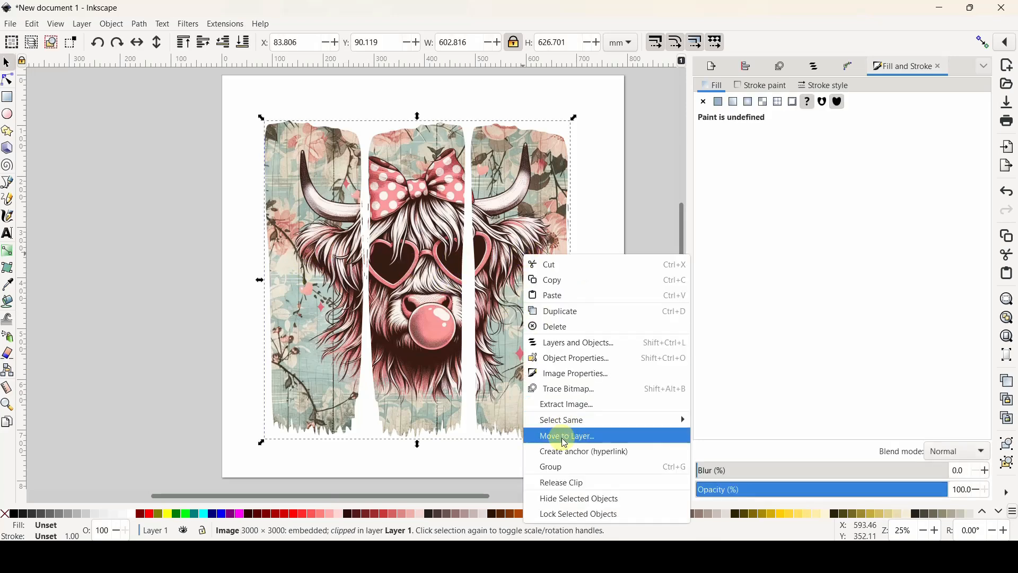
pyautogui.click(565, 484)
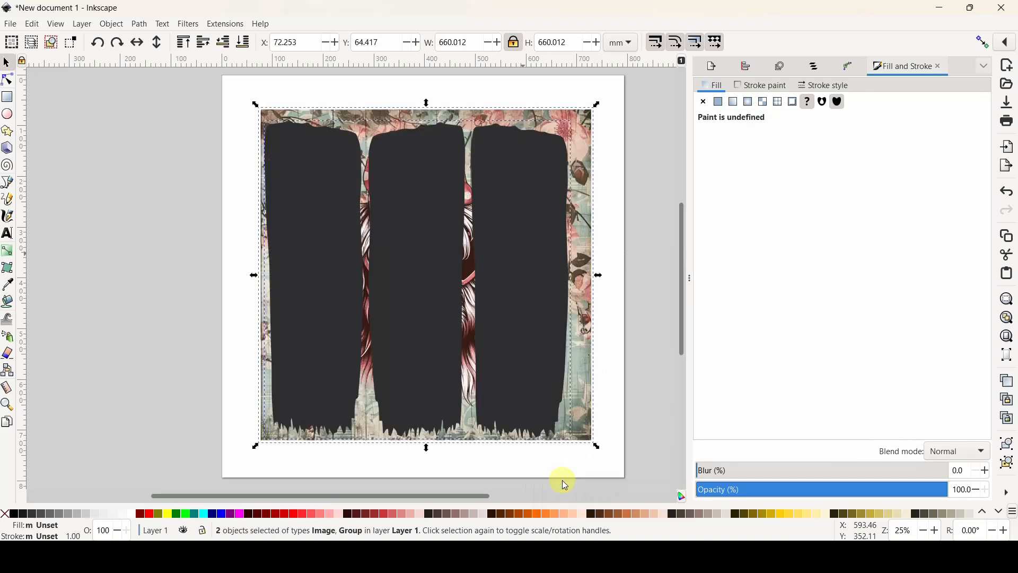
pyautogui.click(633, 235)
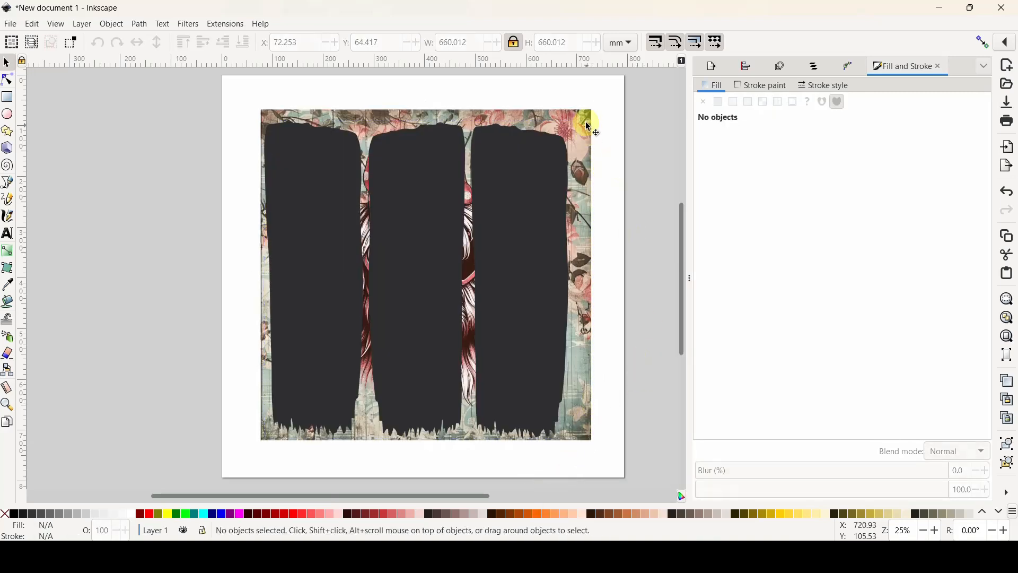
pyautogui.moveTo(588, 125); pyautogui.dragTo(255, 133)
# Ungroup the three brush strokes into separate objects
pyautogui.click(310, 212)
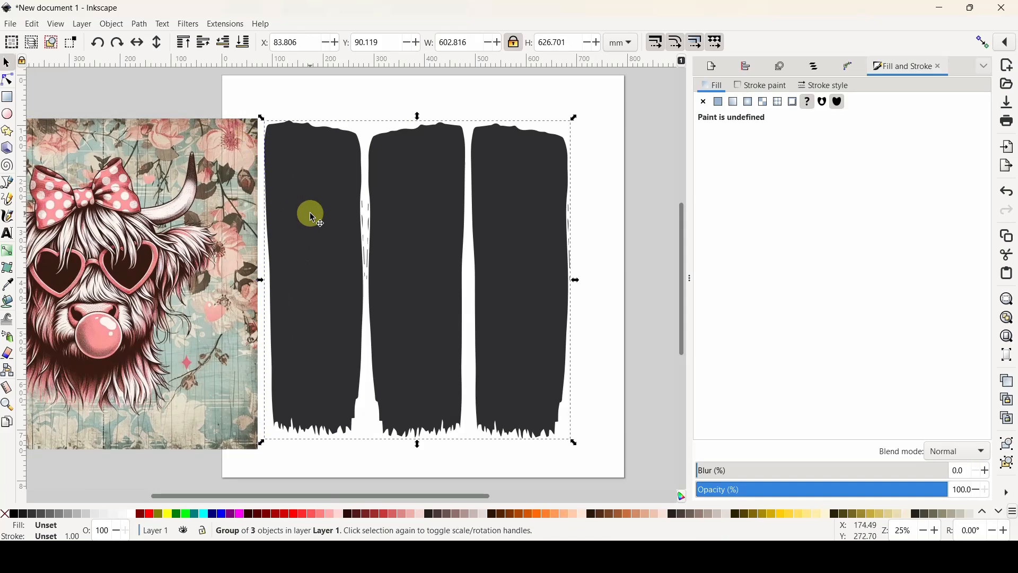
pyautogui.rightClick(312, 218)
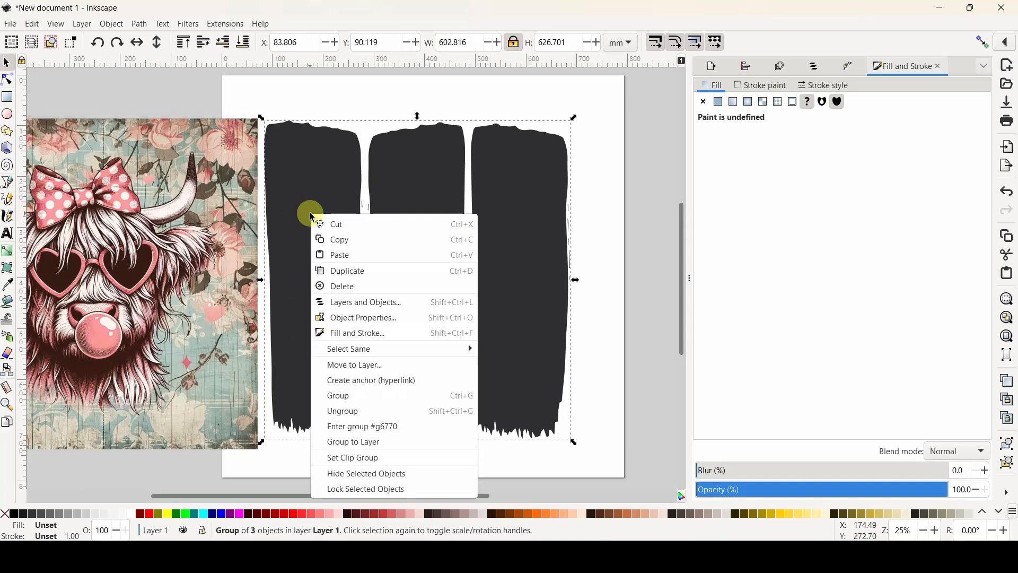
pyautogui.click(342, 412)
pyautogui.click(611, 407)
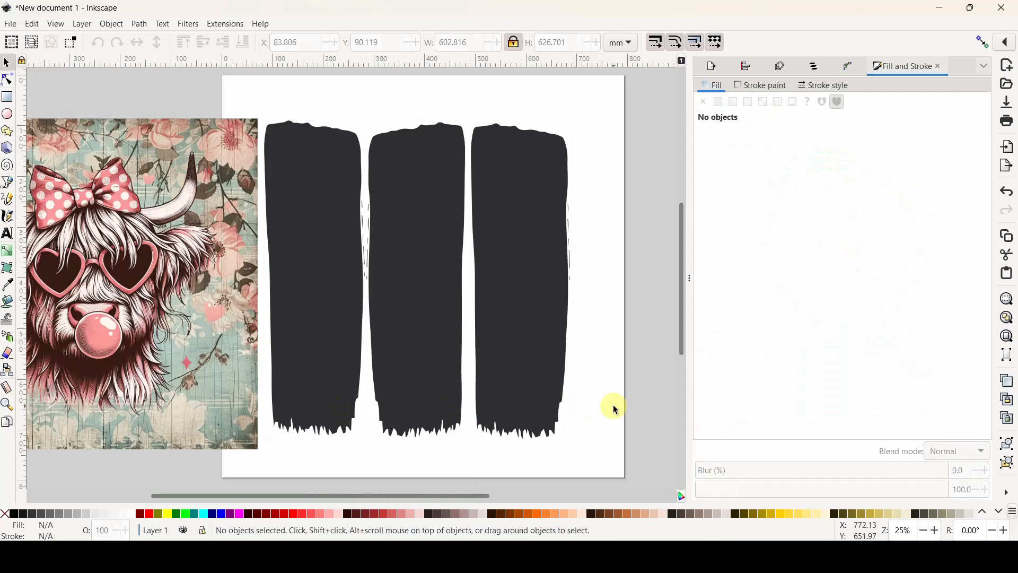
# Duplicate the cow image twice and move the copies off the left side of the page
pyautogui.moveTo(146, 235); pyautogui.dragTo(258, 233)
pyautogui.rightClick(154, 217)
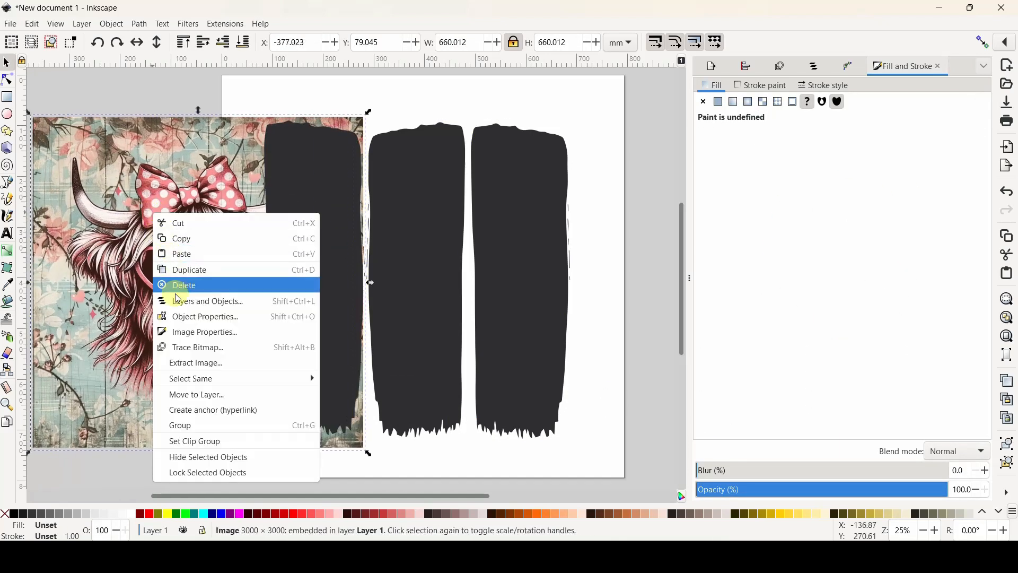
pyautogui.moveTo(200, 383)
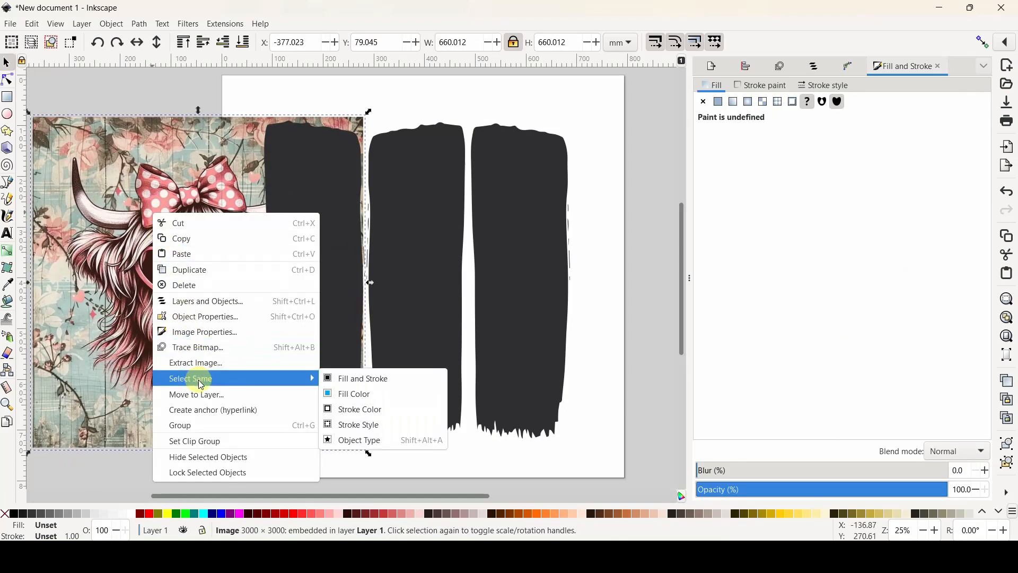
pyautogui.click(205, 269)
pyautogui.rightClick(229, 248)
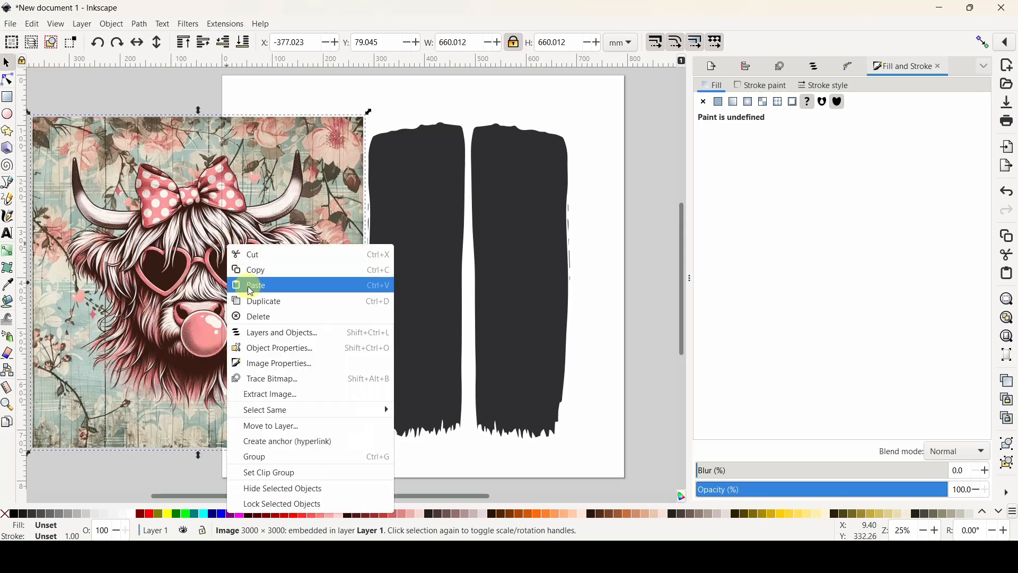
pyautogui.click(246, 300)
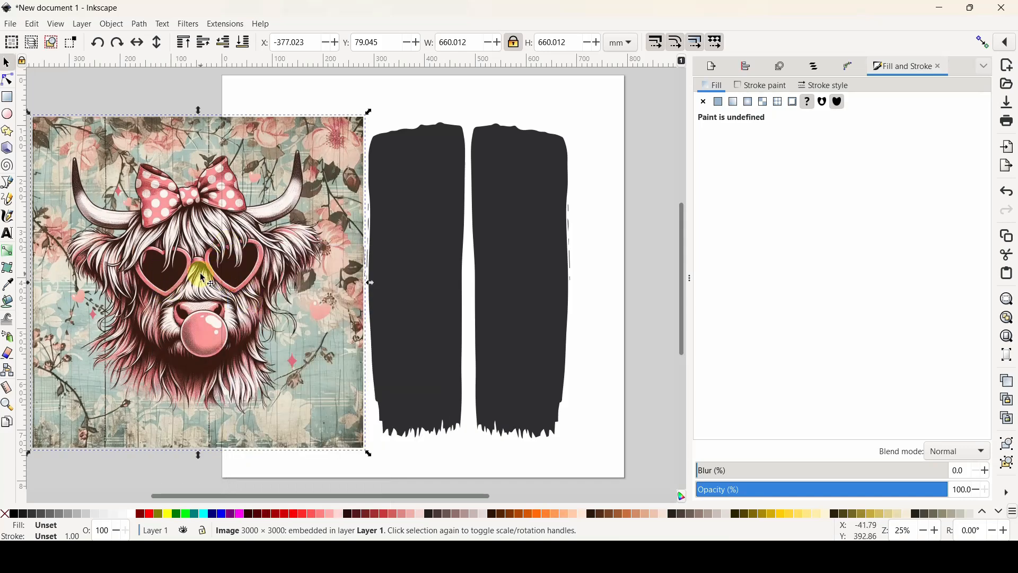
pyautogui.moveTo(261, 271); pyautogui.dragTo(6, 256)
pyautogui.moveTo(219, 242); pyautogui.dragTo(2, 216)
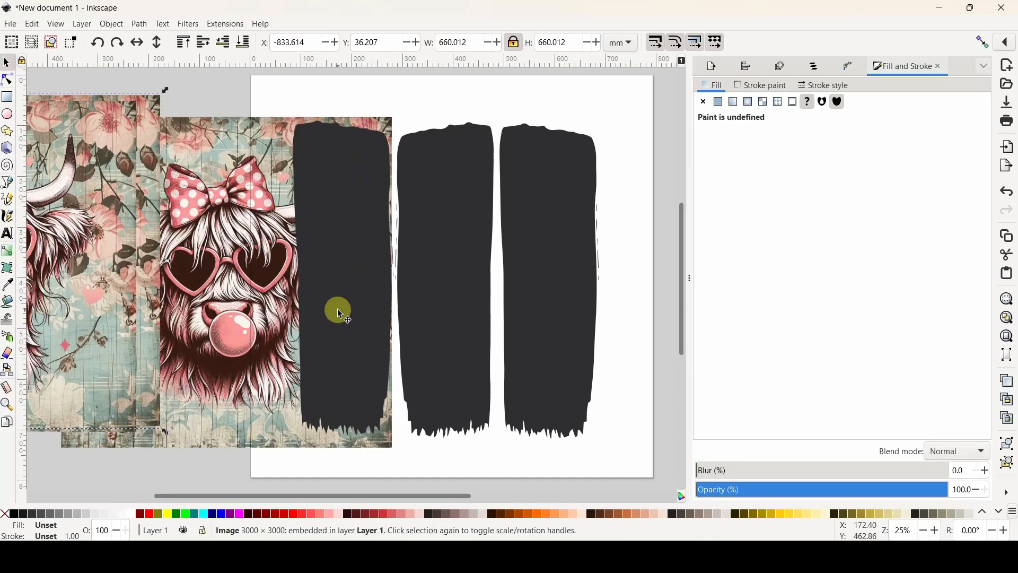
# Center the original cow image behind the left brush stroke and clip it to that stroke alone
pyautogui.moveTo(334, 345); pyautogui.dragTo(338, 345)
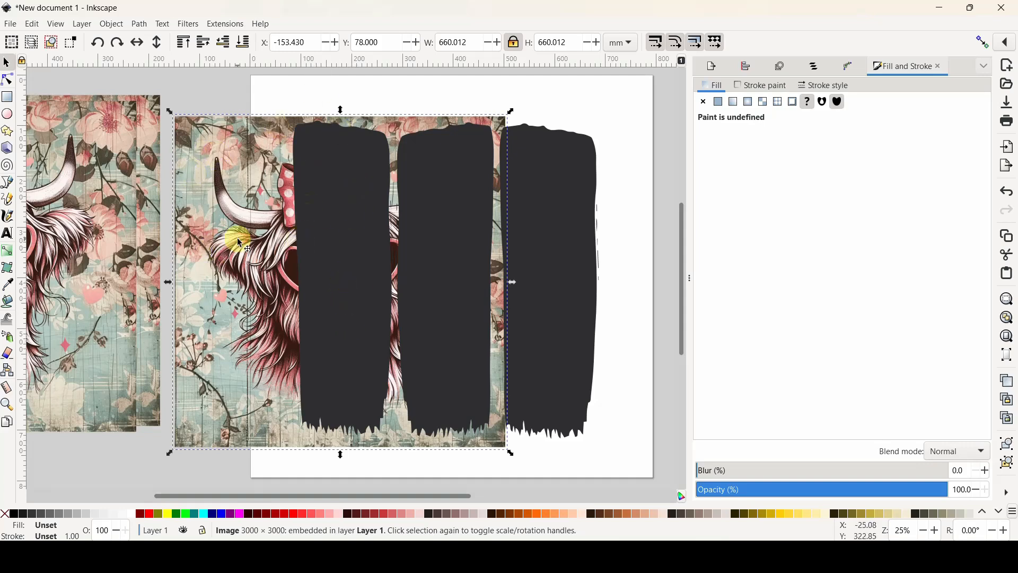
pyautogui.keyDown('shift'); pyautogui.click(349, 239); pyautogui.keyUp('shift')
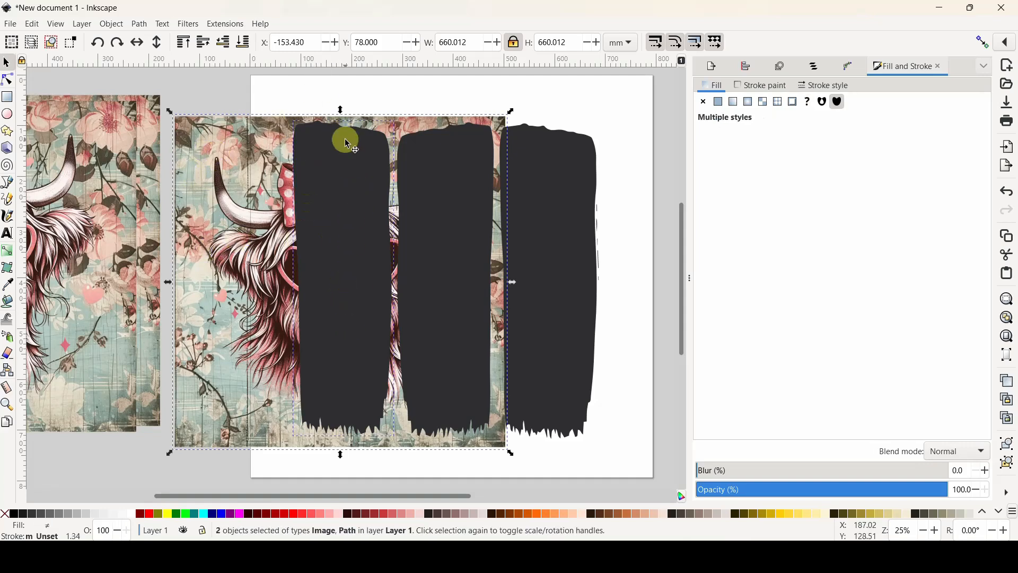
pyautogui.rightClick(352, 263)
pyautogui.click(412, 458)
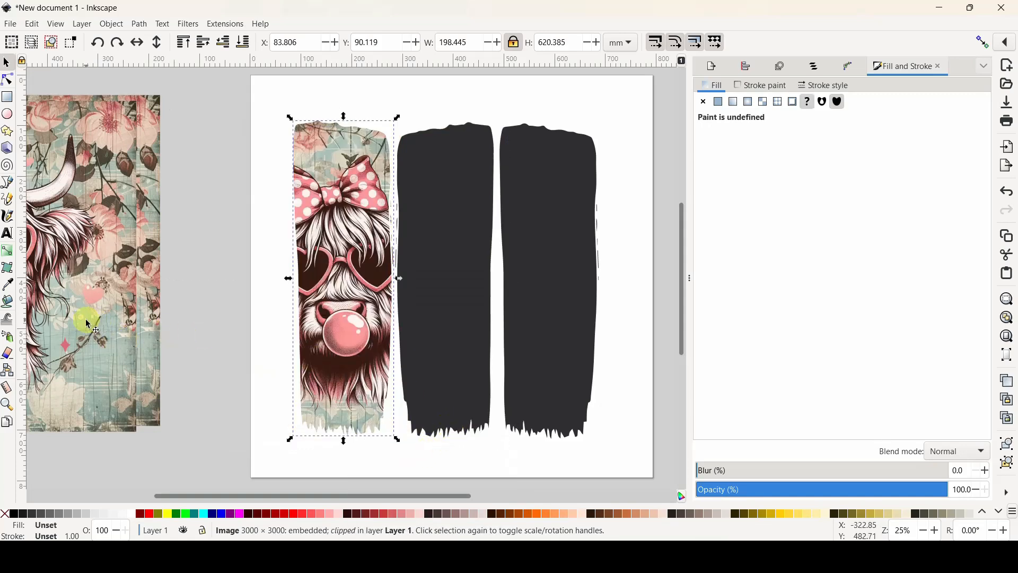
# Place a cow image copy, rotated about 90 degrees clockwise, behind the middle and right brush strokes
pyautogui.moveTo(89, 325); pyautogui.dragTo(657, 325)
pyautogui.click(659, 244)
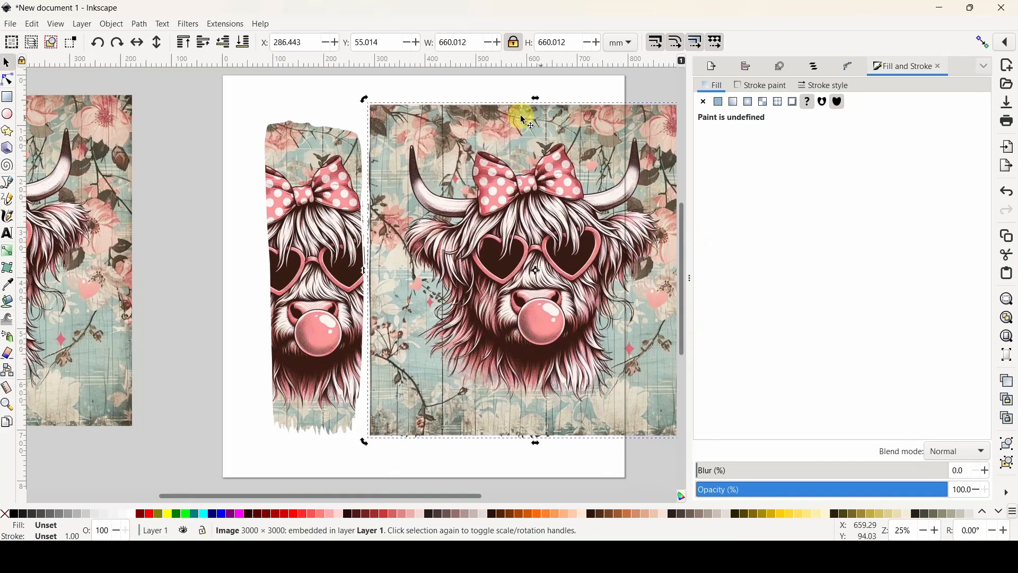
pyautogui.moveTo(366, 99); pyautogui.dragTo(612, 187)
pyautogui.moveTo(615, 245); pyautogui.dragTo(478, 136)
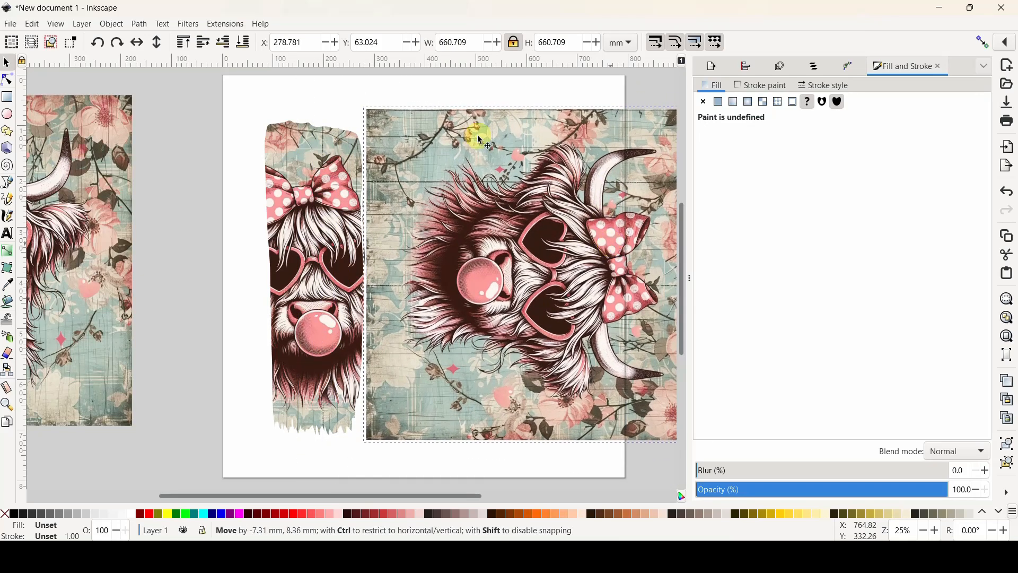
pyautogui.click(249, 46)
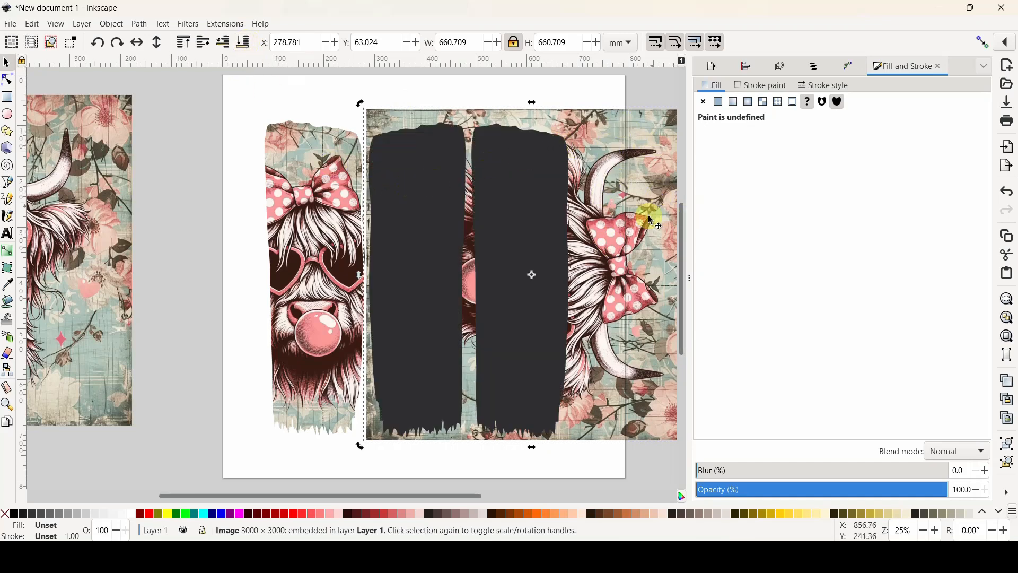
# Clip the cow image rotated behind the middle and right strokes to the middle brush stroke alone
pyautogui.keyDown('shift'); pyautogui.click(421, 287); pyautogui.keyUp('shift')
pyautogui.rightClick(421, 287)
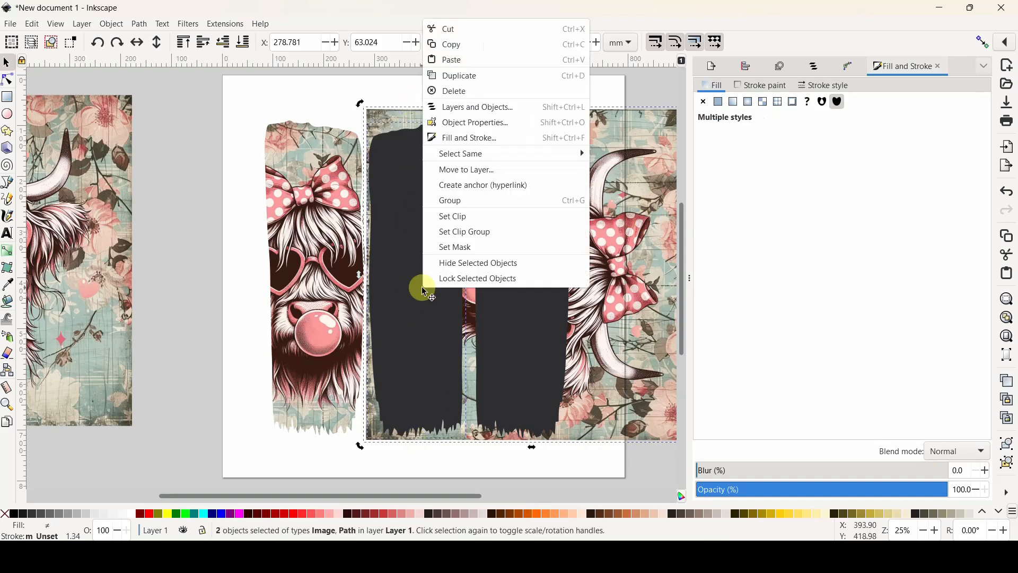
pyautogui.click(427, 215)
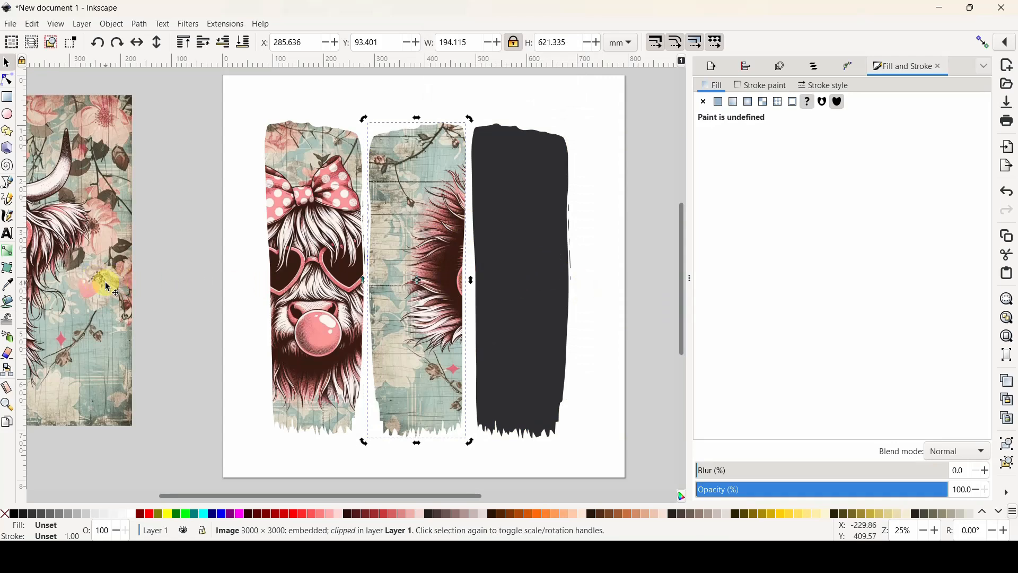
# Rotate the remaining cow image copy about 90 degrees counterclockwise and place it behind the right brush stroke
pyautogui.moveTo(80, 260); pyautogui.dragTo(337, 273)
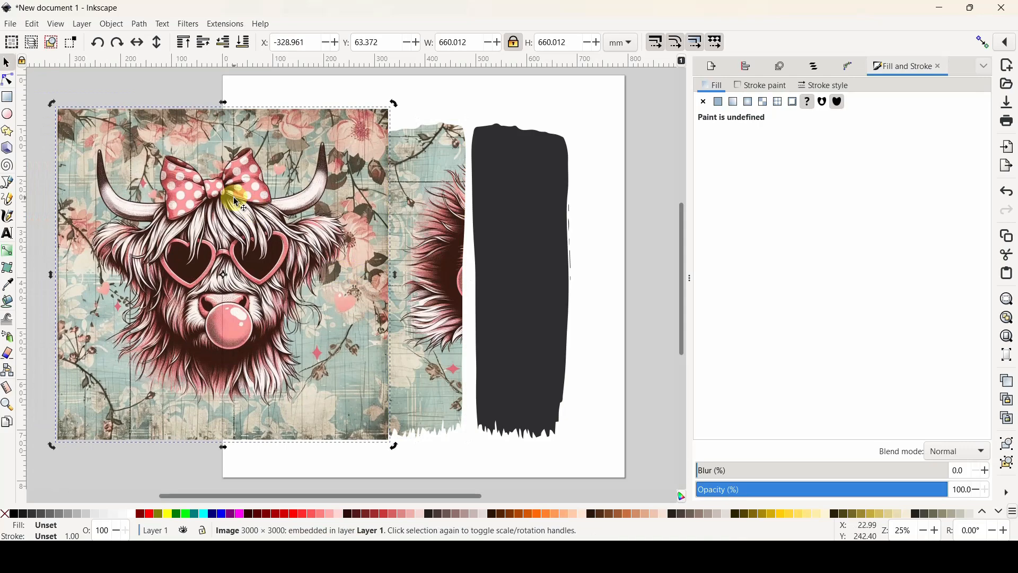
pyautogui.moveTo(396, 447); pyautogui.dragTo(363, 148)
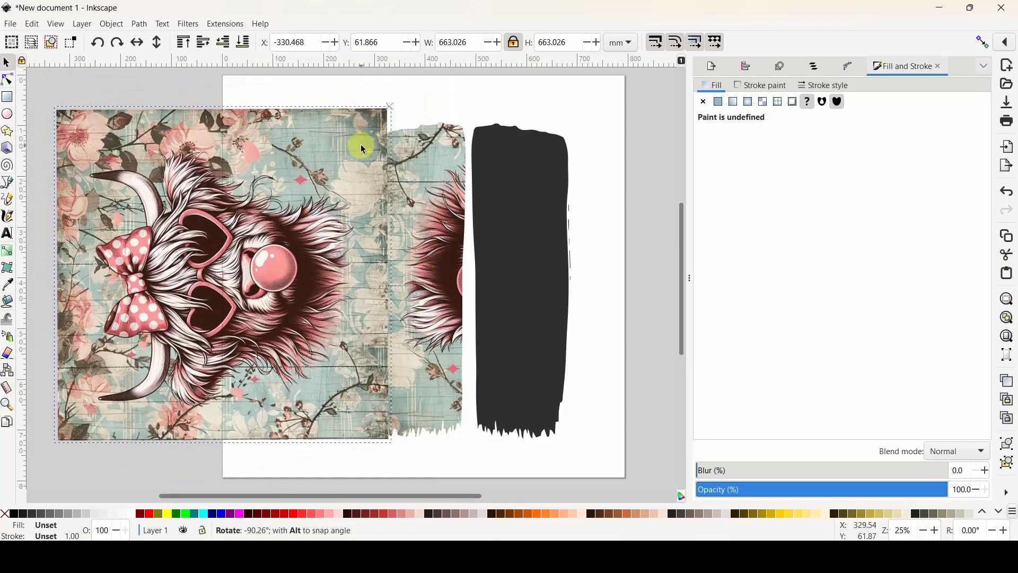
pyautogui.click(135, 311)
pyautogui.moveTo(135, 311); pyautogui.dragTo(553, 317)
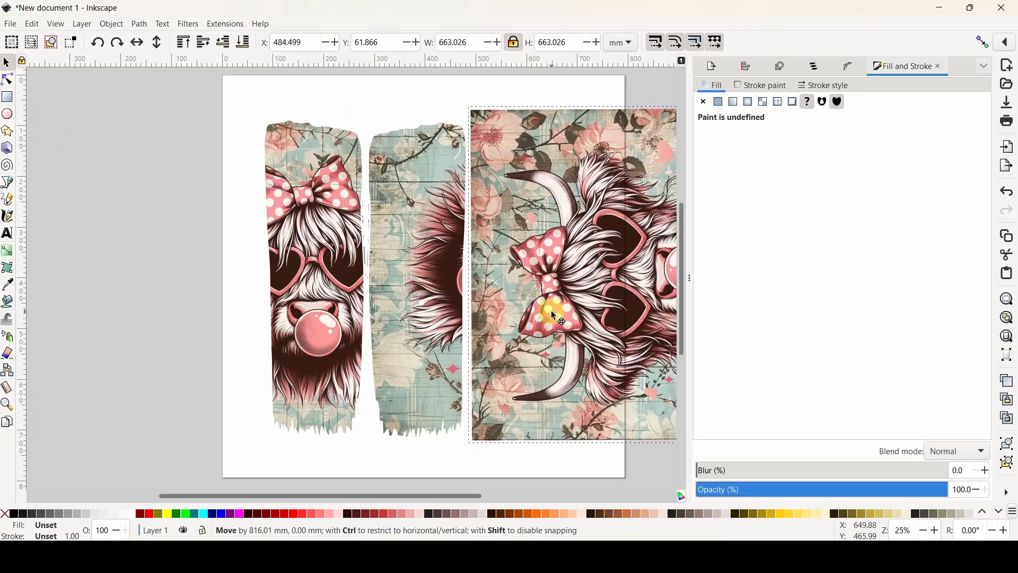
pyautogui.click(553, 317)
pyautogui.click(245, 44)
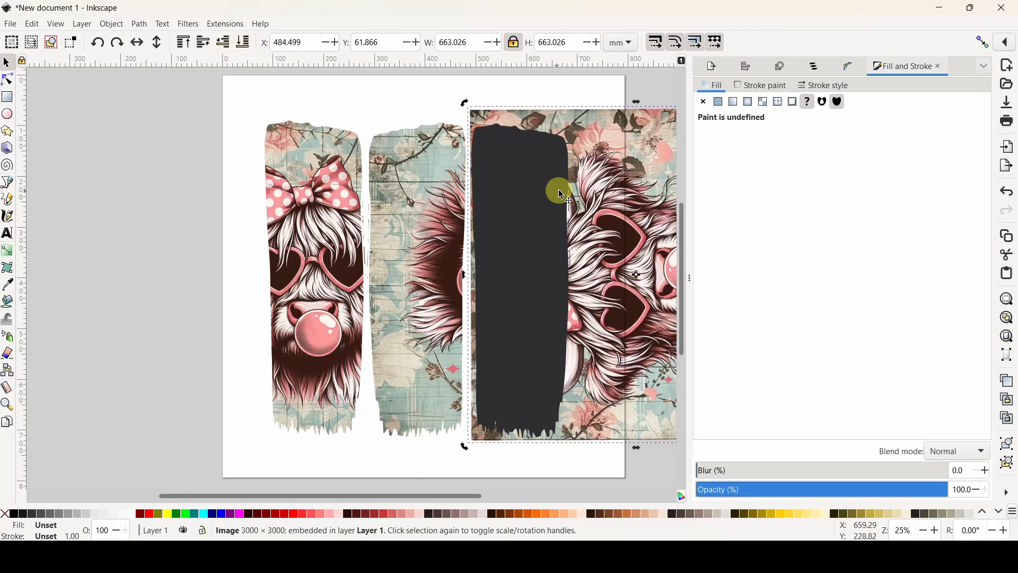
# Clip the counterclockwise-rotated cow image to the right brush stroke, leaving nothing selected
pyautogui.keyDown('shift'); pyautogui.click(539, 272); pyautogui.keyUp('shift')
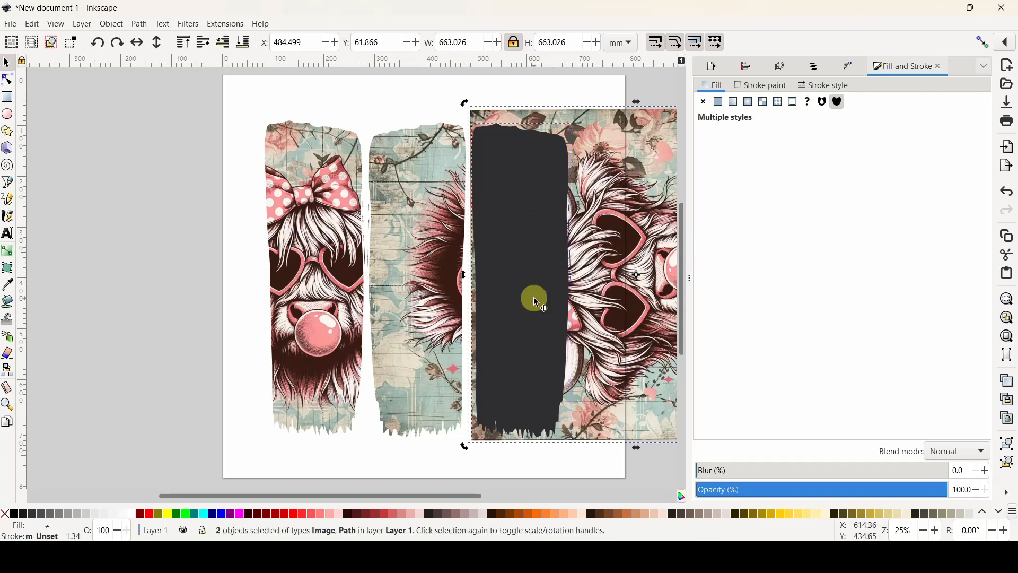
pyautogui.rightClick(533, 298)
pyautogui.click(567, 228)
pyautogui.click(225, 260)
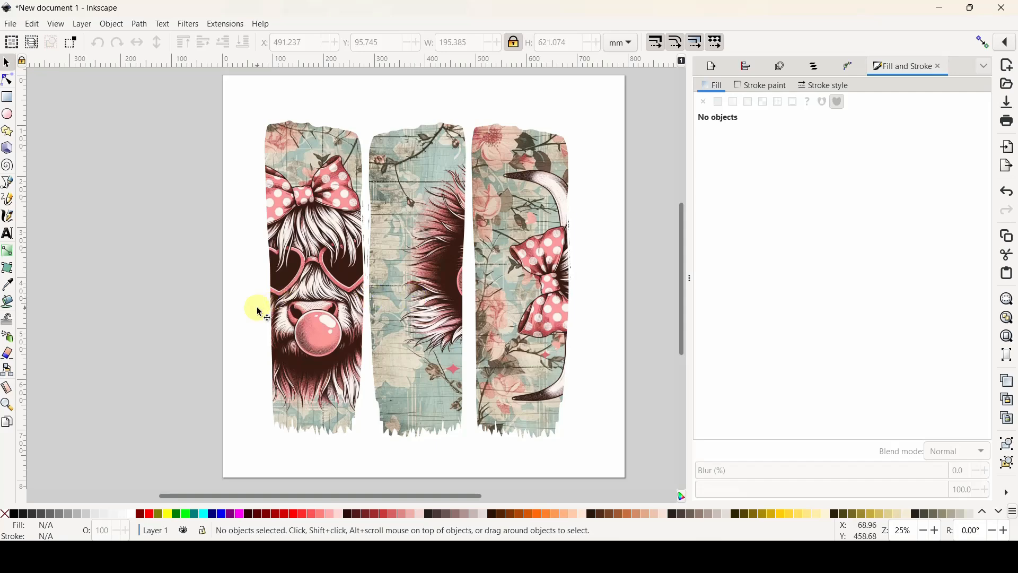
# Release the clip on the left brush stroke and delete its cow image, keeping the plain stroke
pyautogui.rightClick(331, 201)
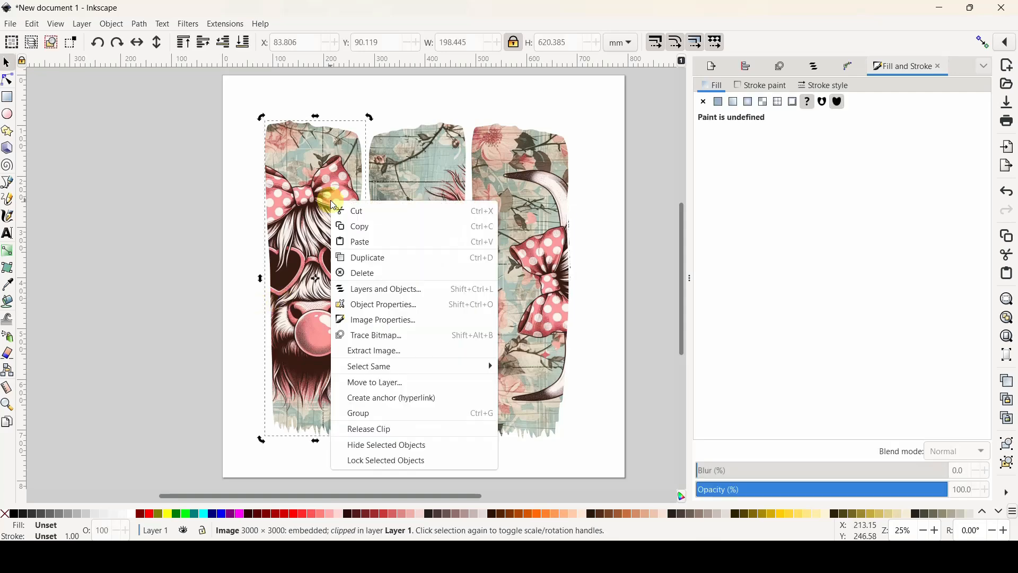
pyautogui.click(380, 427)
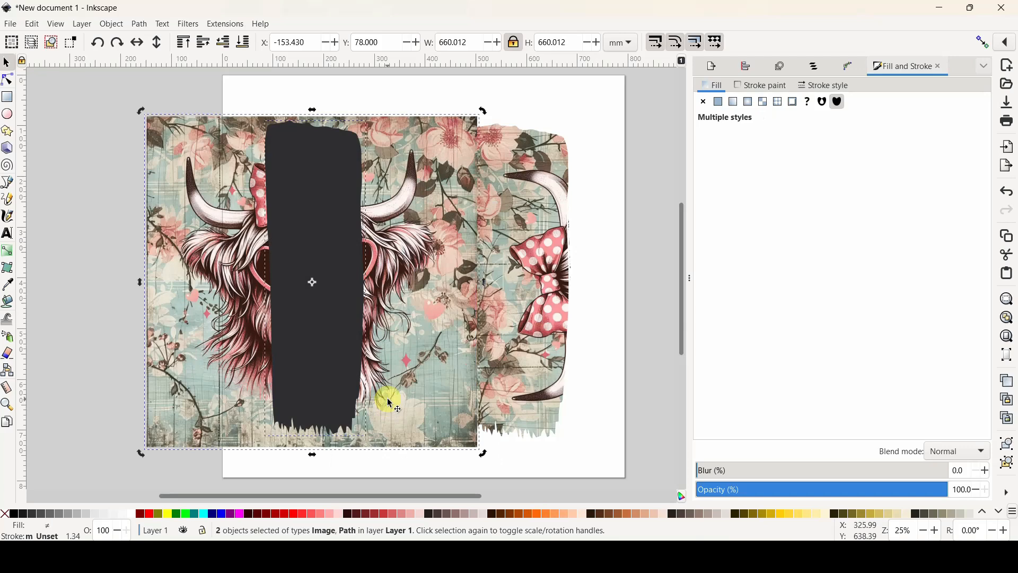
pyautogui.click(75, 357)
pyautogui.click(243, 322)
pyautogui.press('Delete')
# Release the clip on the middle brush stroke and delete its cow image, keeping the plain stroke
pyautogui.rightClick(401, 281)
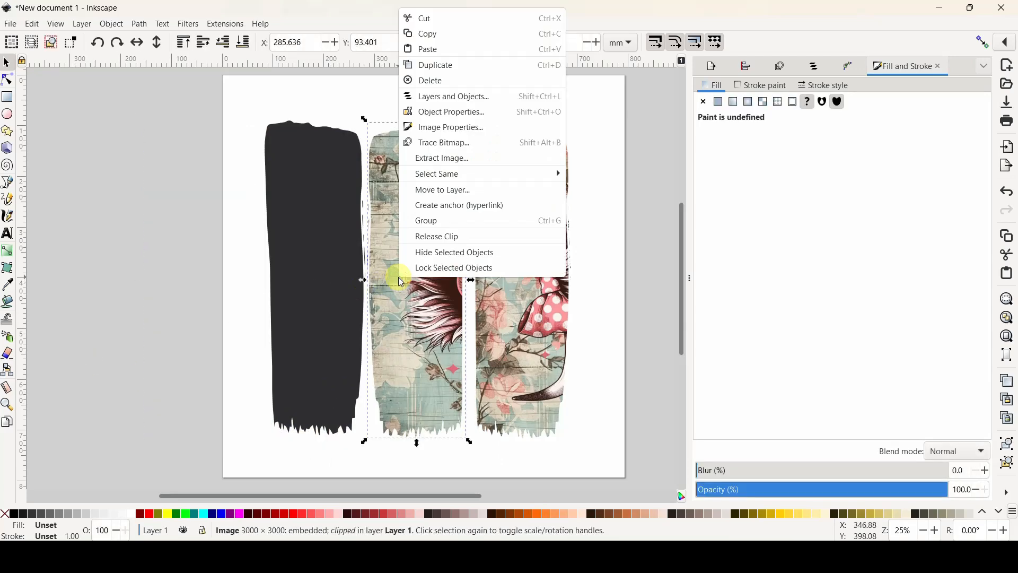
pyautogui.click(430, 244)
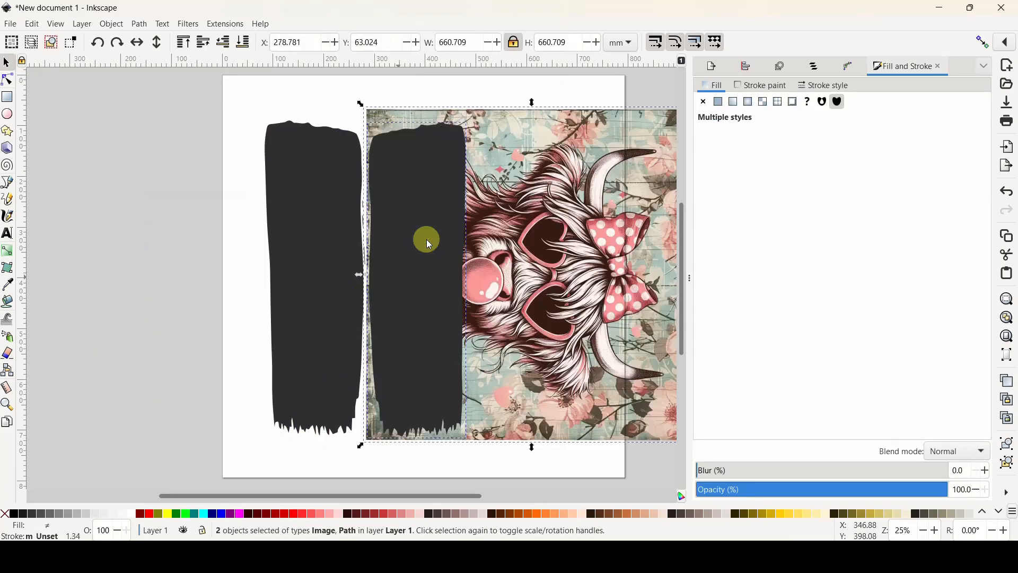
pyautogui.click(135, 253)
pyautogui.click(582, 235)
pyautogui.press('Delete')
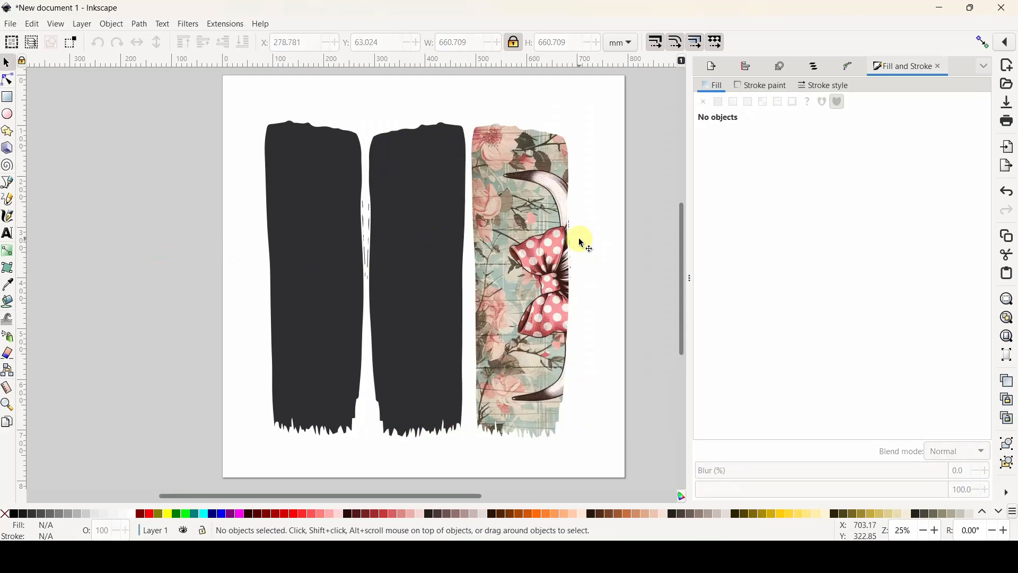
# Release the clip on the right brush stroke and delete its cow image, keeping the plain stroke
pyautogui.click(536, 251)
pyautogui.rightClick(536, 252)
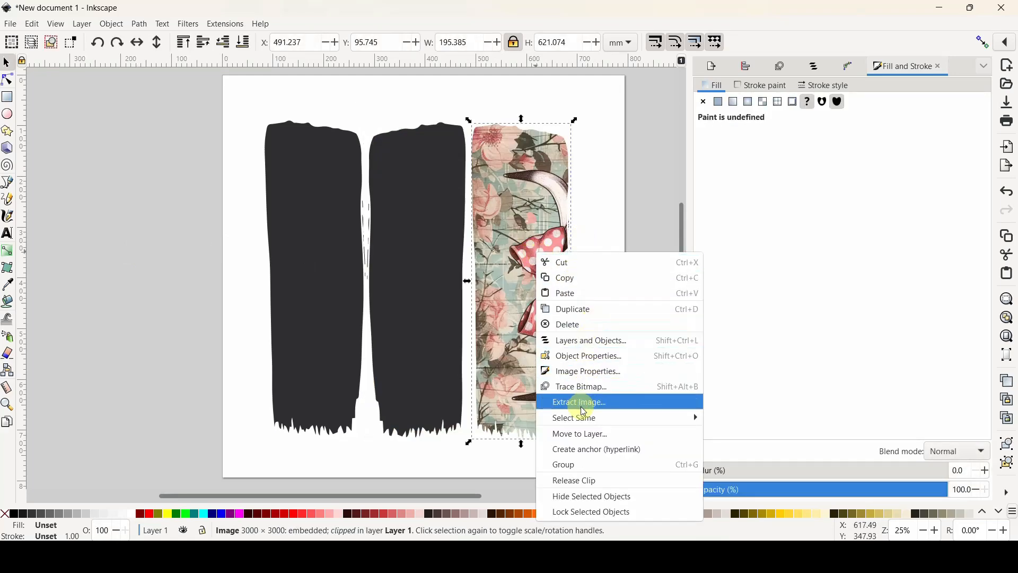
pyautogui.click(578, 481)
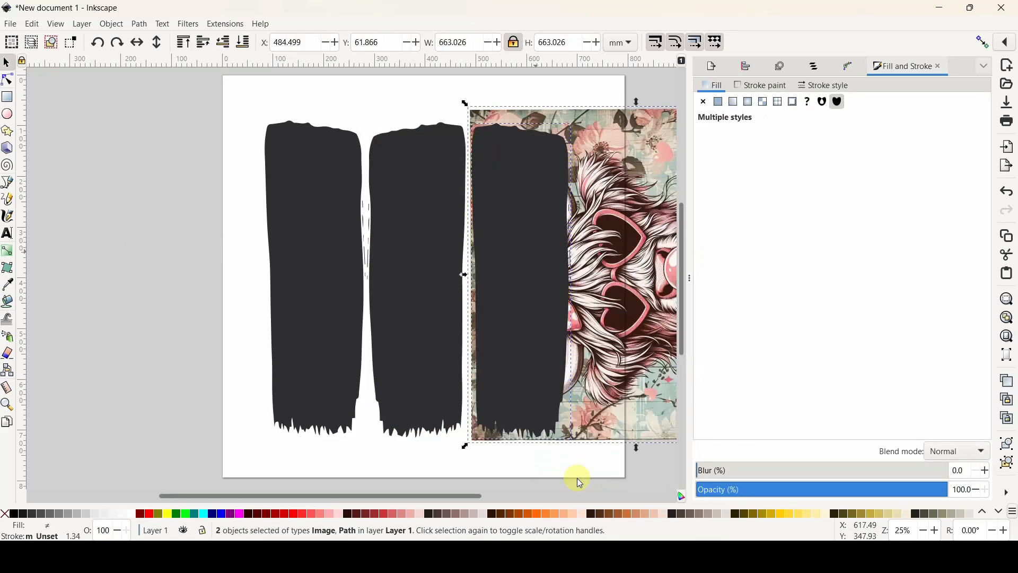
pyautogui.click(106, 395)
pyautogui.click(624, 285)
pyautogui.press('Delete')
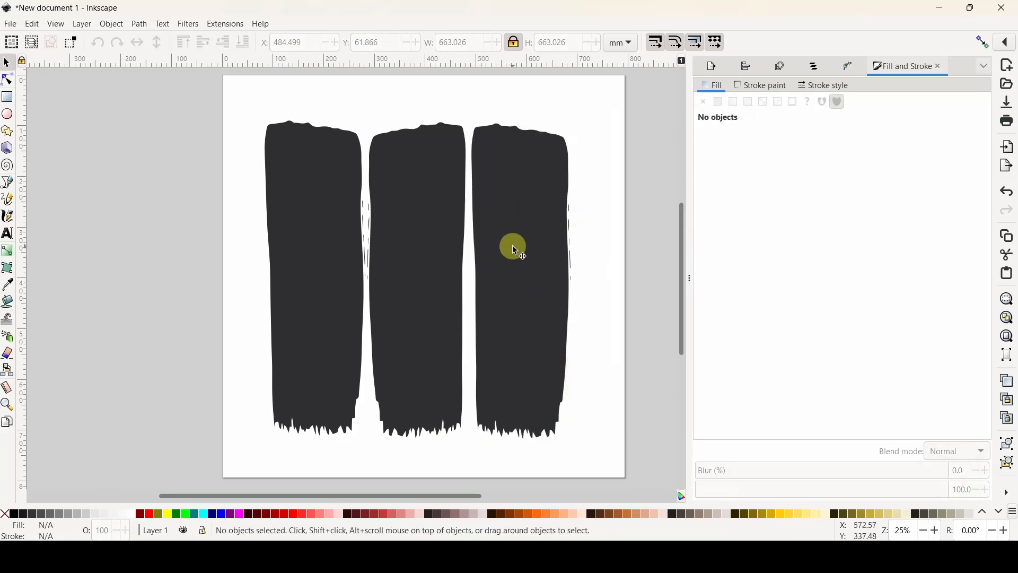
# Scale the three brush strokes down together to about 150 by 156 mm and spread them apart near the page's upper left corner
pyautogui.moveTo(237, 86)
pyautogui.mouseDown()
pyautogui.moveTo(280, 281)
pyautogui.moveTo(612, 450)
pyautogui.moveTo(525, 405)
pyautogui.moveTo(344, 257)
pyautogui.mouseUp()
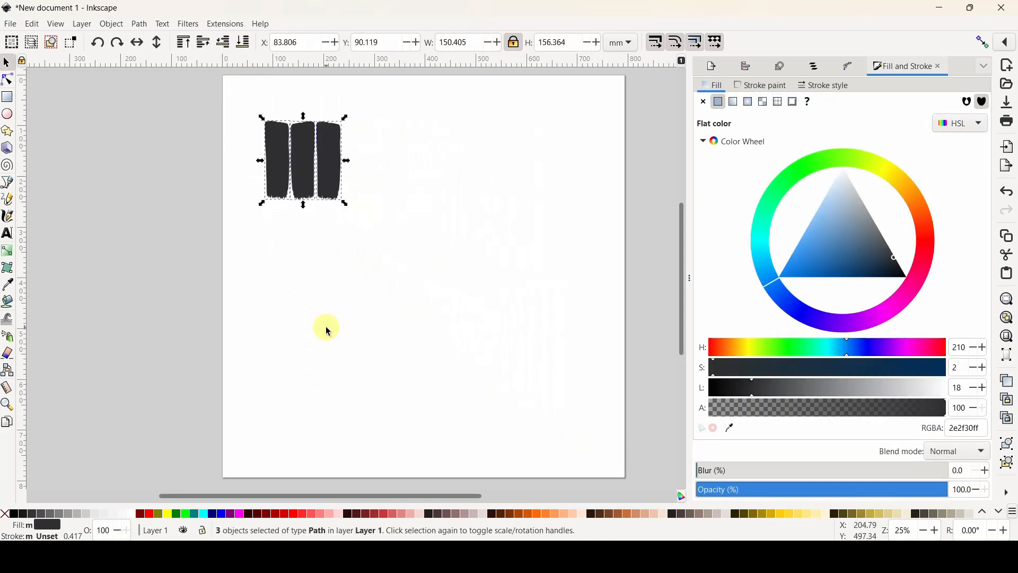
pyautogui.click(302, 273)
pyautogui.moveTo(278, 159)
pyautogui.mouseDown()
pyautogui.moveTo(231, 104)
pyautogui.moveTo(281, 129)
pyautogui.moveTo(276, 168)
pyautogui.moveTo(311, 111)
pyautogui.mouseUp()
# Import the Artboard 3 brush stroke from the SVG folder inside the brush strokes folder
pyautogui.click(12, 25)
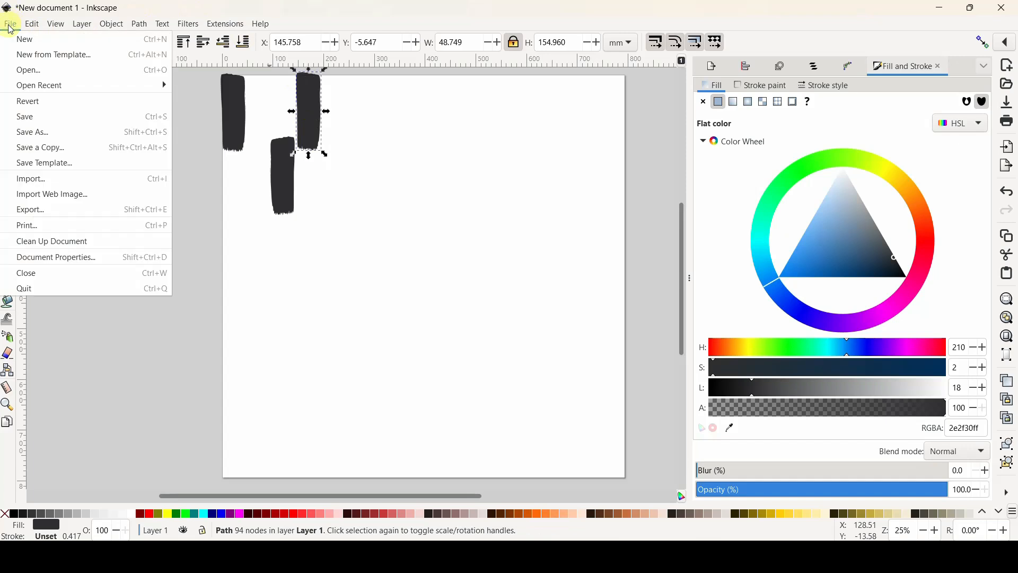
pyautogui.click(27, 183)
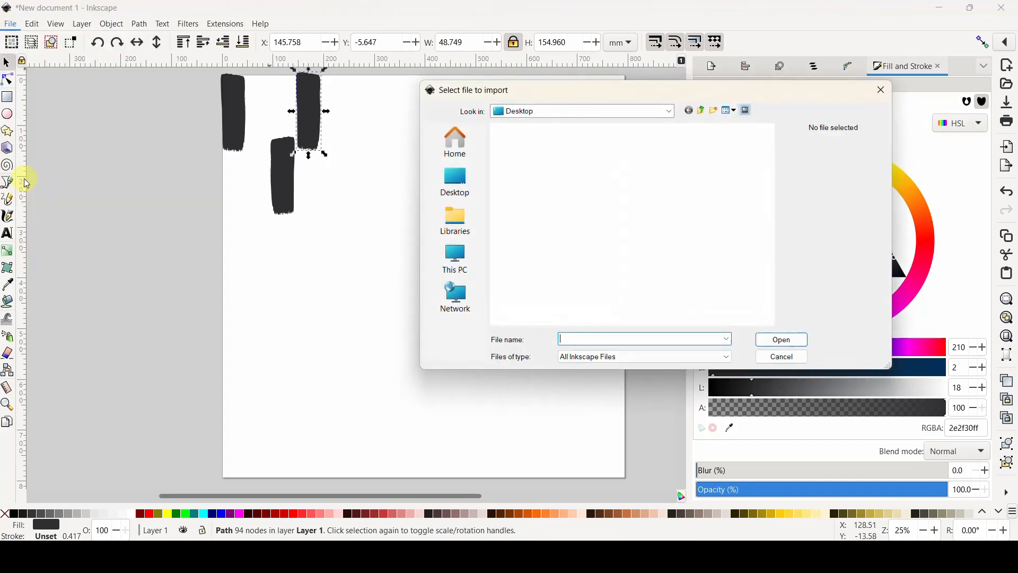
pyautogui.doubleClick(602, 168)
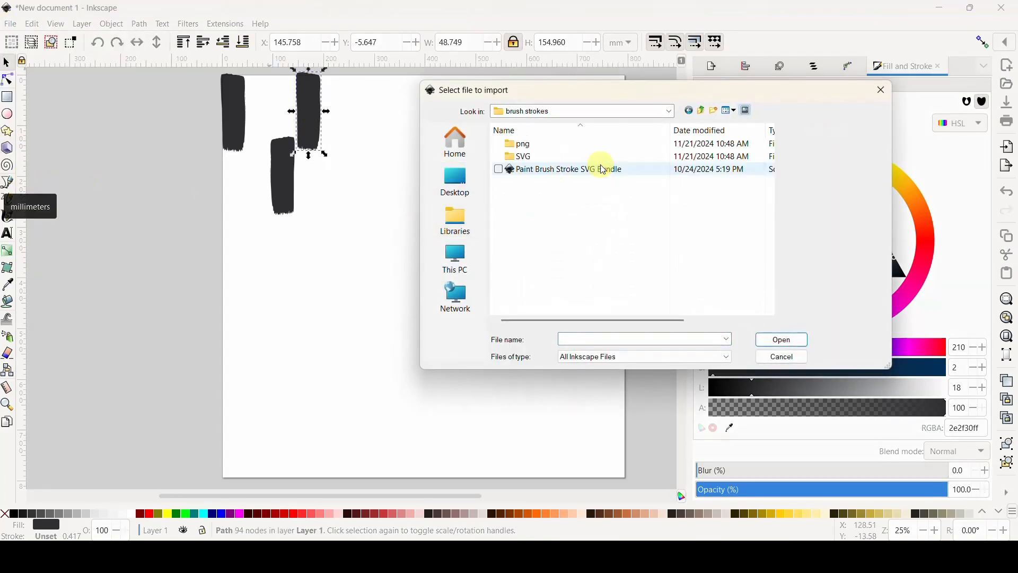
pyautogui.click(524, 158)
pyautogui.doubleClick(524, 158)
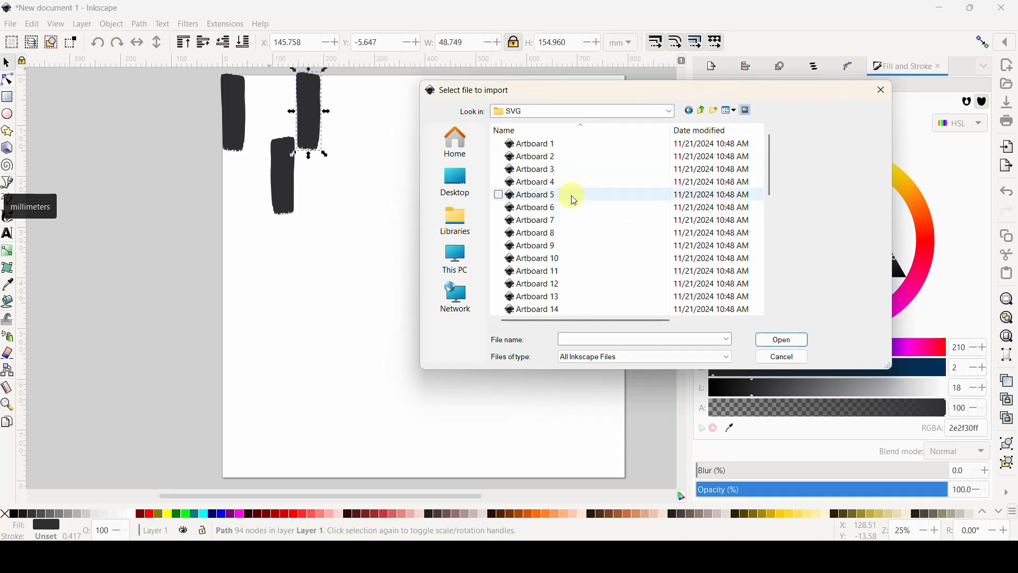
pyautogui.click(576, 170)
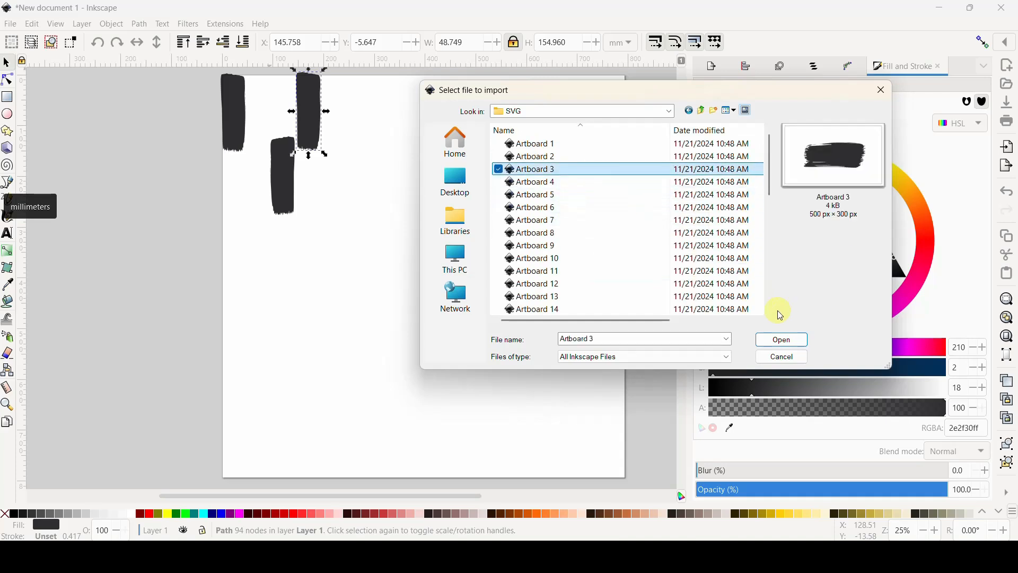
pyautogui.click(784, 339)
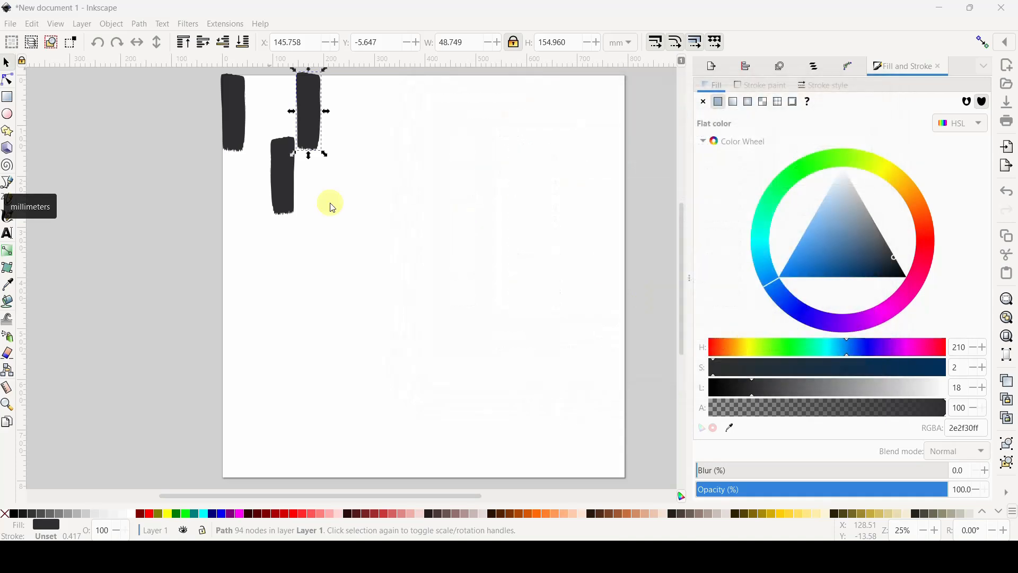
# Import the Artboard 11 brush stroke and move it just below the Artboard 3 stroke
pyautogui.click(11, 25)
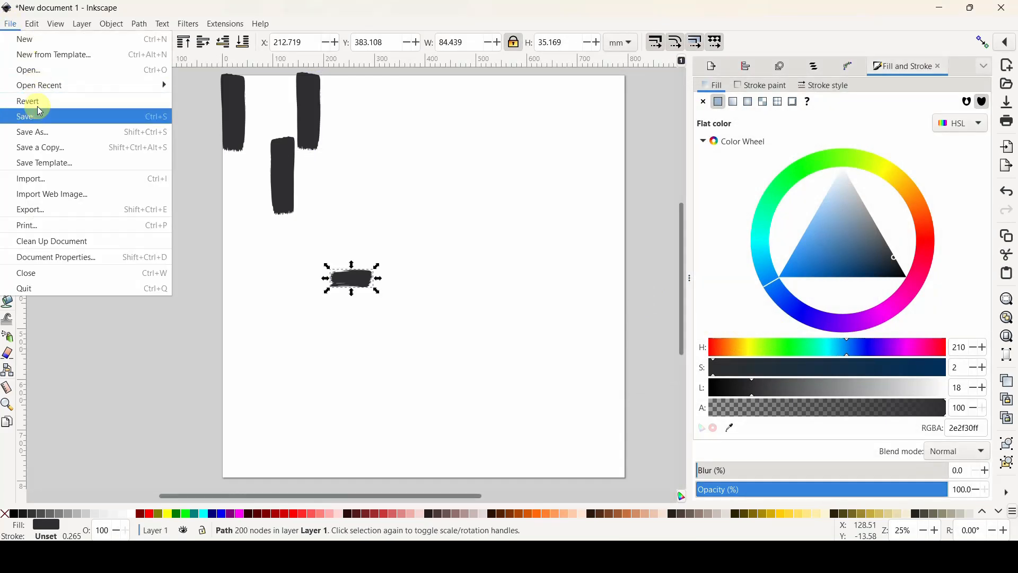
pyautogui.click(36, 177)
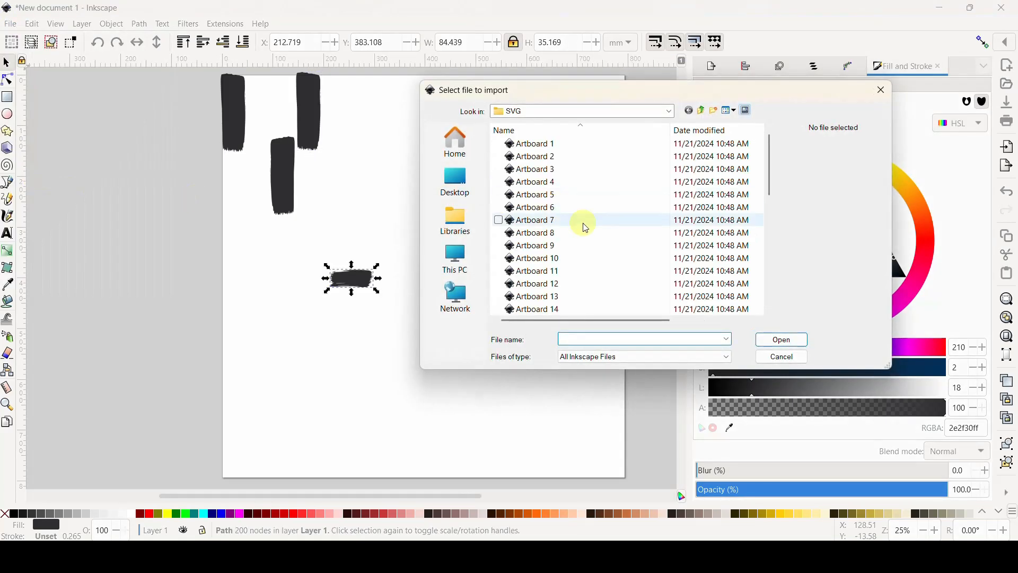
pyautogui.click(552, 271)
pyautogui.click(784, 340)
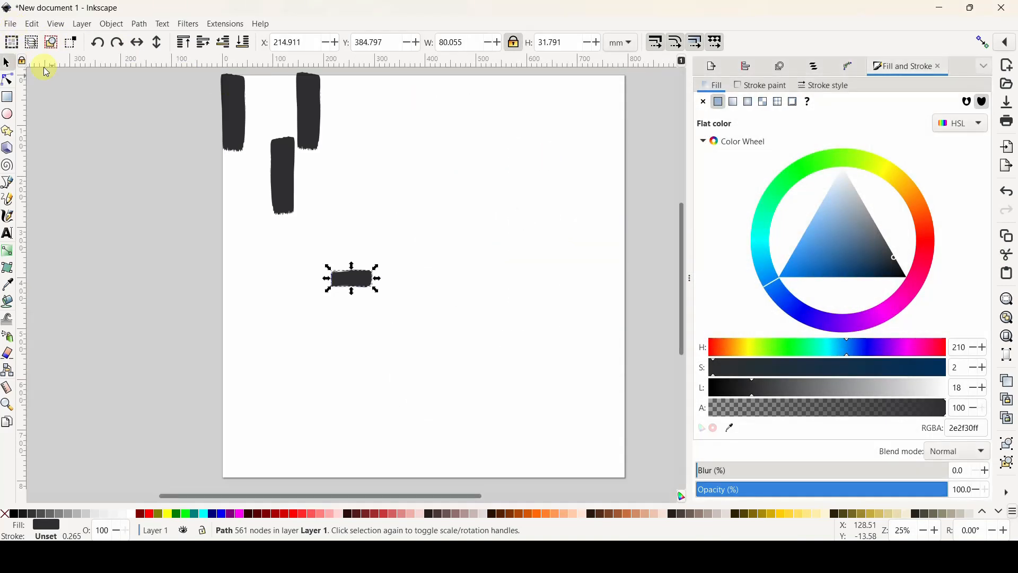
pyautogui.moveTo(359, 301); pyautogui.dragTo(360, 349)
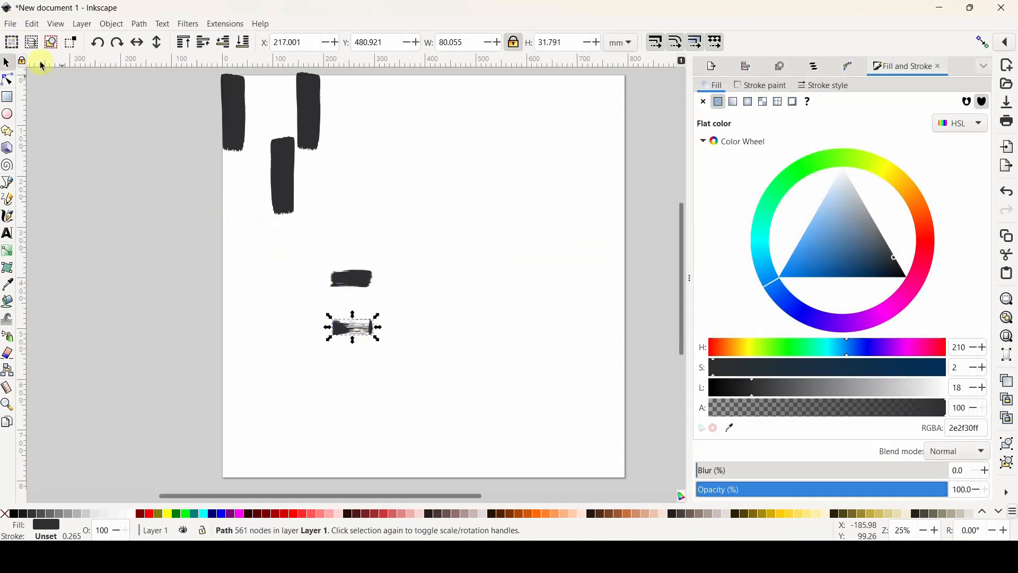
# Import the Artboard 22 brush stroke and place it to the right of the other imported strokes
pyautogui.click(12, 24)
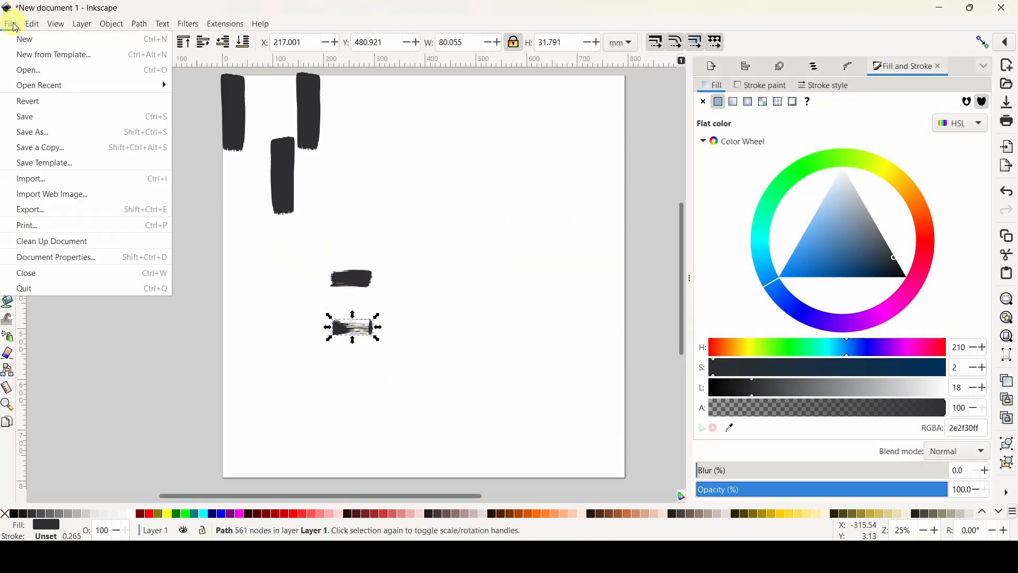
pyautogui.click(29, 183)
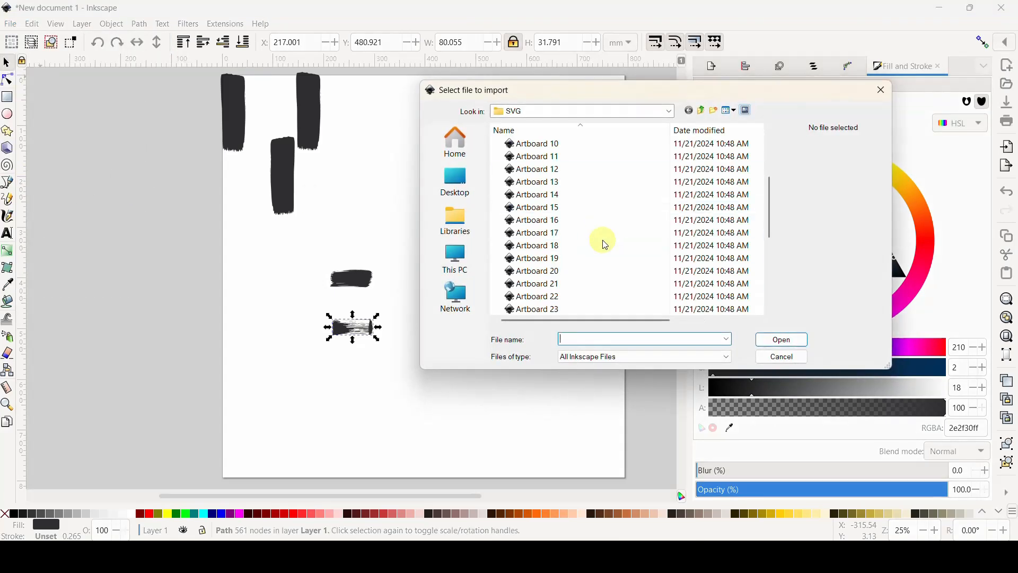
pyautogui.click(607, 296)
pyautogui.click(783, 337)
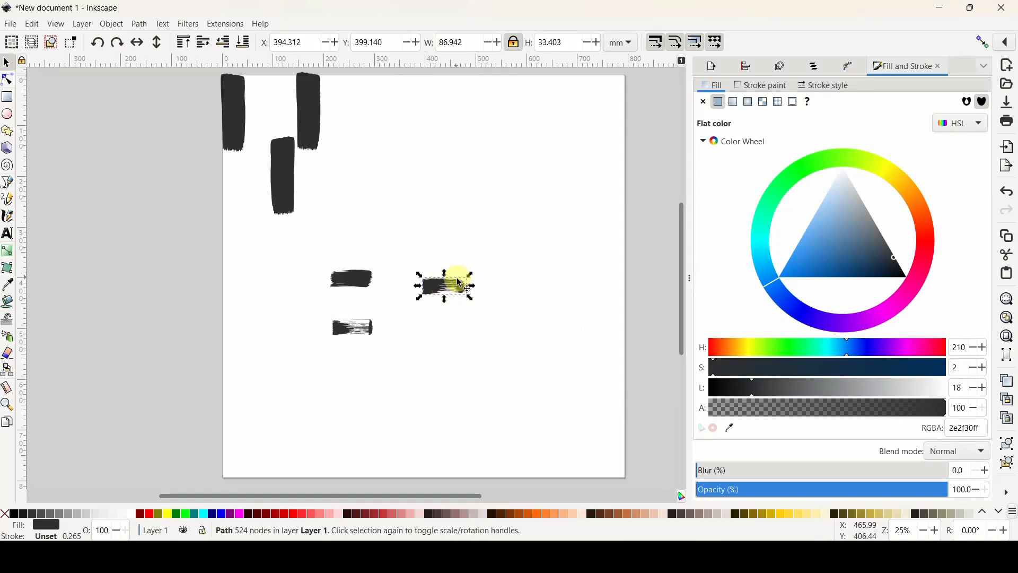
# Rotate each of the three imported brush strokes about 90 degrees to stand upright, moving the Artboard 22 stroke higher on the page's right half
pyautogui.moveTo(432, 284)
pyautogui.mouseDown()
pyautogui.moveTo(446, 225)
pyautogui.moveTo(473, 270)
pyautogui.mouseUp()
pyautogui.click(462, 224)
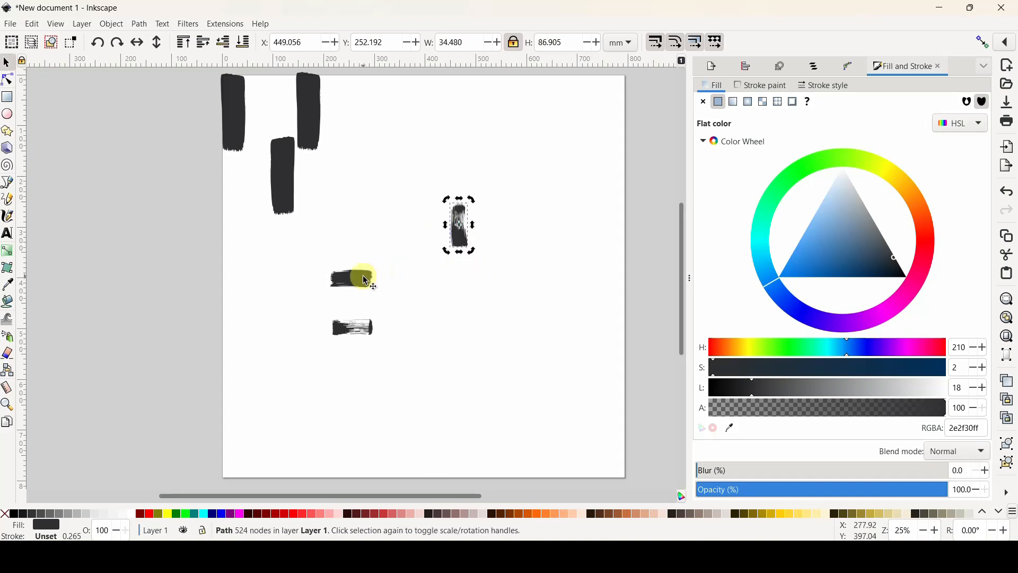
pyautogui.click(355, 281)
pyautogui.click(350, 283)
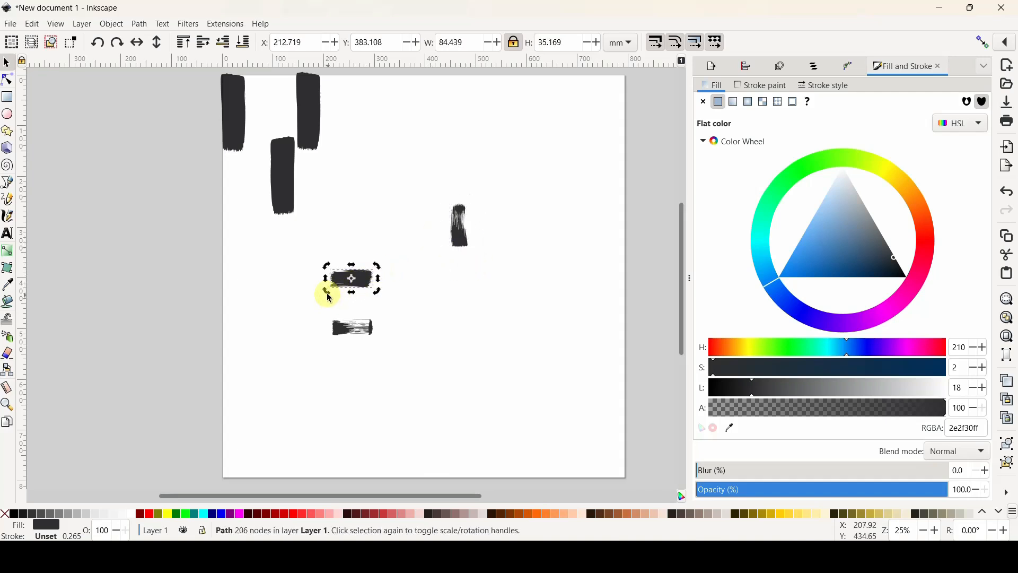
pyautogui.moveTo(327, 293); pyautogui.dragTo(356, 303)
pyautogui.click(197, 173)
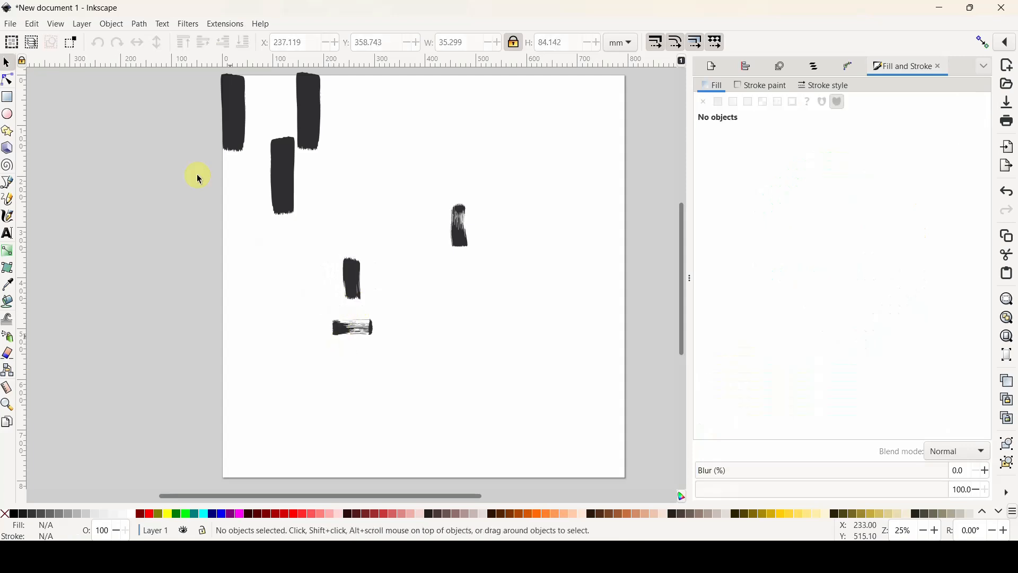
pyautogui.click(339, 338)
pyautogui.click(117, 42)
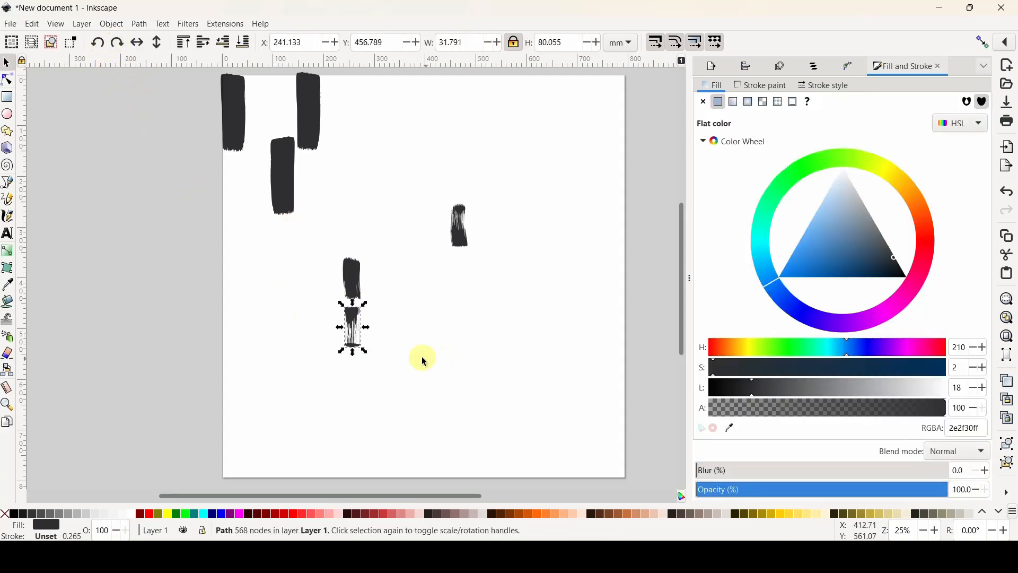
# Enlarge the Artboard 22 and Artboard 11 brush strokes to about 184 mm tall, placing them and the Artboard 3 stroke nearer the solid strokes
pyautogui.click(464, 247)
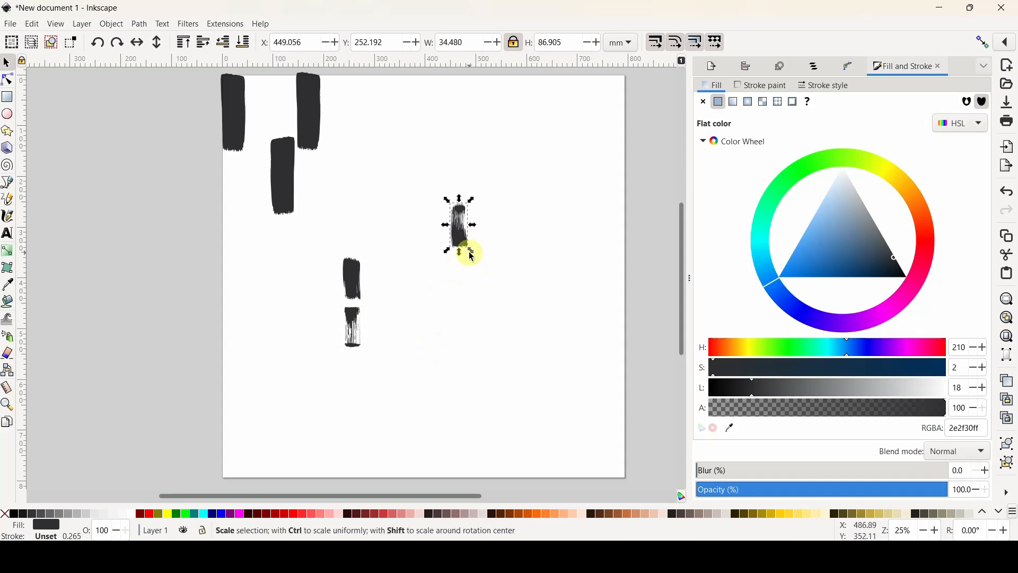
pyautogui.moveTo(472, 256)
pyautogui.mouseDown()
pyautogui.moveTo(509, 302)
pyautogui.moveTo(247, 153)
pyautogui.moveTo(277, 167)
pyautogui.moveTo(280, 184)
pyautogui.mouseUp()
pyautogui.moveTo(352, 273); pyautogui.dragTo(338, 243)
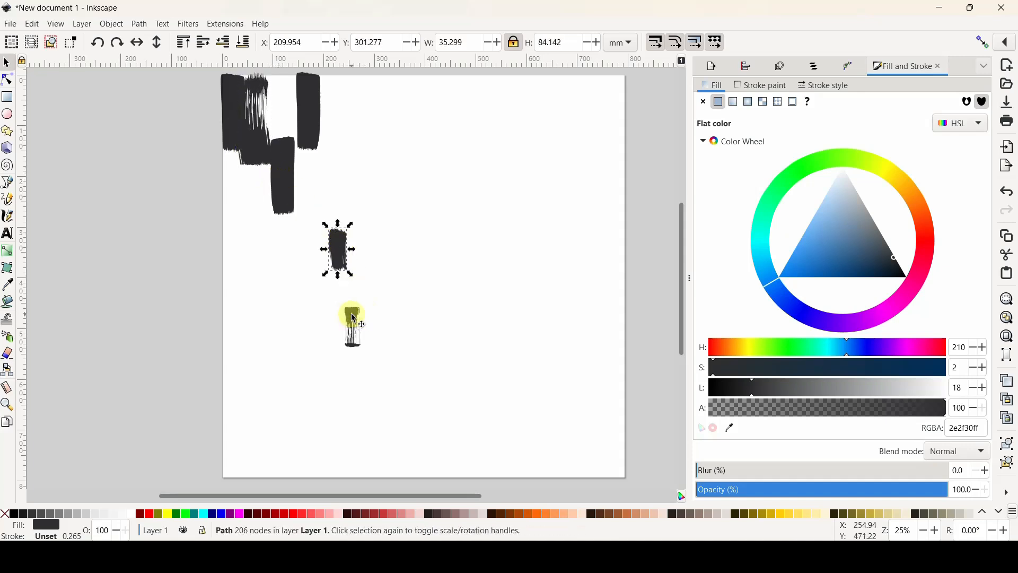
pyautogui.moveTo(355, 319)
pyautogui.mouseDown()
pyautogui.moveTo(284, 179)
pyautogui.moveTo(295, 144)
pyautogui.mouseUp()
pyautogui.moveTo(309, 185); pyautogui.dragTo(335, 231)
pyautogui.moveTo(332, 195); pyautogui.dragTo(327, 195)
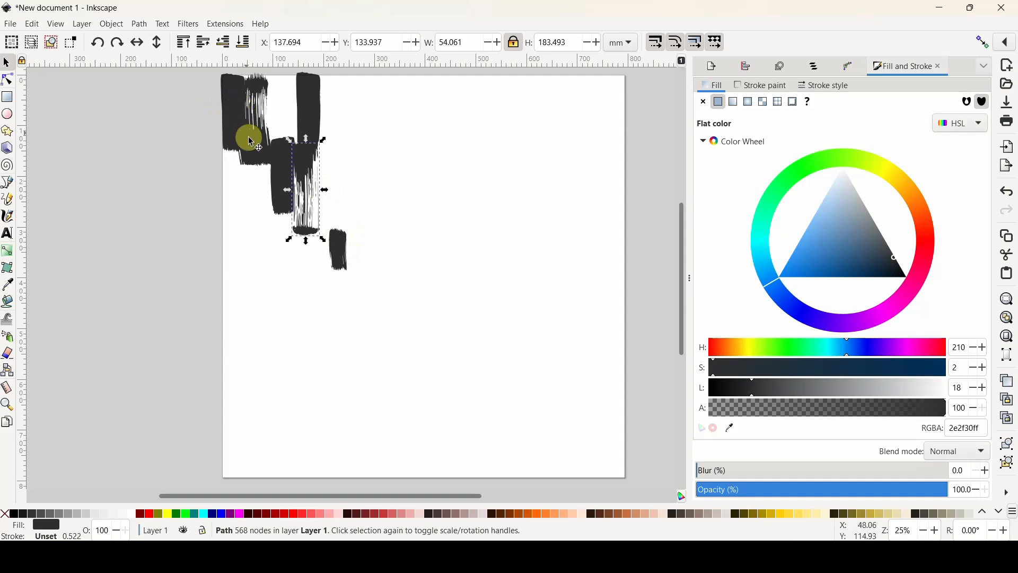
# Move the Artboard 22 stroke below the others and enlarge the Artboard 3 stroke to about 173 mm tall beside the upper-right solid stroke
pyautogui.moveTo(252, 155); pyautogui.dragTo(266, 303)
pyautogui.moveTo(337, 239)
pyautogui.mouseDown()
pyautogui.moveTo(329, 91)
pyautogui.moveTo(363, 163)
pyautogui.mouseUp()
pyautogui.click(421, 268)
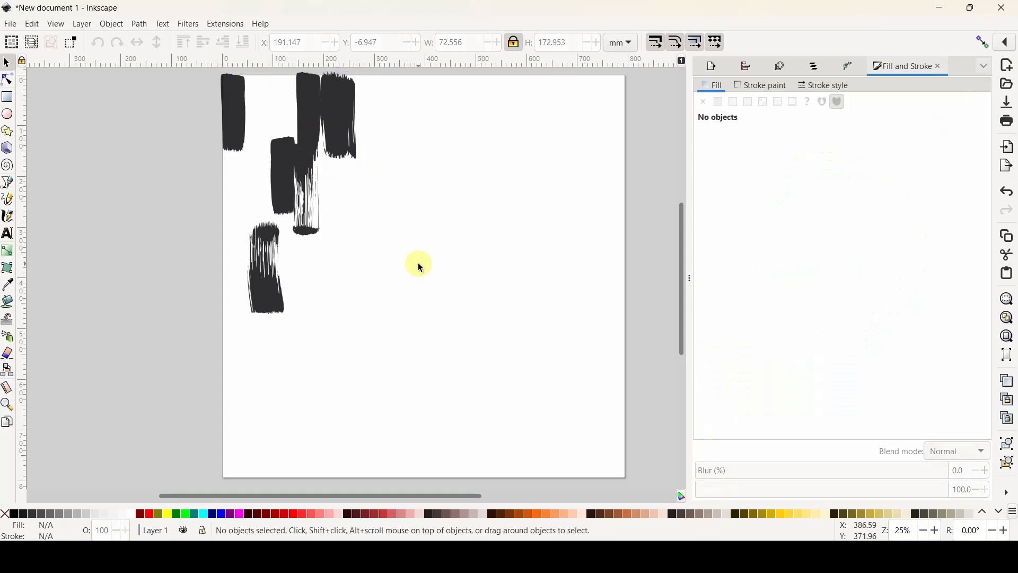
# Fill the Artboard 3 stroke with red d40000, the solid stroke beside it with ffaaaa and the page-corner solid stroke with d35f5f
pyautogui.click(341, 108)
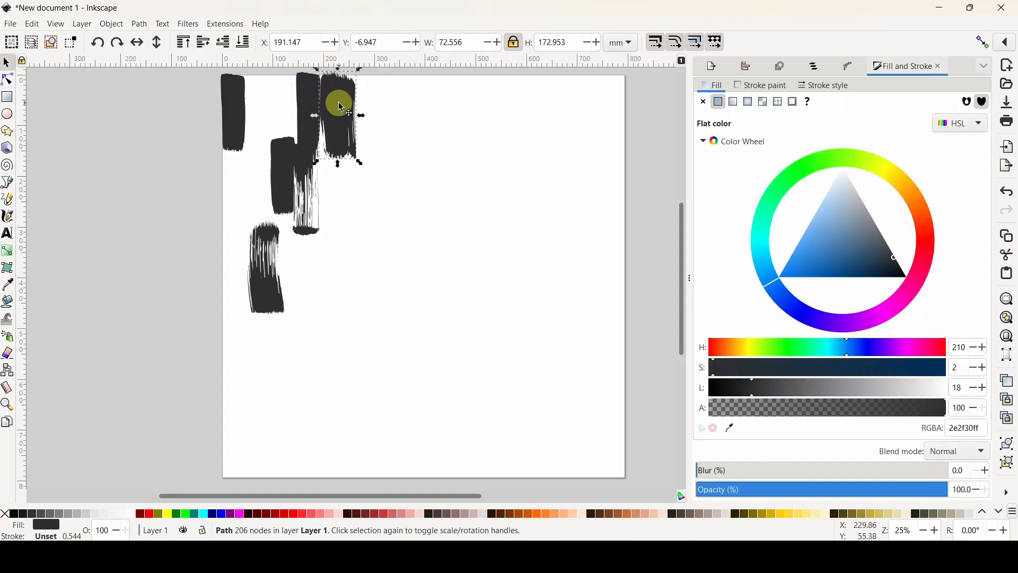
pyautogui.click(277, 513)
pyautogui.click(301, 112)
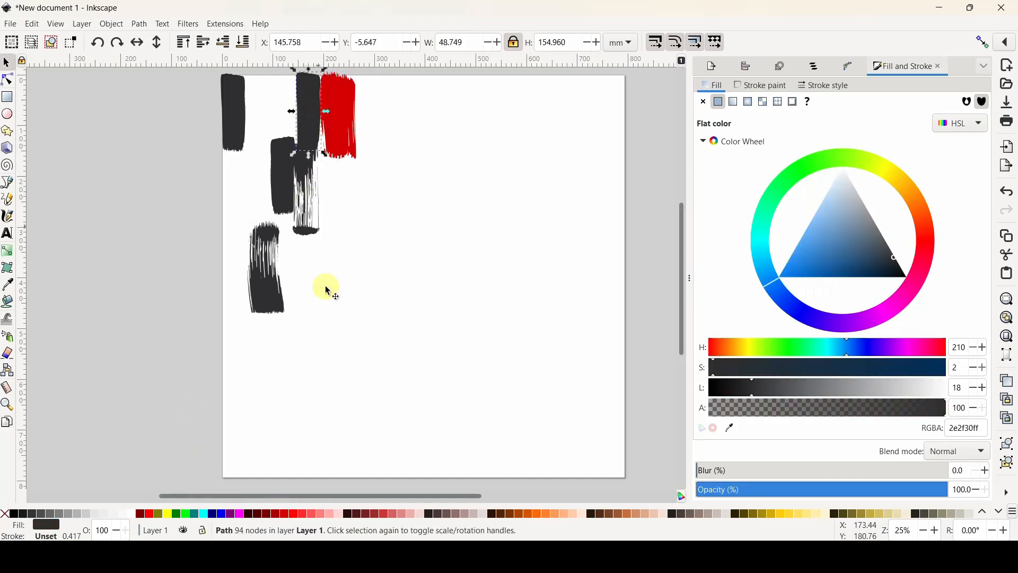
pyautogui.click(332, 513)
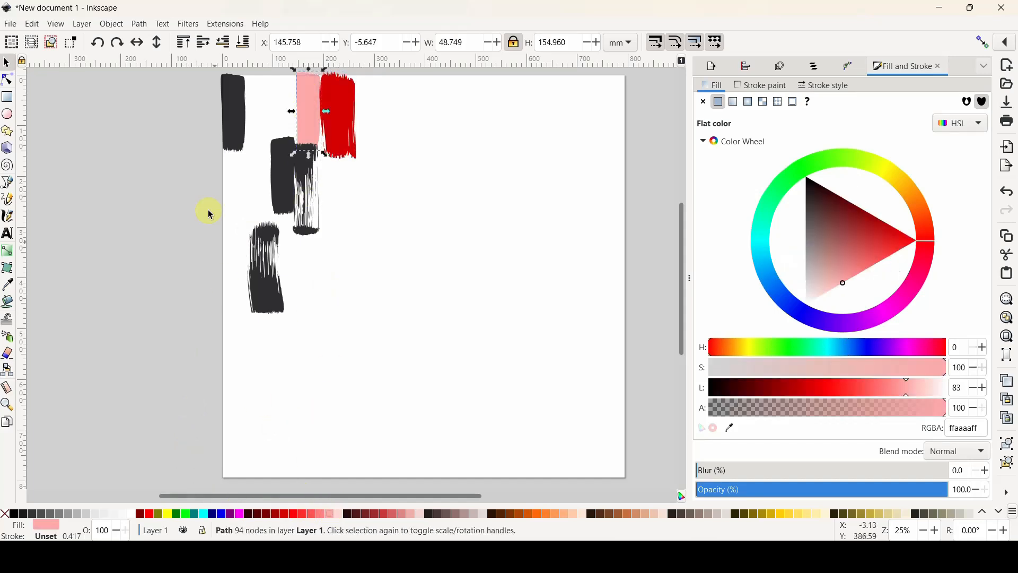
pyautogui.click(233, 125)
pyautogui.click(391, 513)
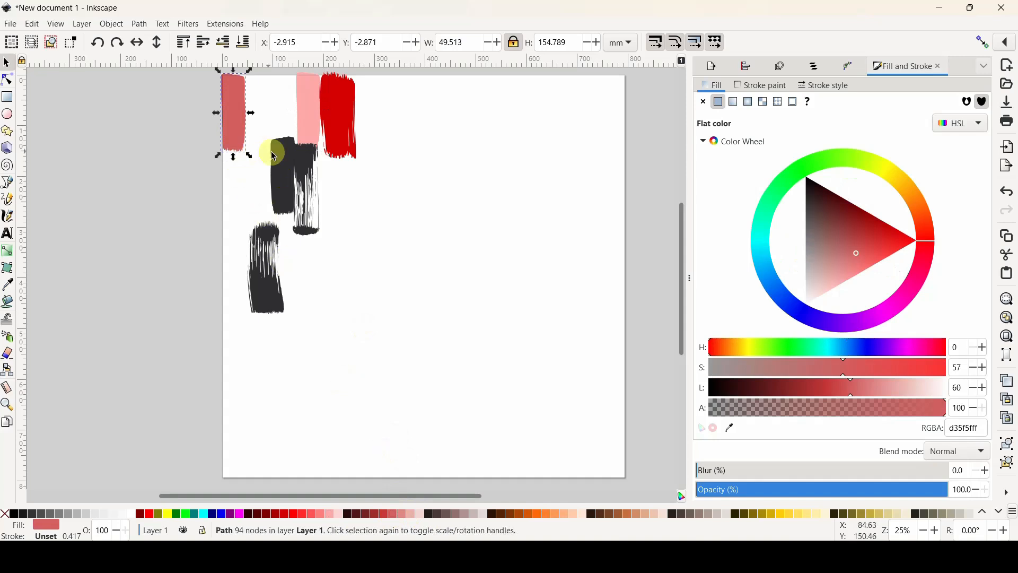
# Delete the dark solid stroke in the middle and the light pink solid stroke
pyautogui.moveTo(281, 172)
pyautogui.mouseDown()
pyautogui.moveTo(236, 173)
pyautogui.moveTo(256, 219)
pyautogui.mouseUp()
pyautogui.press('Delete')
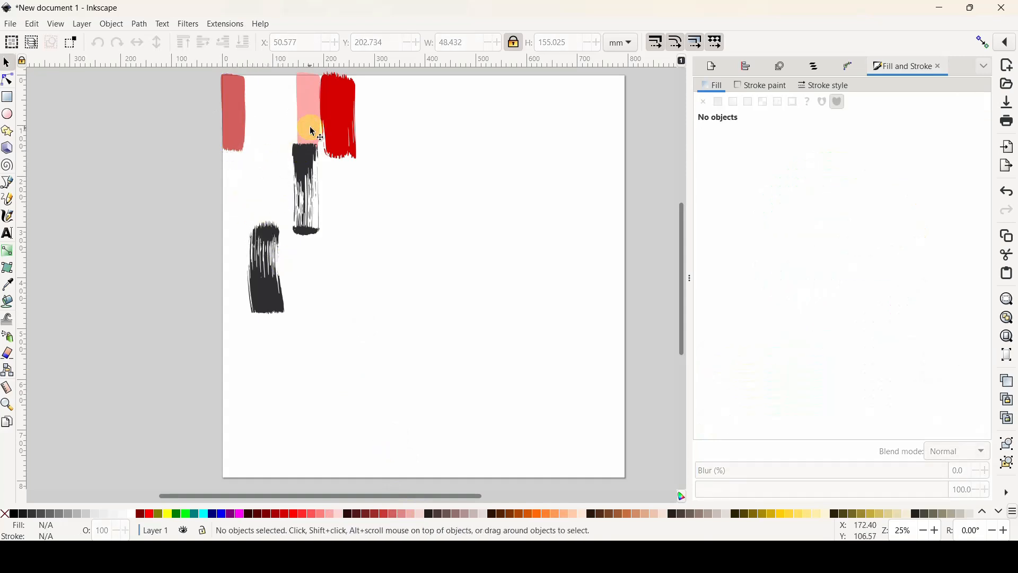
pyautogui.moveTo(310, 128); pyautogui.dragTo(263, 120)
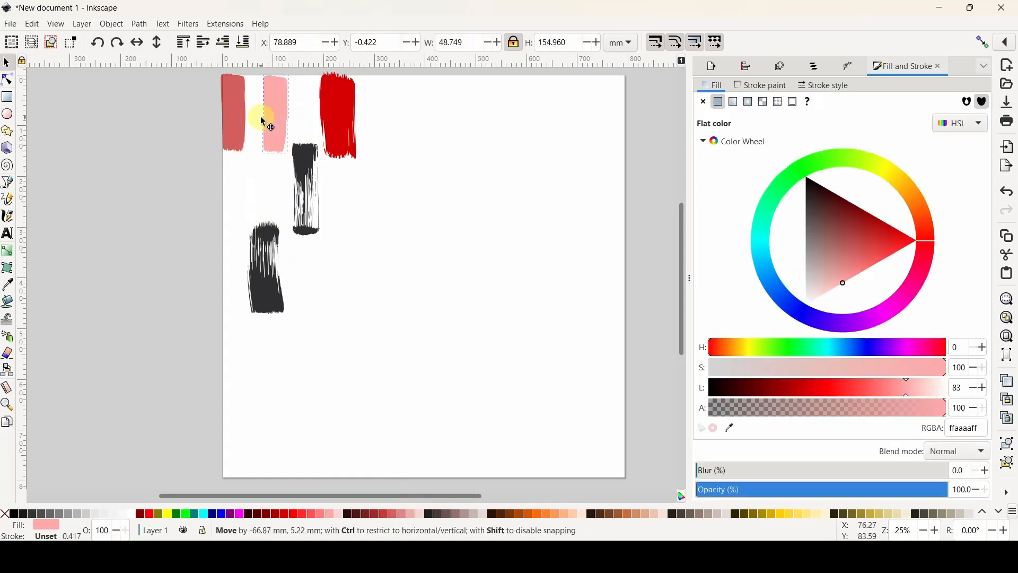
pyautogui.press('Delete')
# Fill the Artboard 11 stroke with pale pink e9afaf and the Artboard 22 stroke with dark red a02c2c
pyautogui.click(304, 159)
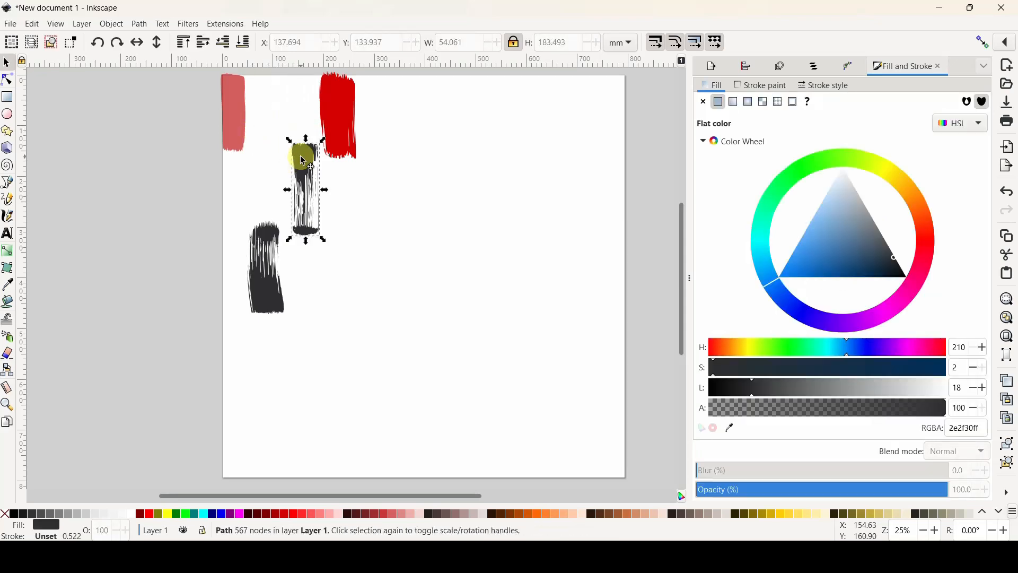
pyautogui.click(408, 511)
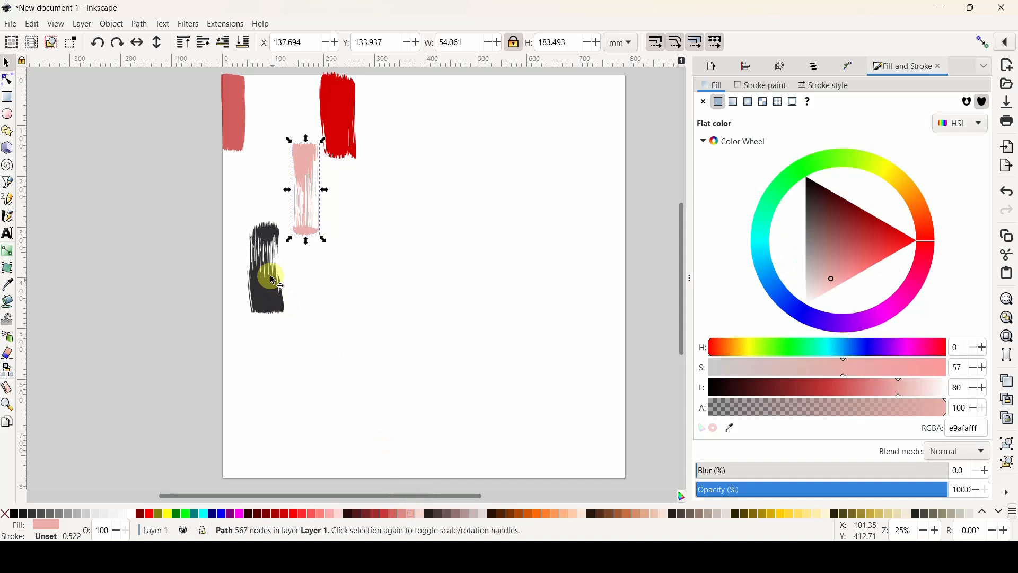
pyautogui.click(277, 305)
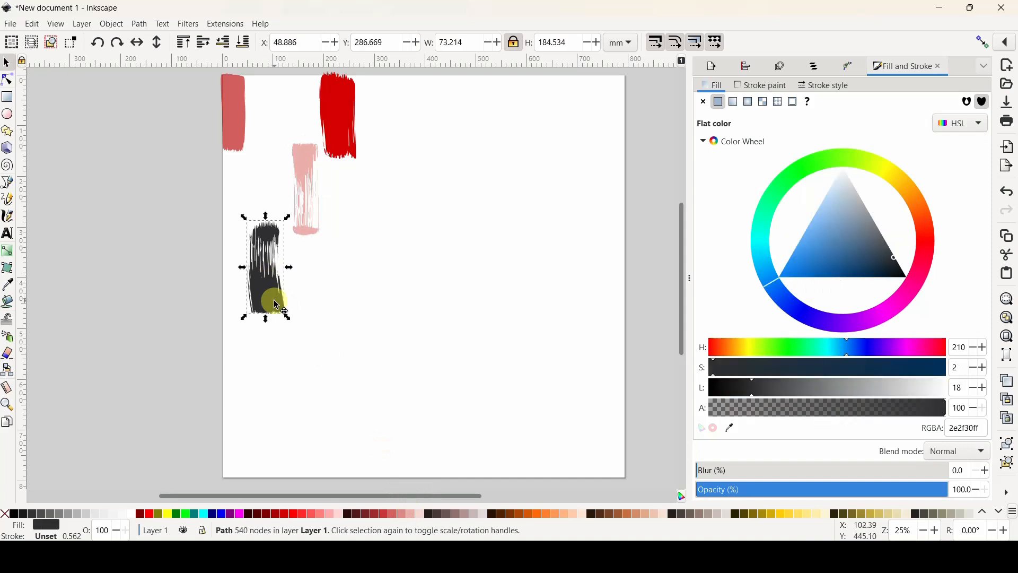
pyautogui.click(373, 514)
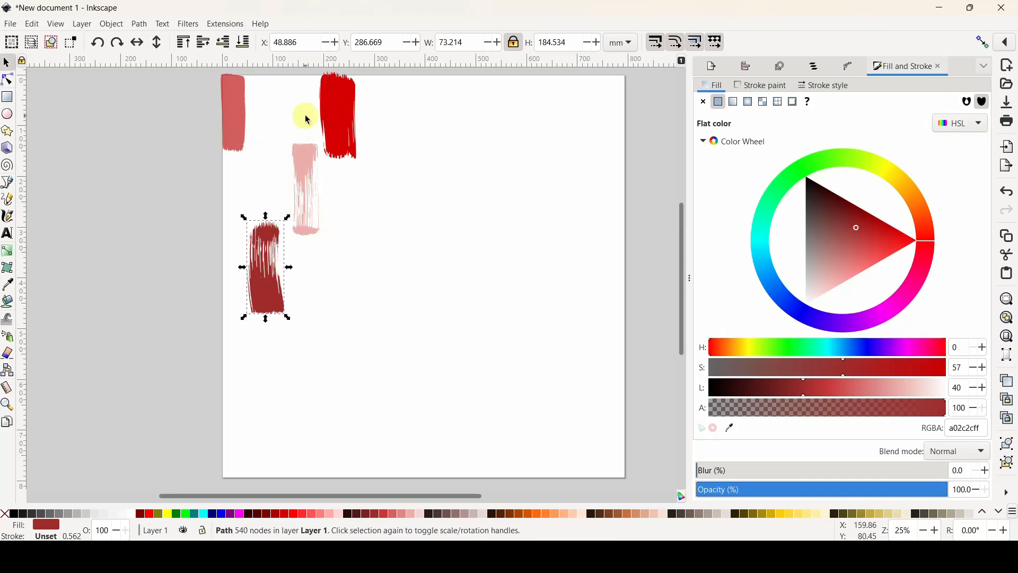
# Move the bright red stroke against the page-corner stroke, duplicate both, and line the copies up as an alternating four-stroke row
pyautogui.moveTo(332, 108); pyautogui.dragTo(249, 106)
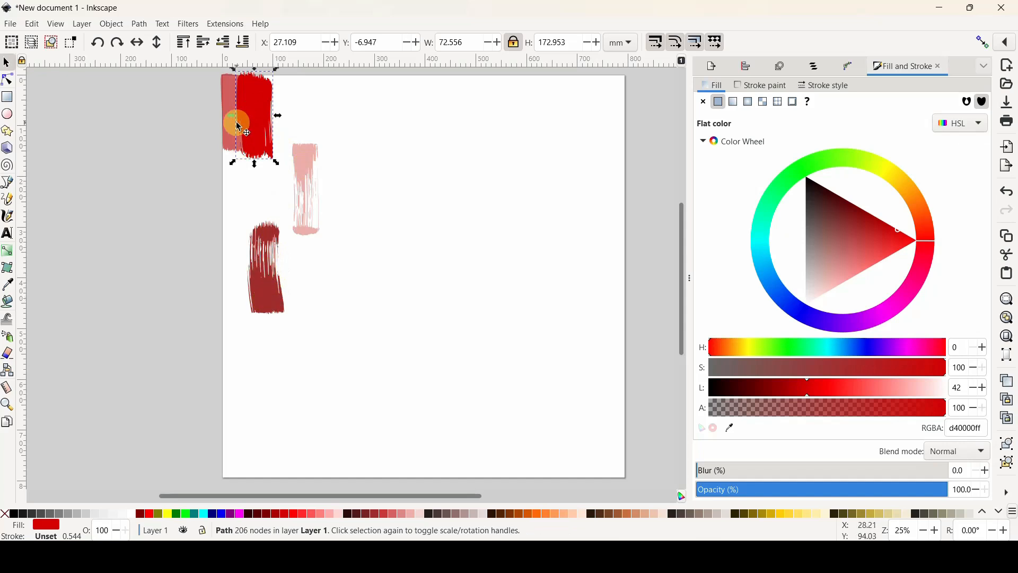
pyautogui.rightClick(257, 123)
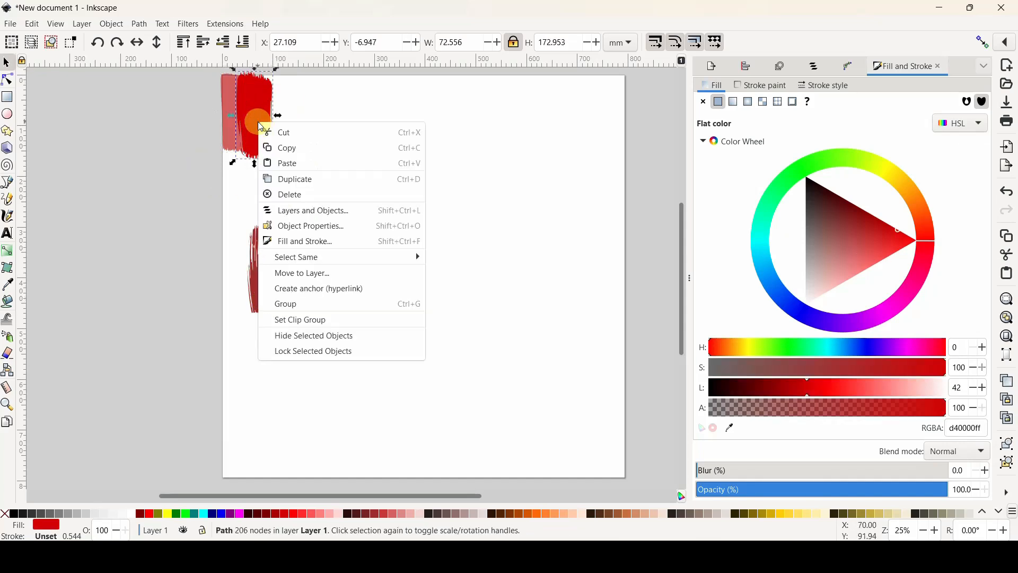
pyautogui.click(318, 182)
pyautogui.moveTo(261, 135)
pyautogui.mouseDown()
pyautogui.moveTo(313, 125)
pyautogui.moveTo(352, 147)
pyautogui.mouseUp()
pyautogui.moveTo(235, 132)
pyautogui.mouseDown()
pyautogui.moveTo(307, 152)
pyautogui.moveTo(230, 132)
pyautogui.moveTo(236, 137)
pyautogui.mouseUp()
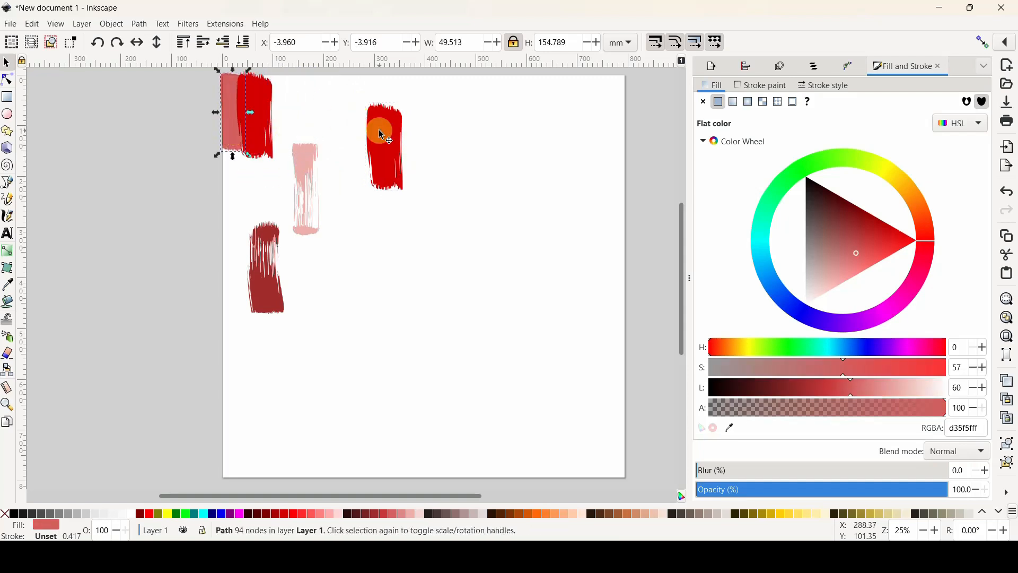
pyautogui.rightClick(238, 125)
pyautogui.click(259, 184)
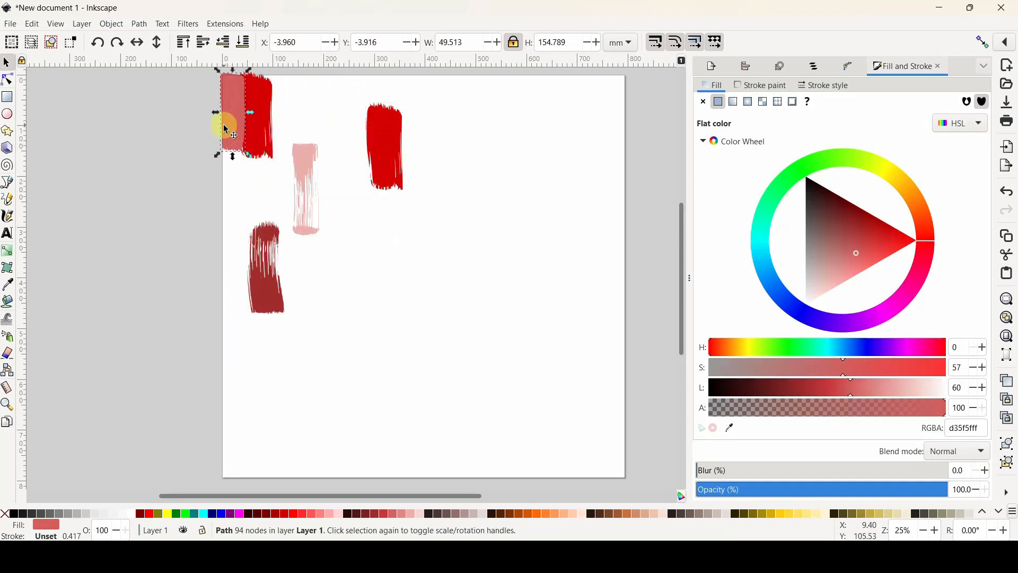
pyautogui.moveTo(230, 132); pyautogui.dragTo(284, 132)
pyautogui.moveTo(388, 132); pyautogui.dragTo(284, 96)
# Flip the dark red stroke vertically and place it and the pale pink stroke over the lower edge of the four-stroke row
pyautogui.click(310, 211)
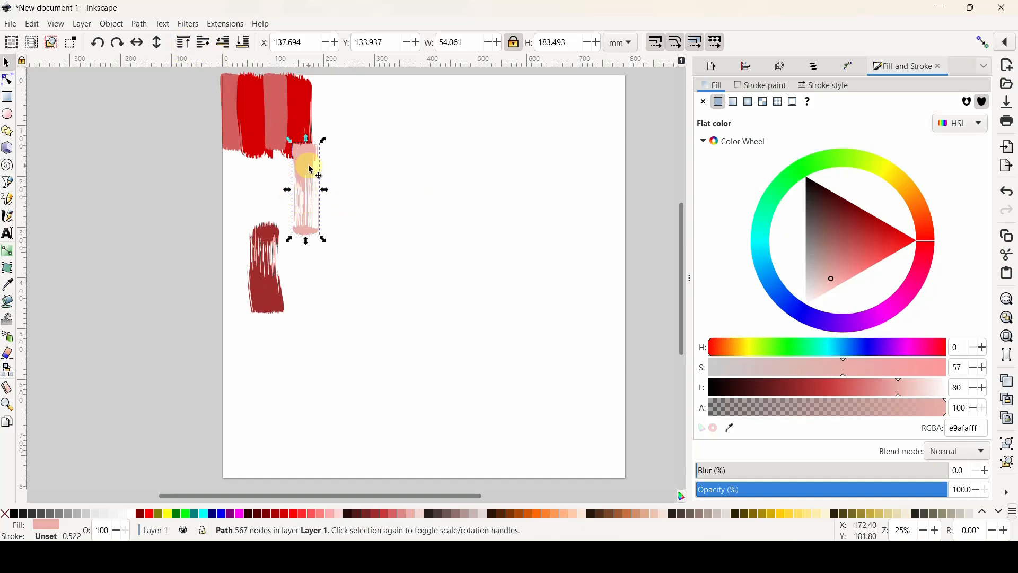
pyautogui.moveTo(312, 170)
pyautogui.mouseDown()
pyautogui.moveTo(278, 141)
pyautogui.moveTo(294, 134)
pyautogui.mouseUp()
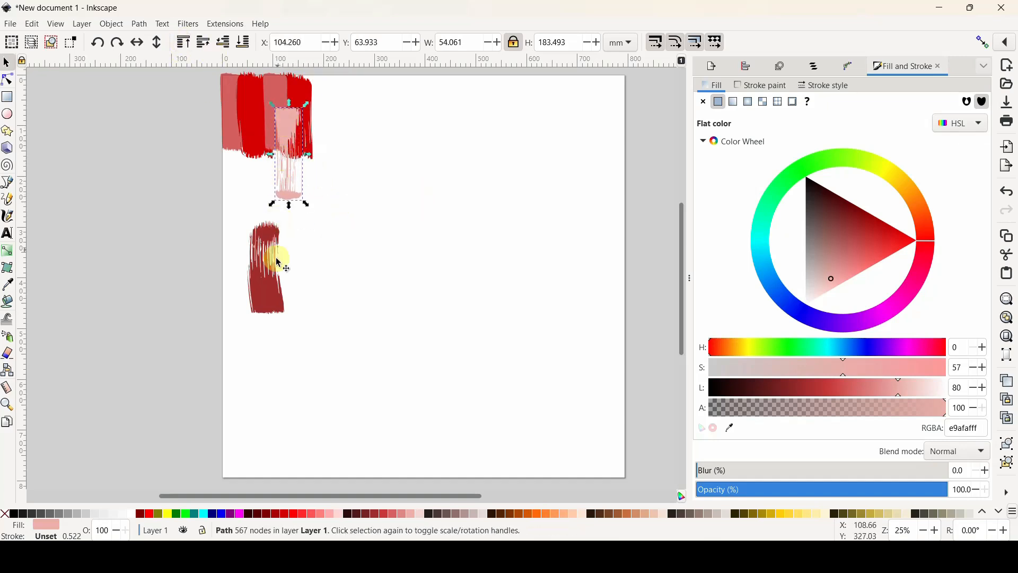
pyautogui.moveTo(264, 303)
pyautogui.mouseDown()
pyautogui.moveTo(245, 228)
pyautogui.moveTo(254, 265)
pyautogui.mouseUp()
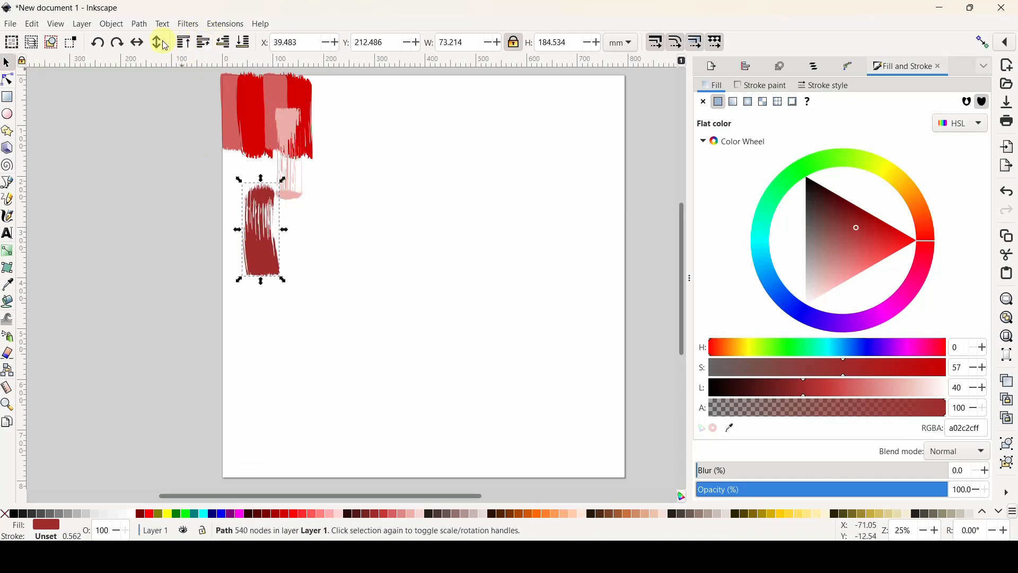
pyautogui.click(159, 43)
pyautogui.moveTo(254, 198)
pyautogui.mouseDown()
pyautogui.moveTo(216, 143)
pyautogui.moveTo(225, 138)
pyautogui.mouseUp()
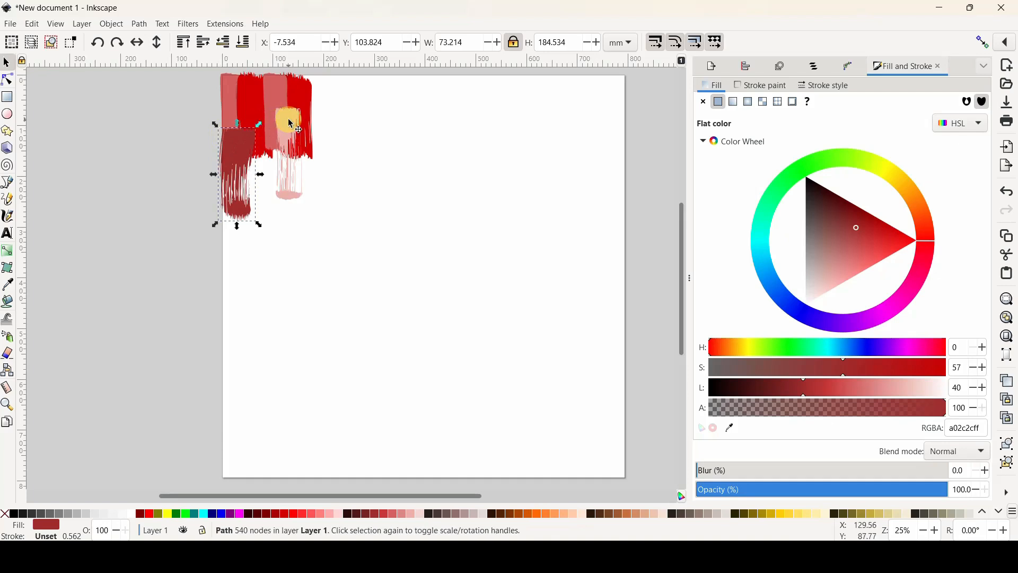
pyautogui.moveTo(291, 124); pyautogui.dragTo(257, 114)
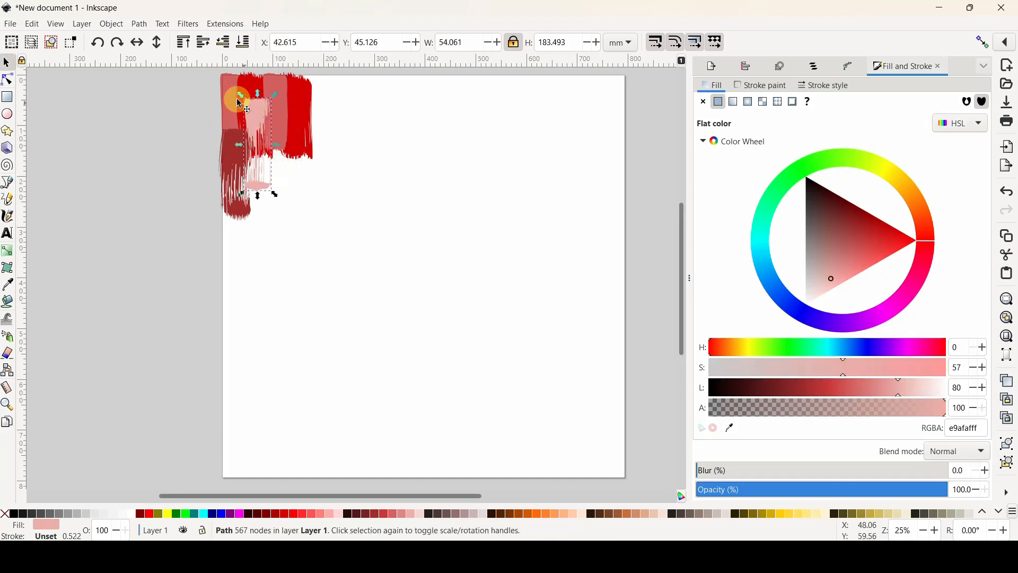
# Group the four alternating red strokes of the top row
pyautogui.click(228, 92)
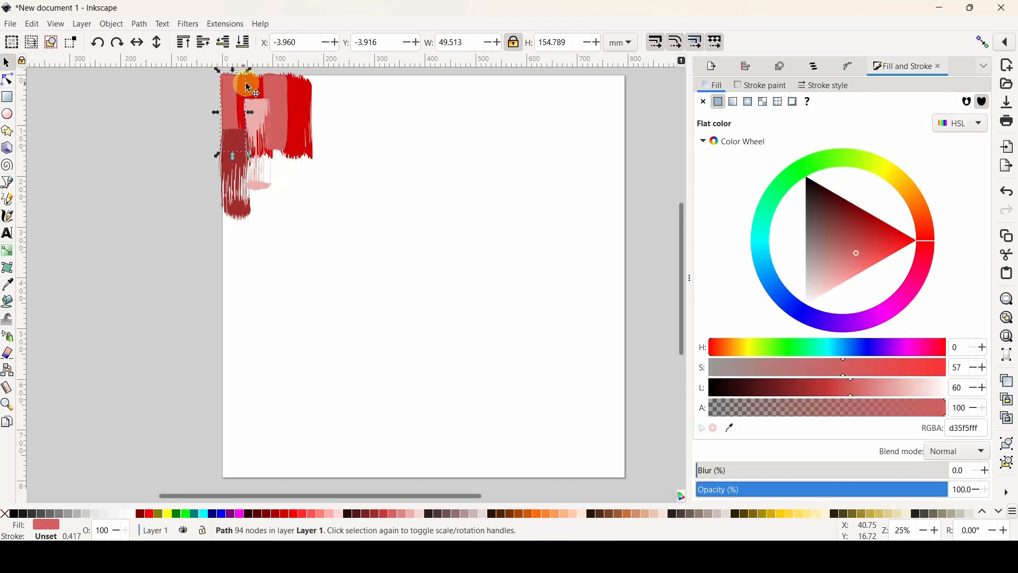
pyautogui.keyDown('shift'); pyautogui.click(264, 91); pyautogui.keyUp('shift')
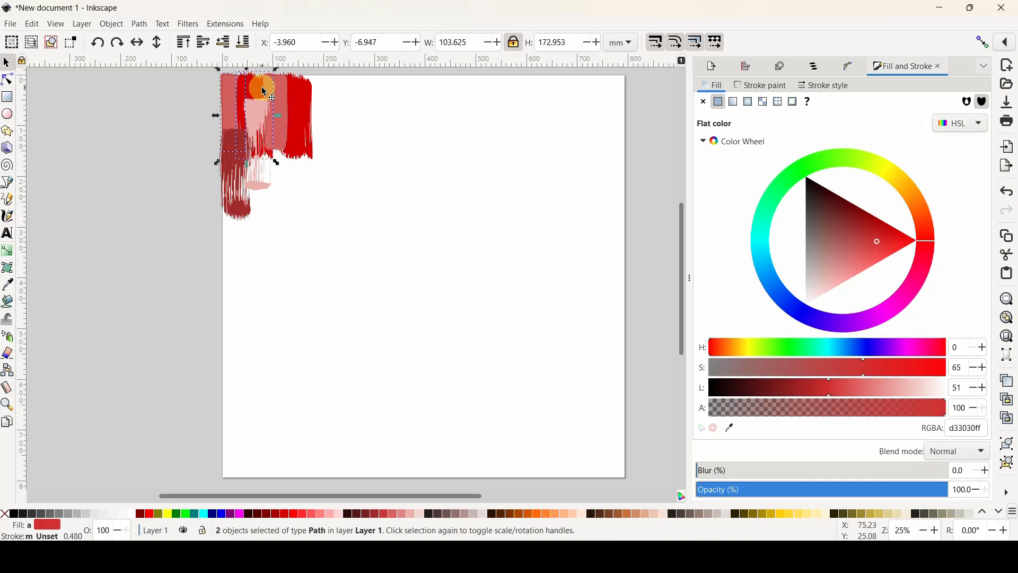
pyautogui.keyDown('shift'); pyautogui.click(305, 95); pyautogui.keyUp('shift')
pyautogui.keyDown('shift'); pyautogui.click(305, 94); pyautogui.keyUp('shift')
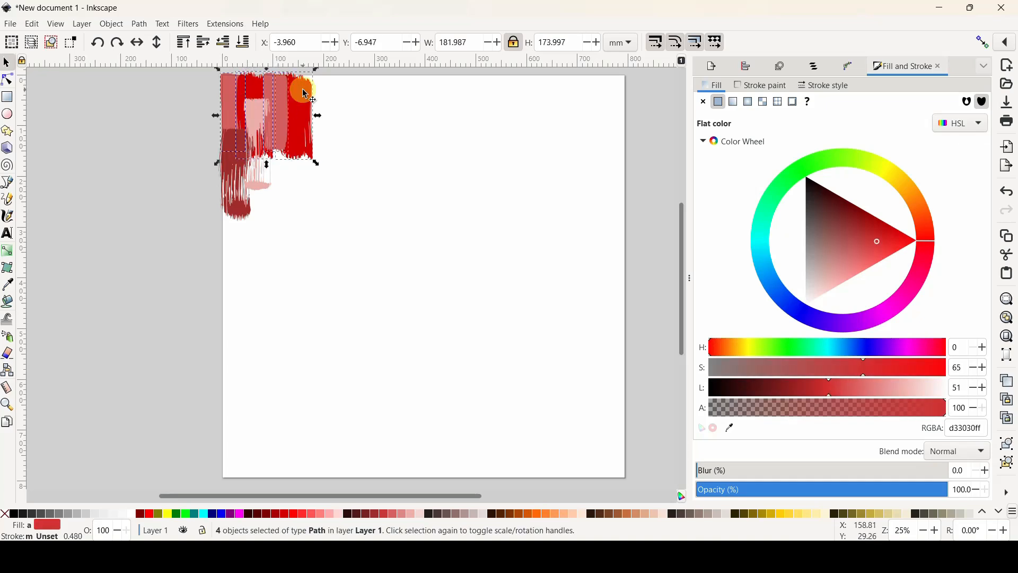
pyautogui.hotkey('ctrl', 'g')
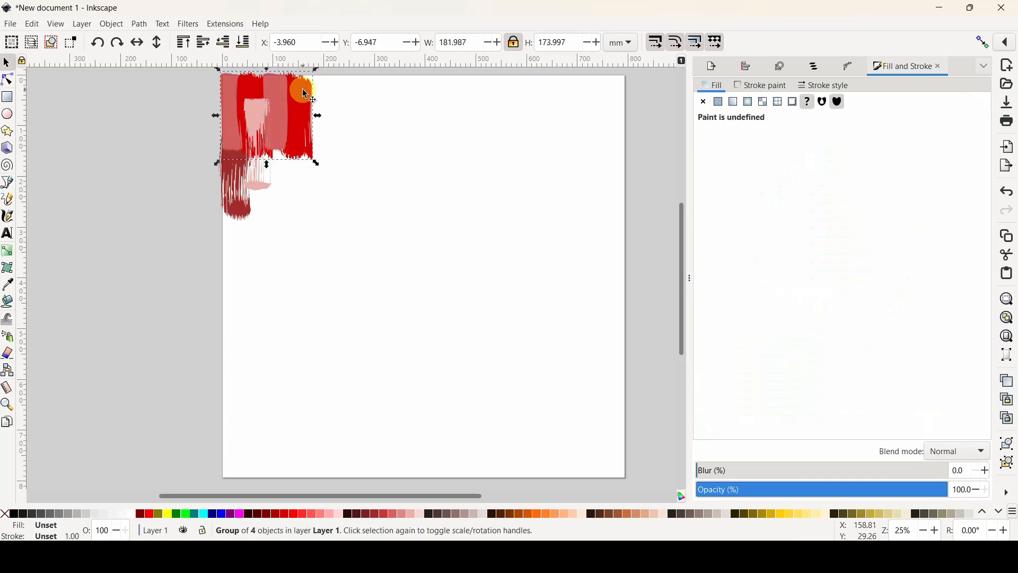
# Duplicate the four-stroke group three times and spread the copies across the upper part of the page
pyautogui.rightClick(304, 92)
pyautogui.click(344, 132)
pyautogui.moveTo(299, 109); pyautogui.dragTo(530, 210)
pyautogui.rightClick(371, 187)
pyautogui.click(424, 240)
pyautogui.rightClick(442, 133)
pyautogui.click(494, 189)
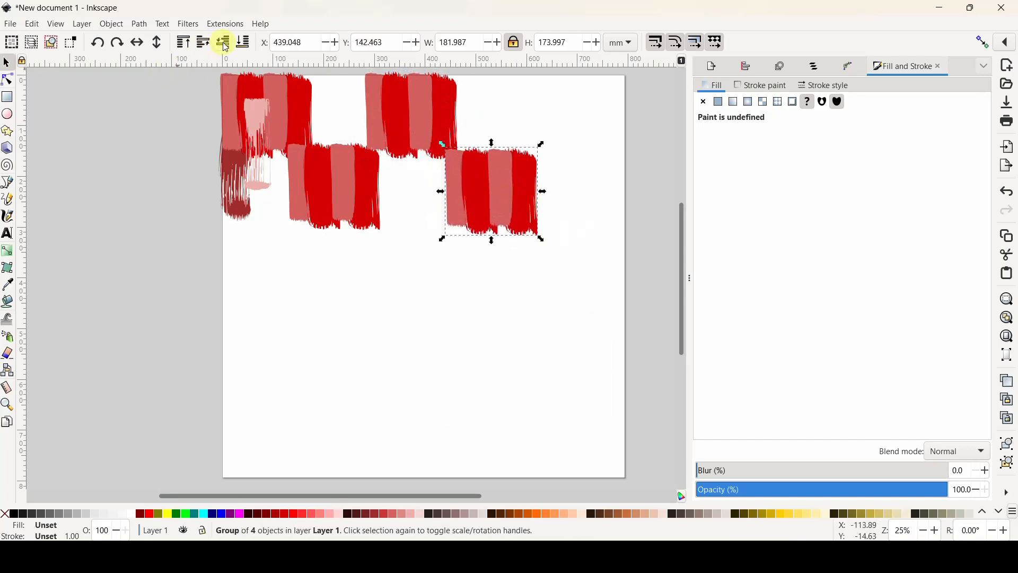
# Flip the rightmost stroke group vertically and the lower middle stroke group horizontally, nudging each into place
pyautogui.click(156, 46)
pyautogui.moveTo(454, 187); pyautogui.dragTo(457, 174)
pyautogui.click(340, 193)
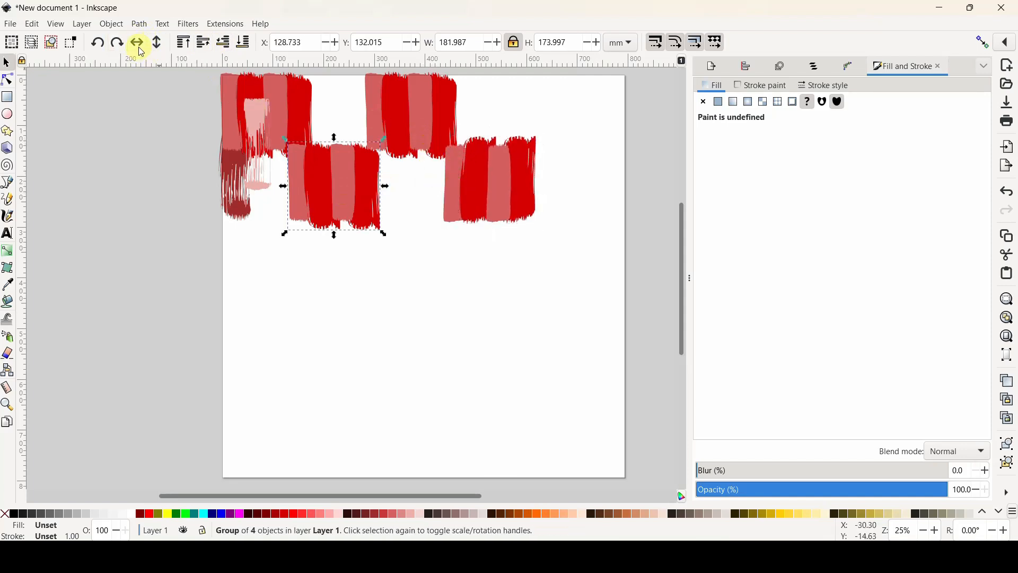
pyautogui.click(141, 50)
pyautogui.moveTo(337, 180); pyautogui.dragTo(338, 184)
# Shift the two right-hand groups against their neighbours and move the dark red and pale pink strokes to the empty area below
pyautogui.moveTo(392, 123); pyautogui.dragTo(347, 118)
pyautogui.moveTo(482, 173)
pyautogui.mouseDown()
pyautogui.moveTo(424, 209)
pyautogui.moveTo(402, 211)
pyautogui.mouseUp()
pyautogui.moveTo(255, 124); pyautogui.dragTo(294, 283)
pyautogui.moveTo(240, 178); pyautogui.dragTo(299, 331)
# Select all four stroke groups and enlarge them together to about 700 × 538 mm
pyautogui.click(238, 120)
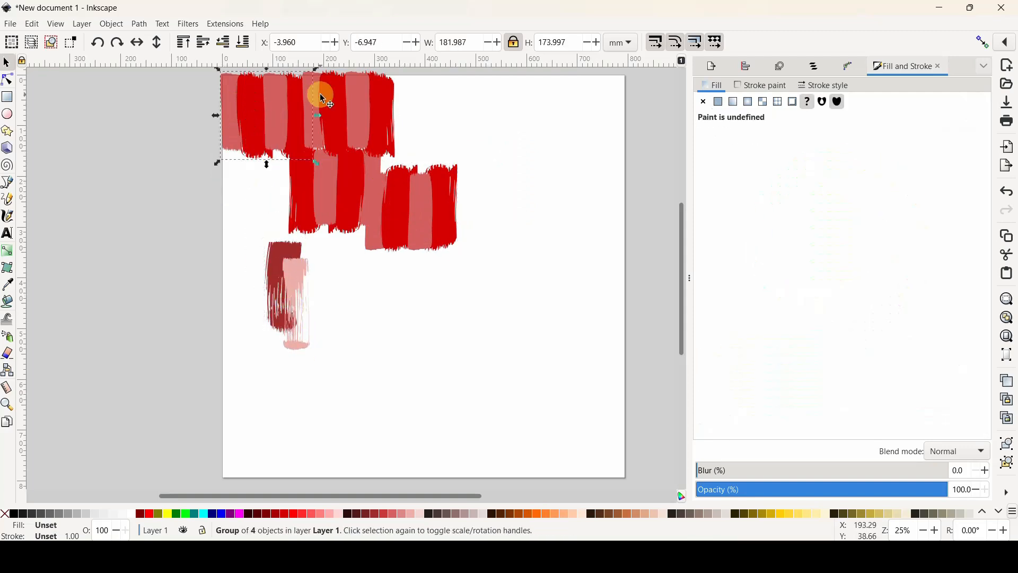
pyautogui.keyDown('shift'); pyautogui.click(344, 151); pyautogui.keyUp('shift')
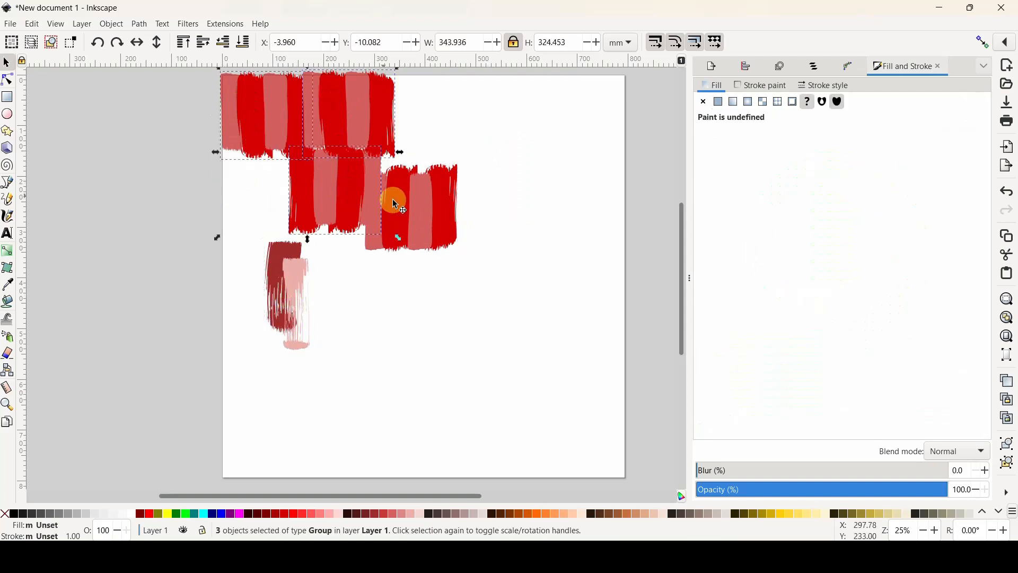
pyautogui.keyDown('shift'); pyautogui.click(427, 220); pyautogui.keyUp('shift')
pyautogui.moveTo(461, 256); pyautogui.dragTo(582, 375)
pyautogui.click(498, 412)
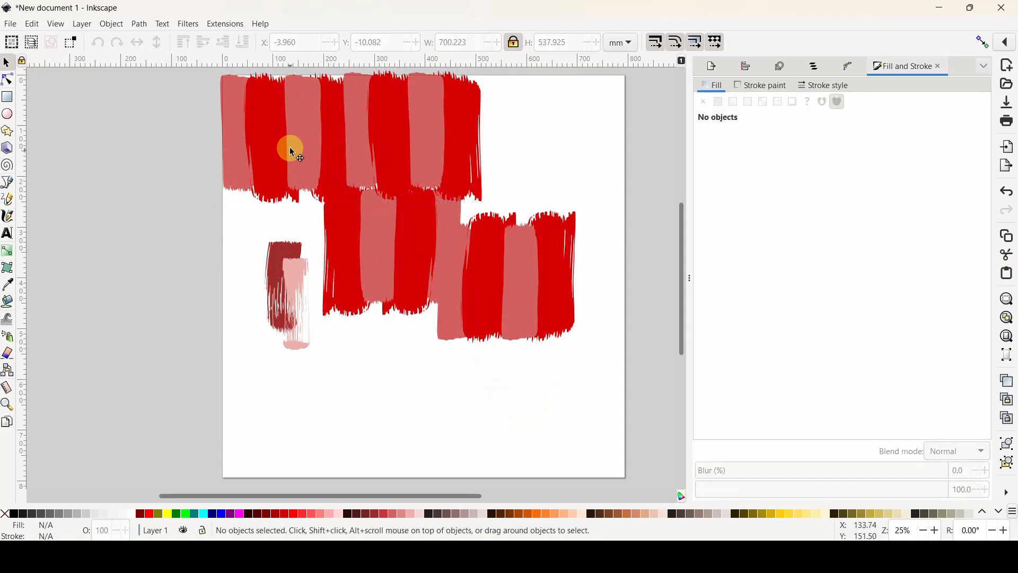
# Arrange three stroke groups in a row along the page's upper edge and move the fourth below them near the right edge
pyautogui.moveTo(288, 148); pyautogui.dragTo(289, 141)
pyautogui.click(431, 120)
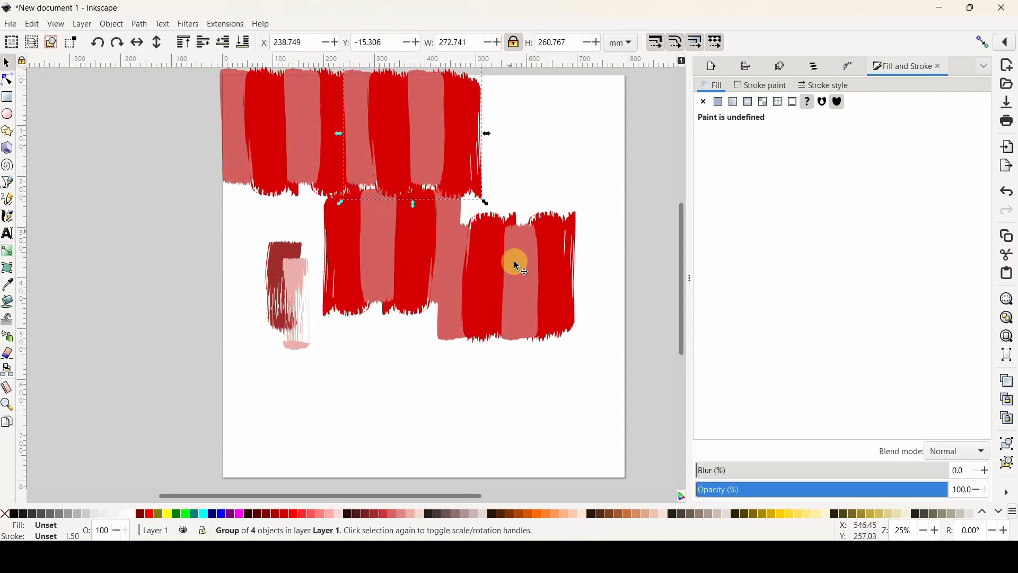
pyautogui.moveTo(514, 260); pyautogui.dragTo(539, 135)
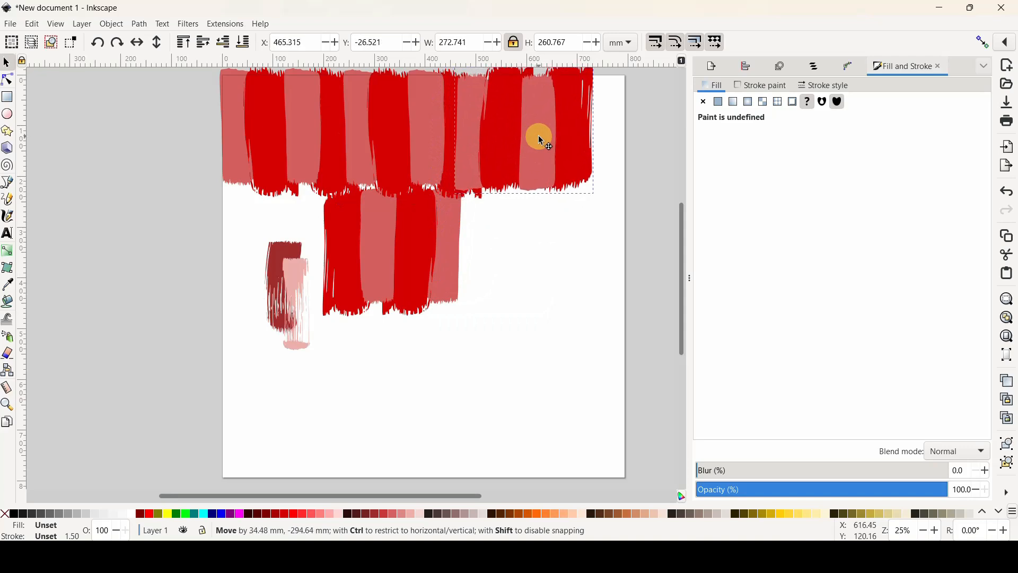
pyautogui.moveTo(377, 279); pyautogui.dragTo(525, 301)
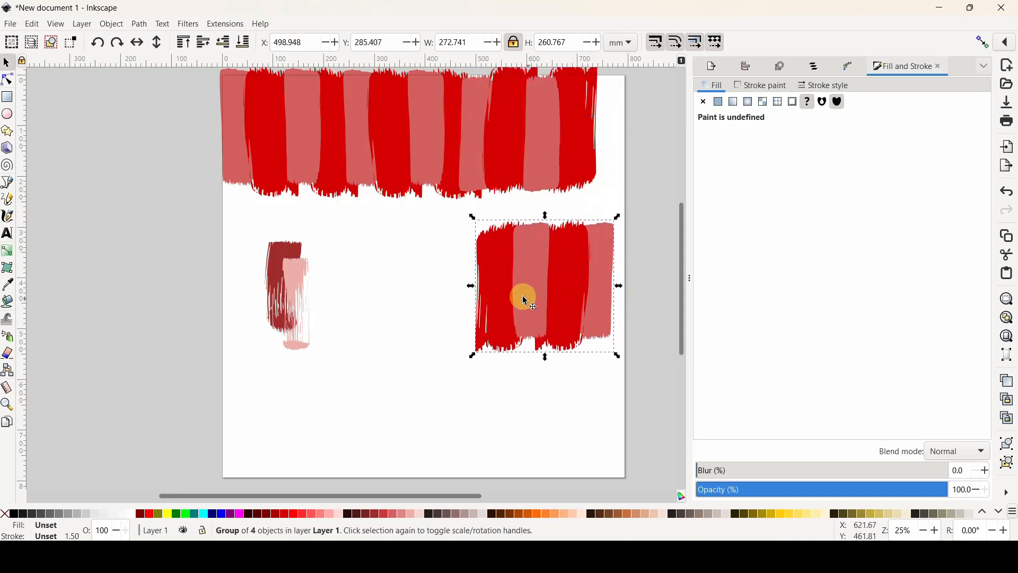
# Select the three upper-row stroke groups, enlarge them together to about 821 × 299 mm and align them with the page's left edge
pyautogui.click(349, 135)
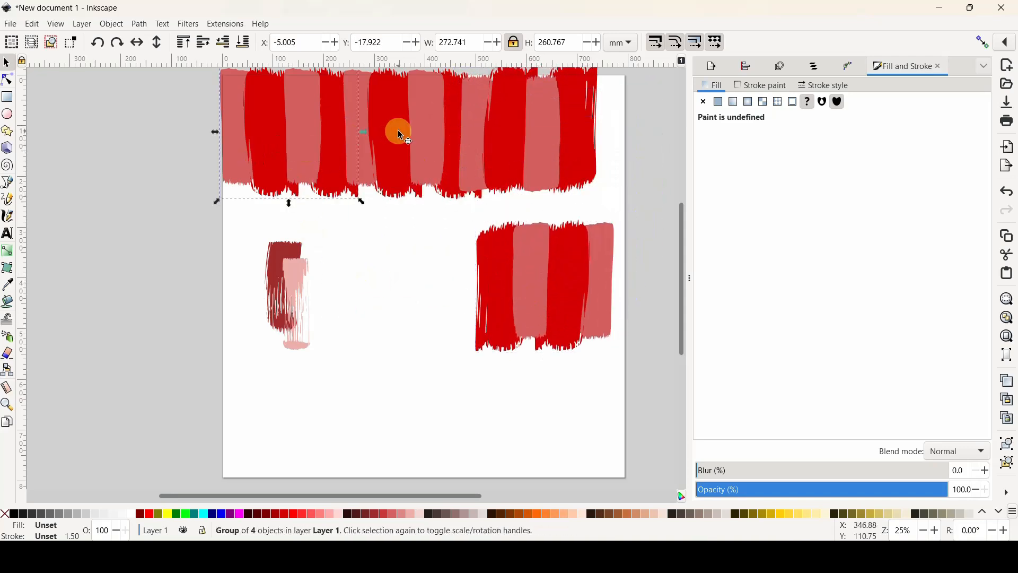
pyautogui.keyDown('shift'); pyautogui.click(452, 129); pyautogui.keyUp('shift')
pyautogui.keyDown('shift'); pyautogui.click(583, 168); pyautogui.keyUp('shift')
pyautogui.moveTo(602, 202); pyautogui.dragTo(642, 227)
pyautogui.moveTo(578, 167); pyautogui.dragTo(582, 160)
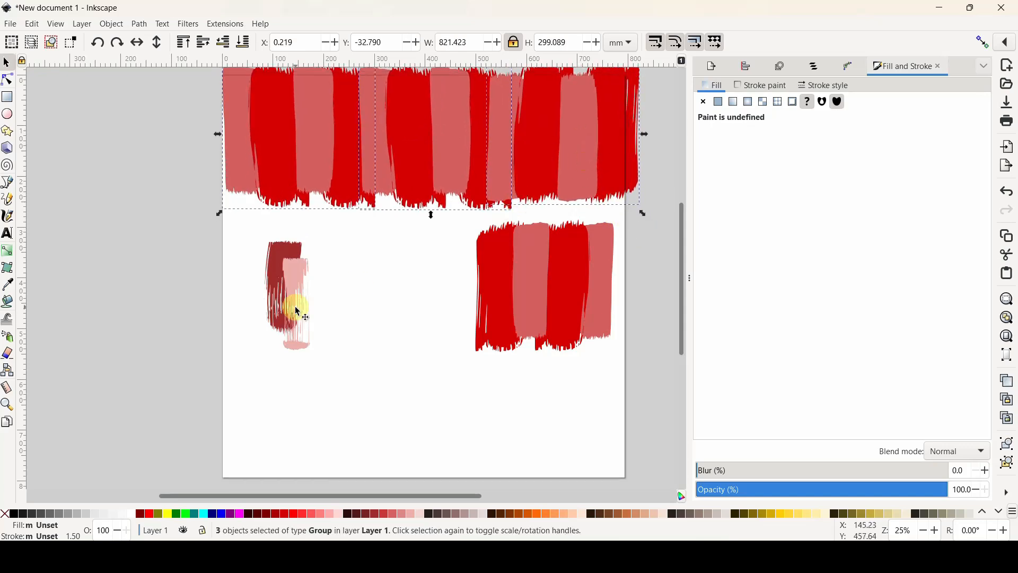
# Move the pale pink and dark red strokes off the page's left side and shift the lower stroke group toward the left edge
pyautogui.moveTo(289, 268); pyautogui.dragTo(163, 280)
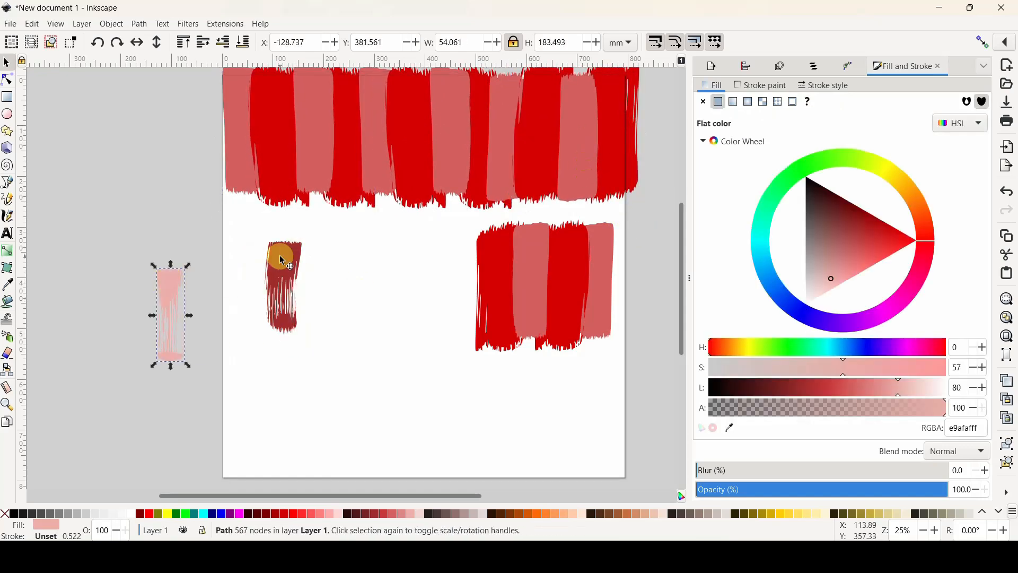
pyautogui.moveTo(283, 260); pyautogui.dragTo(132, 216)
pyautogui.moveTo(573, 257)
pyautogui.mouseDown()
pyautogui.moveTo(305, 244)
pyautogui.moveTo(311, 270)
pyautogui.moveTo(425, 270)
pyautogui.moveTo(424, 257)
pyautogui.mouseUp()
# Duplicate the lower stroke group beside itself in the second row and flip the copy vertically
pyautogui.rightClick(306, 244)
pyautogui.click(384, 300)
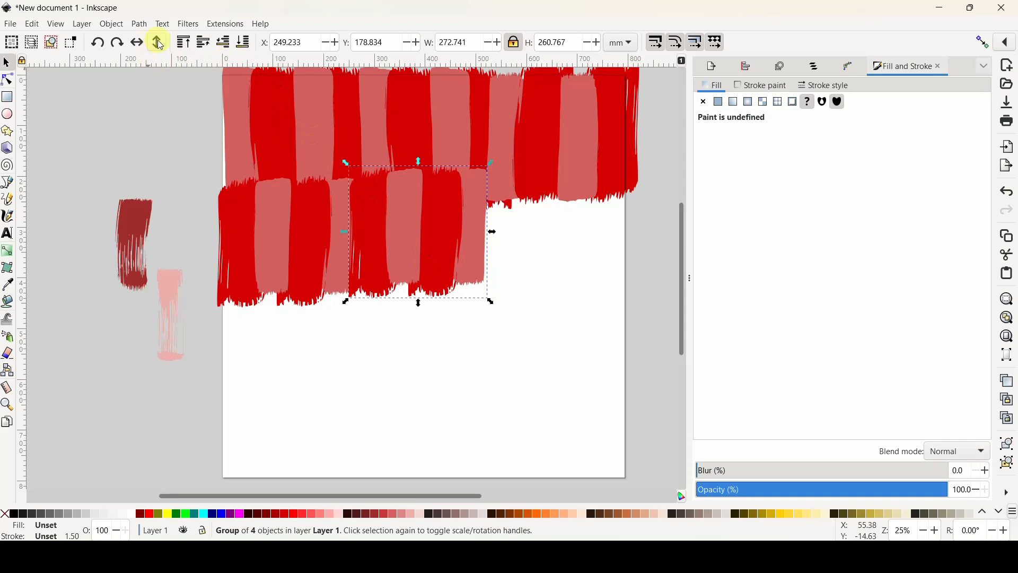
pyautogui.click(157, 42)
# Duplicate the flipped group to the right end of the second row and flip this copy horizontally
pyautogui.rightClick(447, 220)
pyautogui.click(508, 282)
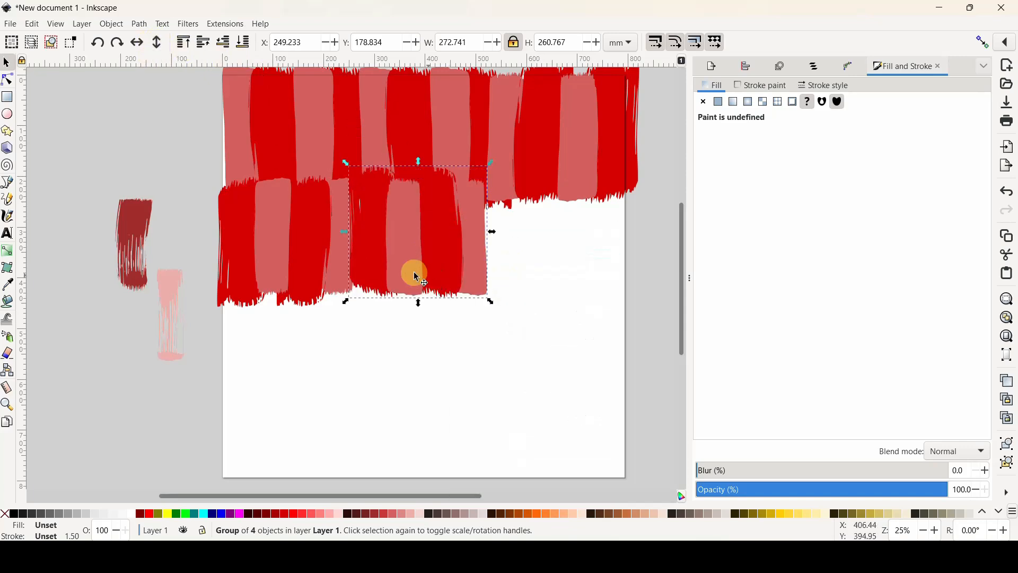
pyautogui.moveTo(416, 277); pyautogui.dragTo(546, 290)
pyautogui.click(138, 46)
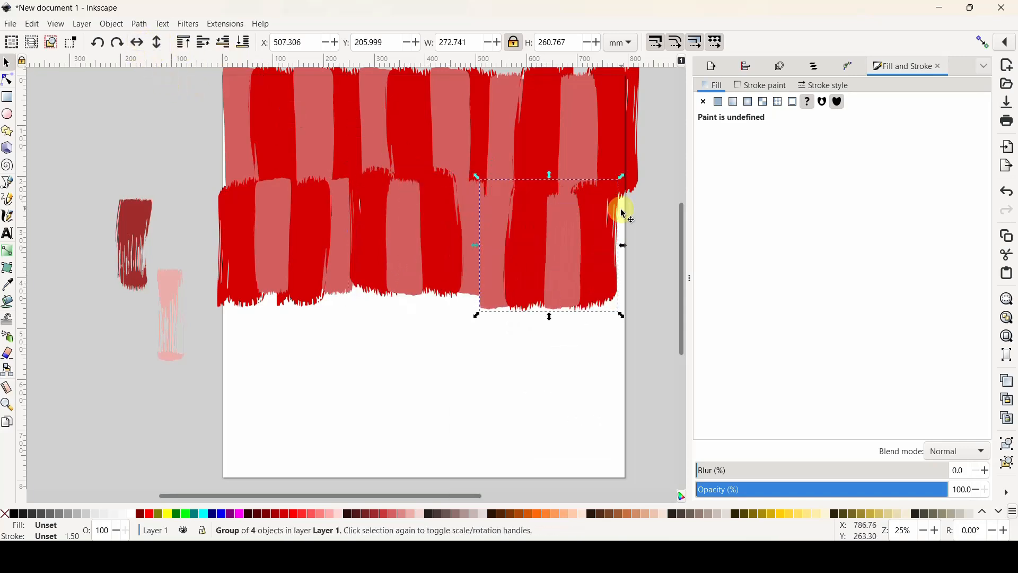
# Shift the three second-row stroke groups against each other so they span the page width without gaps
pyautogui.moveTo(550, 249); pyautogui.dragTo(561, 253)
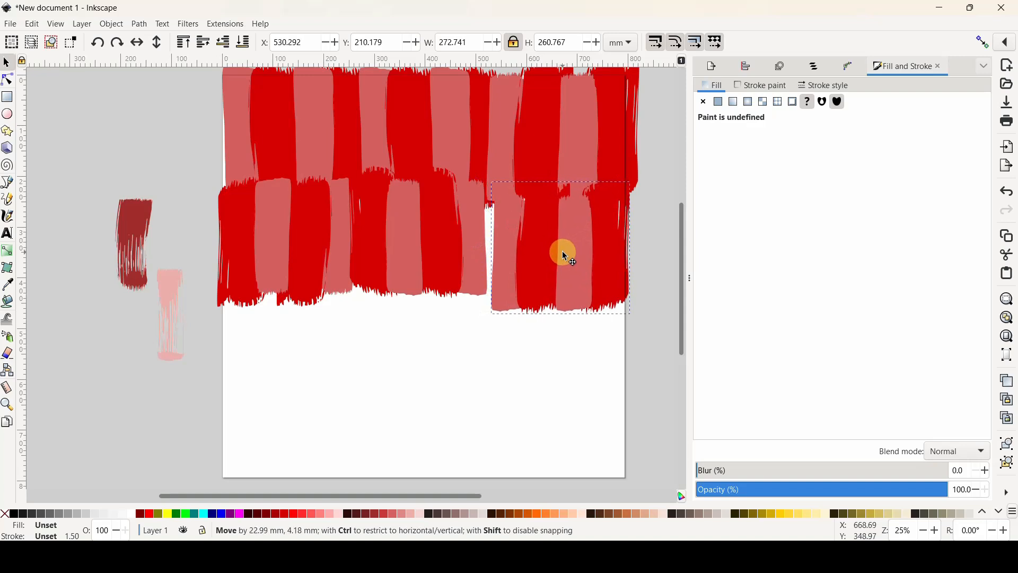
pyautogui.click(447, 254)
pyautogui.moveTo(447, 255); pyautogui.dragTo(295, 249)
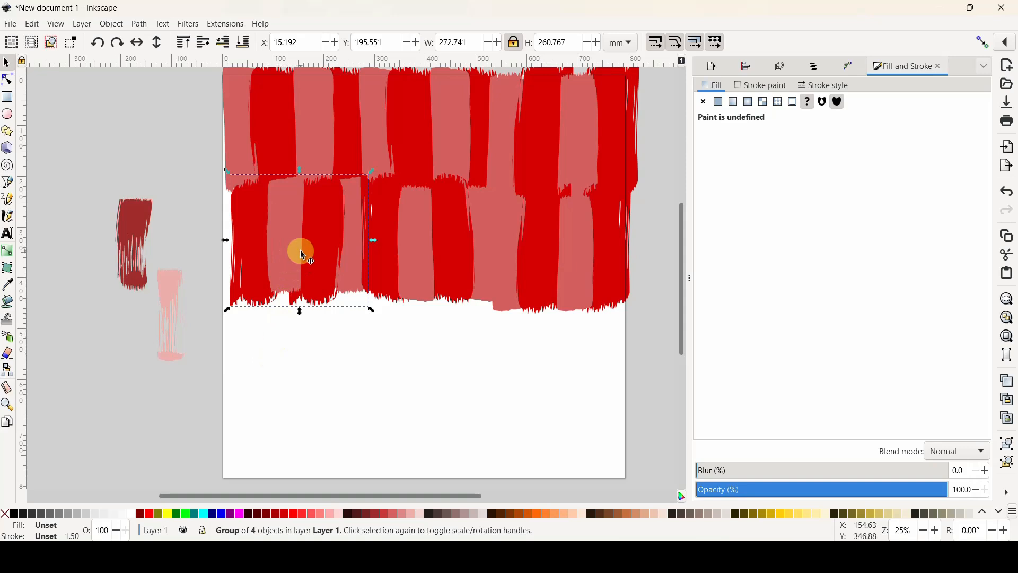
# Duplicate the three second-row groups together, place the copies as a third row below and flip them vertically
pyautogui.click(300, 250)
pyautogui.keyDown('shift'); pyautogui.click(422, 256); pyautogui.keyUp('shift')
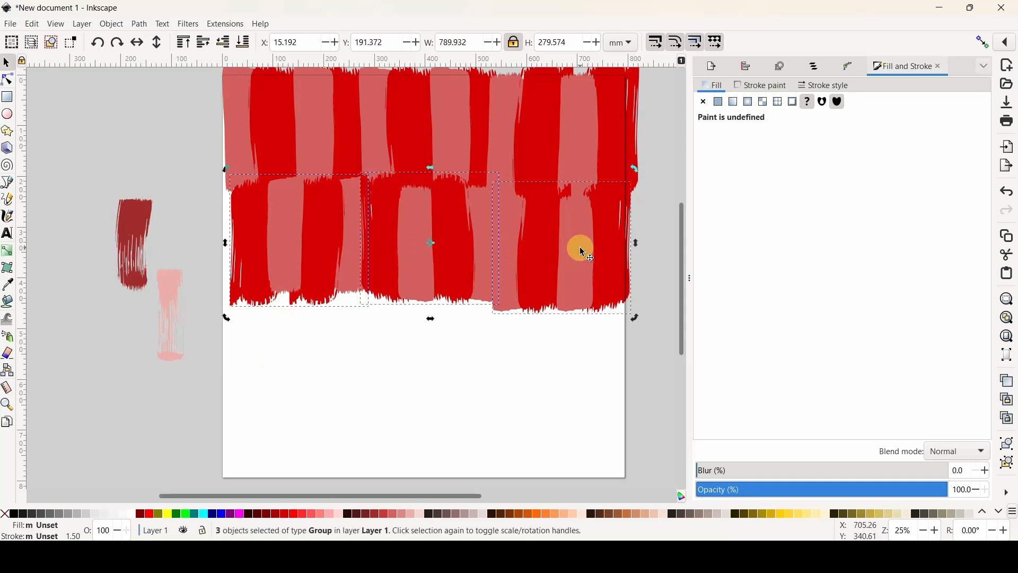
pyautogui.rightClick(582, 251)
pyautogui.click(594, 279)
pyautogui.moveTo(590, 259); pyautogui.dragTo(565, 366)
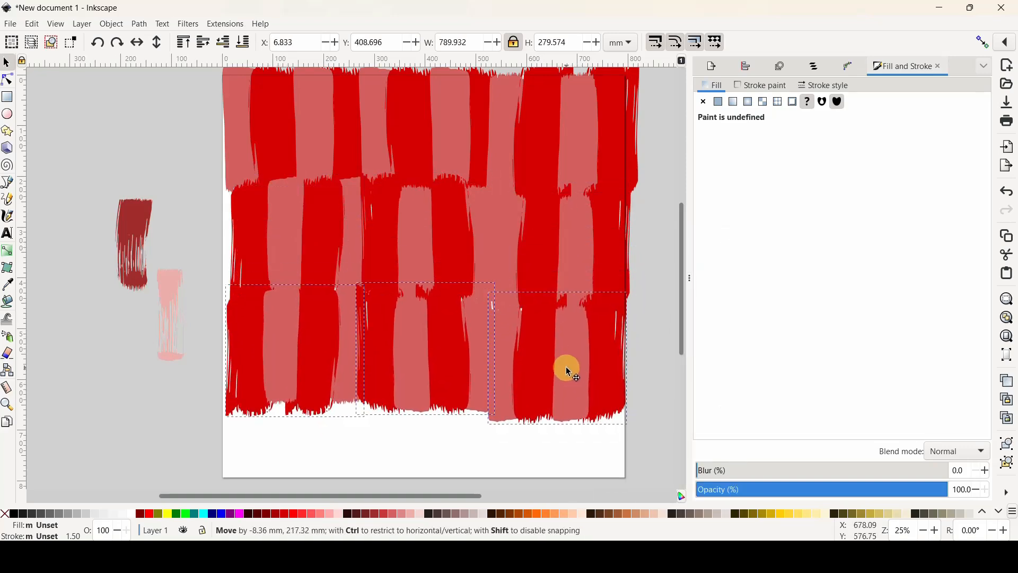
pyautogui.click(159, 45)
# Duplicate the third row to cover the page's lower edge, flip the copies horizontally and nudge them slightly upward
pyautogui.scroll(-2, 499, 239)
pyautogui.moveTo(549, 272); pyautogui.dragTo(580, 383)
pyautogui.rightClick(563, 268)
pyautogui.click(600, 291)
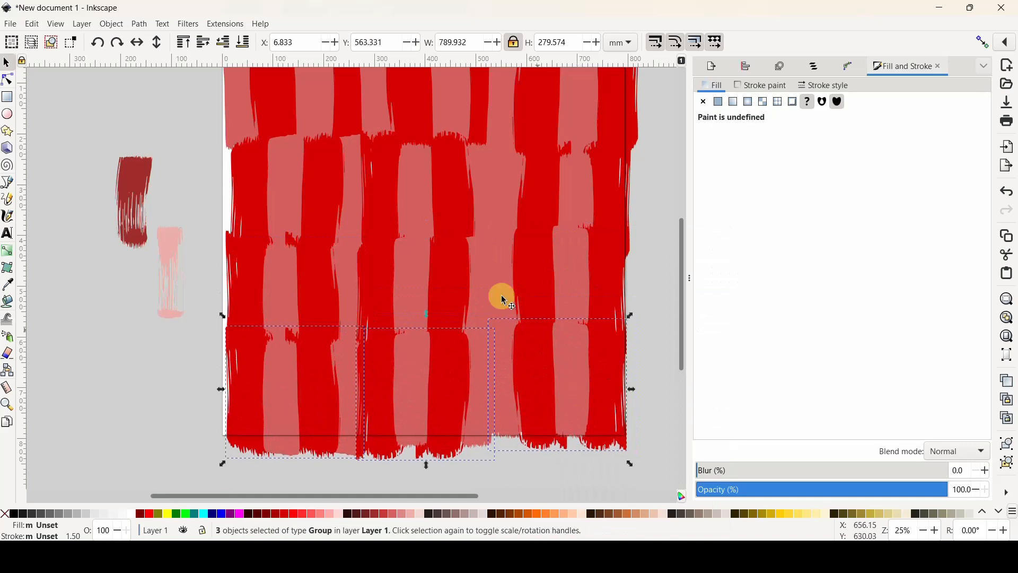
pyautogui.click(137, 42)
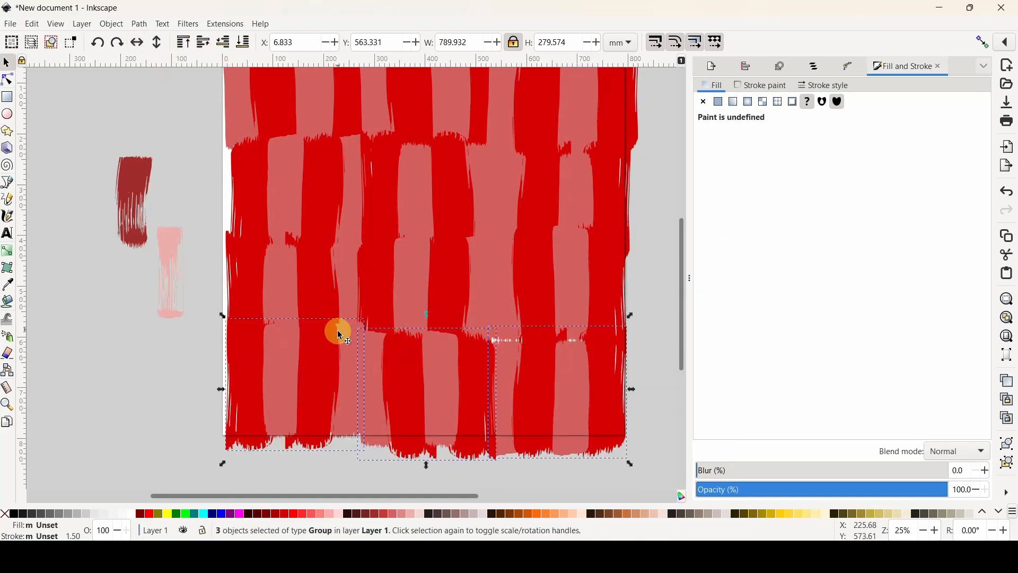
pyautogui.moveTo(532, 377); pyautogui.dragTo(531, 368)
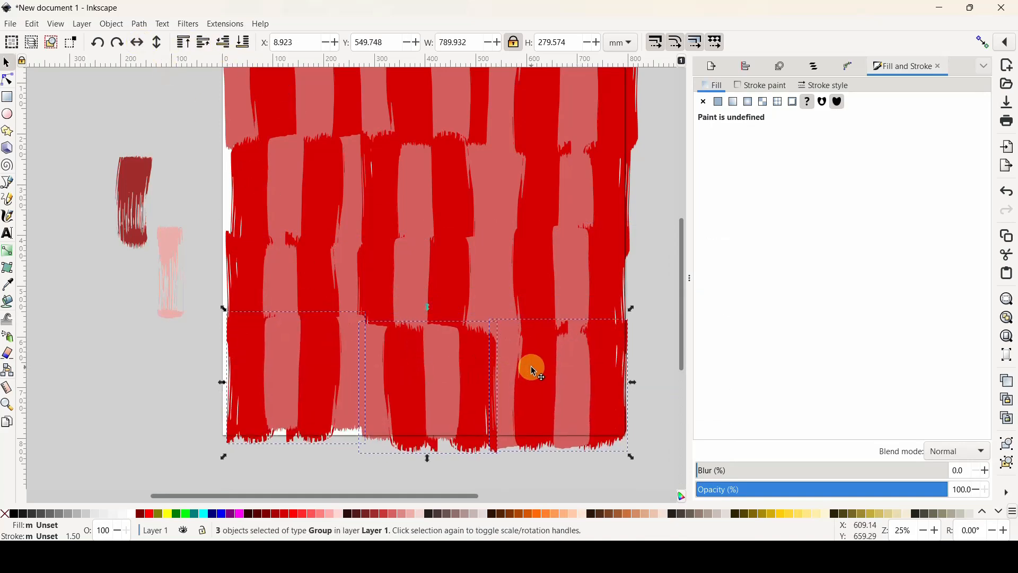
# Move the pale pink and dark red strokes farther out on the canvas, away from the page's left edge
pyautogui.scroll(4, 530, 369)
pyautogui.moveTo(174, 333)
pyautogui.mouseDown()
pyautogui.moveTo(119, 259)
pyautogui.moveTo(78, 227)
pyautogui.mouseUp()
pyautogui.moveTo(139, 281); pyautogui.dragTo(119, 267)
# Select all twelve stroke groups, enlarge them together to about 854 × 896 mm and shift them to cover the whole page
pyautogui.press('-')
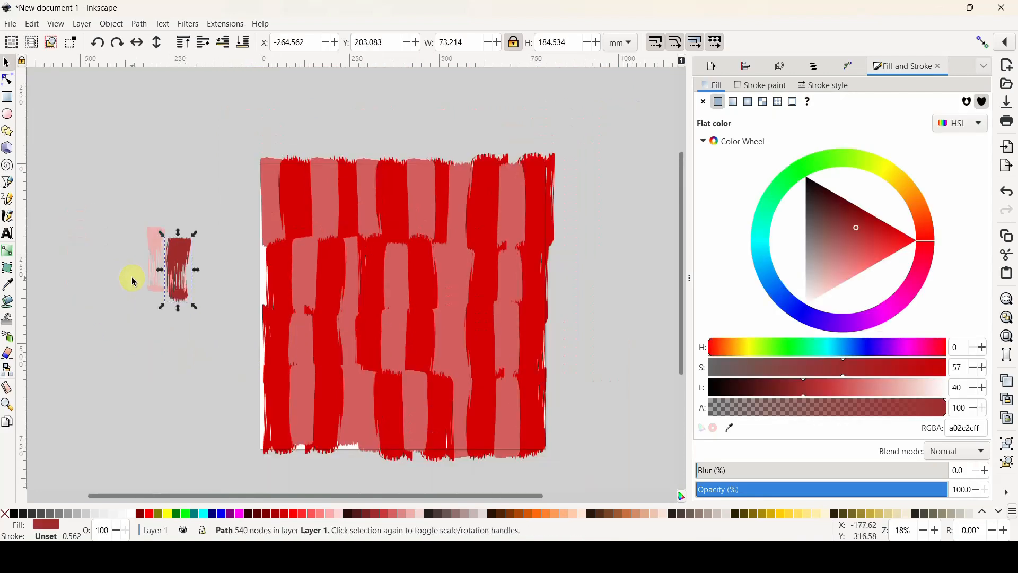
pyautogui.moveTo(229, 139); pyautogui.dragTo(620, 469)
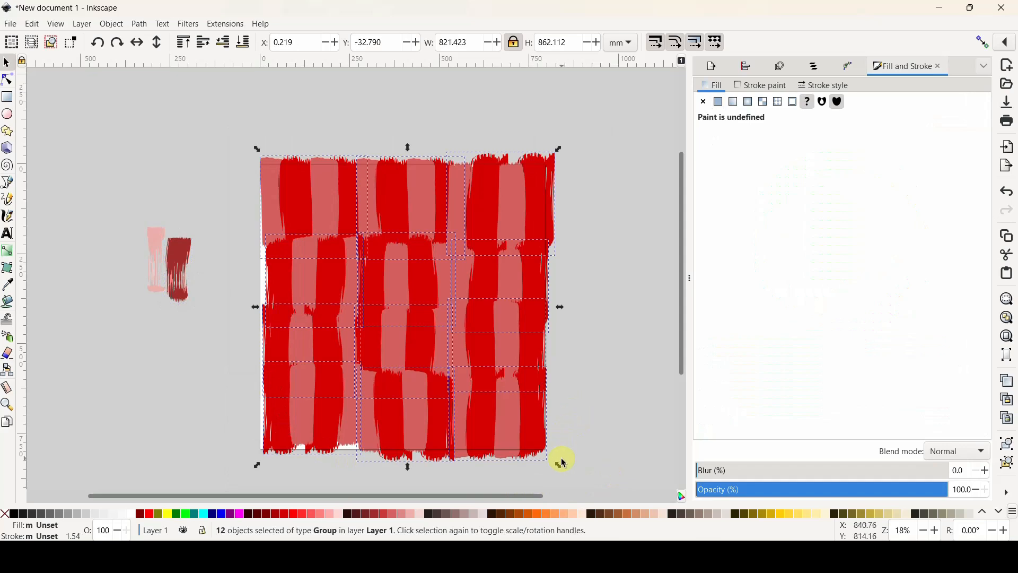
pyautogui.moveTo(558, 464); pyautogui.dragTo(573, 476)
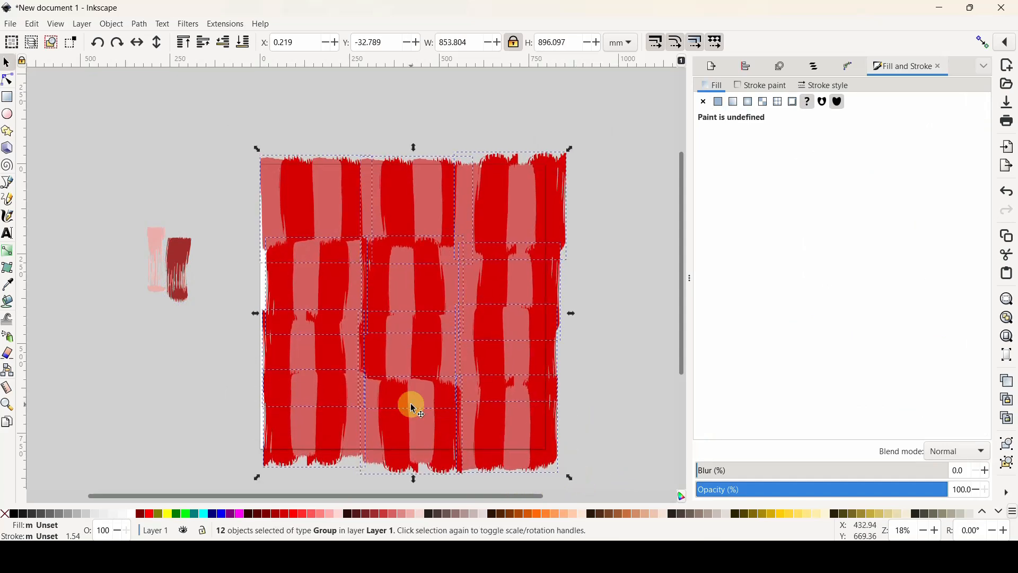
pyautogui.moveTo(413, 408)
pyautogui.mouseDown()
pyautogui.moveTo(619, 416)
pyautogui.moveTo(478, 390)
pyautogui.moveTo(405, 406)
pyautogui.moveTo(418, 400)
pyautogui.mouseUp()
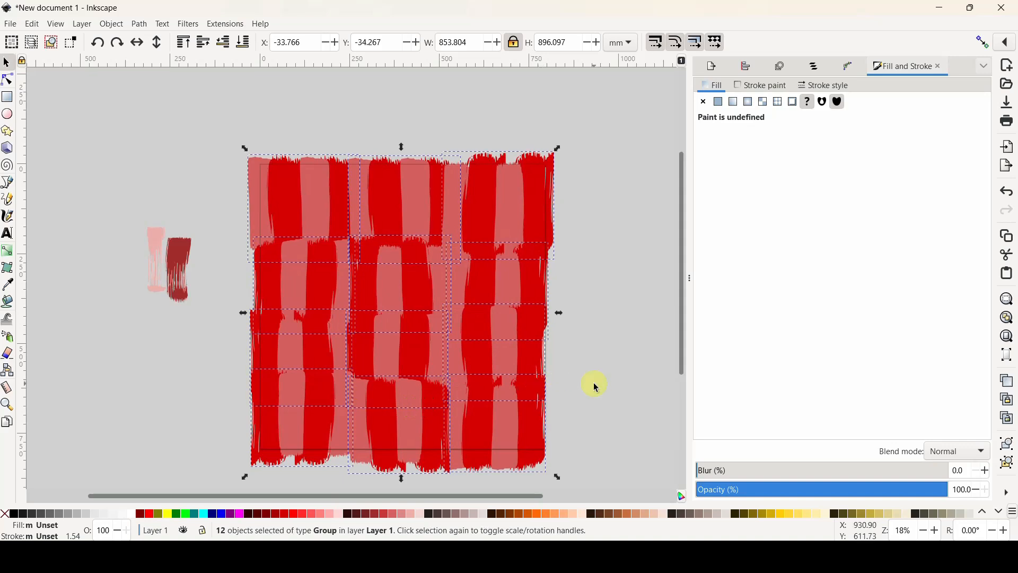
pyautogui.click(596, 387)
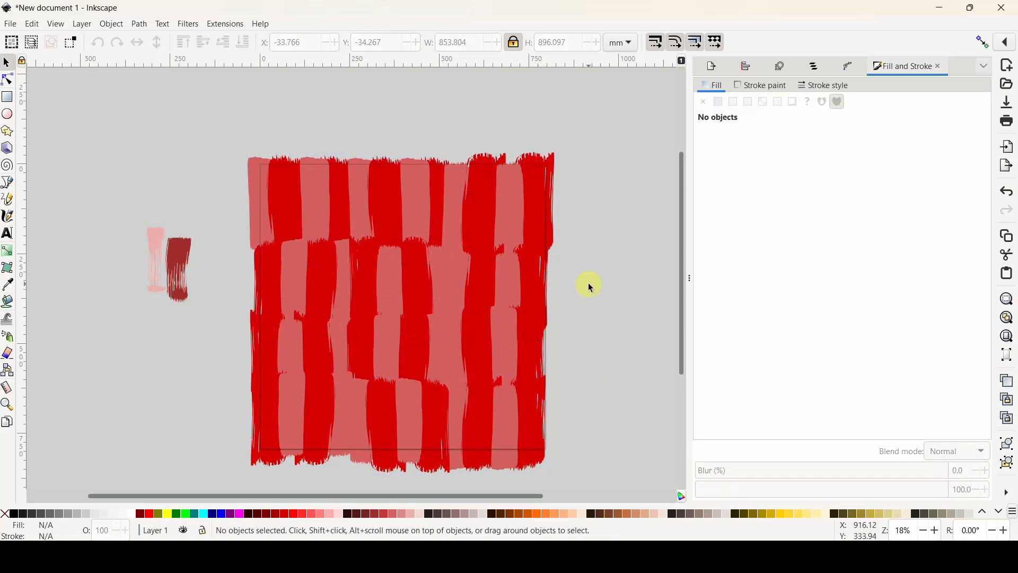
pyautogui.moveTo(211, 123); pyautogui.dragTo(601, 471)
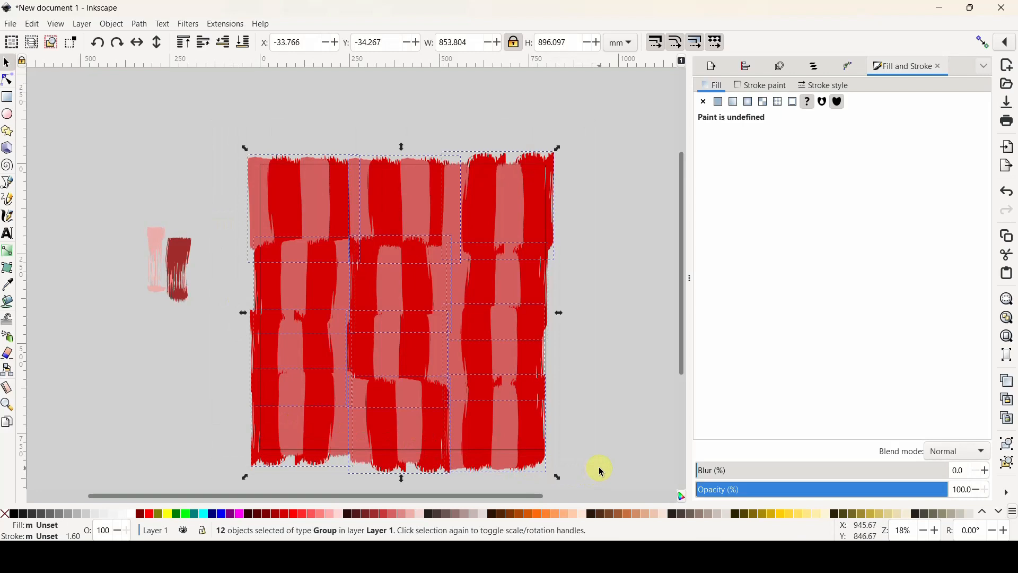
pyautogui.click(197, 228)
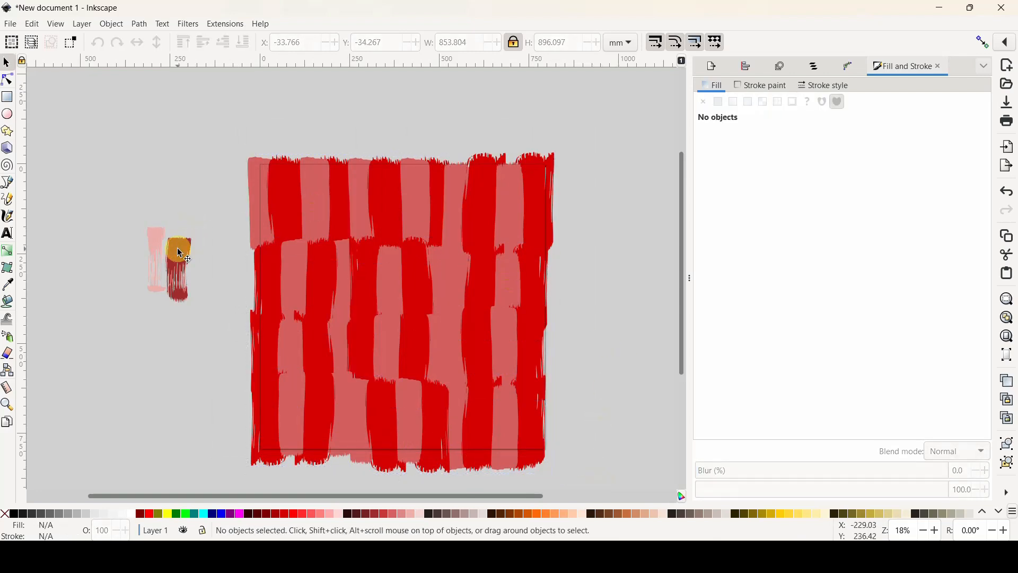
# Place the dark red stroke on the pattern's upper left part and the pale pink stroke on its second row
pyautogui.moveTo(180, 254); pyautogui.dragTo(291, 218)
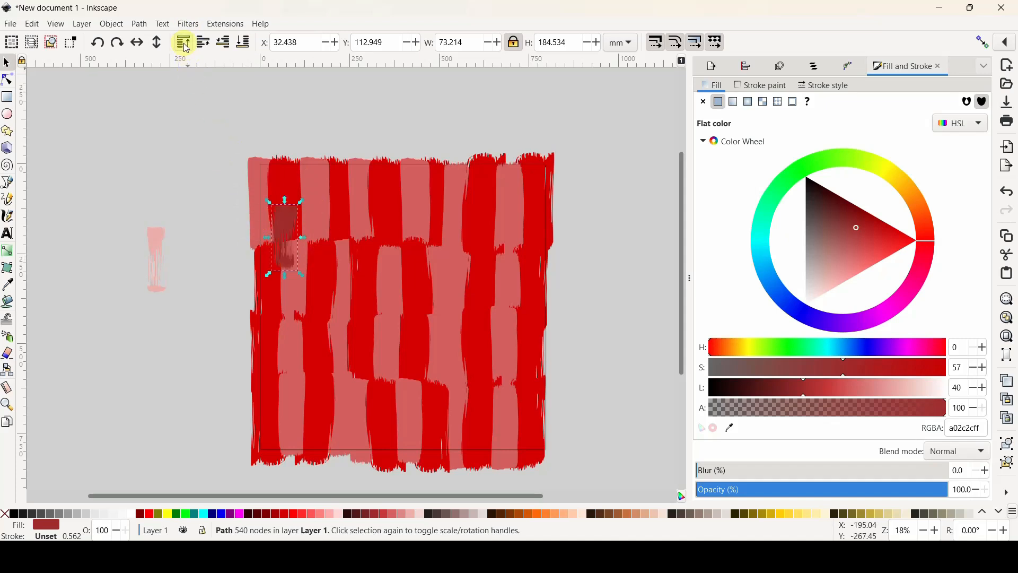
pyautogui.moveTo(158, 245); pyautogui.dragTo(346, 274)
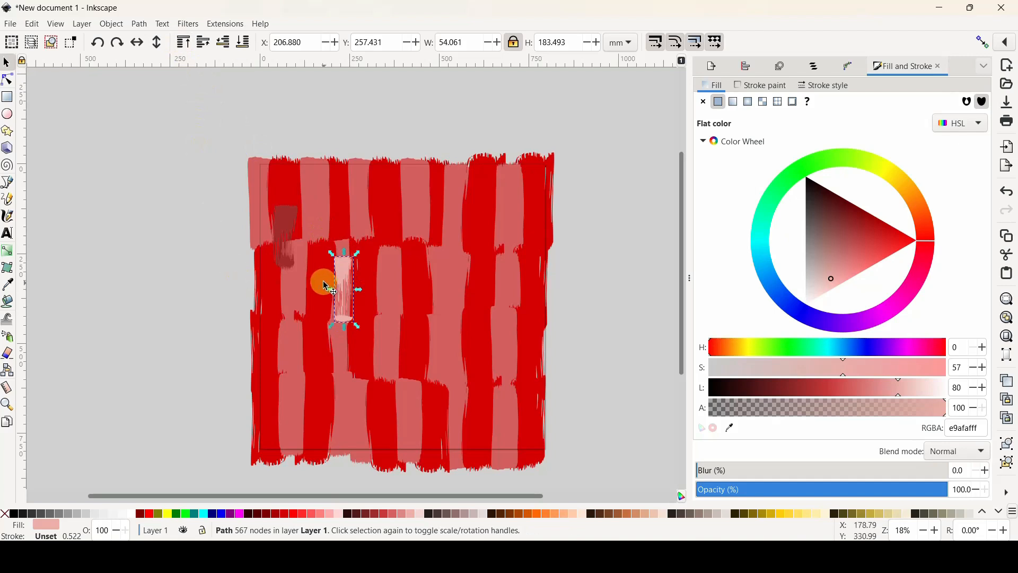
# Enlarge the dark red stroke to about 89 × 298 mm and move it to the pattern's upper-left corner
pyautogui.click(274, 222)
pyautogui.moveTo(300, 273); pyautogui.dragTo(333, 341)
pyautogui.moveTo(330, 271); pyautogui.dragTo(318, 276)
pyautogui.moveTo(313, 341); pyautogui.dragTo(306, 315)
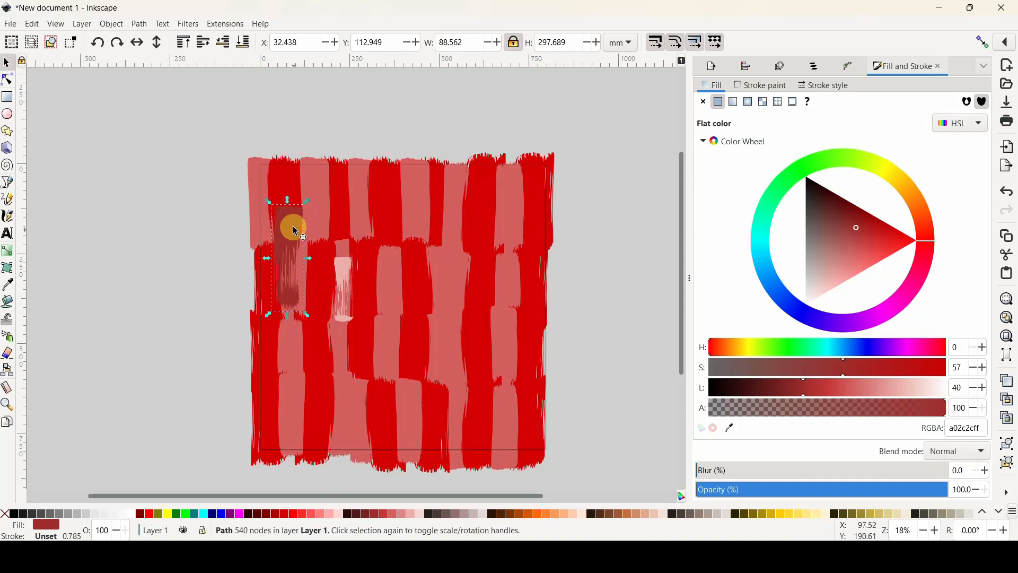
pyautogui.moveTo(296, 232); pyautogui.dragTo(268, 172)
# Enlarge the pale pink stroke to about 85 × 288 mm and scatter three duplicates of it across the pattern's left and middle areas
pyautogui.click(354, 259)
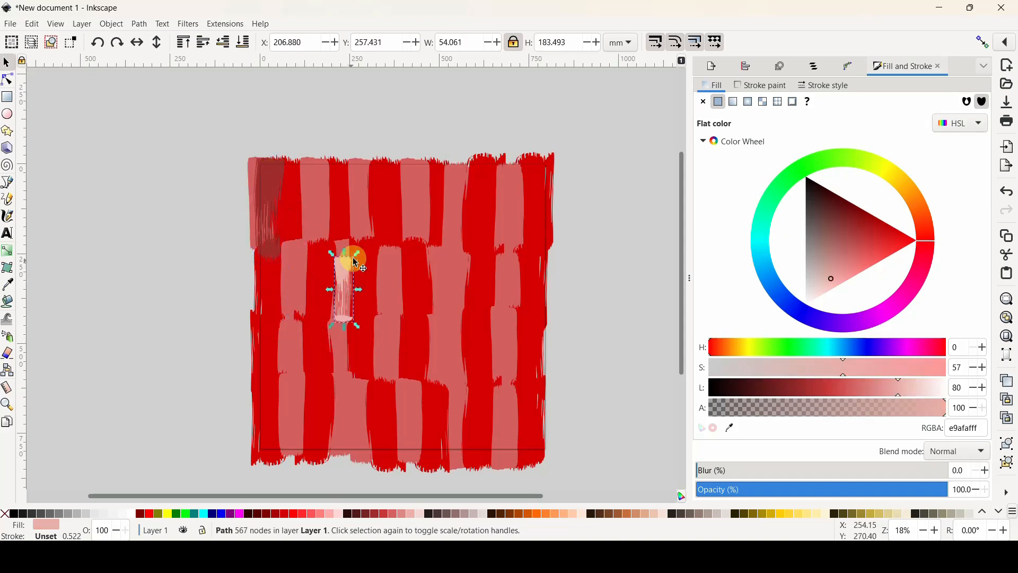
pyautogui.moveTo(357, 254)
pyautogui.mouseDown()
pyautogui.moveTo(370, 216)
pyautogui.moveTo(313, 244)
pyautogui.moveTo(291, 240)
pyautogui.moveTo(364, 196)
pyautogui.moveTo(402, 322)
pyautogui.moveTo(390, 304)
pyautogui.moveTo(465, 360)
pyautogui.mouseUp()
pyautogui.rightClick(306, 246)
pyautogui.click(371, 295)
pyautogui.rightClick(363, 196)
pyautogui.click(384, 248)
pyautogui.rightClick(392, 303)
pyautogui.click(425, 360)
# Duplicate the lowest pale pink stroke and place the copy in the pattern's upper-right corner
pyautogui.rightClick(472, 358)
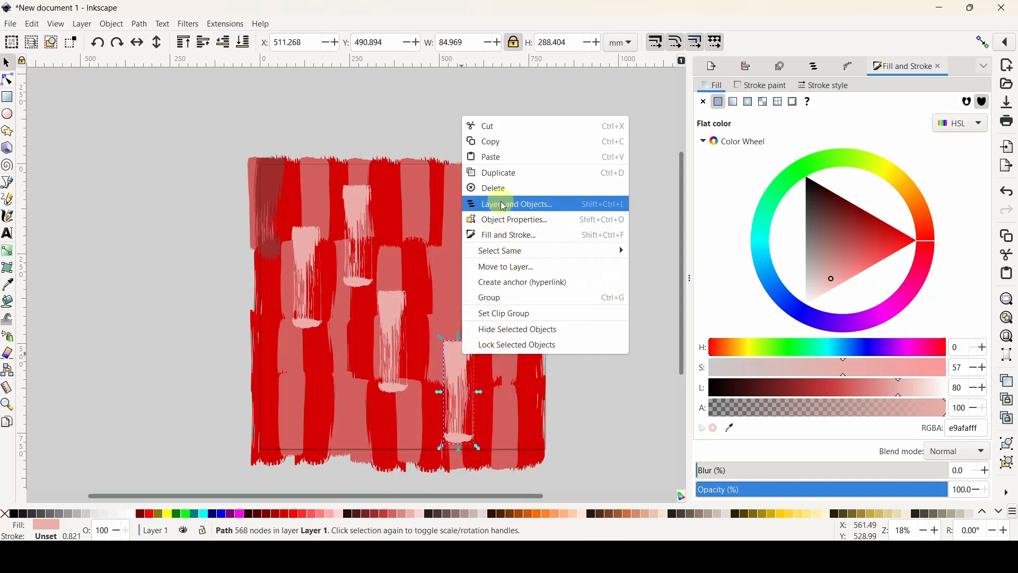
pyautogui.click(494, 174)
pyautogui.moveTo(454, 350); pyautogui.dragTo(543, 133)
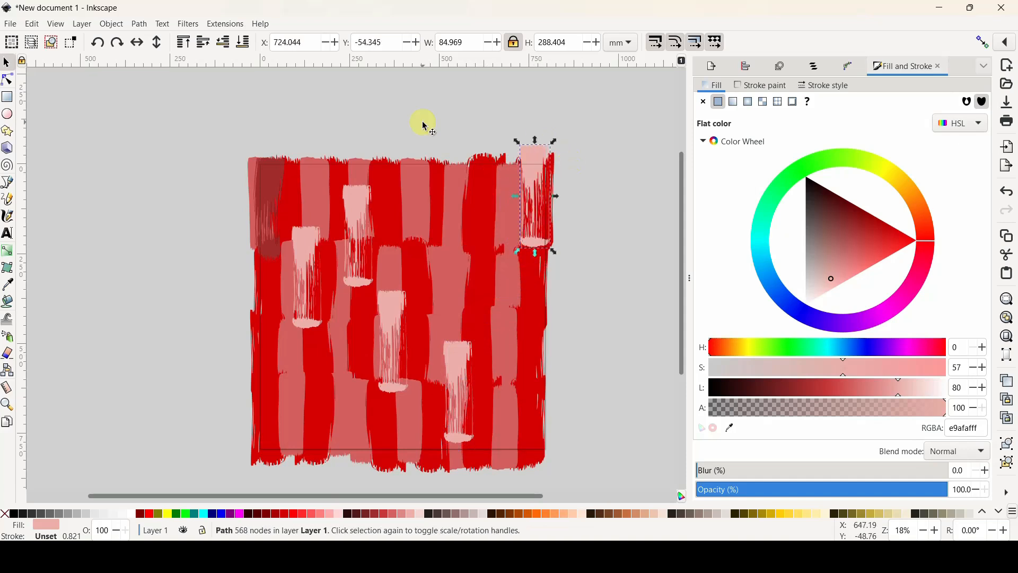
# Flip the upper-right pale pink stroke vertically and the lowest pale pink stroke horizontally
pyautogui.click(158, 46)
pyautogui.click(454, 347)
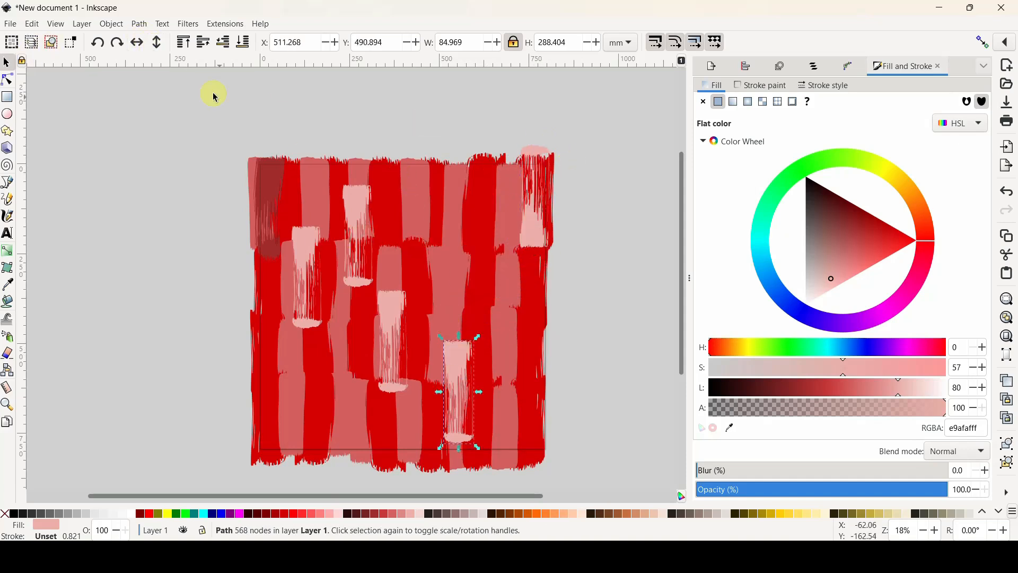
pyautogui.click(136, 42)
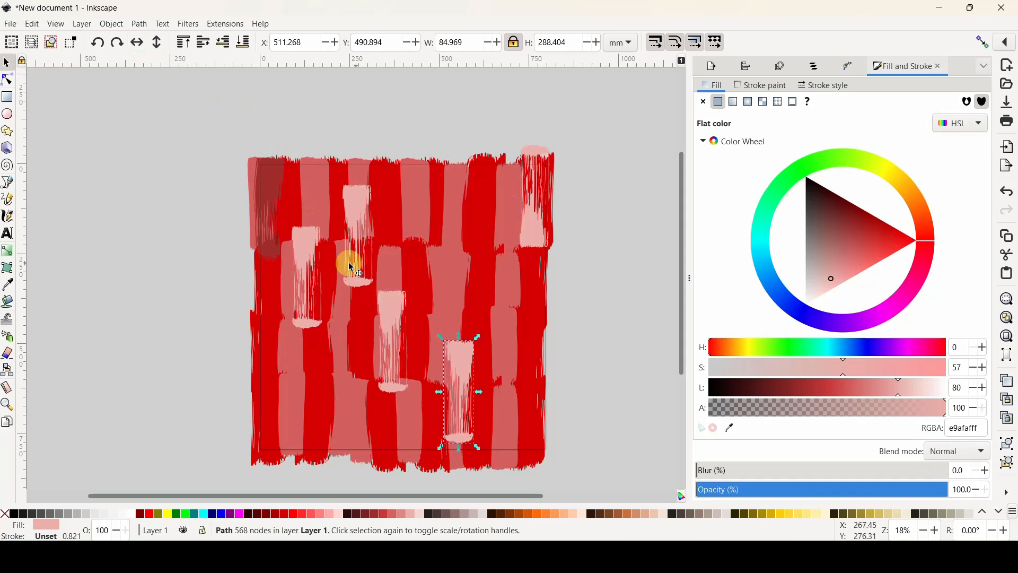
# Duplicate the dark red stroke twice, placing one copy near the pattern's centre and one at its lower right
pyautogui.rightClick(269, 184)
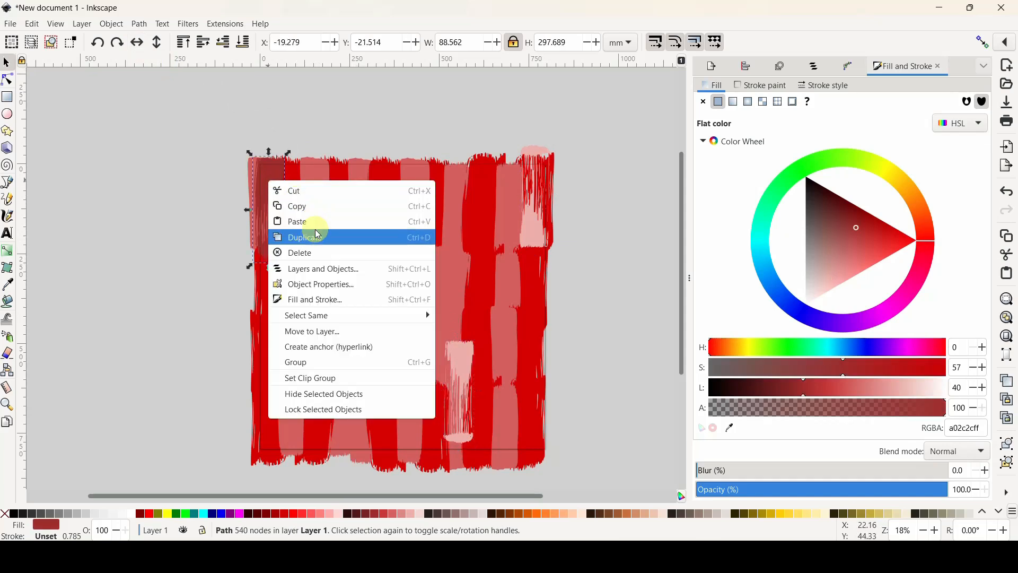
pyautogui.click(302, 237)
pyautogui.moveTo(265, 173)
pyautogui.mouseDown()
pyautogui.moveTo(441, 286)
pyautogui.moveTo(515, 404)
pyautogui.mouseUp()
pyautogui.rightClick(441, 286)
pyautogui.click(478, 352)
# Duplicate the dark red stroke twice more, placing one copy beside the upper-right pale stroke and one in the lower left-middle area
pyautogui.rightClick(516, 404)
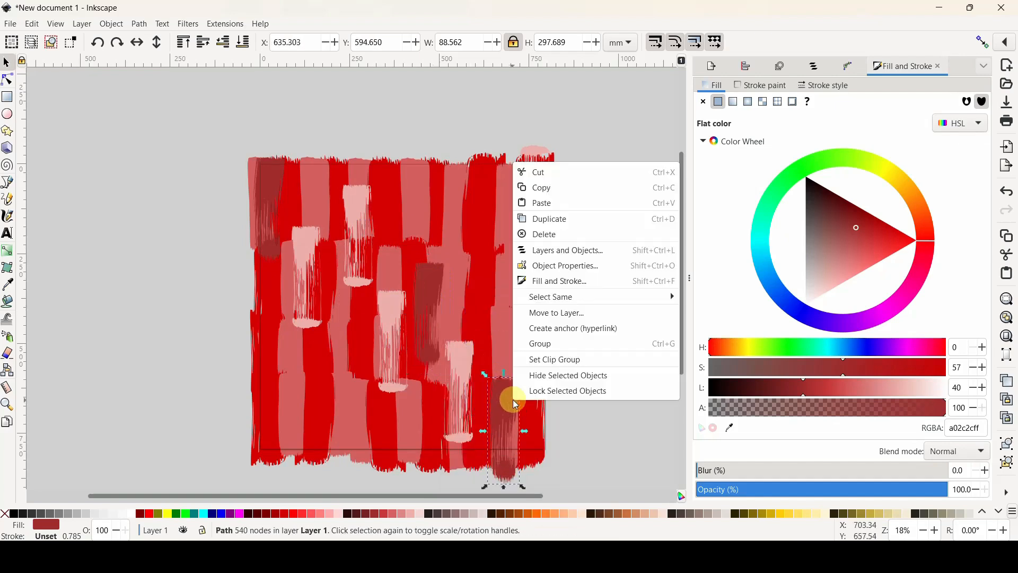
pyautogui.click(558, 219)
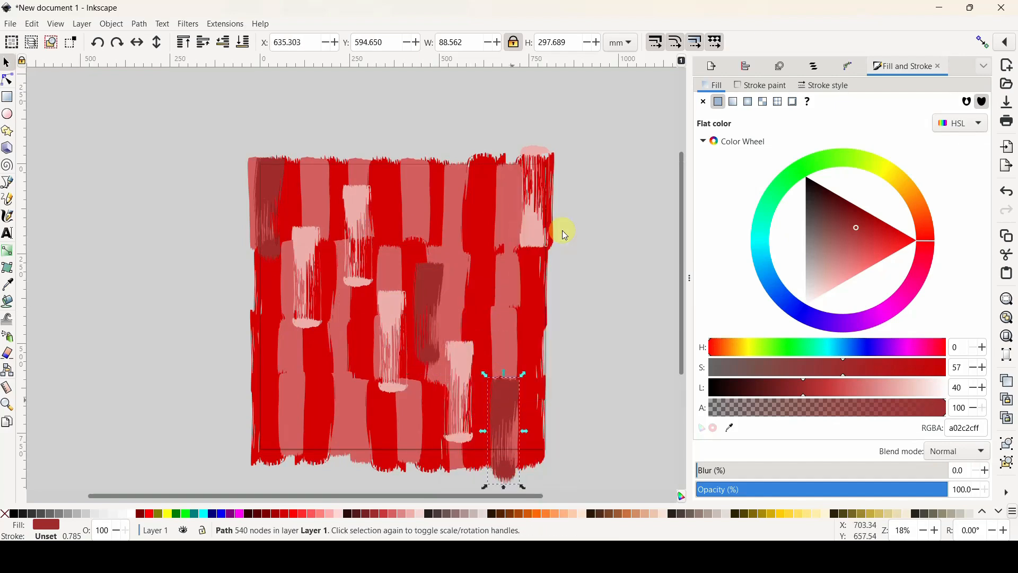
pyautogui.moveTo(509, 405); pyautogui.dragTo(505, 199)
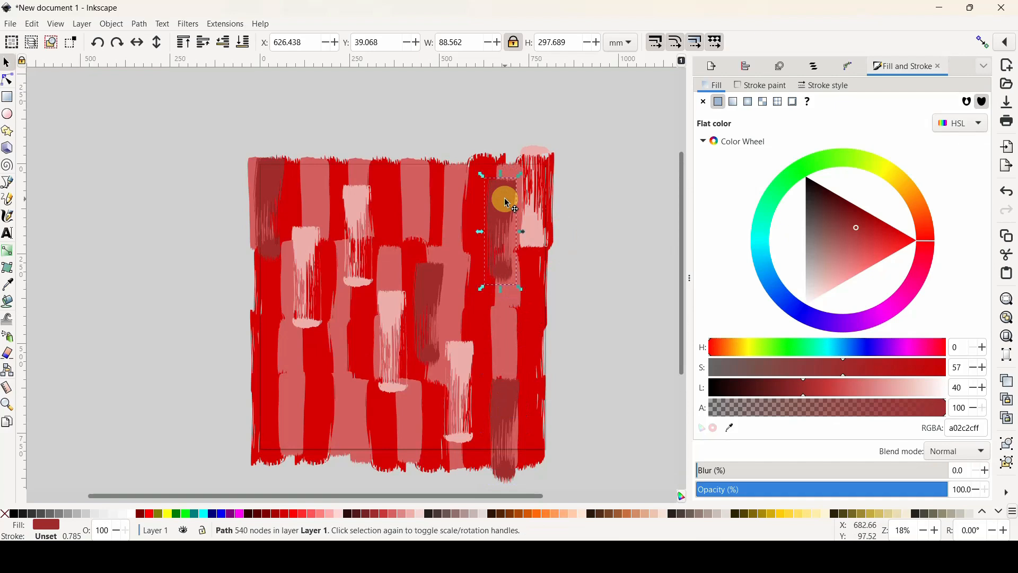
pyautogui.rightClick(506, 203)
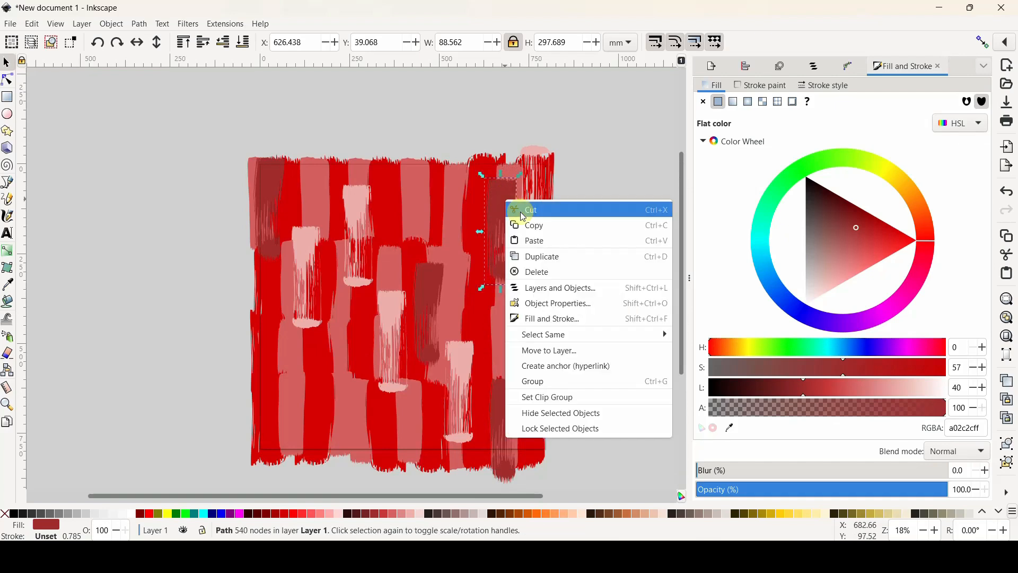
pyautogui.click(541, 255)
pyautogui.moveTo(498, 199)
pyautogui.mouseDown()
pyautogui.moveTo(344, 366)
pyautogui.moveTo(339, 358)
pyautogui.mouseUp()
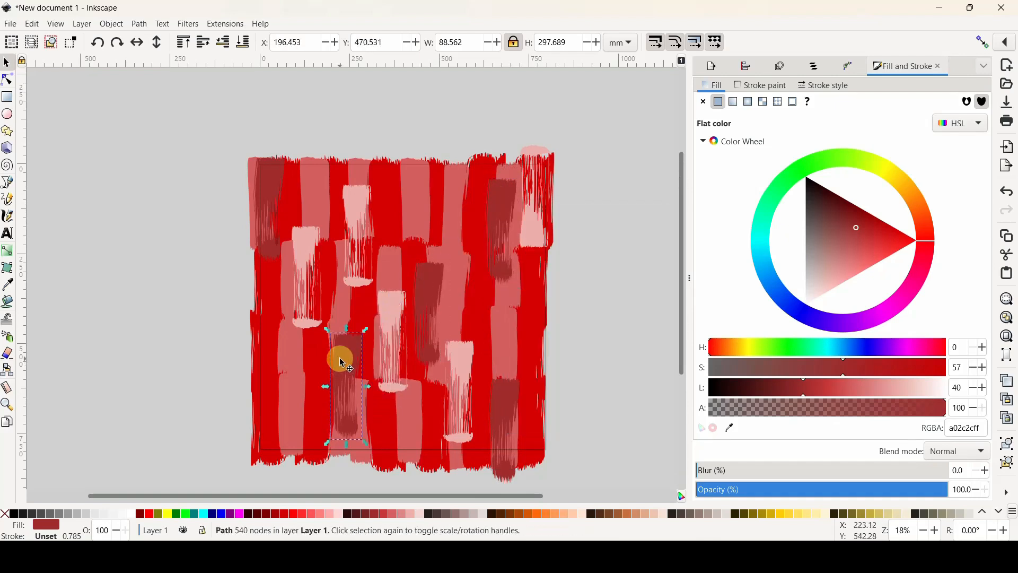
# Flip the upper-right dark red stroke vertically
pyautogui.click(507, 191)
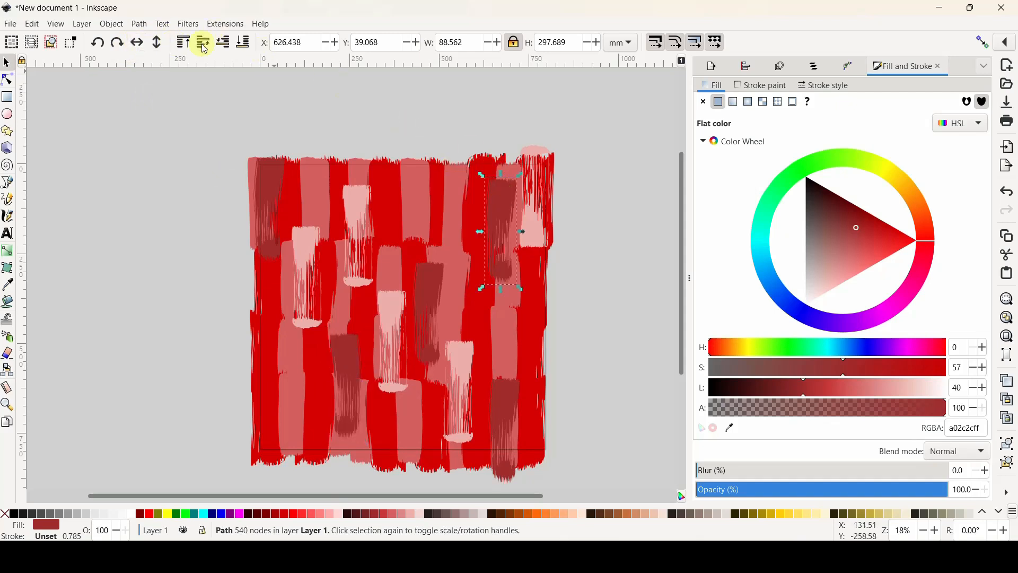
pyautogui.click(163, 48)
pyautogui.click(601, 237)
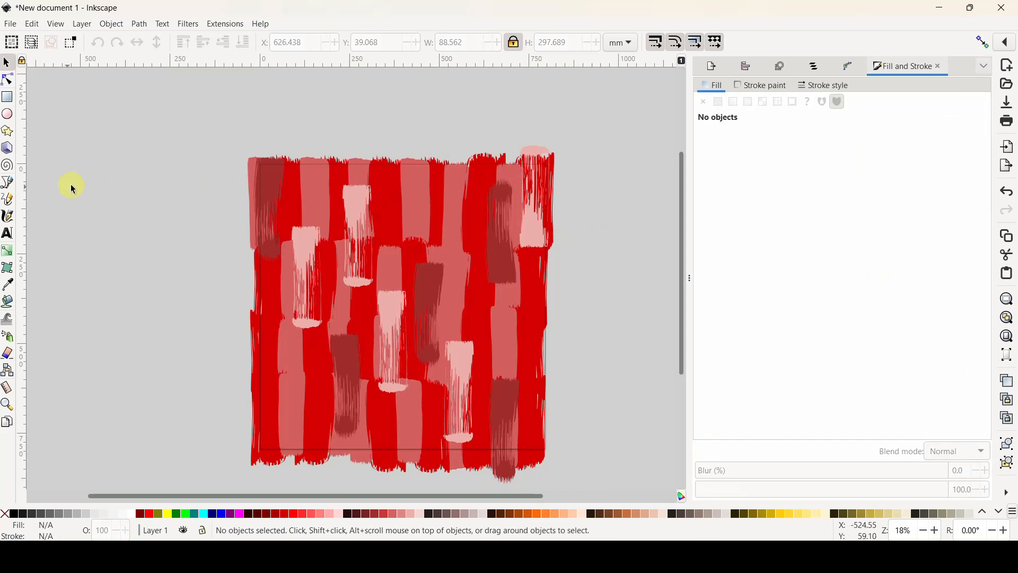
# Import the highland cow image into the document and place it over the pattern's lower-left edge
pyautogui.click(19, 27)
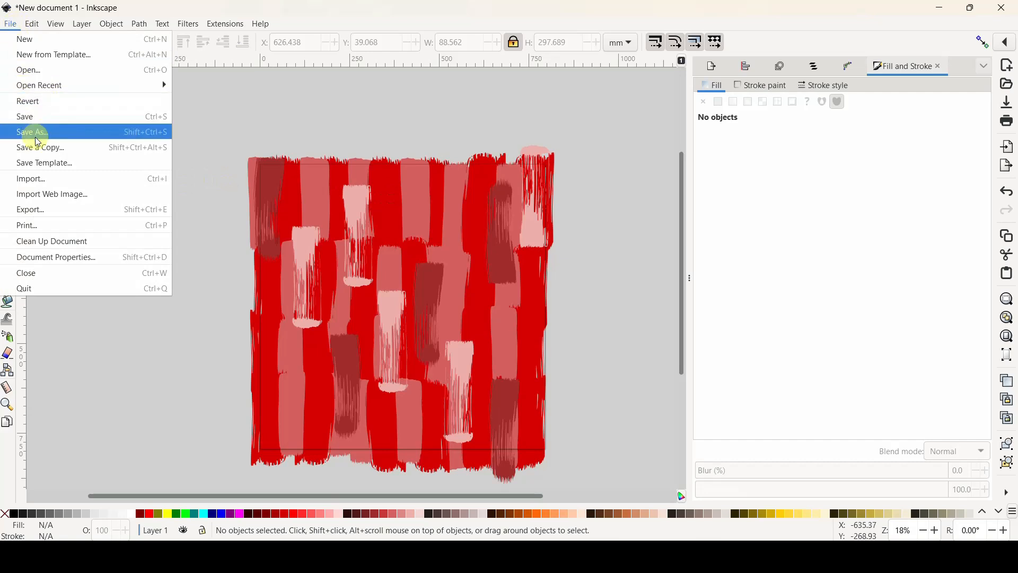
pyautogui.click(38, 179)
pyautogui.click(617, 316)
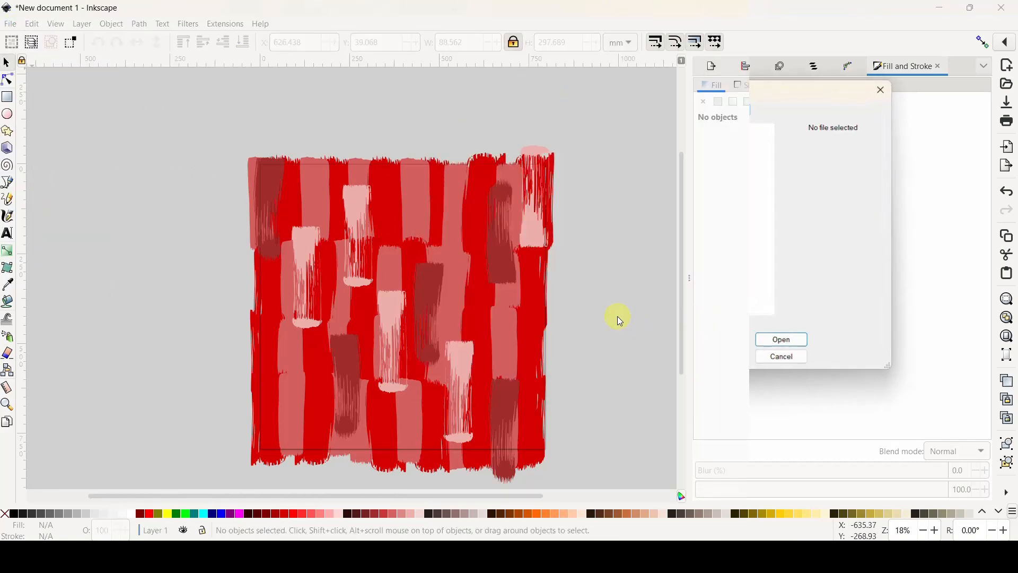
pyautogui.moveTo(495, 136); pyautogui.dragTo(322, 304)
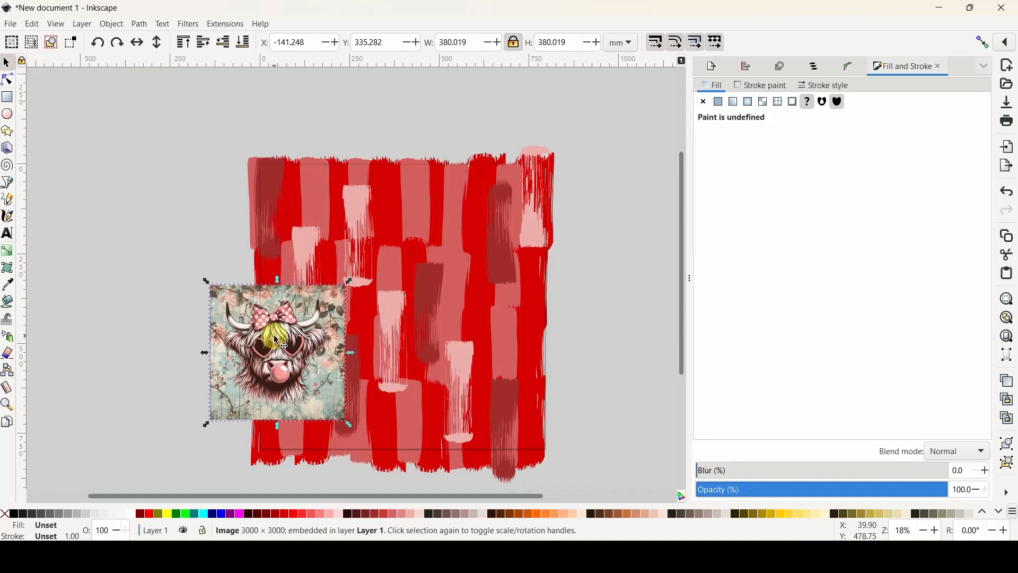
pyautogui.moveTo(278, 339)
pyautogui.mouseDown()
pyautogui.moveTo(200, 340)
pyautogui.moveTo(490, 403)
pyautogui.moveTo(267, 341)
pyautogui.mouseUp()
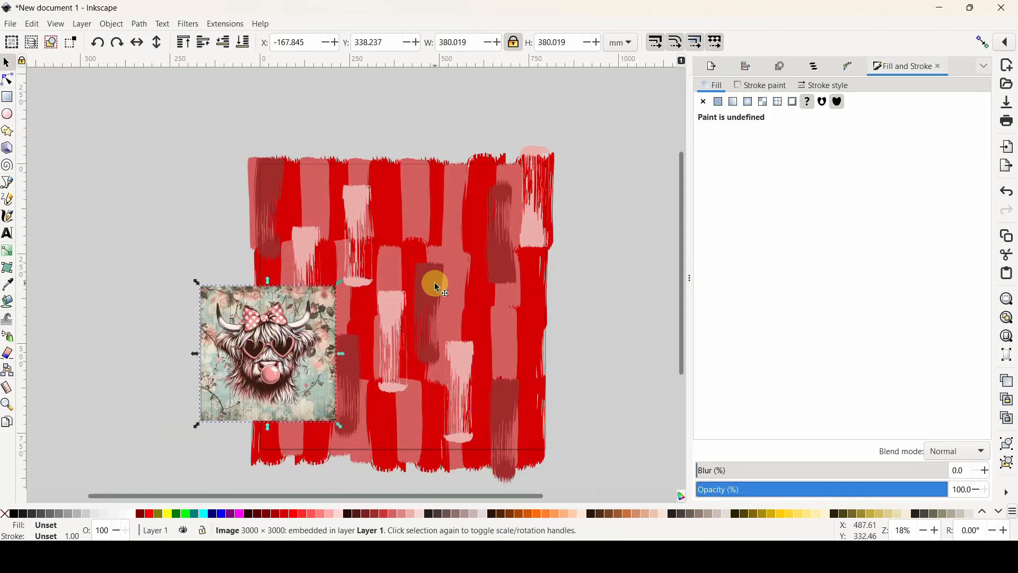
# Reposition the central dark red stroke slightly higher in the pattern
pyautogui.click(451, 297)
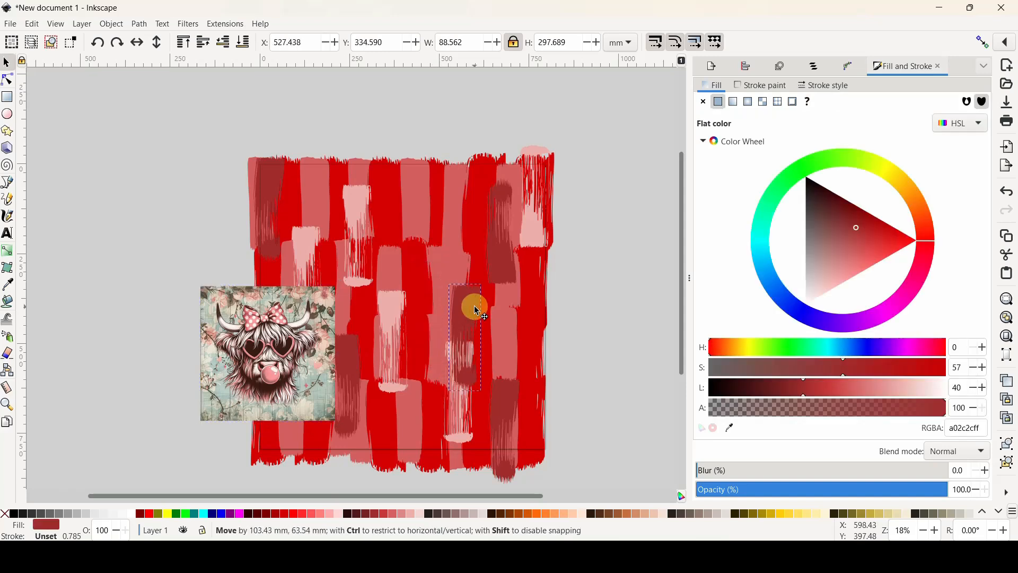
pyautogui.moveTo(461, 290); pyautogui.dragTo(433, 263)
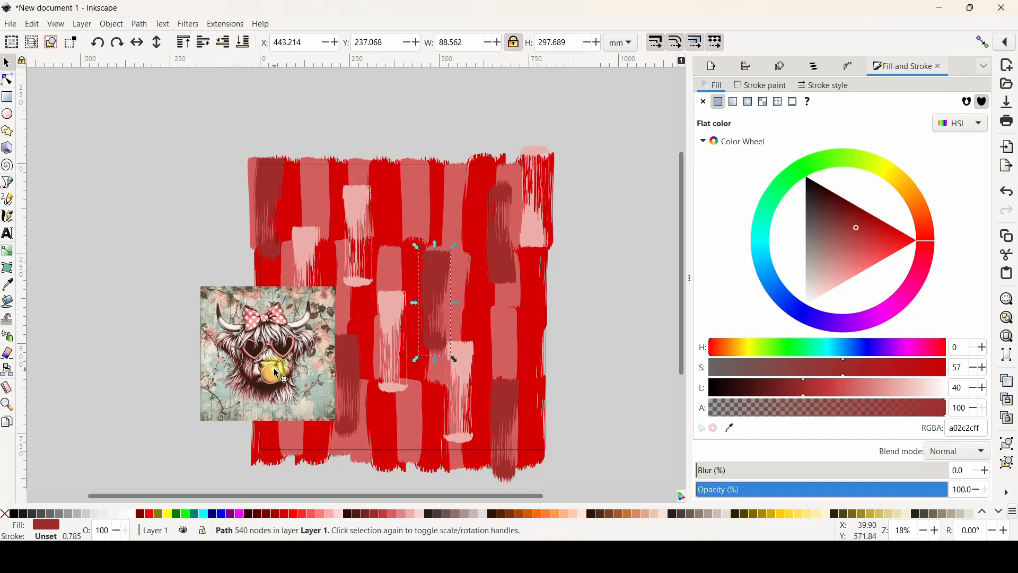
# Move the cow image over the central dark red stroke and lower it in the stacking order beneath that stroke
pyautogui.moveTo(276, 373)
pyautogui.mouseDown()
pyautogui.moveTo(292, 385)
pyautogui.moveTo(443, 374)
pyautogui.moveTo(452, 329)
pyautogui.mouseUp()
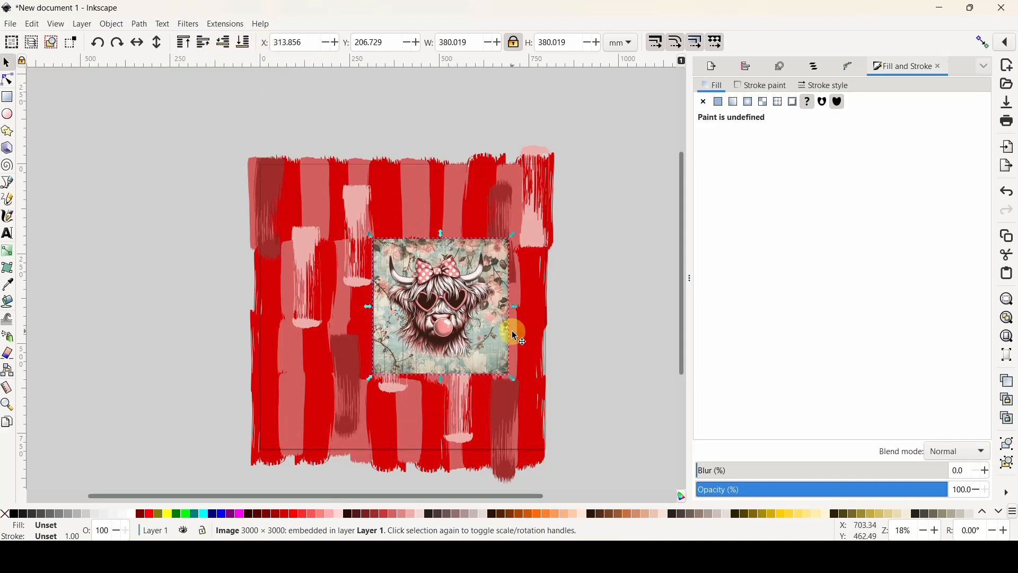
pyautogui.click(226, 50)
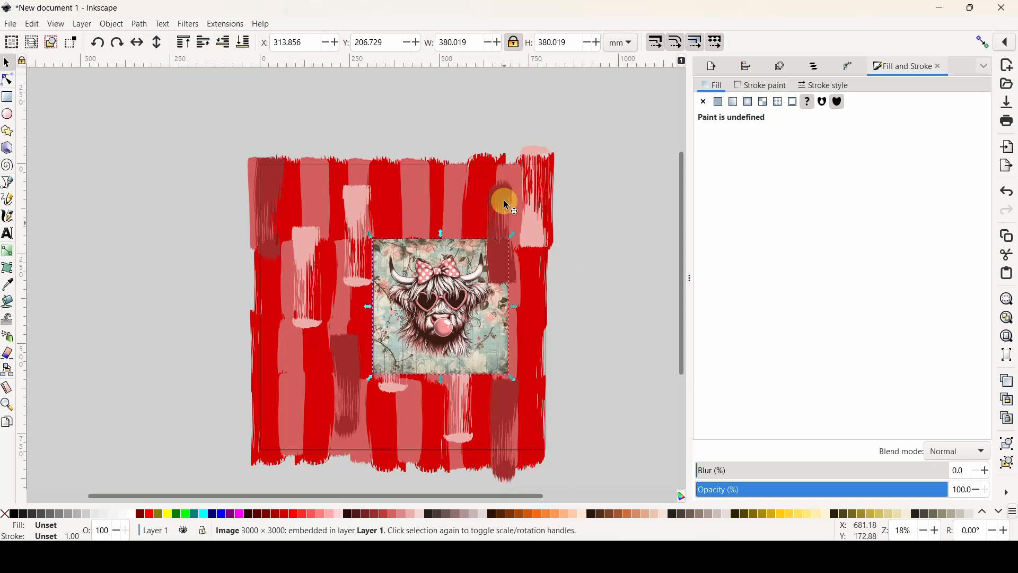
pyautogui.click(223, 42)
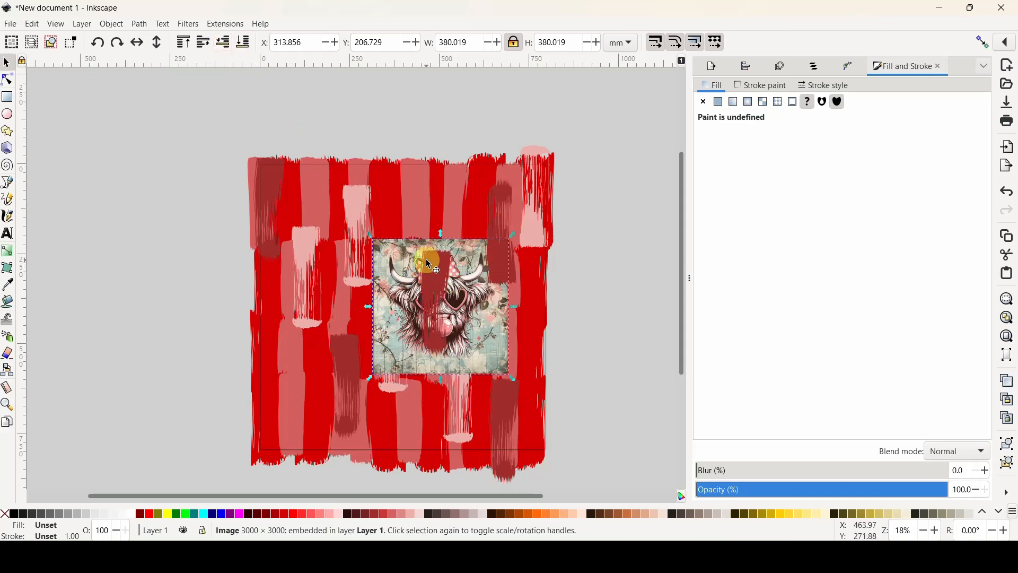
# Try clipping the cow image to the central dark red stroke, undo the clip and set the image beside the pattern
pyautogui.click(614, 366)
pyautogui.click(483, 349)
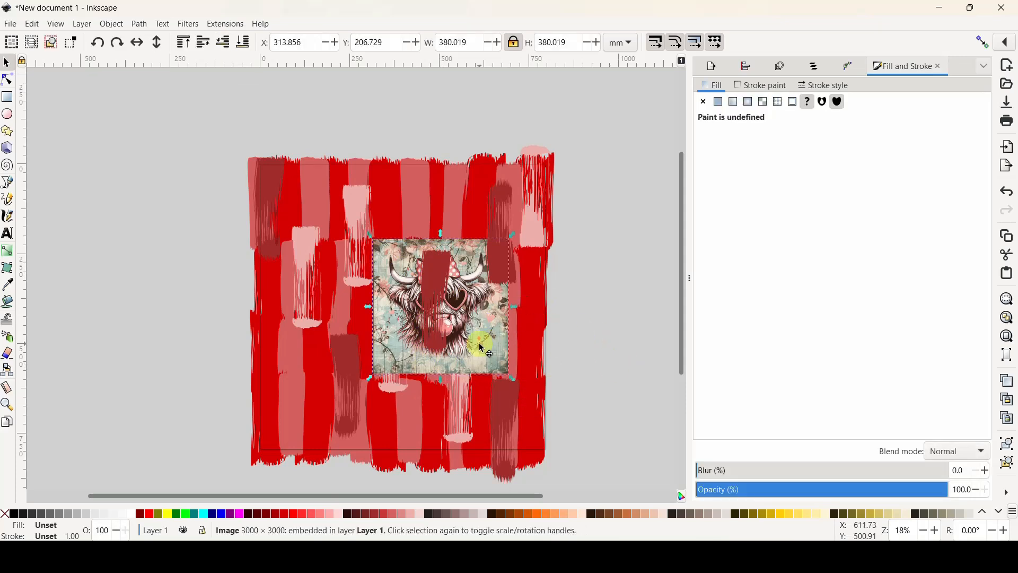
pyautogui.keyDown('shift'); pyautogui.click(443, 276); pyautogui.keyUp('shift')
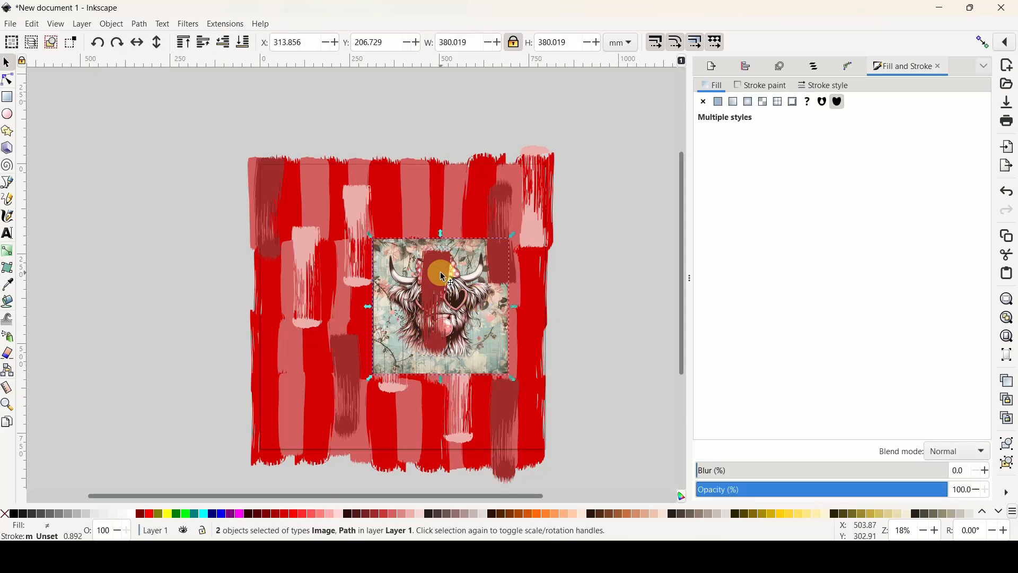
pyautogui.rightClick(443, 276)
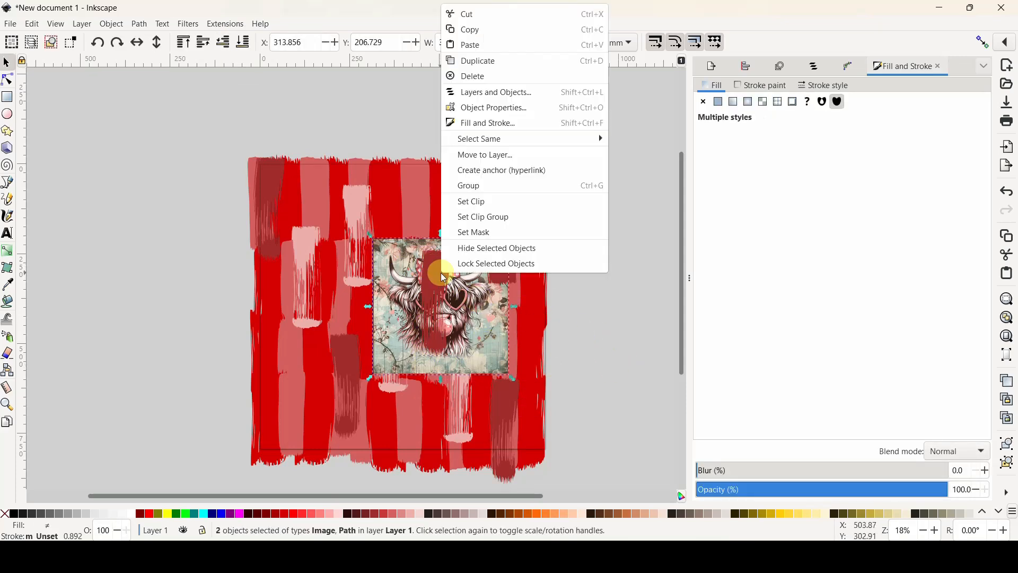
pyautogui.click(478, 203)
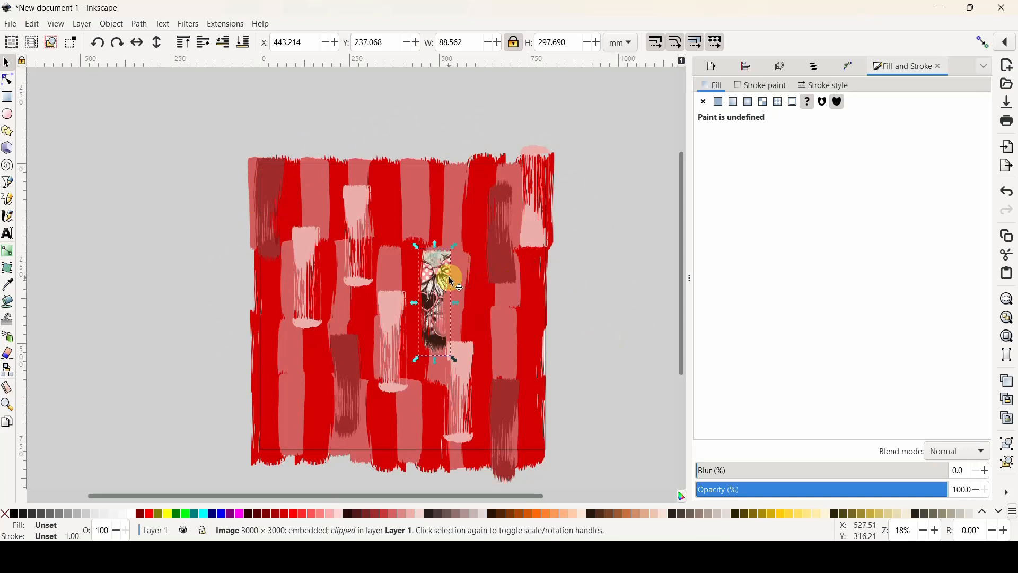
pyautogui.hotkey('ctrl', 'z')
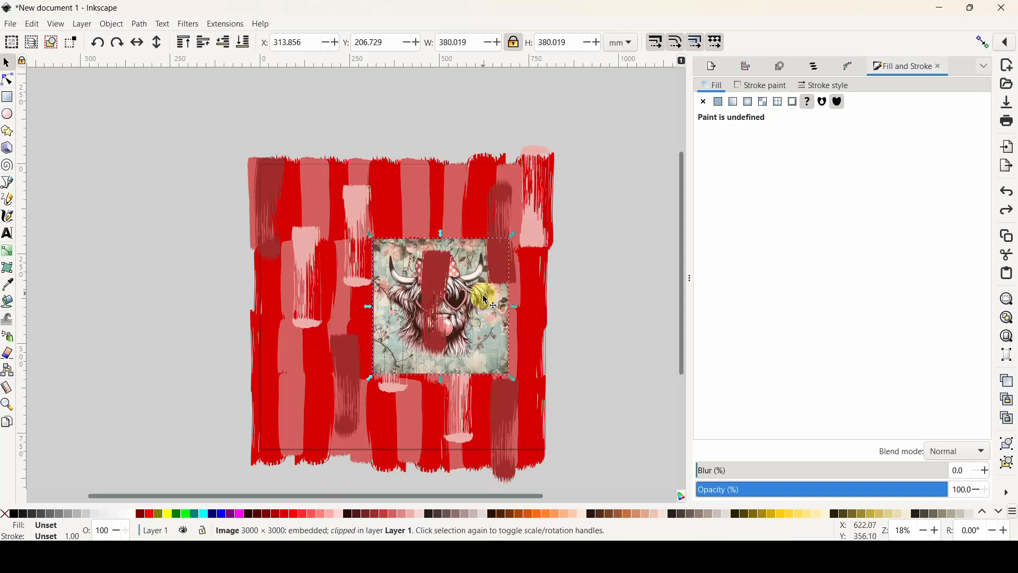
pyautogui.moveTo(485, 300); pyautogui.dragTo(159, 306)
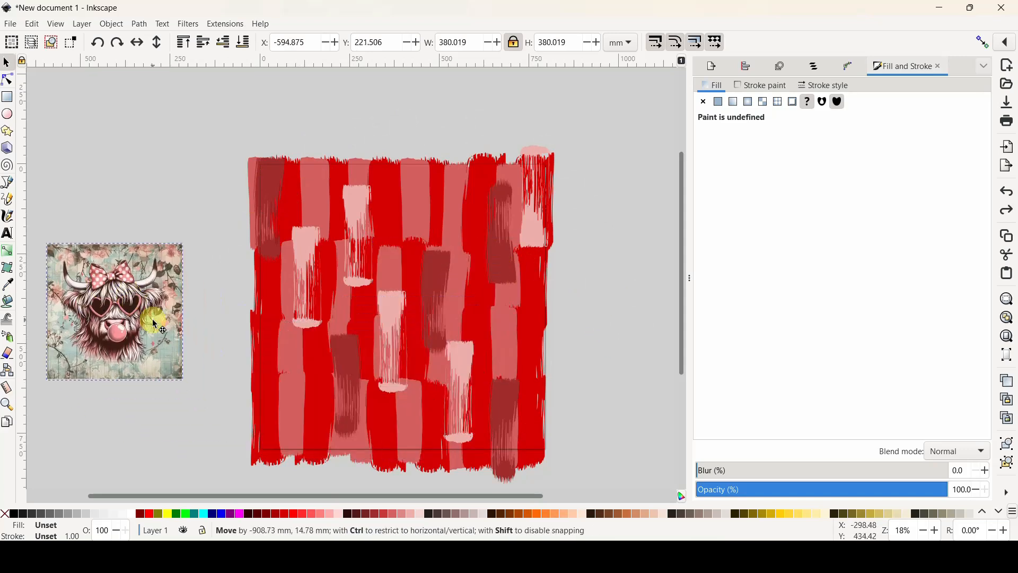
# Select all five dark red strokes across the pattern and group them
pyautogui.click(272, 181)
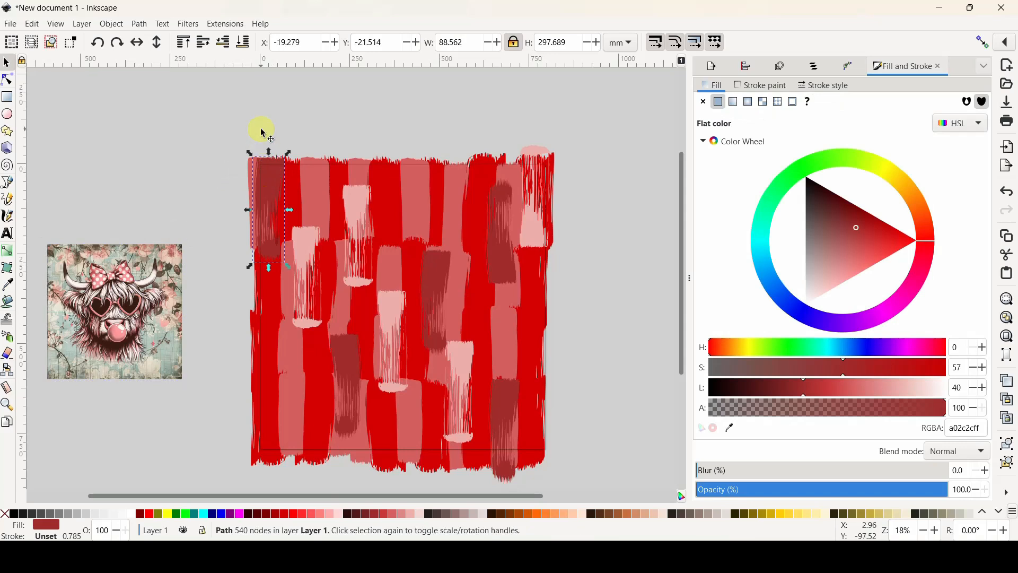
pyautogui.keyDown('shift'); pyautogui.click(370, 340); pyautogui.keyUp('shift')
pyautogui.keyDown('shift'); pyautogui.click(433, 284); pyautogui.keyUp('shift')
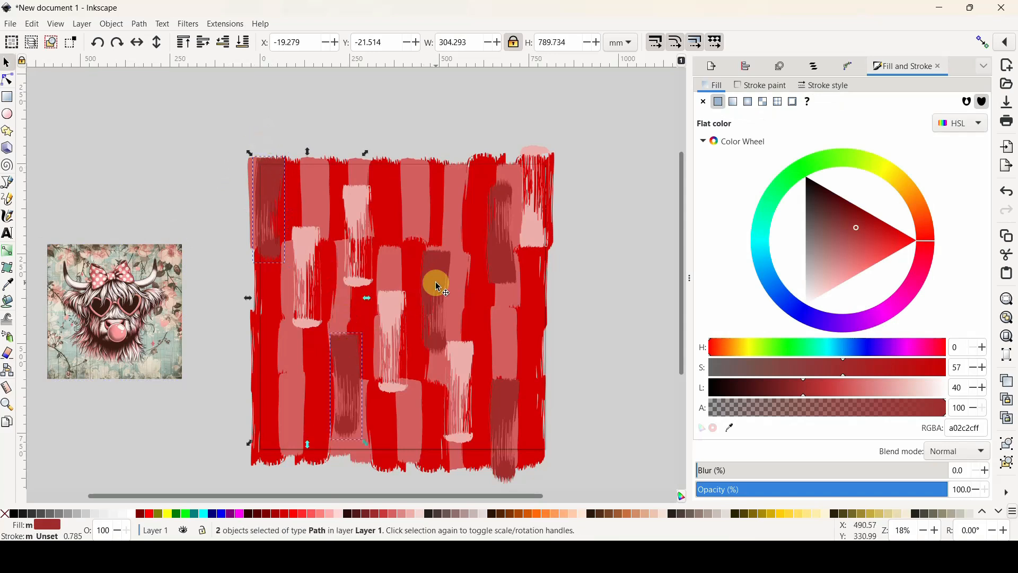
pyautogui.keyDown('shift'); pyautogui.click(510, 249); pyautogui.keyUp('shift')
pyautogui.keyDown('shift'); pyautogui.click(499, 393); pyautogui.keyUp('shift')
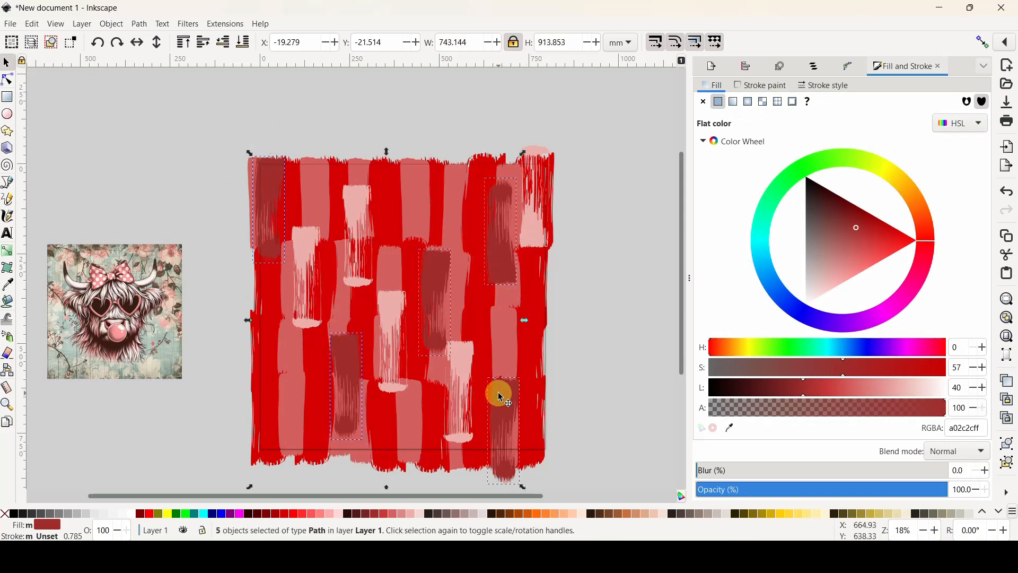
pyautogui.rightClick(498, 393)
pyautogui.click(523, 307)
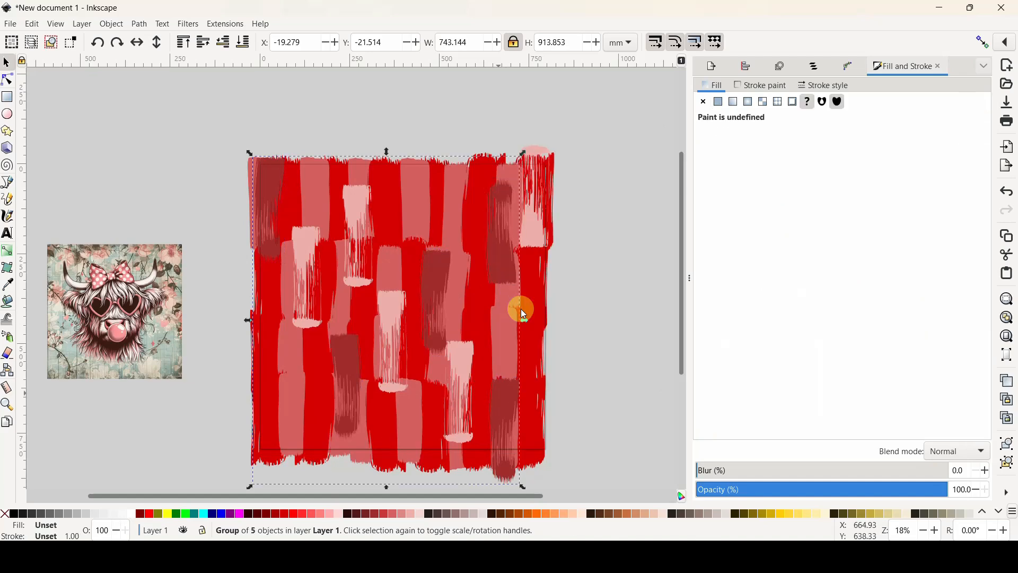
# Enlarge the cow image to cover the whole pattern and clip it to the dark red stroke group
pyautogui.moveTo(135, 307)
pyautogui.mouseDown()
pyautogui.moveTo(318, 238)
pyautogui.moveTo(336, 215)
pyautogui.mouseUp()
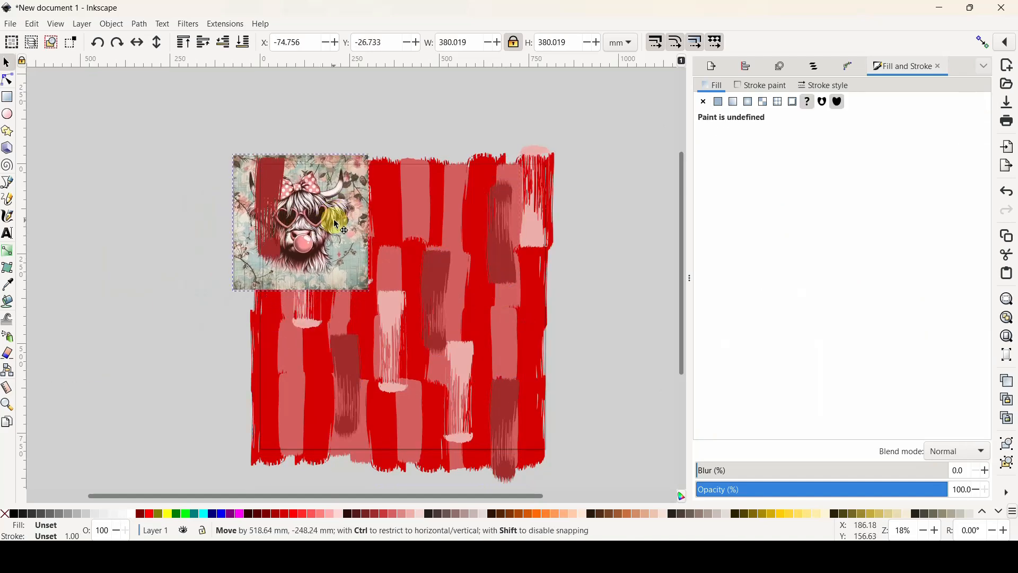
pyautogui.moveTo(371, 291)
pyautogui.mouseDown()
pyautogui.moveTo(538, 463)
pyautogui.moveTo(585, 495)
pyautogui.moveTo(563, 473)
pyautogui.mouseUp()
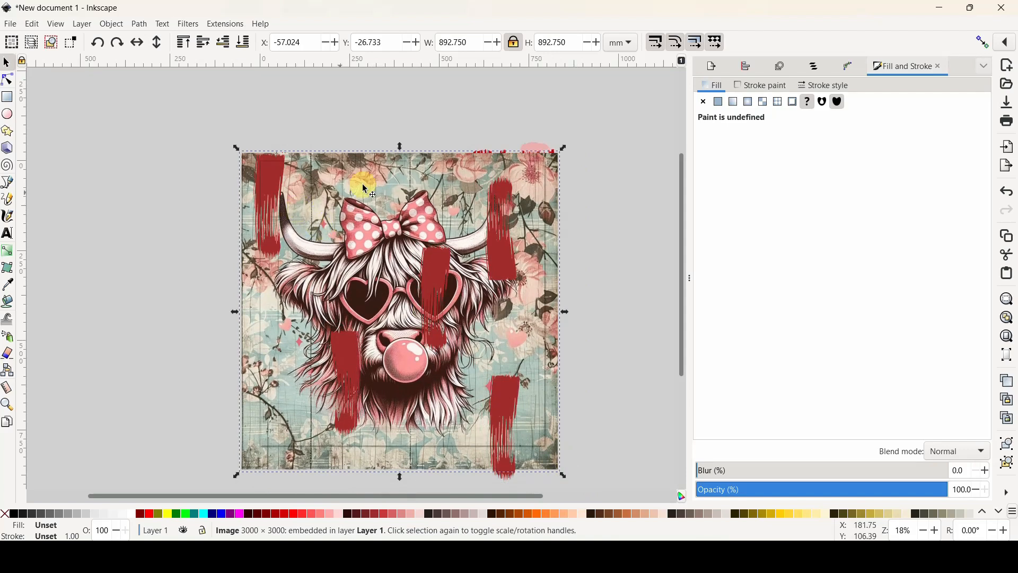
pyautogui.keyDown('shift'); pyautogui.click(269, 181); pyautogui.keyUp('shift')
pyautogui.rightClick(270, 183)
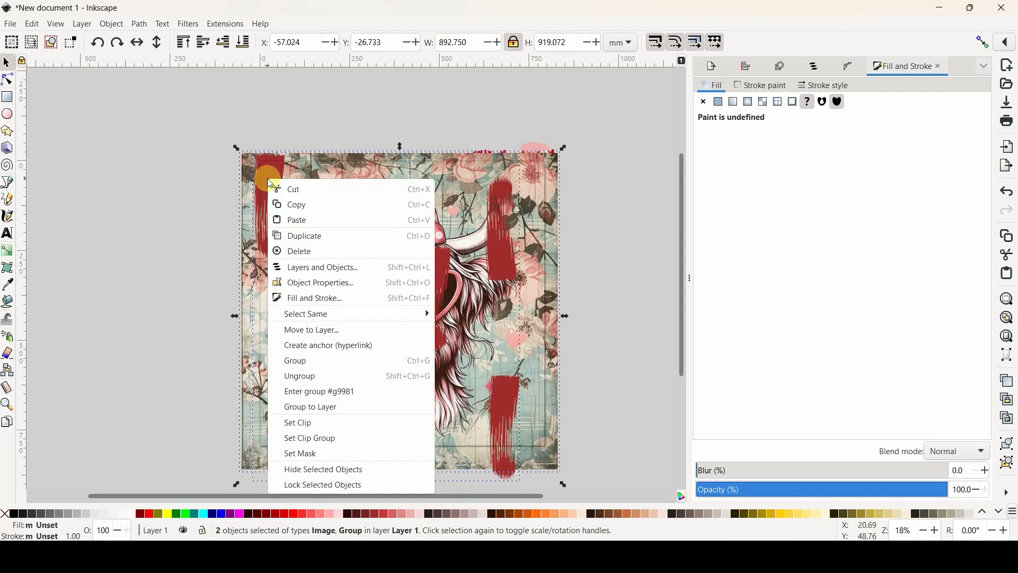
pyautogui.click(297, 422)
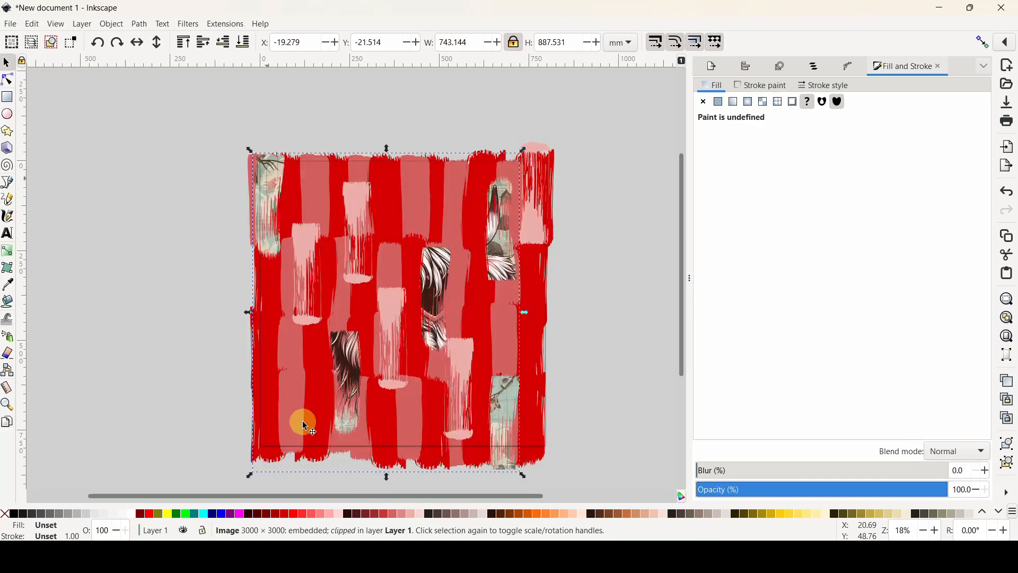
# Move the clipped image strokes off the pattern and place them back on it, slightly higher
pyautogui.click(154, 399)
pyautogui.moveTo(295, 218); pyautogui.dragTo(81, 204)
pyautogui.moveTo(148, 390); pyautogui.dragTo(336, 378)
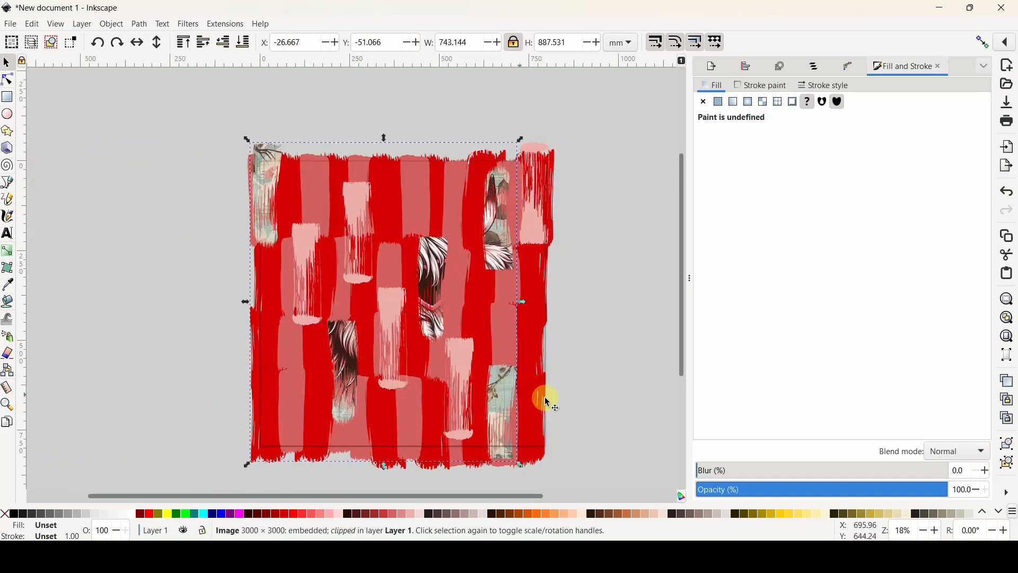
pyautogui.click(623, 398)
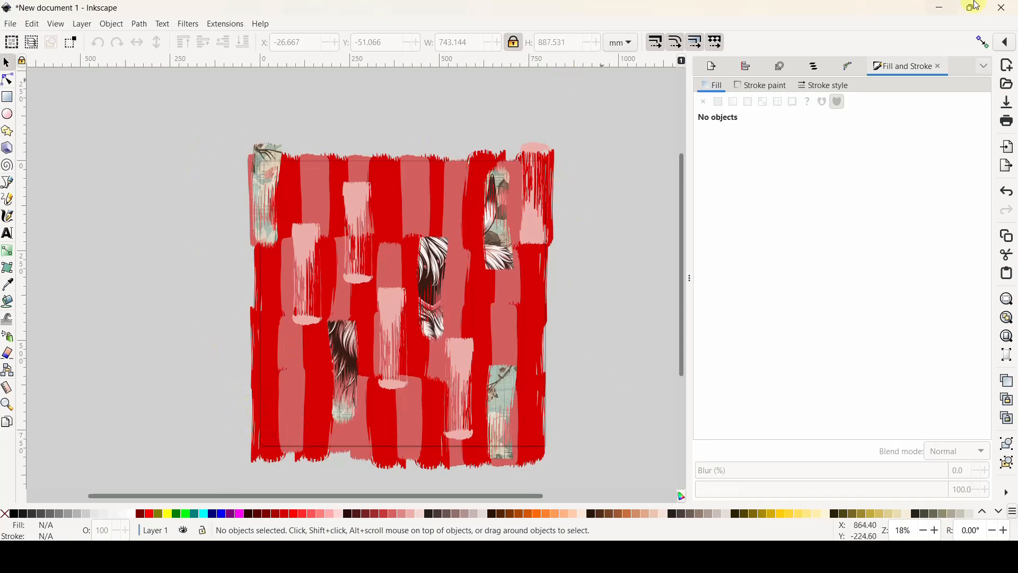
pyautogui.click(939, 7)
pyautogui.doubleClick(782, 342)
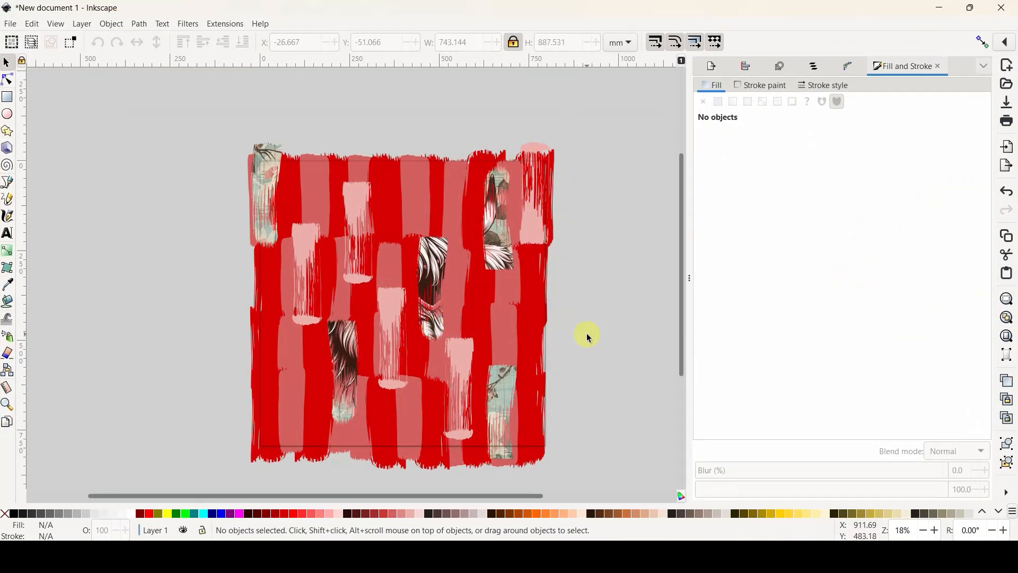
# Select every object in the pattern and combine them into one group
pyautogui.moveTo(200, 104); pyautogui.dragTo(629, 480)
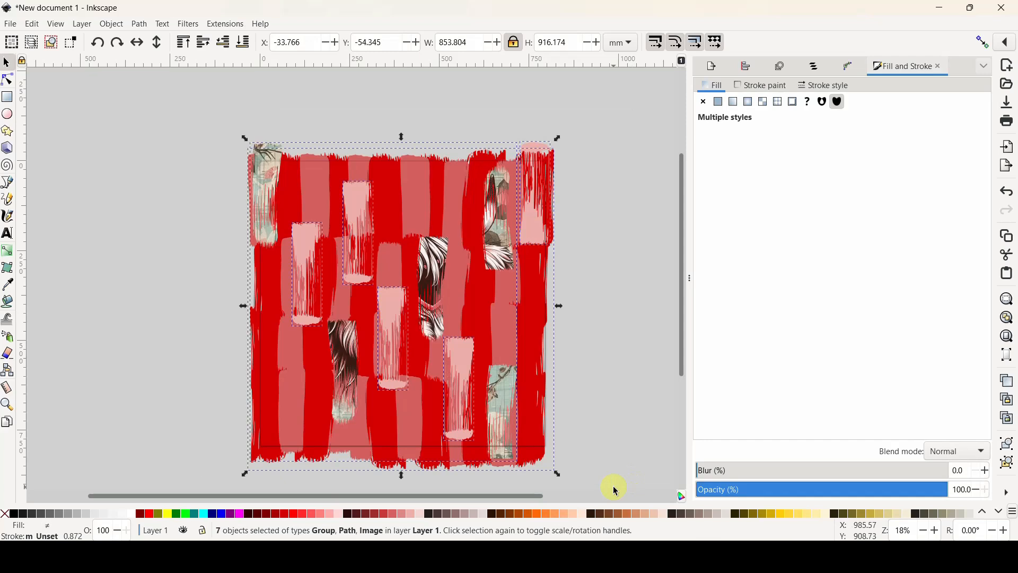
pyautogui.hotkey('ctrl', 'g')
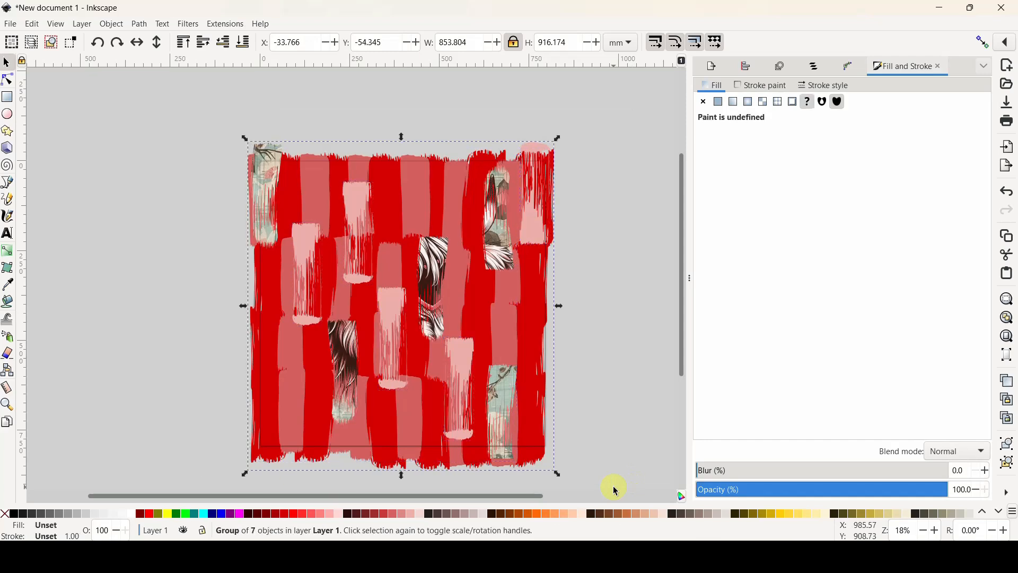
pyautogui.rightClick(430, 368)
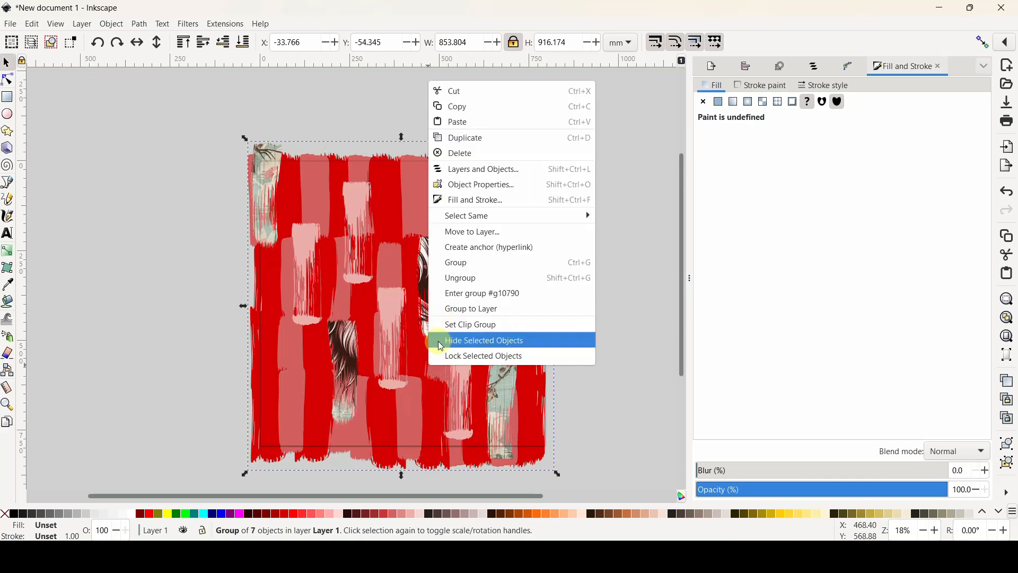
pyautogui.click(147, 126)
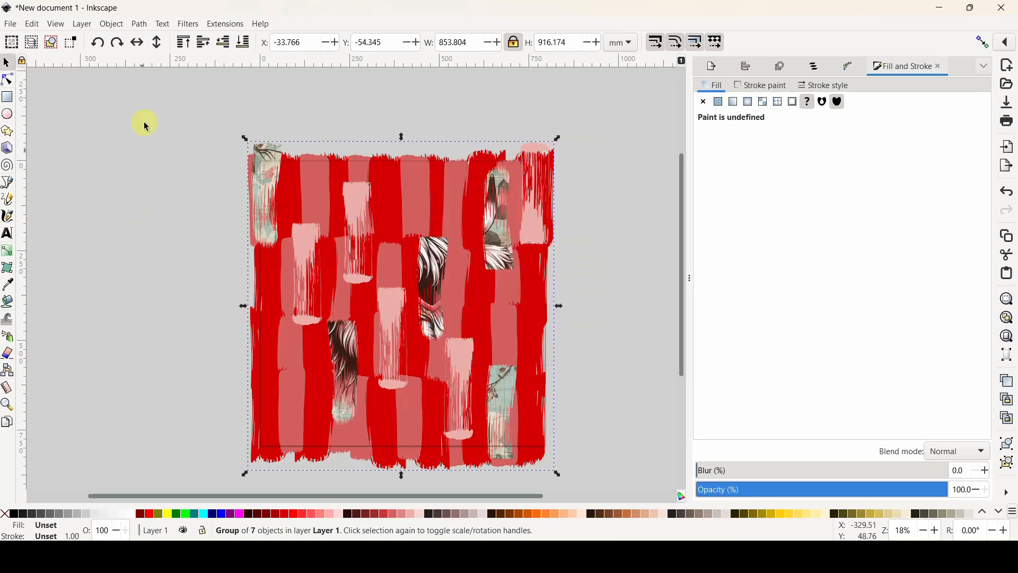
pyautogui.click(117, 25)
pyautogui.moveTo(180, 178)
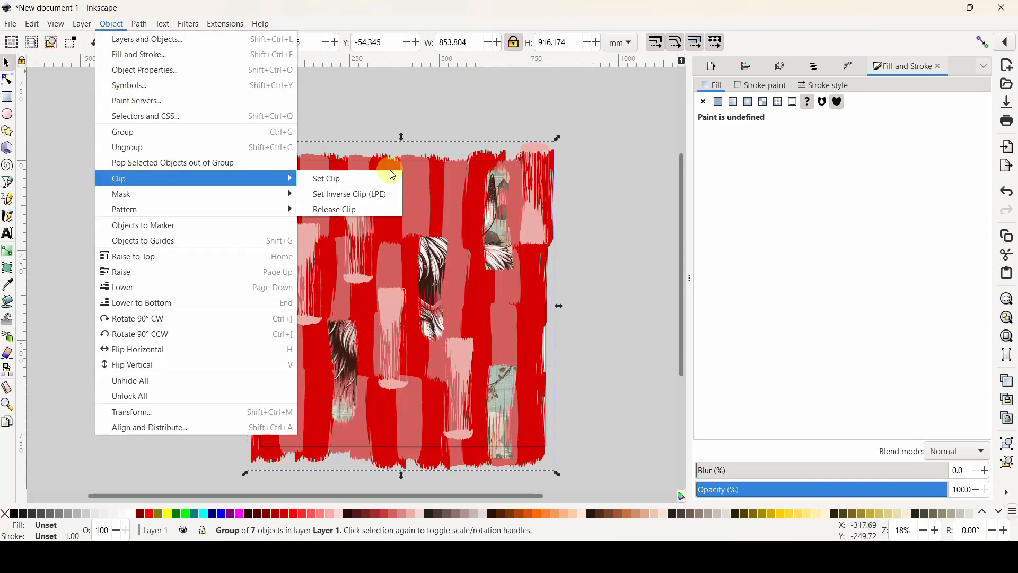
pyautogui.click(634, 228)
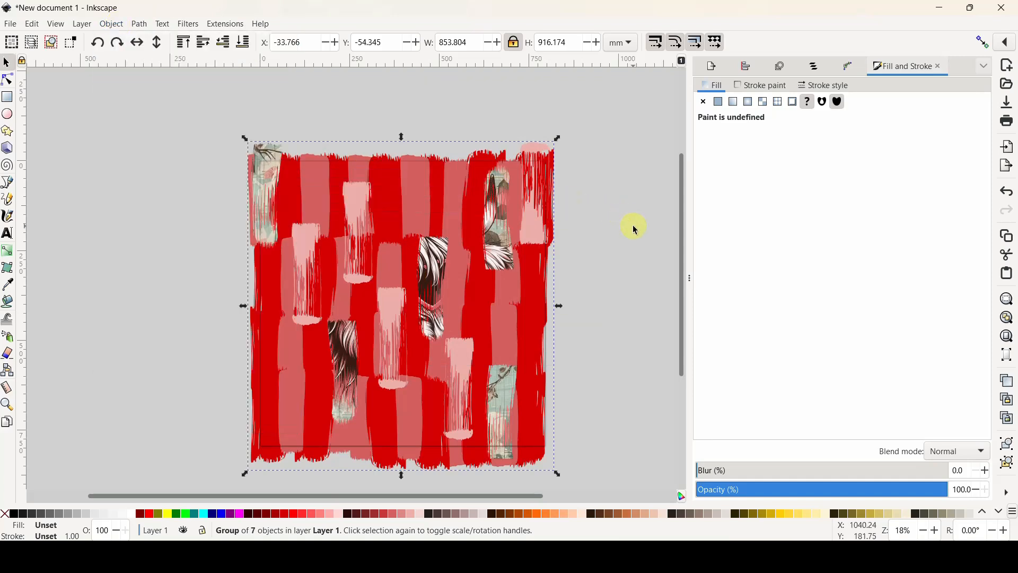
# Move the grouped pattern down and to the left so that most of the page is clear
pyautogui.moveTo(461, 225); pyautogui.dragTo(304, 272)
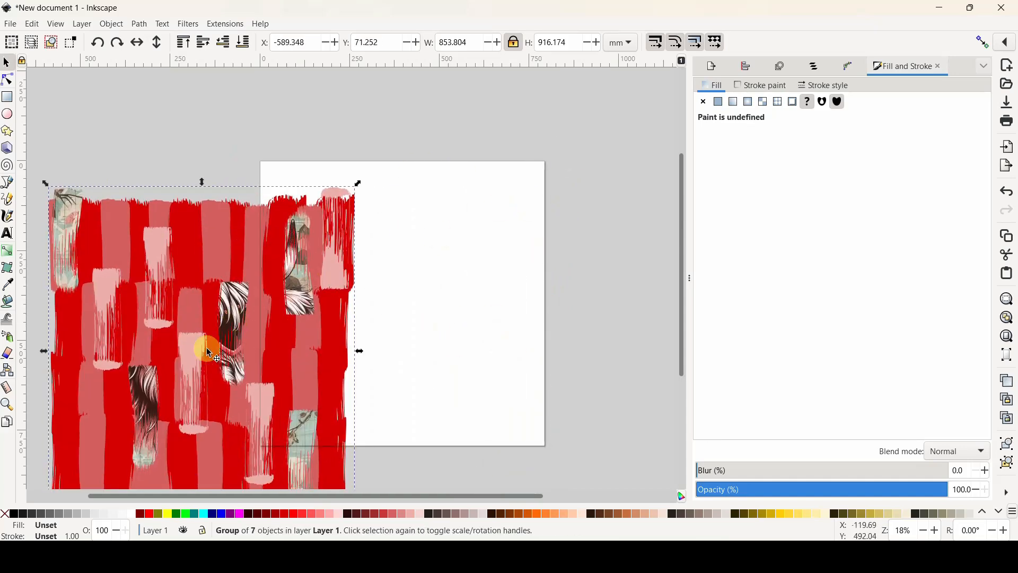
# Move the grouped brush-stroke pattern back over the page so it covers the whole page, and deselect it
pyautogui.moveTo(209, 353); pyautogui.dragTo(399, 323)
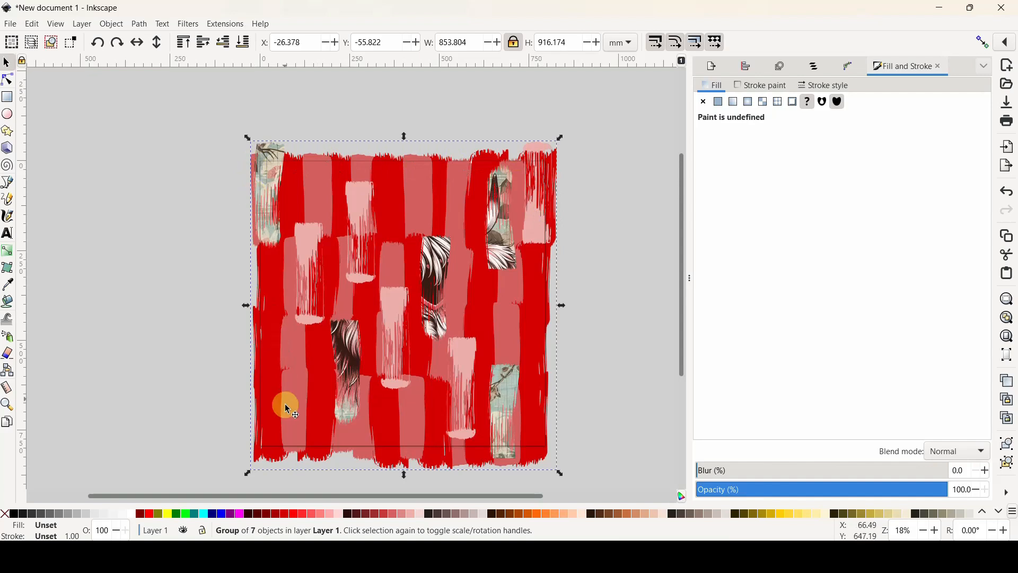
pyautogui.click(609, 375)
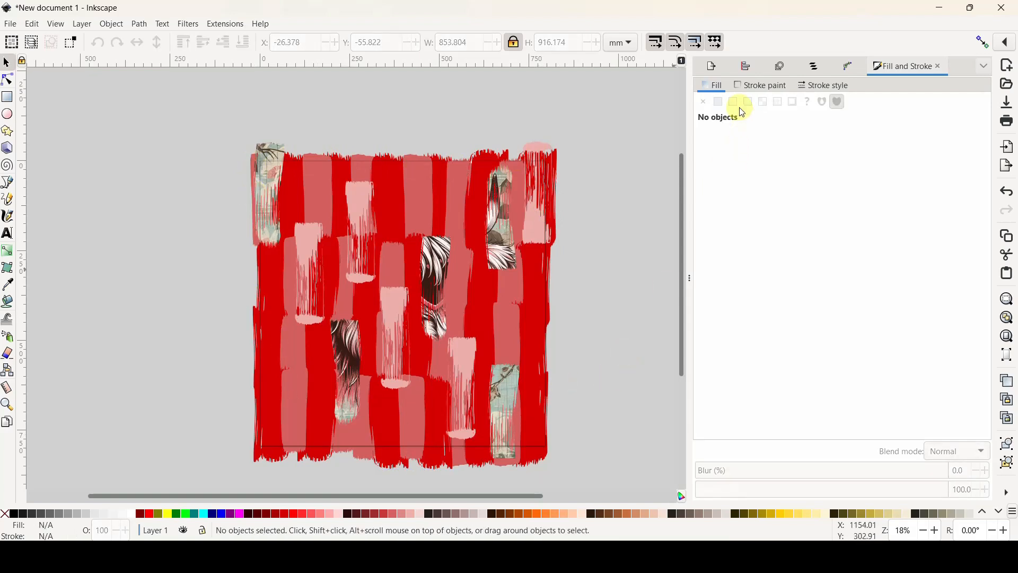
# Open the image export settings with the page as export area, and shift the grouped pattern slightly up and to the left
pyautogui.click(710, 67)
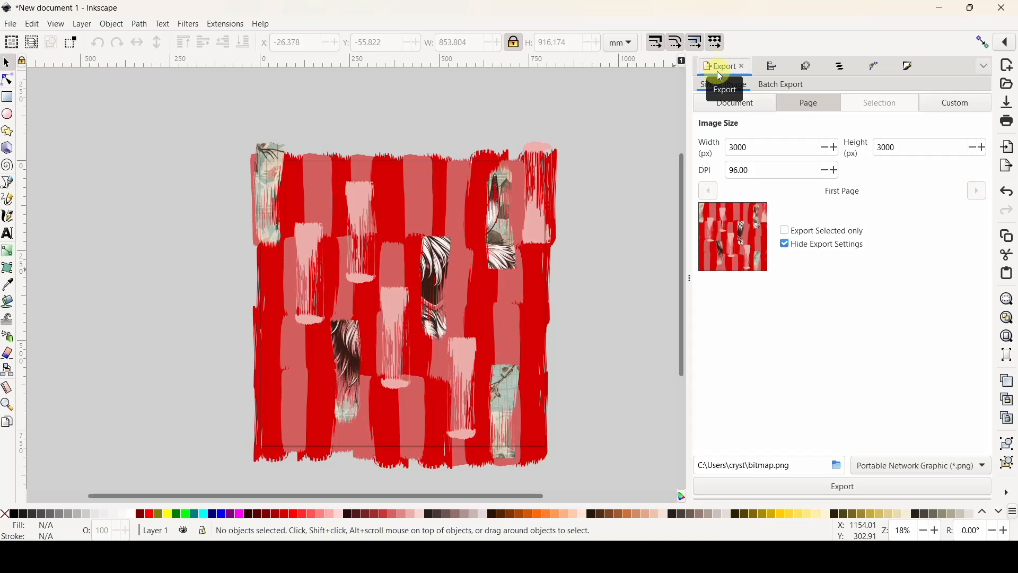
pyautogui.click(10, 25)
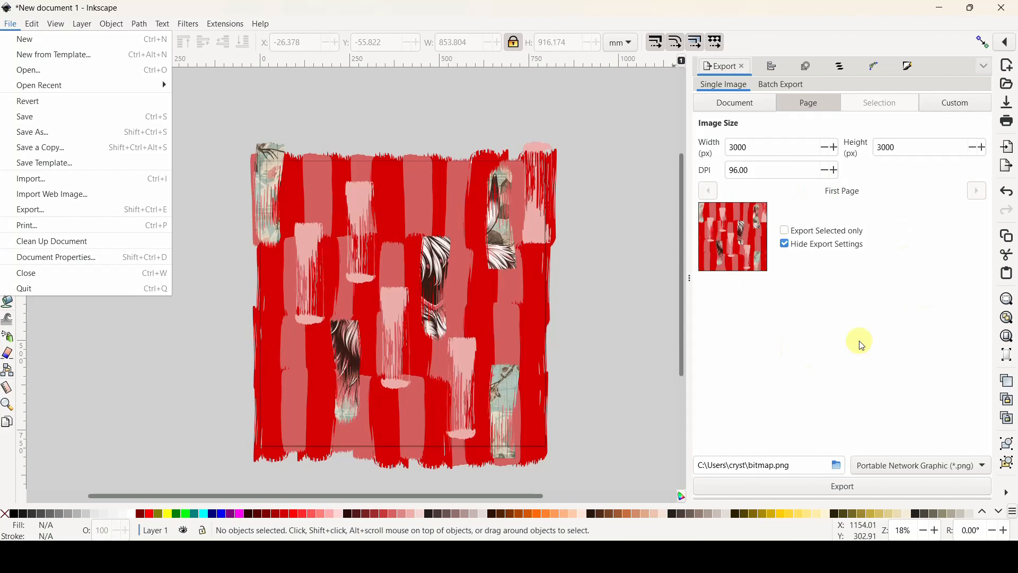
pyautogui.click(806, 101)
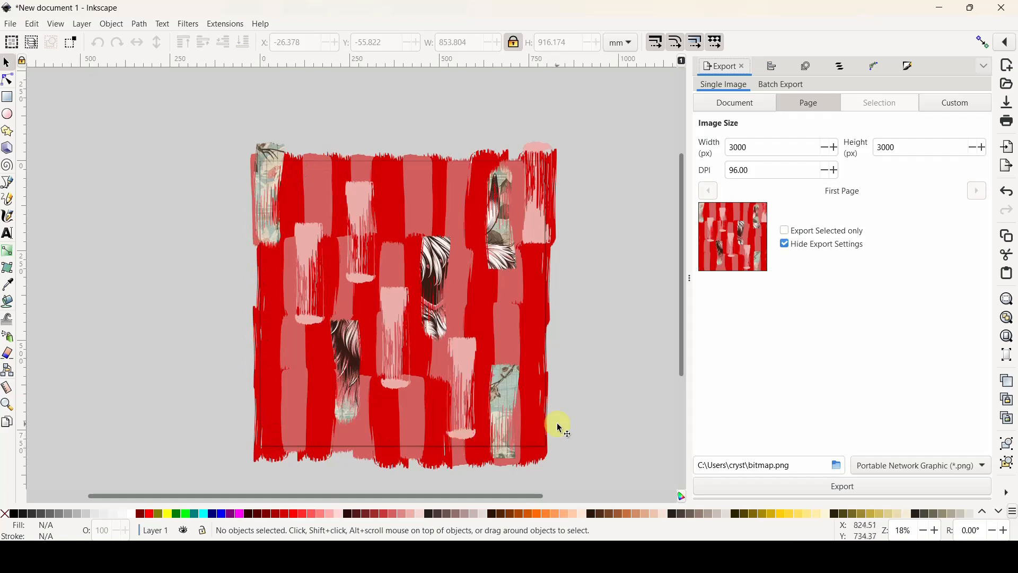
pyautogui.moveTo(443, 291)
pyautogui.mouseDown()
pyautogui.moveTo(265, 288)
pyautogui.moveTo(435, 282)
pyautogui.mouseUp()
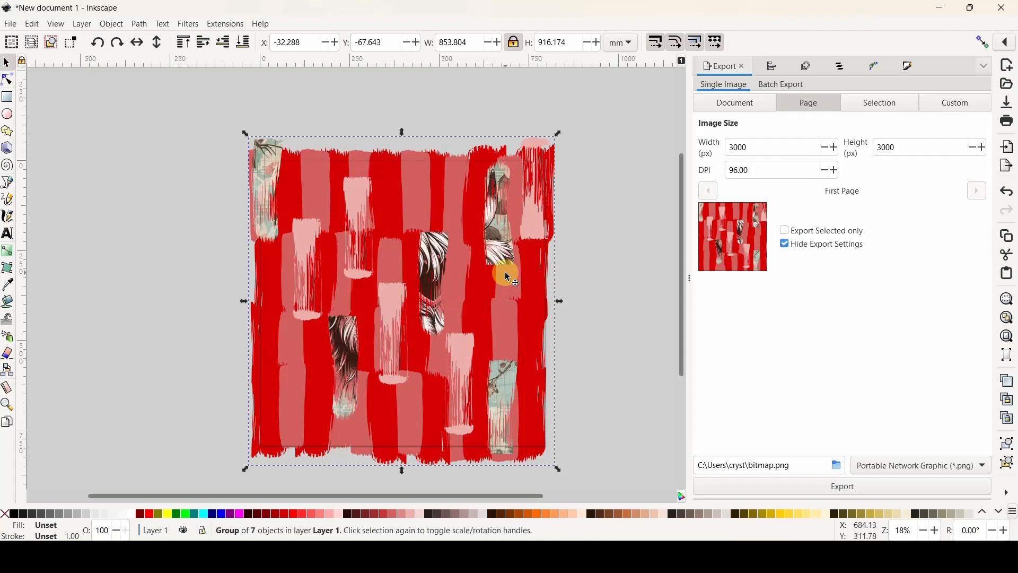